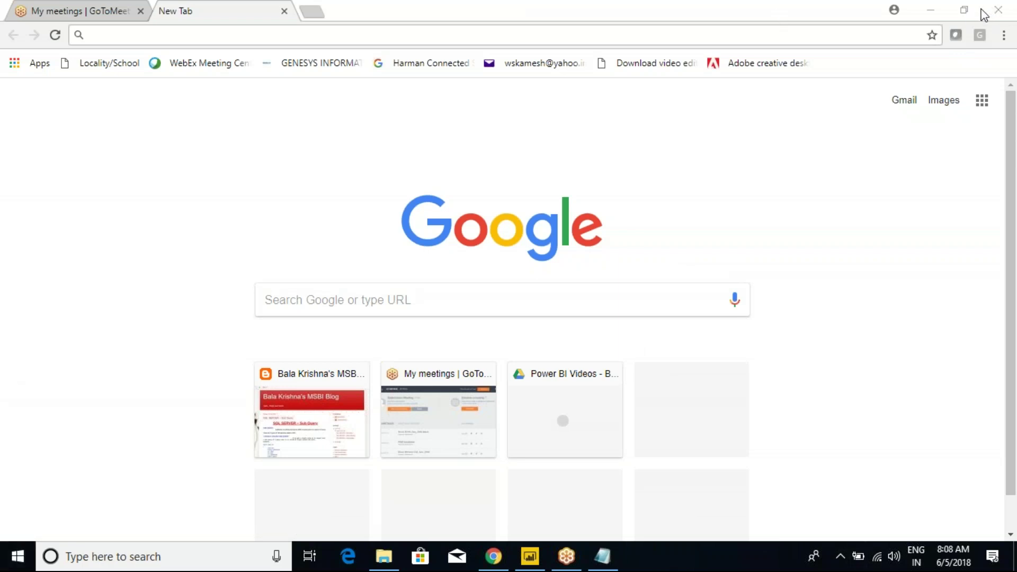
# Reveal the desktop, open the PBI Demo1 presentation, and bring Class Notes forward in Notepad.
pyautogui.press('super+d')
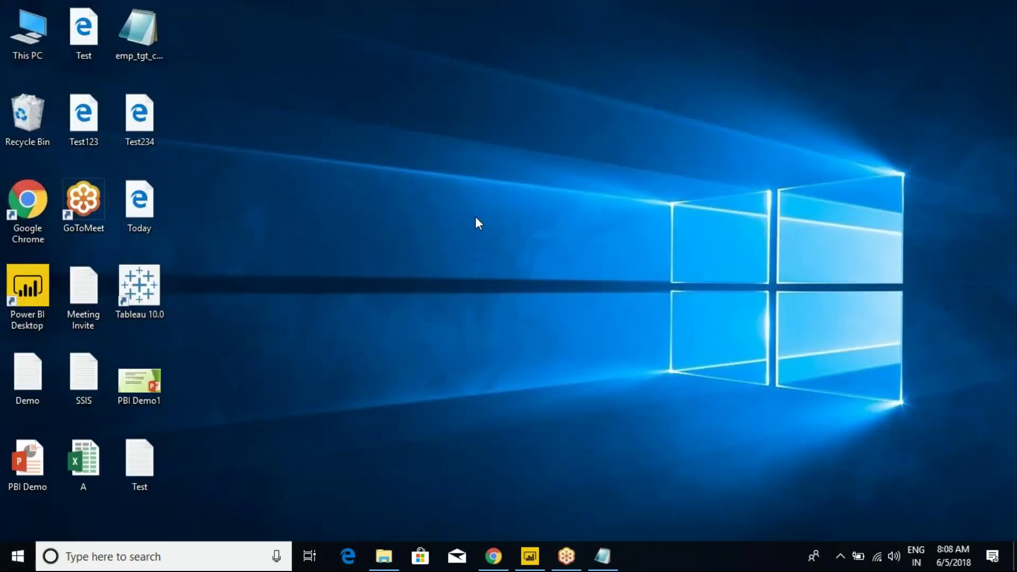
pyautogui.doubleClick(141, 385)
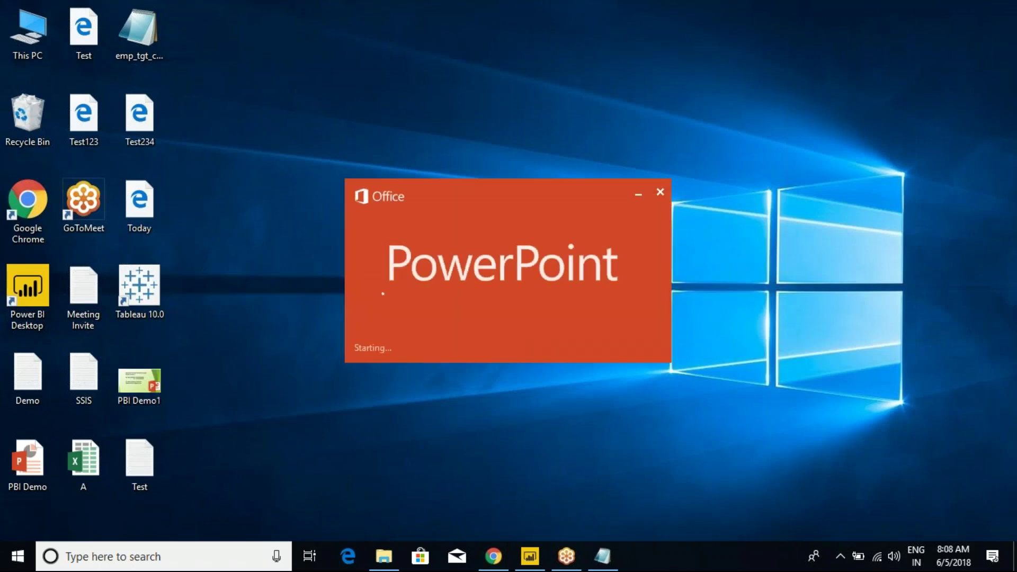
pyautogui.click(602, 556)
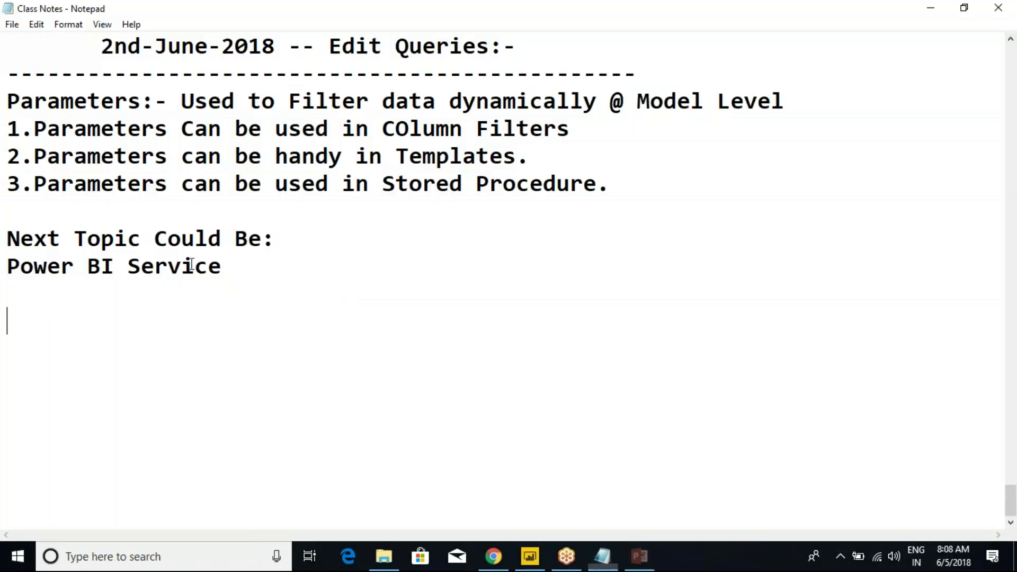
# Delete the 'Next Topic Could Be:' line from the class notes.
pyautogui.click(224, 263)
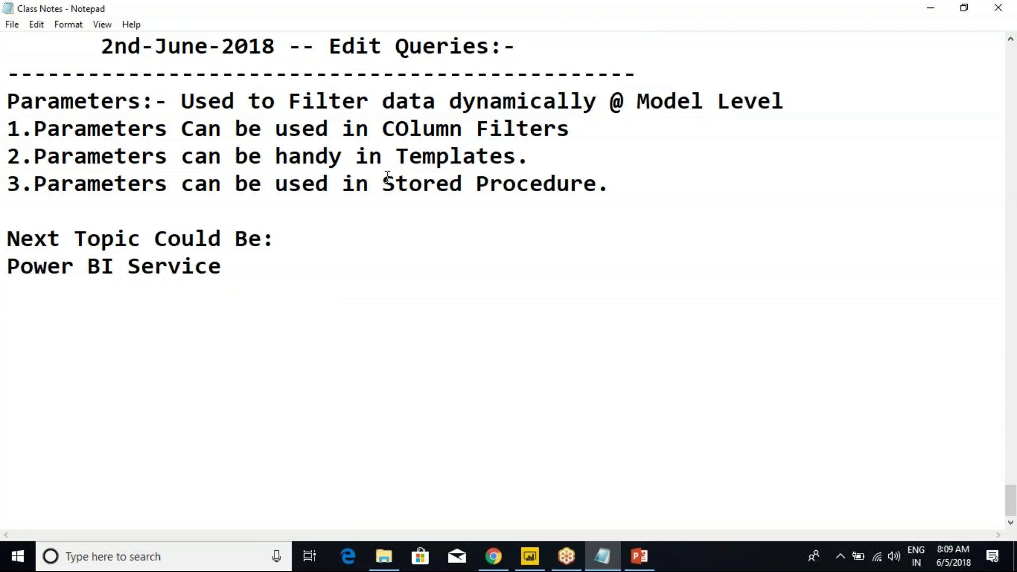
pyautogui.click(289, 223)
pyautogui.click(65, 290)
pyautogui.moveTo(321, 259); pyautogui.dragTo(8, 241)
pyautogui.click(141, 236)
pyautogui.click(320, 232)
pyautogui.moveTo(320, 233); pyautogui.dragTo(8, 211)
pyautogui.press('BackSpace')
pyautogui.press('BackSpace')
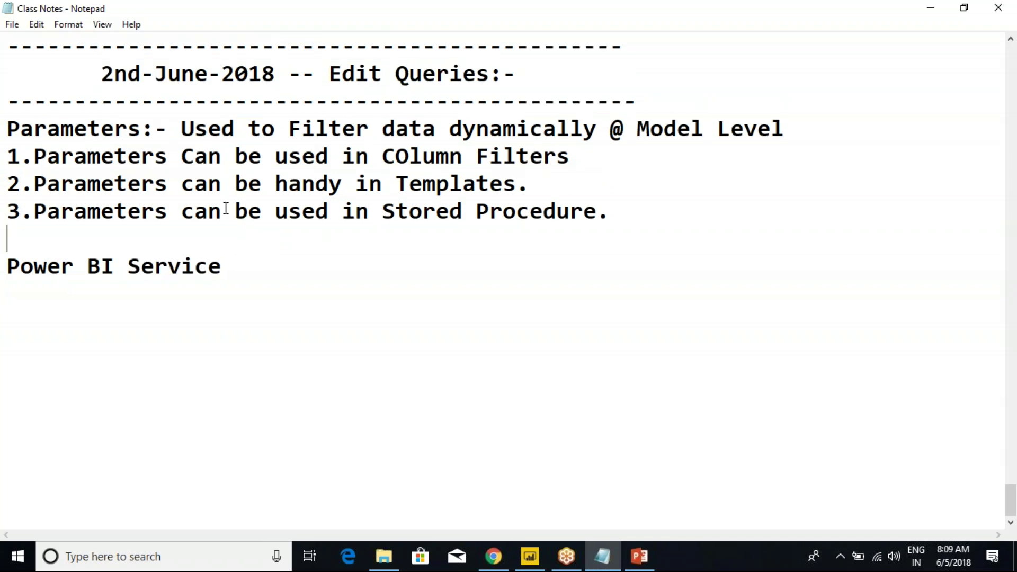
# Paste a copy of the 2nd-June header above Power BI Service and change its date to 5th.
pyautogui.scroll(2, 560, 240)
pyautogui.moveTo(663, 267); pyautogui.dragTo(7, 191)
pyautogui.hotkey('ctrl', 'c')
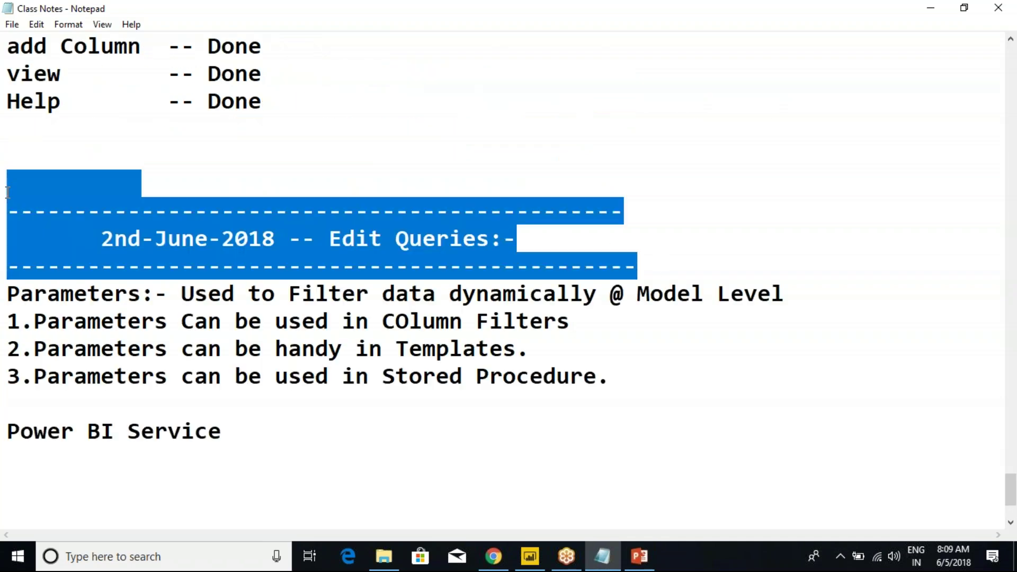
pyautogui.scroll(-2, 262, 232)
pyautogui.click(238, 232)
pyautogui.hotkey('ctrl', 'v')
pyautogui.moveTo(276, 294); pyautogui.dragTo(218, 294)
pyautogui.click(211, 294)
pyautogui.click(138, 293)
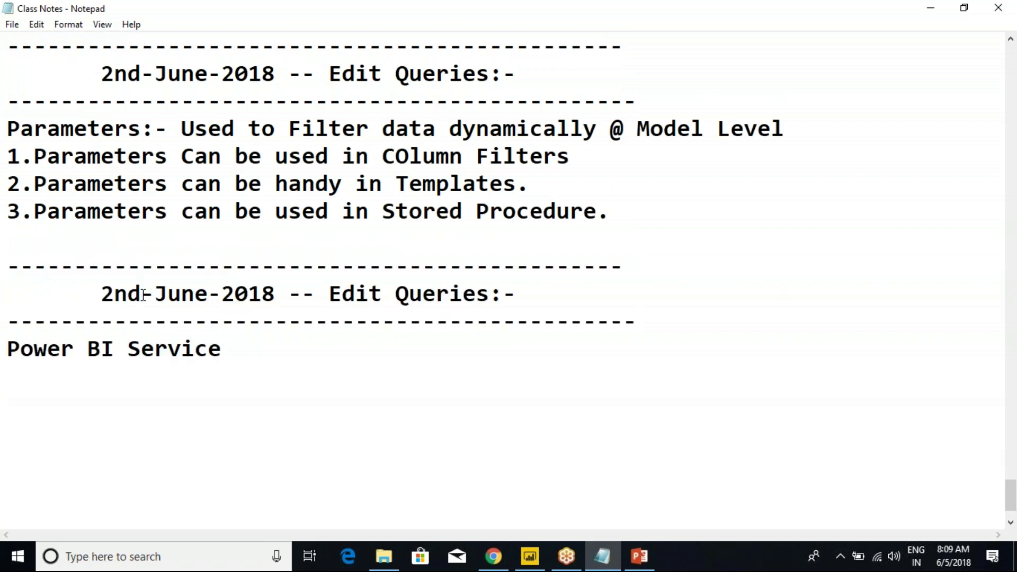
pyautogui.press('BackSpace')
pyautogui.press('BackSpace')
pyautogui.press('BackSpace')
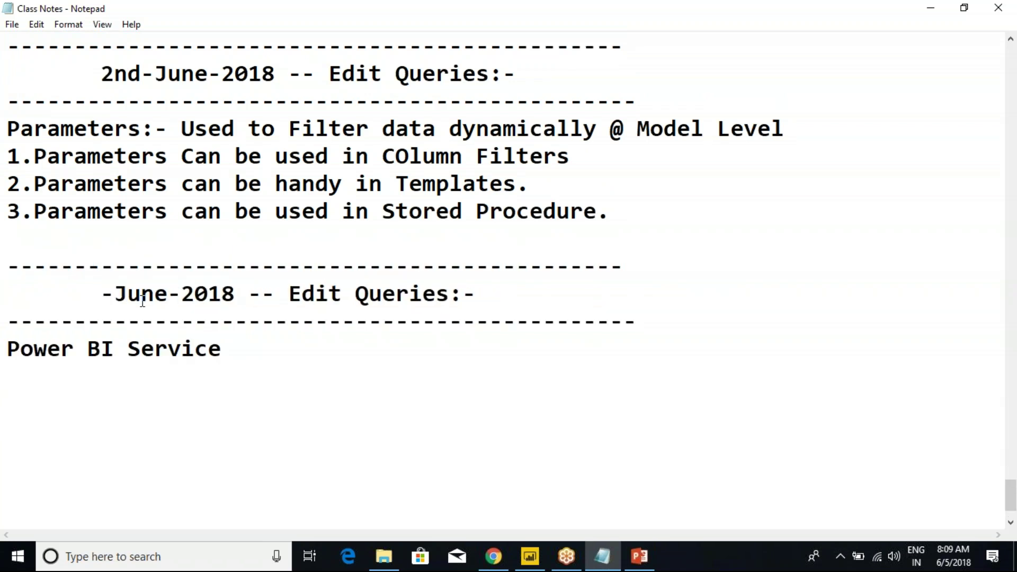
pyautogui.write('5th')
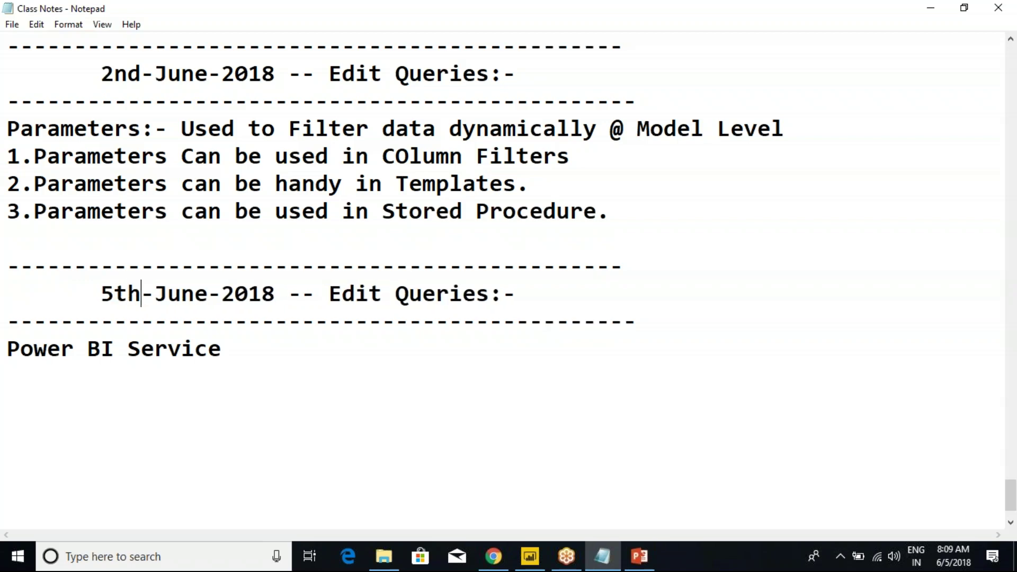
# Replace 'Edit Queries:-' in the new header with 'Power BI Service' and add blank lines below.
pyautogui.moveTo(226, 349); pyautogui.dragTo(7, 346)
pyautogui.hotkey('ctrl', 'c')
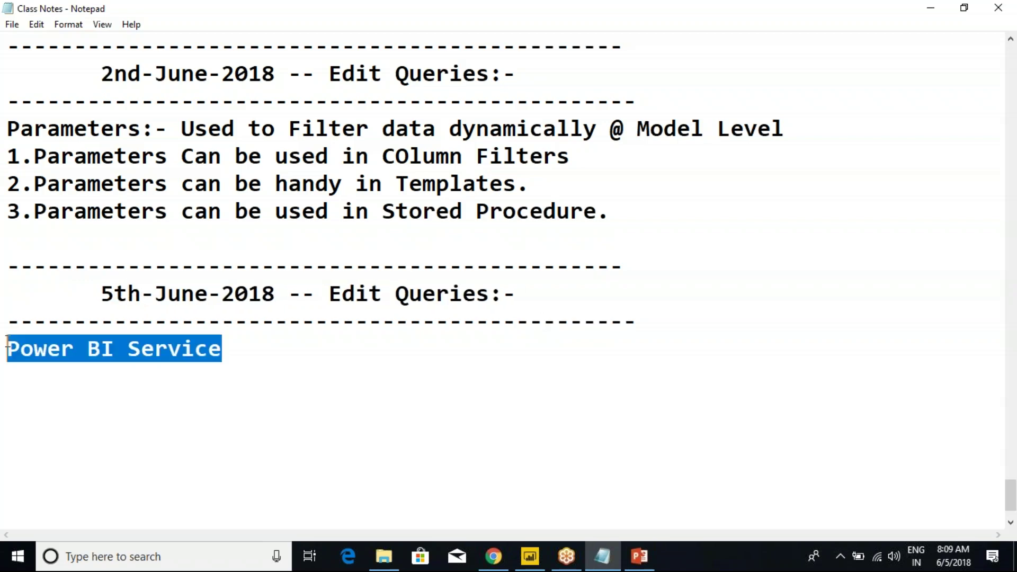
pyautogui.press('Delete')
pyautogui.moveTo(517, 295); pyautogui.dragTo(332, 297)
pyautogui.hotkey('ctrl', 'v')
pyautogui.click(417, 356)
pyautogui.click(441, 243)
pyautogui.click(703, 337)
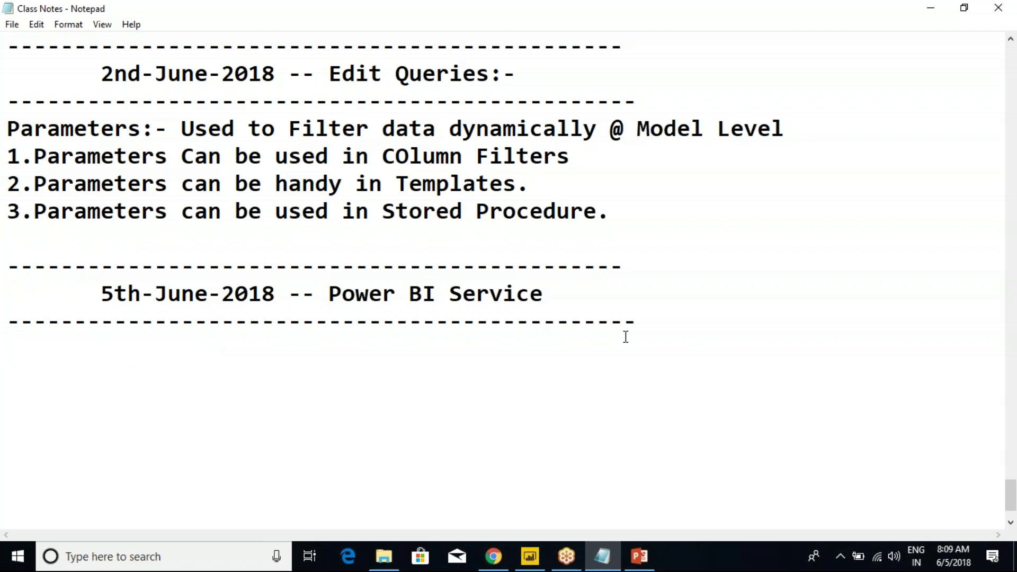
pyautogui.click(655, 325)
pyautogui.press('Return')
pyautogui.press('Return')
pyautogui.press('Return')
pyautogui.press('Return')
pyautogui.press('Return')
pyautogui.press('Return')
pyautogui.press('Return')
pyautogui.press('Return')
pyautogui.press('Return')
pyautogui.press('Return')
pyautogui.press('Return')
pyautogui.press('Return')
pyautogui.press('Return')
pyautogui.press('Return')
pyautogui.press('Return')
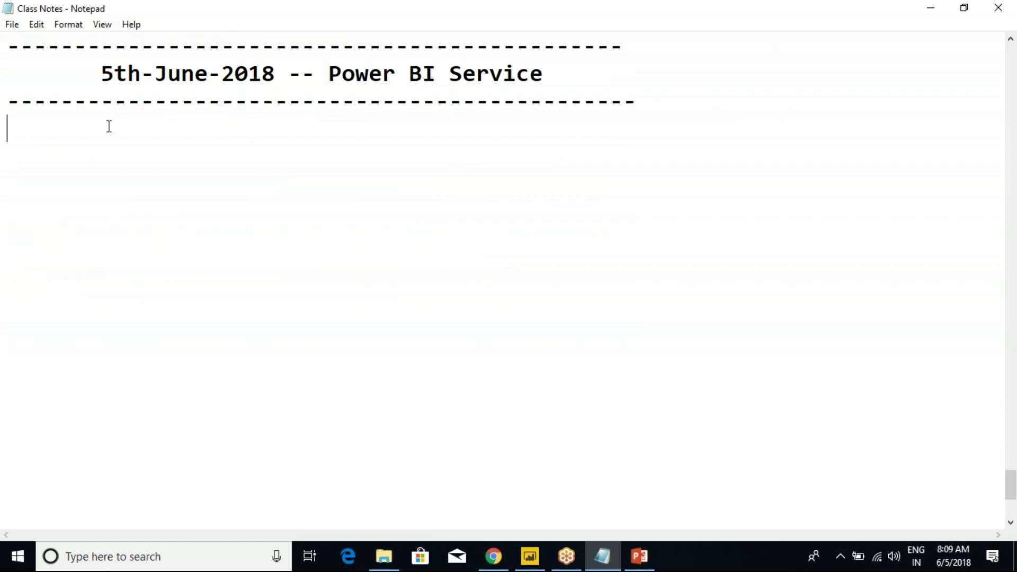
pyautogui.hotkey('alt', 'Tab')
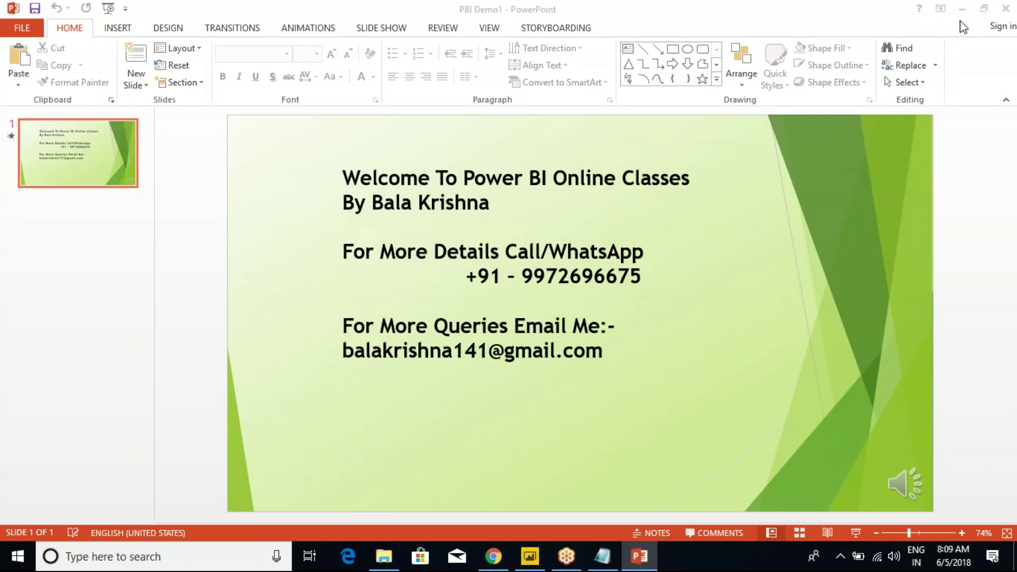
pyautogui.click(605, 556)
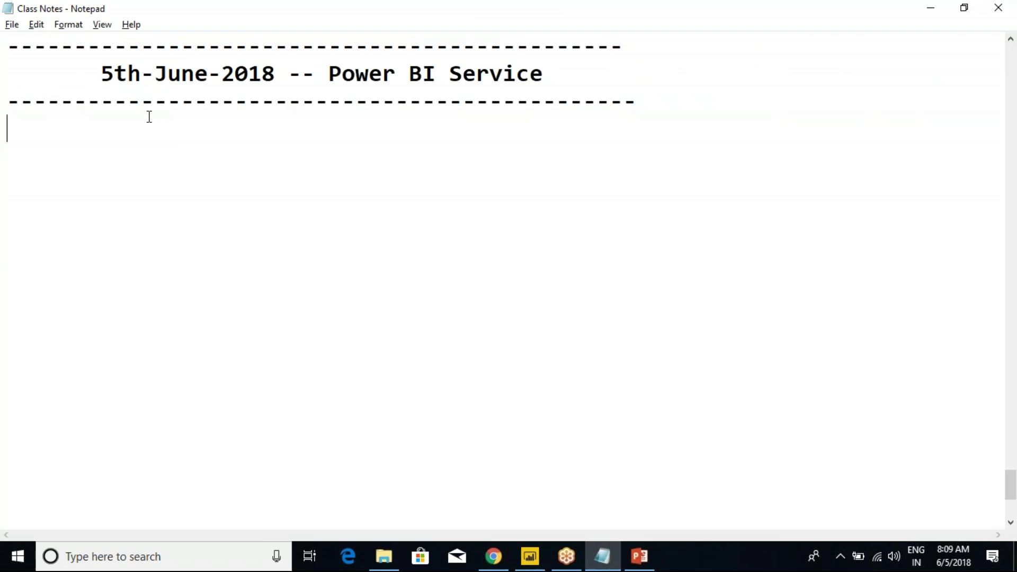
# Review the opening Power BI questions, the Power BI Desktop description and the ETL steps.
pyautogui.hotkey('ctrl', 'Home')
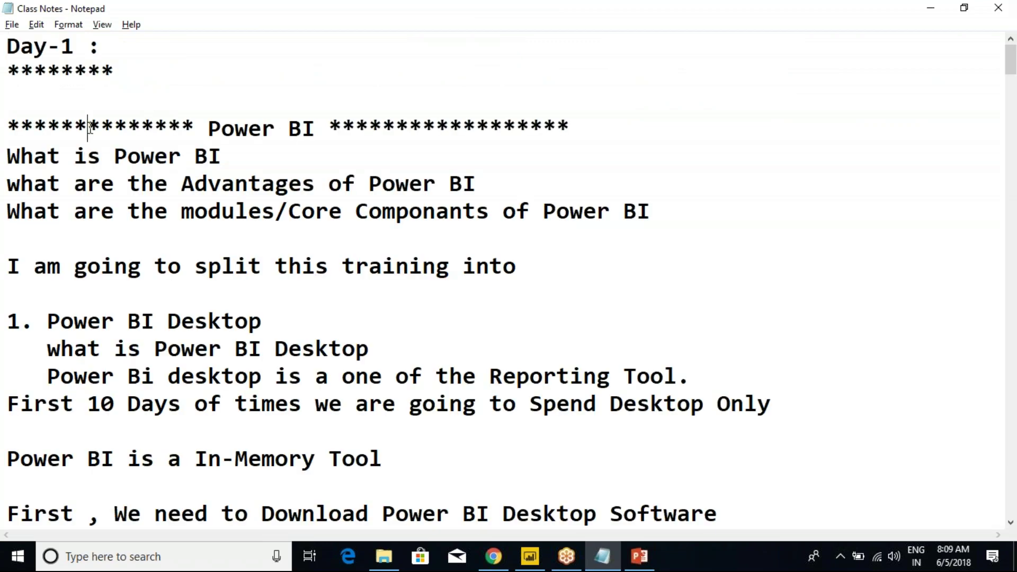
pyautogui.moveTo(88, 127); pyautogui.dragTo(195, 206)
pyautogui.scroll(-3, 261, 261)
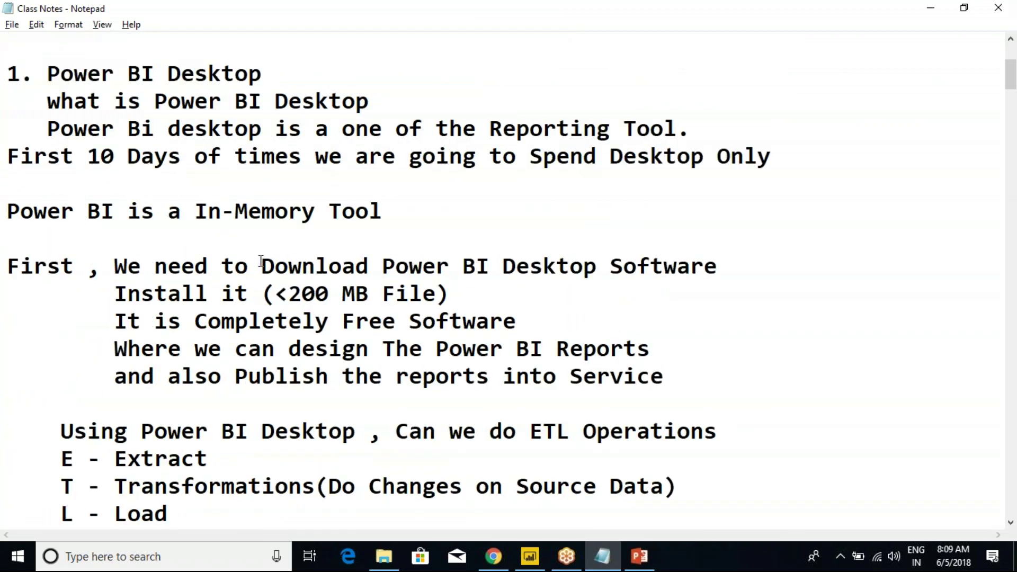
pyautogui.moveTo(89, 74); pyautogui.dragTo(269, 136)
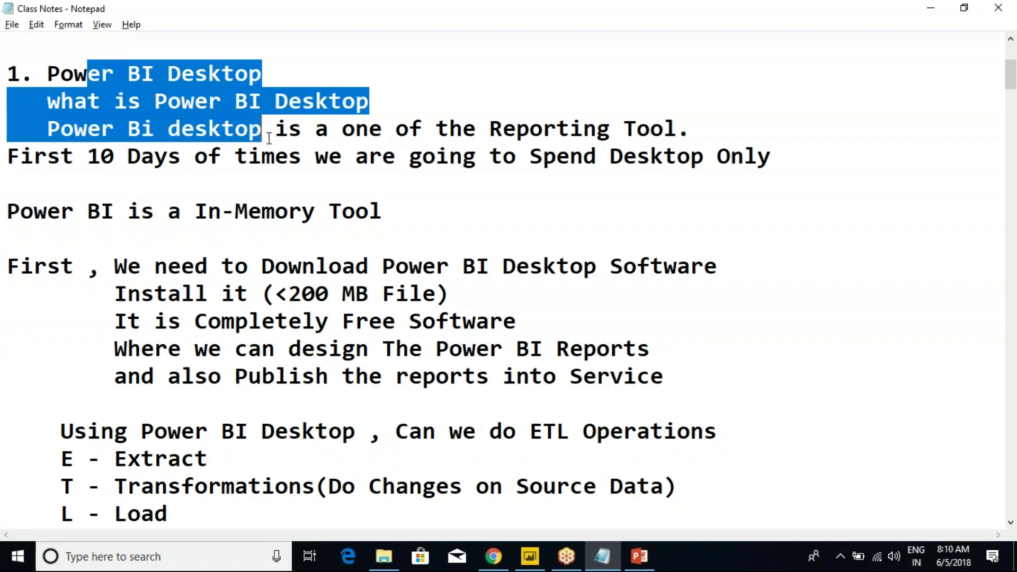
pyautogui.scroll(-3, 169, 237)
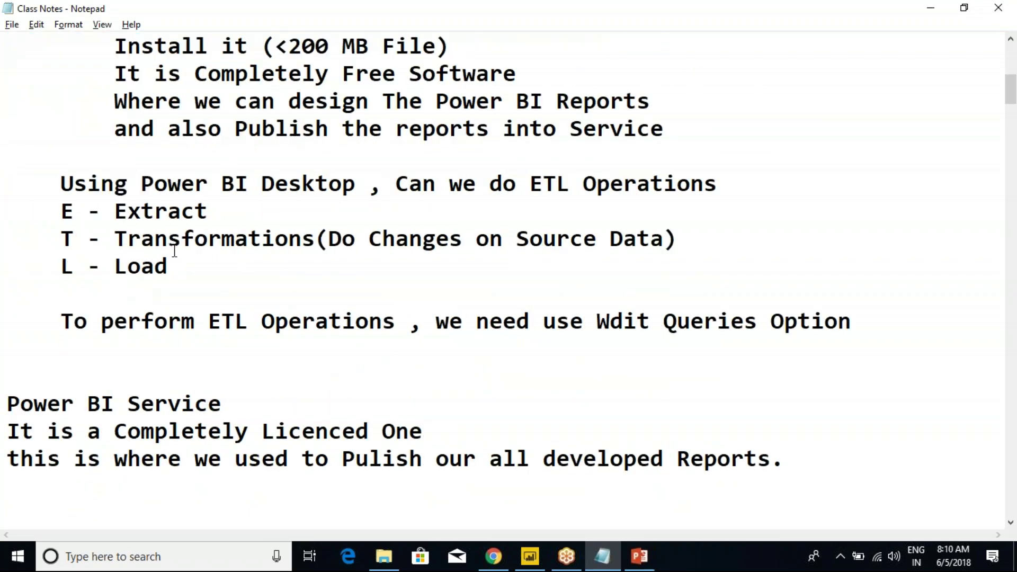
pyautogui.moveTo(46, 207); pyautogui.dragTo(339, 323)
pyautogui.scroll(-4, 334, 328)
pyautogui.click(335, 328)
pyautogui.scroll(-15, 335, 328)
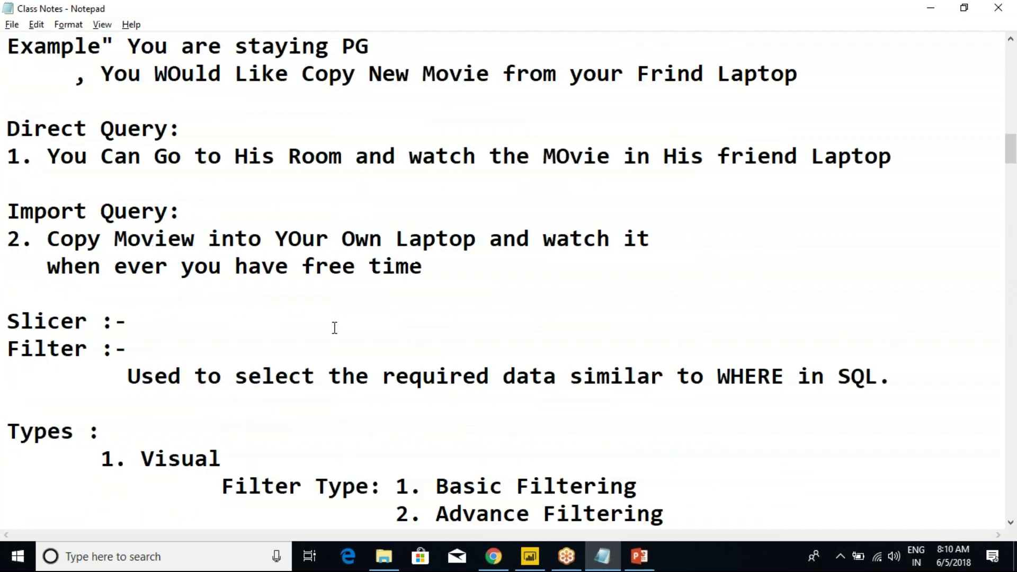
pyautogui.scroll(1, 335, 328)
pyautogui.moveTo(34, 101); pyautogui.dragTo(268, 252)
pyautogui.click(90, 132)
# Review the filter list, visualization items 24-28 and the 28th-May Edit Queries notes.
pyautogui.moveTo(76, 117); pyautogui.dragTo(258, 289)
pyautogui.scroll(-3, 257, 288)
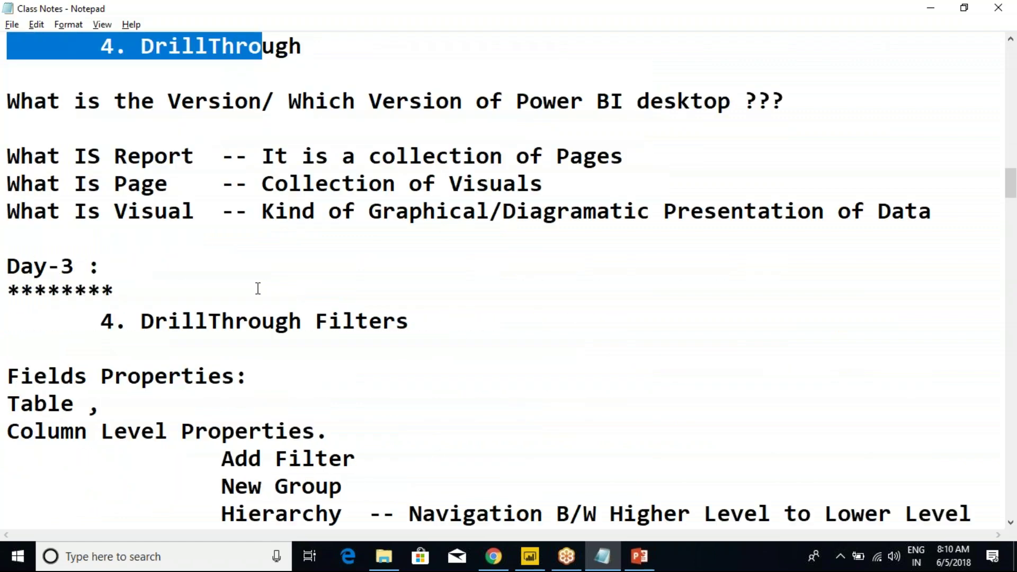
pyautogui.scroll(-7, 117, 148)
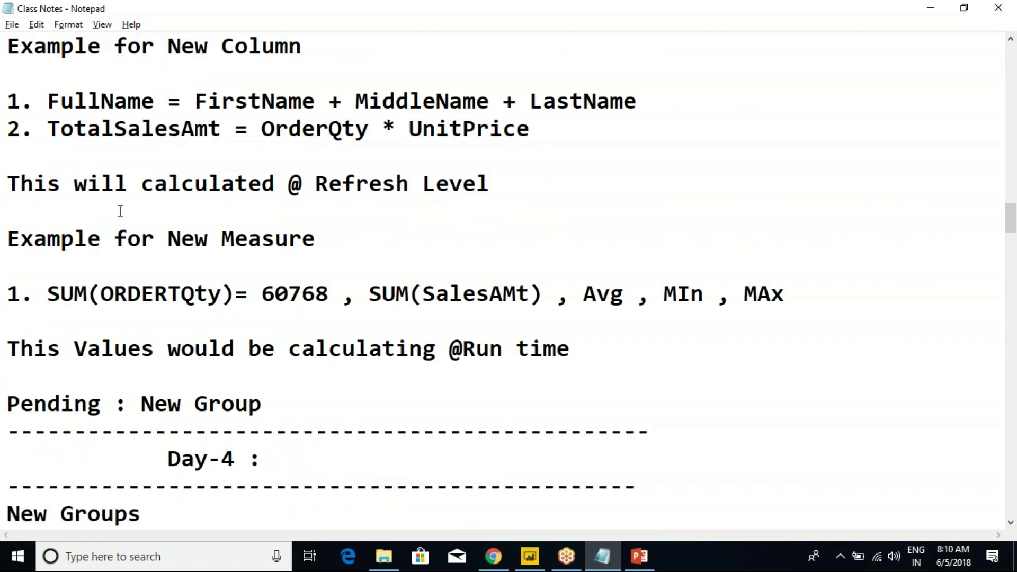
pyautogui.scroll(-10, 120, 211)
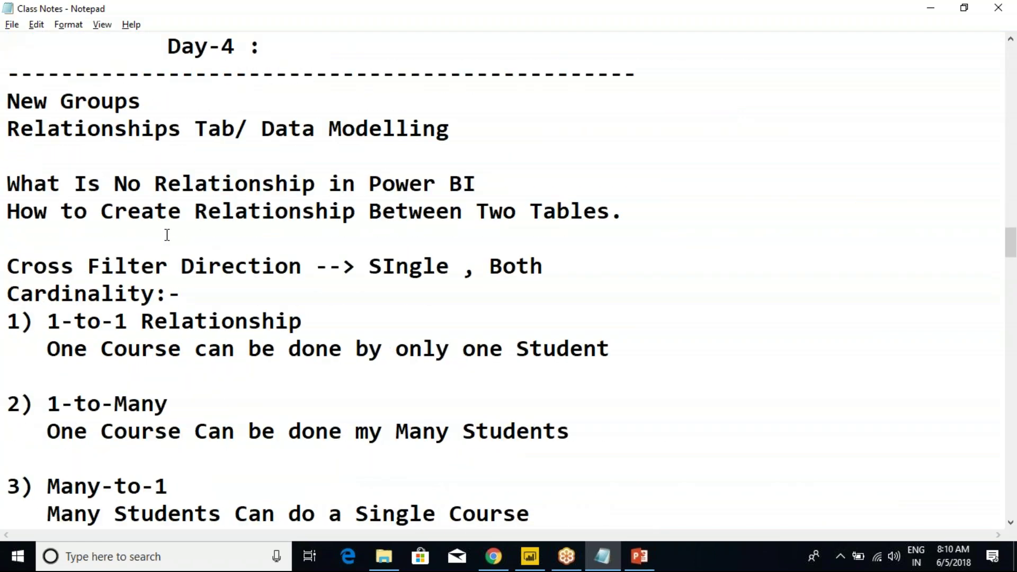
pyautogui.scroll(-13, 166, 235)
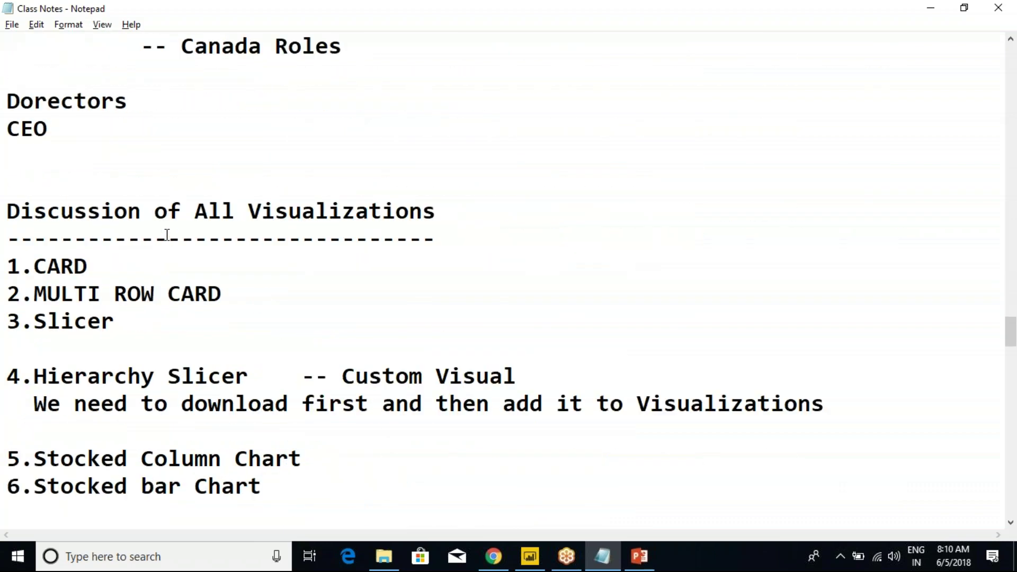
pyautogui.scroll(-2, 167, 235)
pyautogui.moveTo(26, 100); pyautogui.dragTo(279, 450)
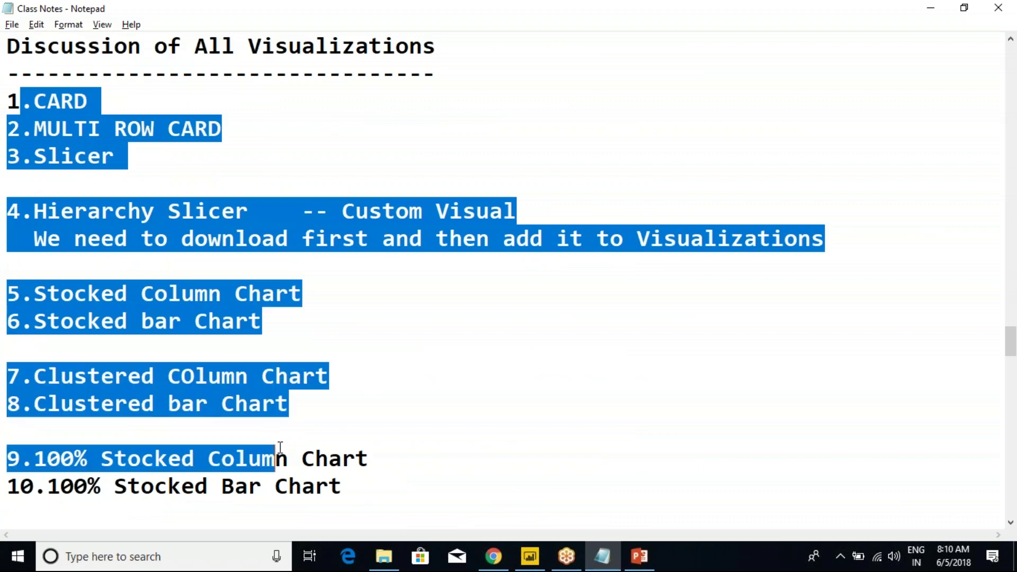
pyautogui.scroll(-7, 285, 434)
pyautogui.scroll(-4, 295, 420)
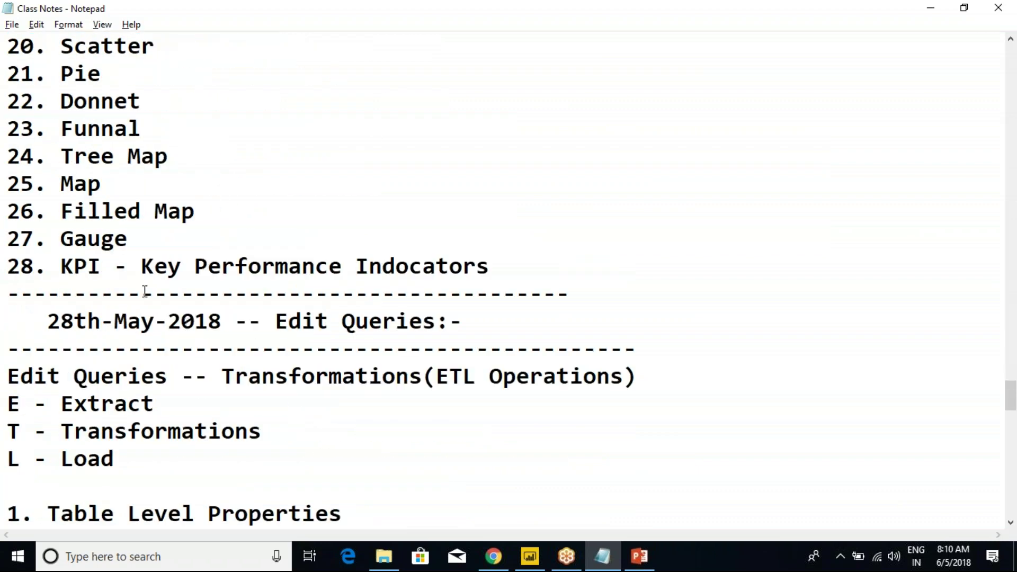
pyautogui.moveTo(7, 156); pyautogui.dragTo(447, 273)
pyautogui.click(447, 273)
pyautogui.scroll(-3, 448, 302)
pyautogui.moveTo(234, 74); pyautogui.dragTo(359, 371)
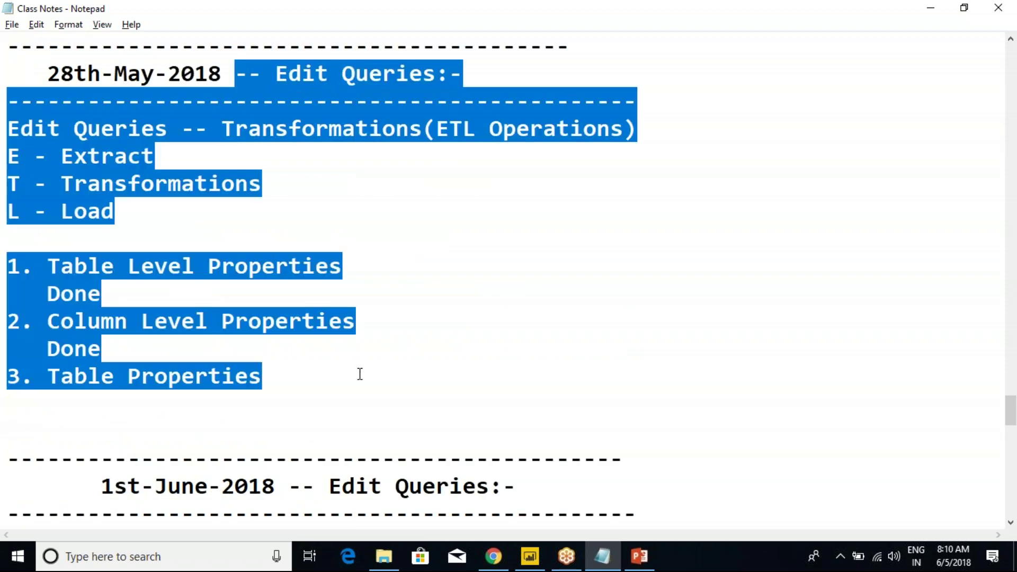
pyautogui.scroll(-15, 359, 374)
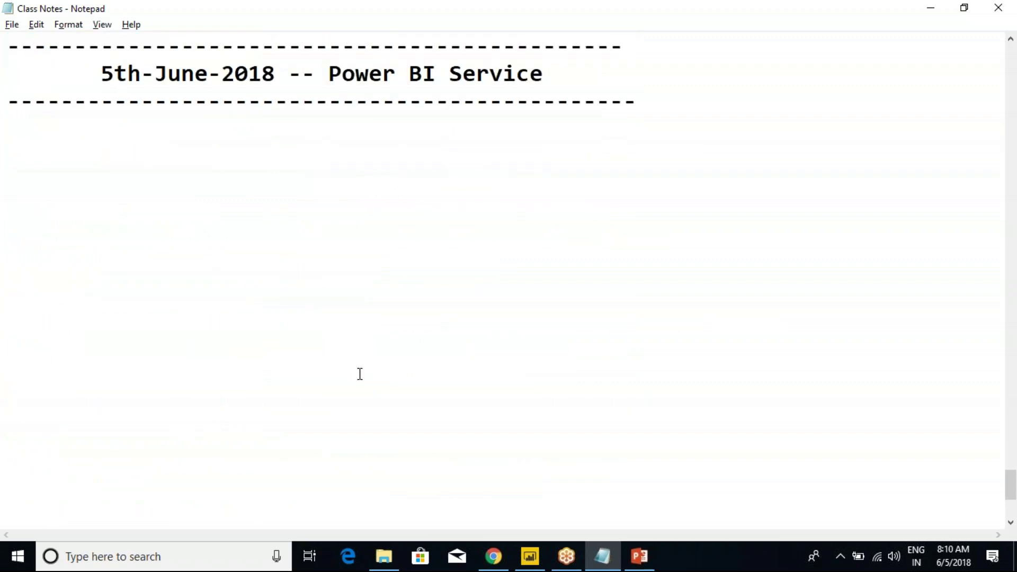
# Add topic lines 'What Is power BI Service' and 'How to Publish Power BI Reports into PBI Service'.
pyautogui.click(404, 119)
pyautogui.write('What Is power BI Service')
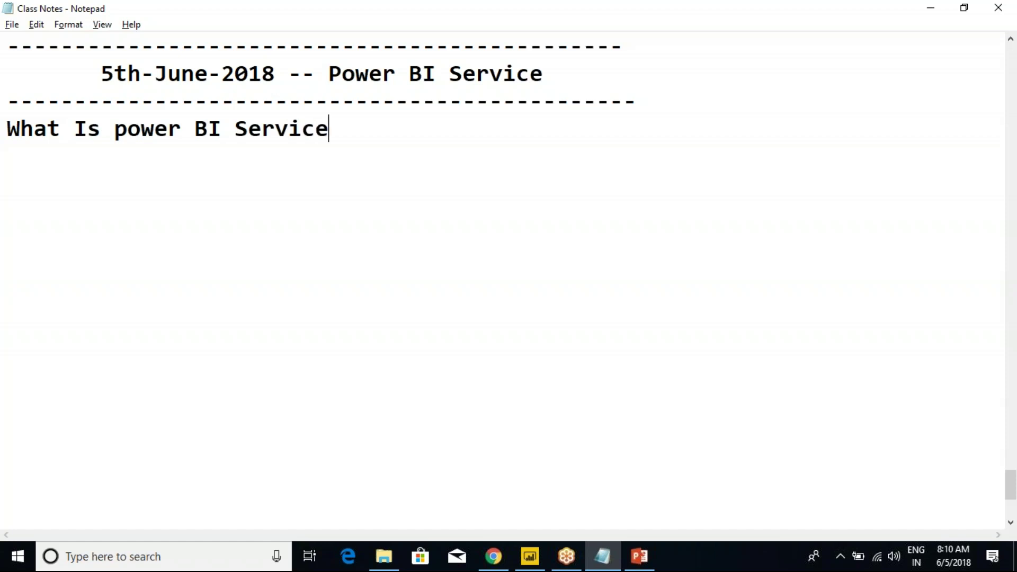
pyautogui.press('Return')
pyautogui.write('How to')
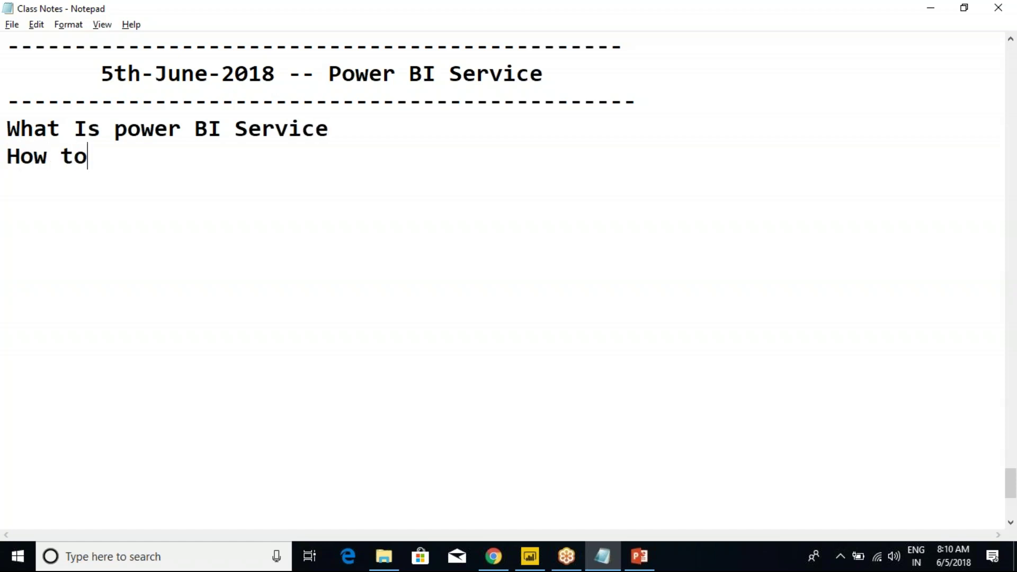
pyautogui.write(' Puliush')
pyautogui.press('BackSpace')
pyautogui.press('BackSpace')
pyautogui.press('BackSpace')
pyautogui.press('BackSpace')
pyautogui.write('li')
pyautogui.press('BackSpace')
pyautogui.press('BackSpace')
pyautogui.write('ish ')
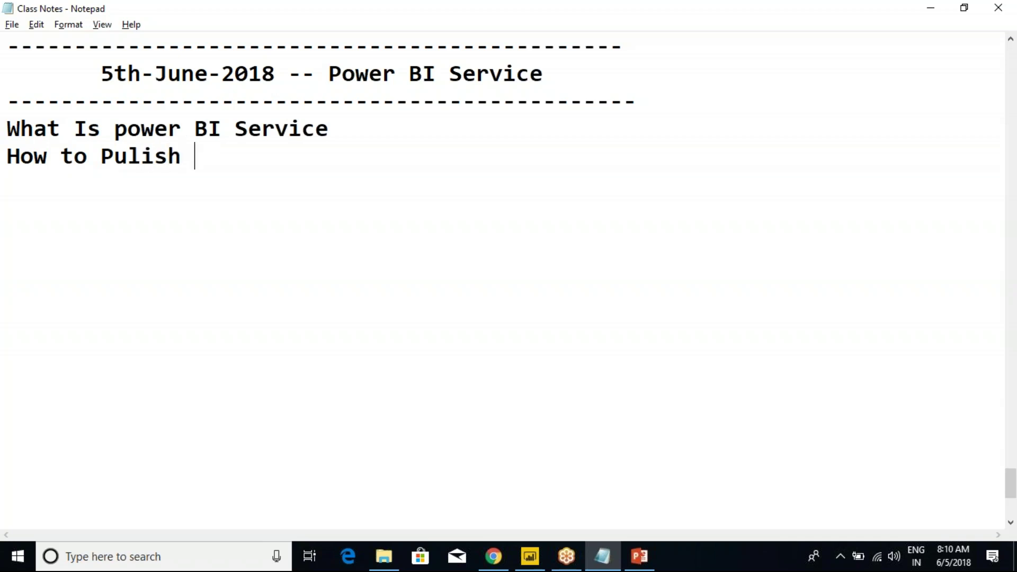
pyautogui.write('POwer B')
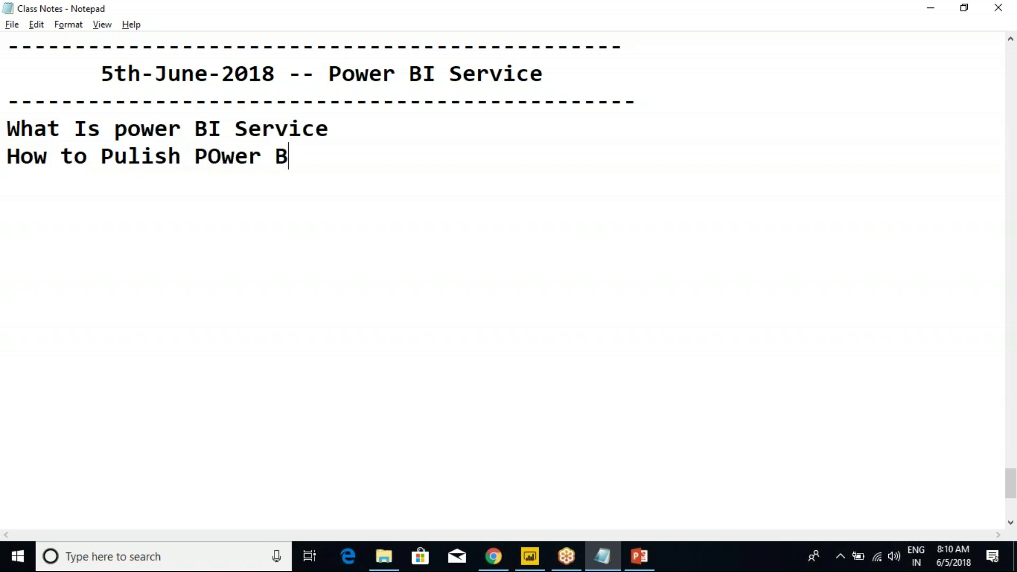
pyautogui.write('I Reports in')
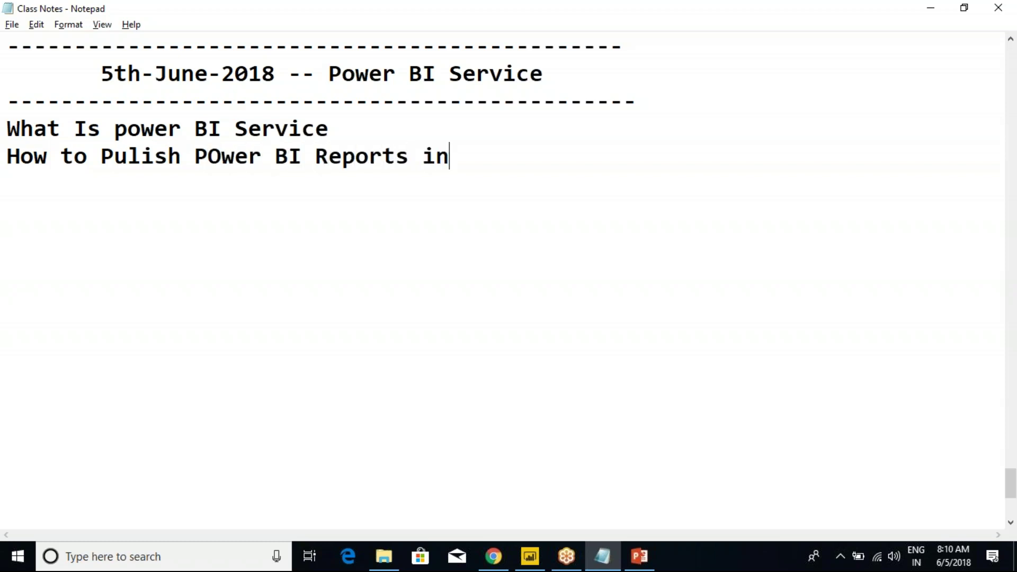
pyautogui.write('to PBI Service')
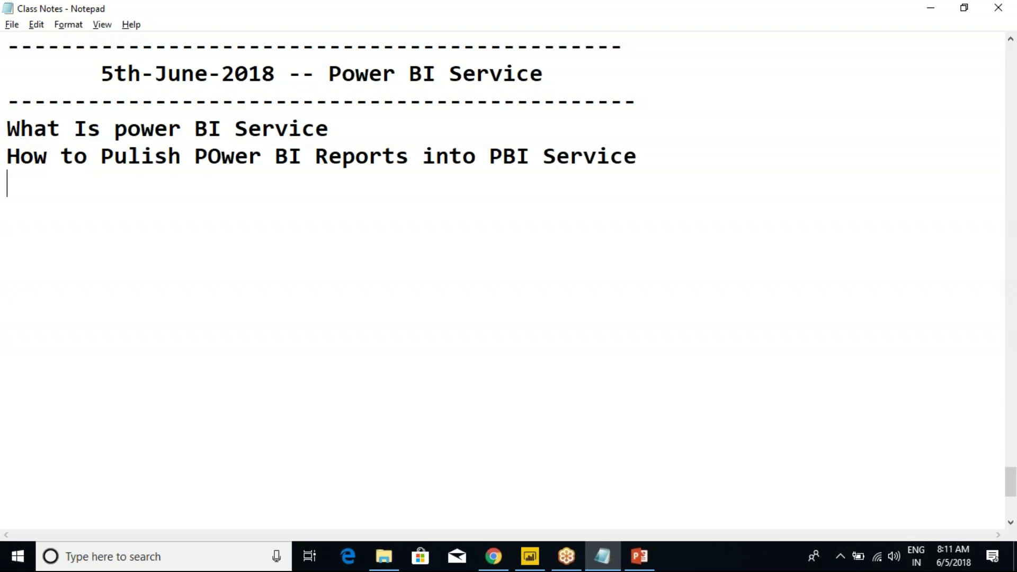
pyautogui.press('Return')
# Save and close the Power BI Desktop report, then bring up the Power BI New Batch folder.
pyautogui.click(530, 556)
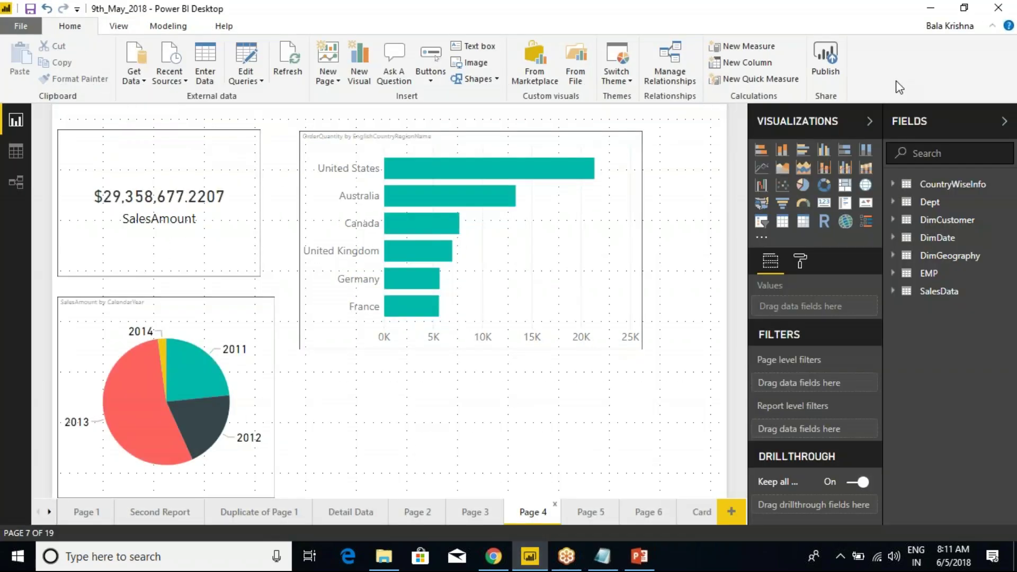
pyautogui.click(998, 8)
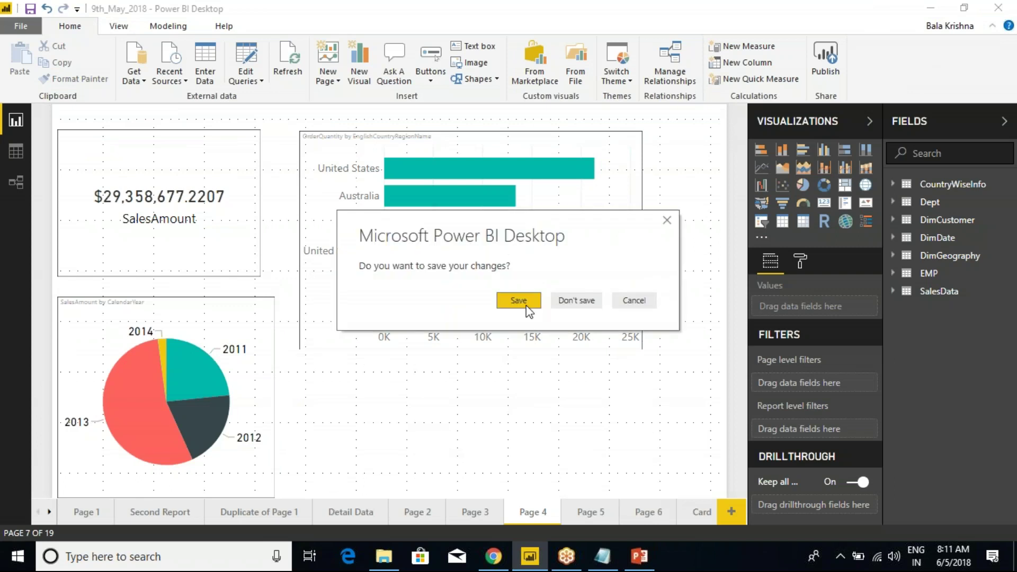
pyautogui.click(525, 305)
pyautogui.moveTo(383, 555)
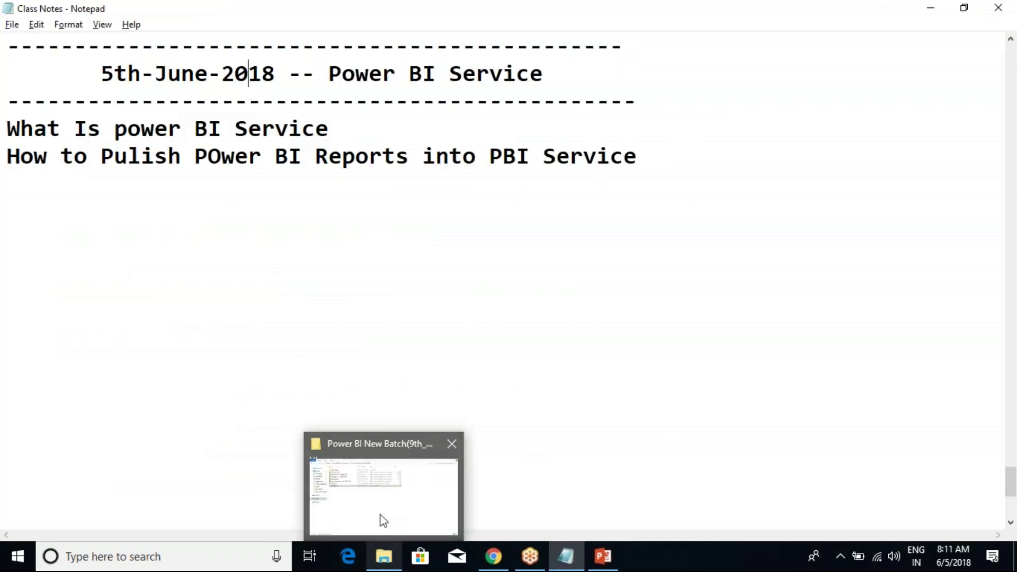
pyautogui.click(379, 520)
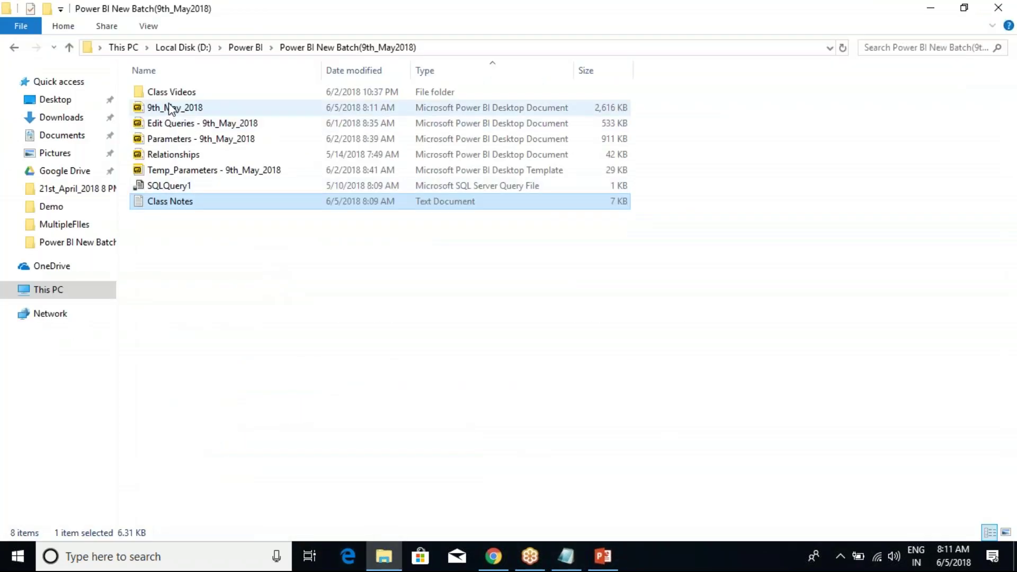
# Open the 9th_May_2018 report from the folder using its right-click menu.
pyautogui.click(176, 110)
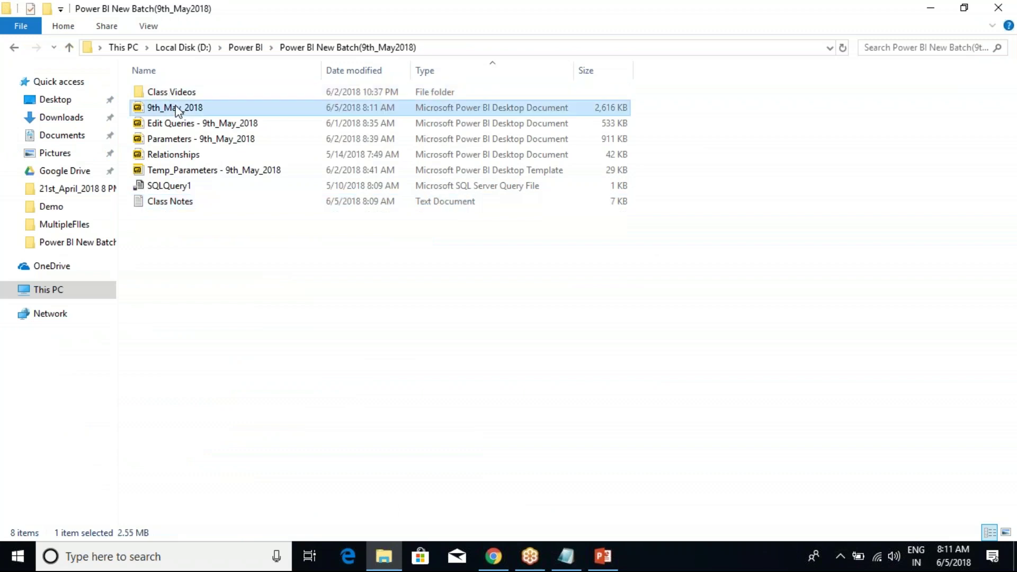
pyautogui.rightClick(177, 110)
pyautogui.click(199, 117)
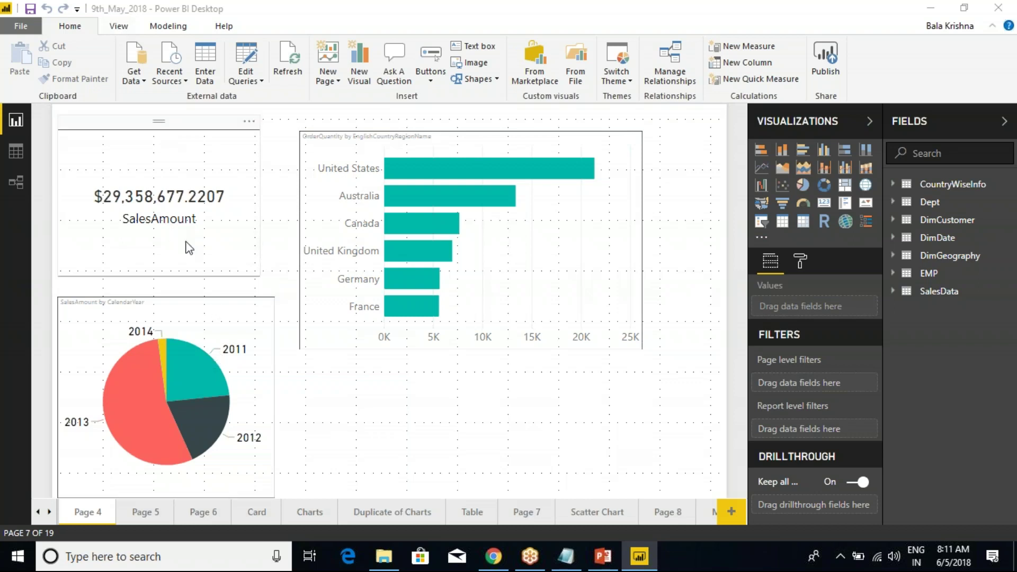
# Browse the report pages: Page 5, Page 6, Card, Duplicate of Charts, Charts, Table and Page 7.
pyautogui.click(506, 133)
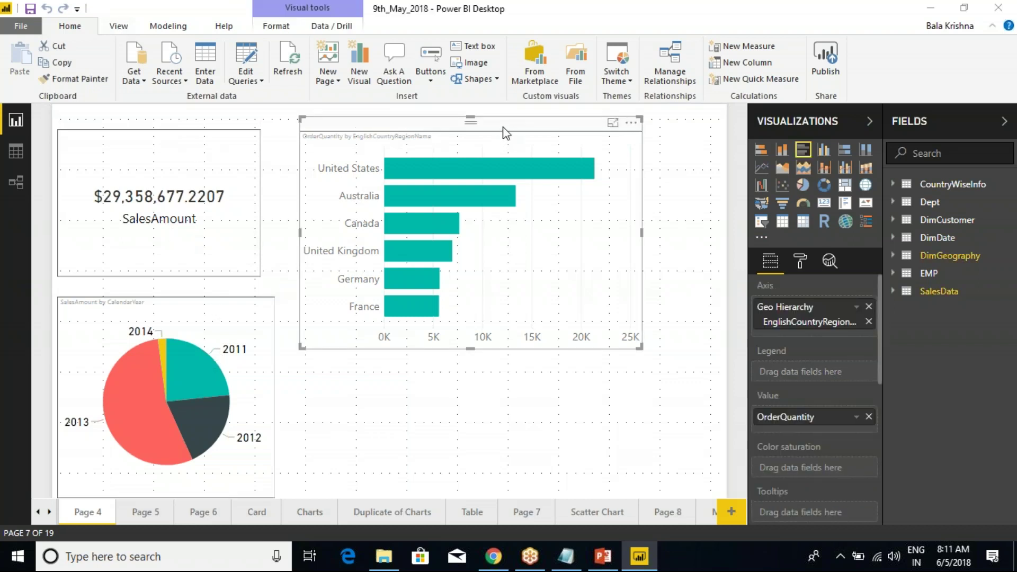
pyautogui.click(214, 124)
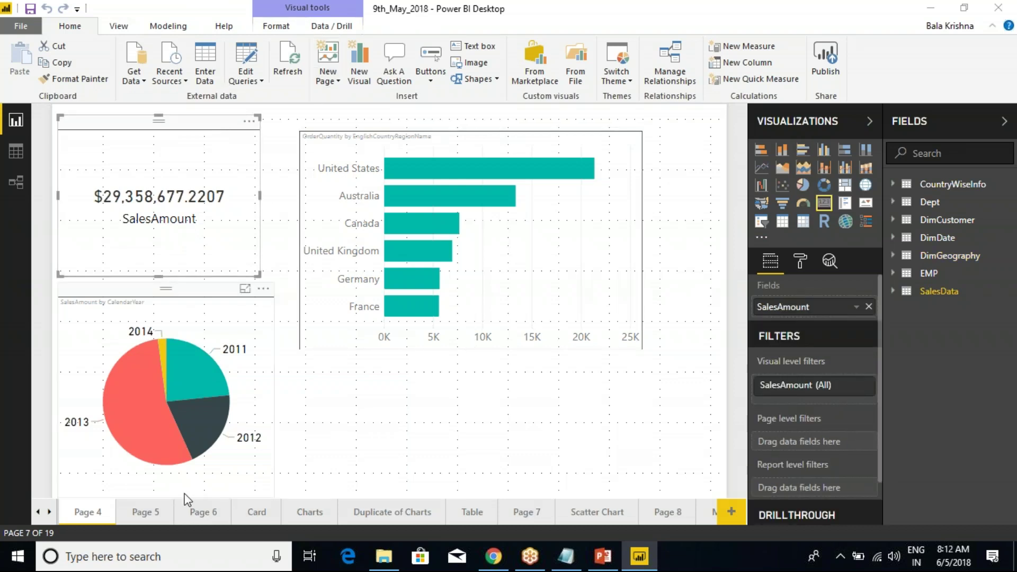
pyautogui.click(147, 513)
pyautogui.click(201, 512)
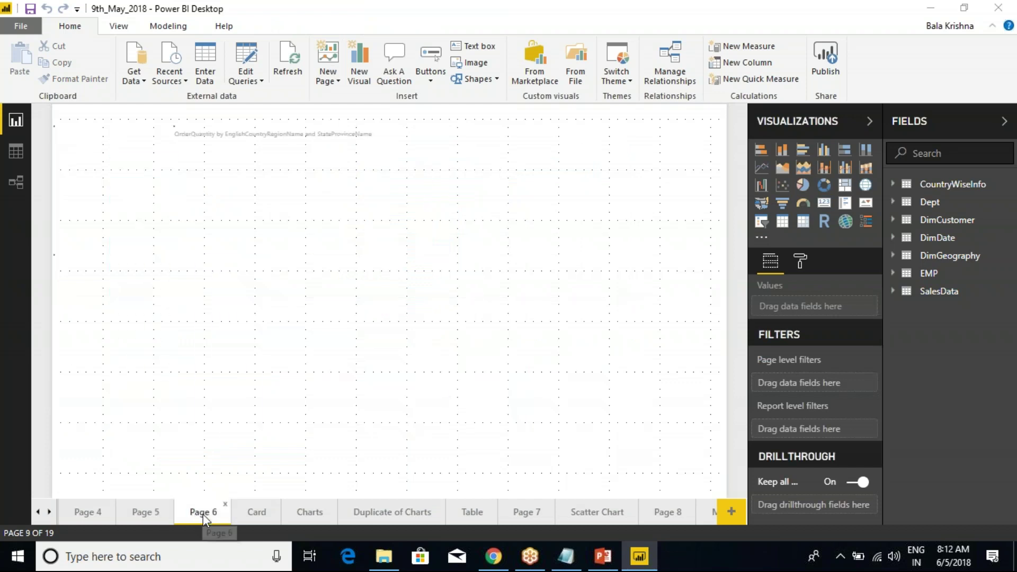
pyautogui.click(257, 511)
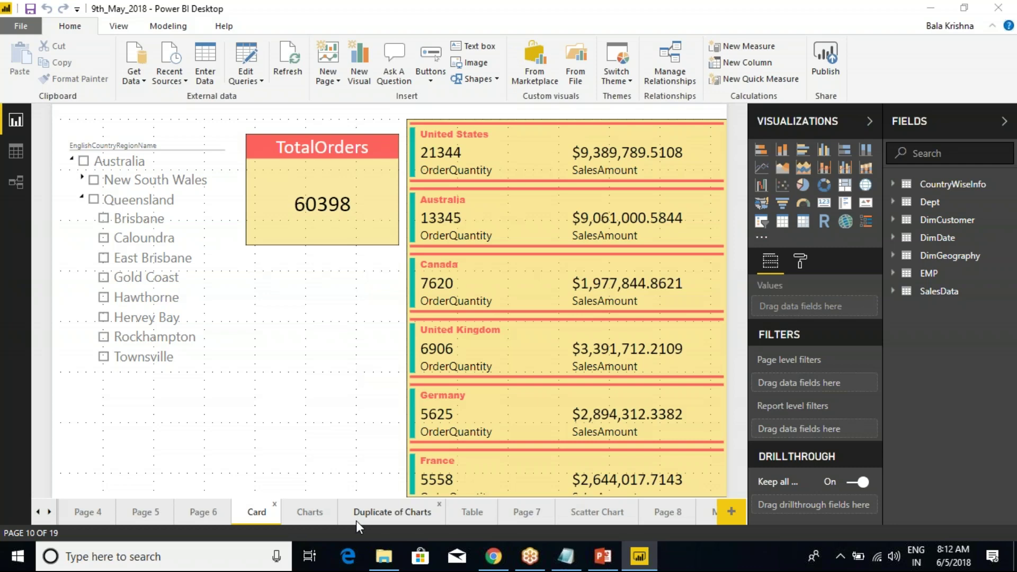
pyautogui.click(392, 513)
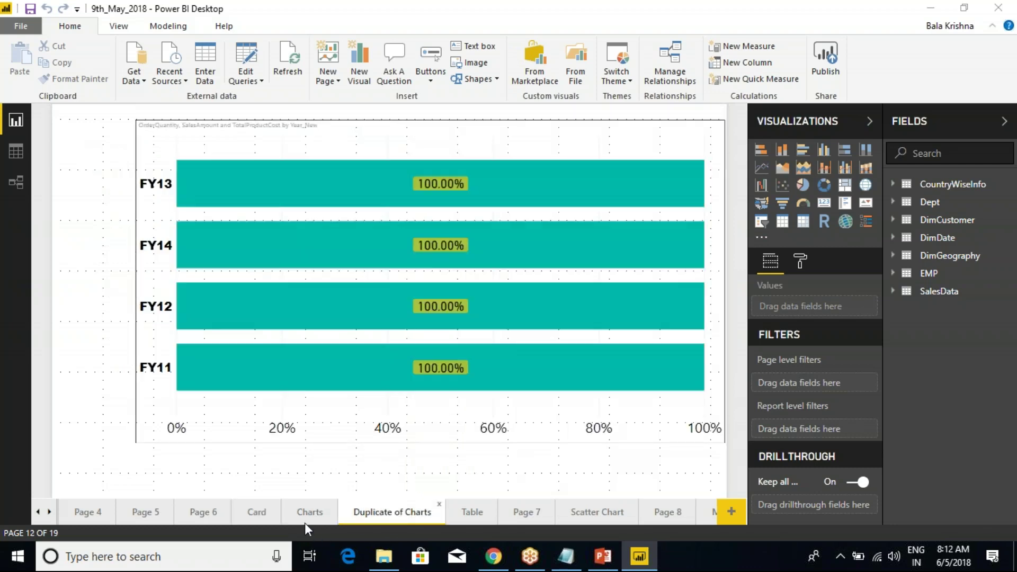
pyautogui.click(311, 514)
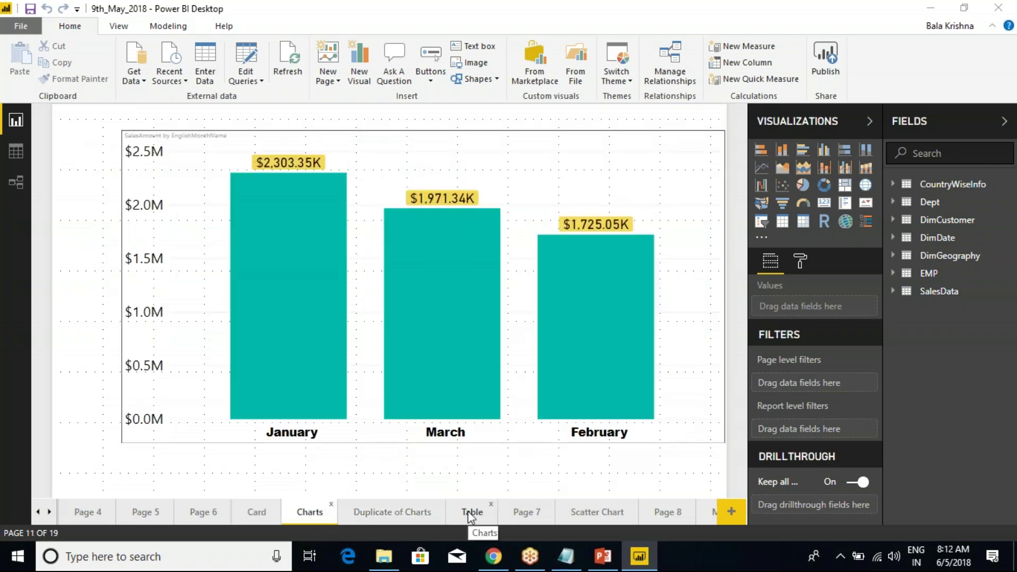
pyautogui.click(470, 511)
pyautogui.click(526, 514)
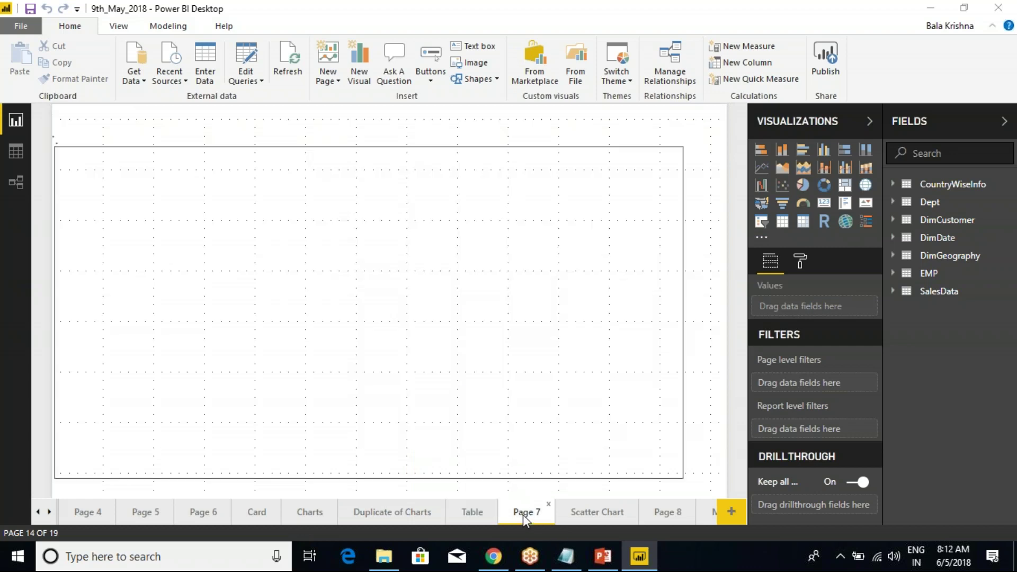
pyautogui.click(39, 512)
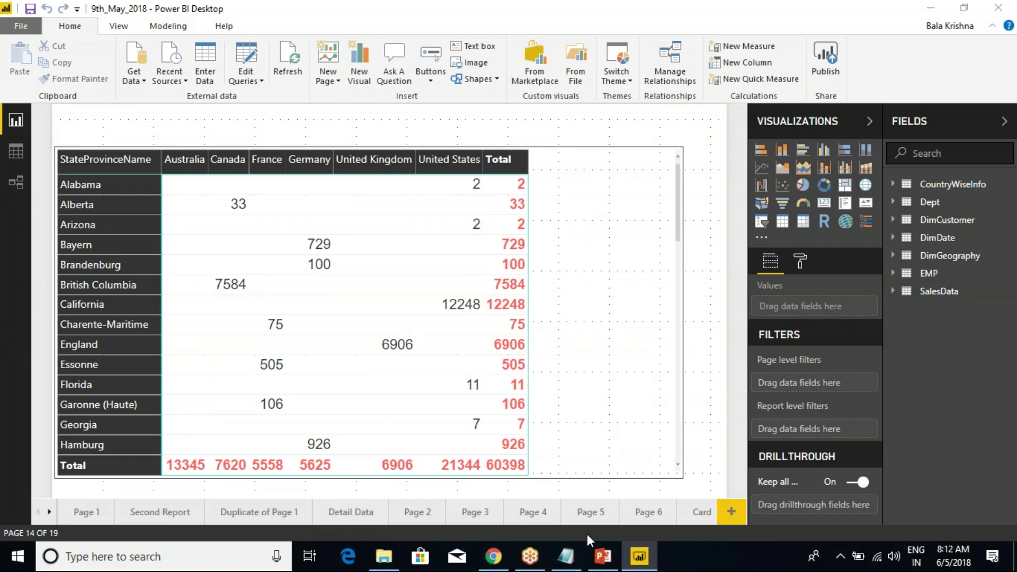
# Check the Power BI Service heading in Class Notes, then return to the report.
pyautogui.click(566, 556)
pyautogui.moveTo(545, 74); pyautogui.dragTo(21, 73)
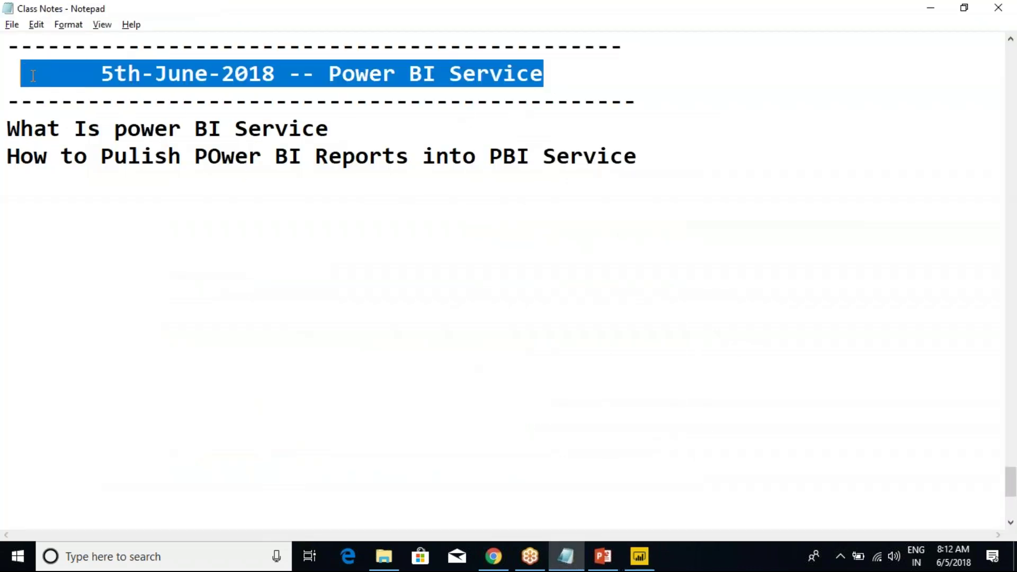
pyautogui.click(173, 147)
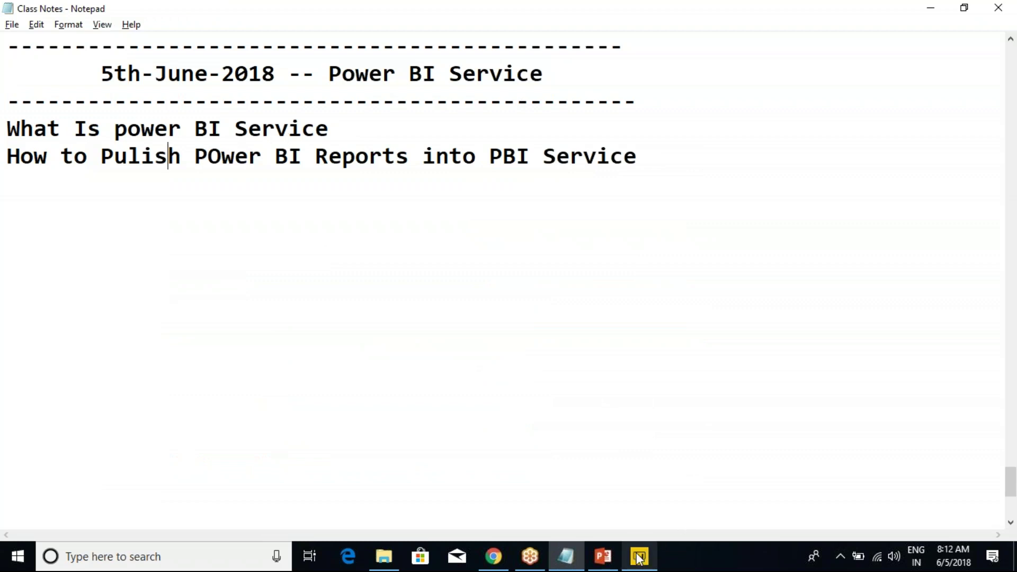
pyautogui.moveTo(639, 557)
pyautogui.click(640, 519)
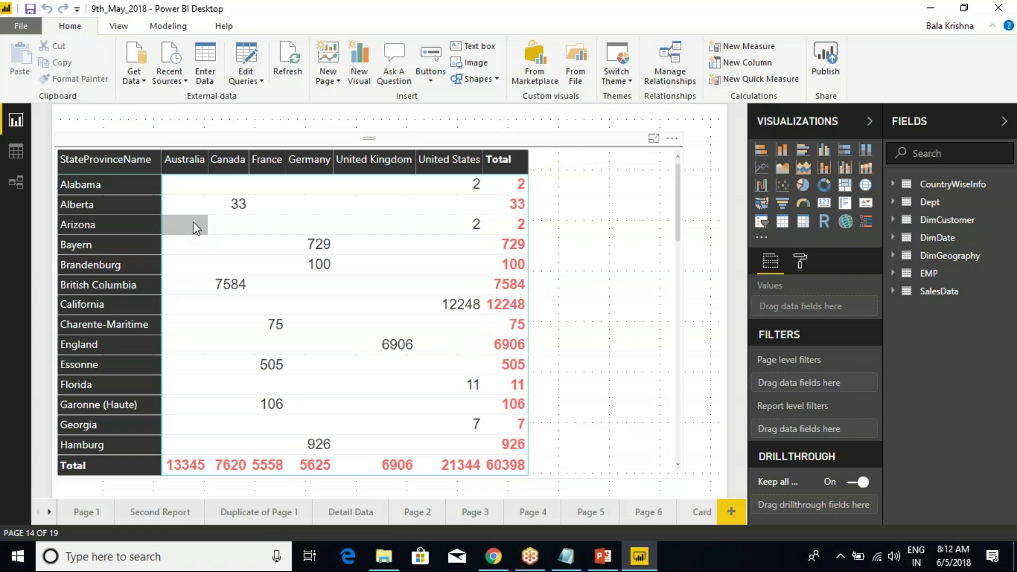
# Go to Page 4 and inspect the fields of the country bar chart, SalesAmount card and yearly pie chart.
pyautogui.click(478, 514)
pyautogui.click(527, 513)
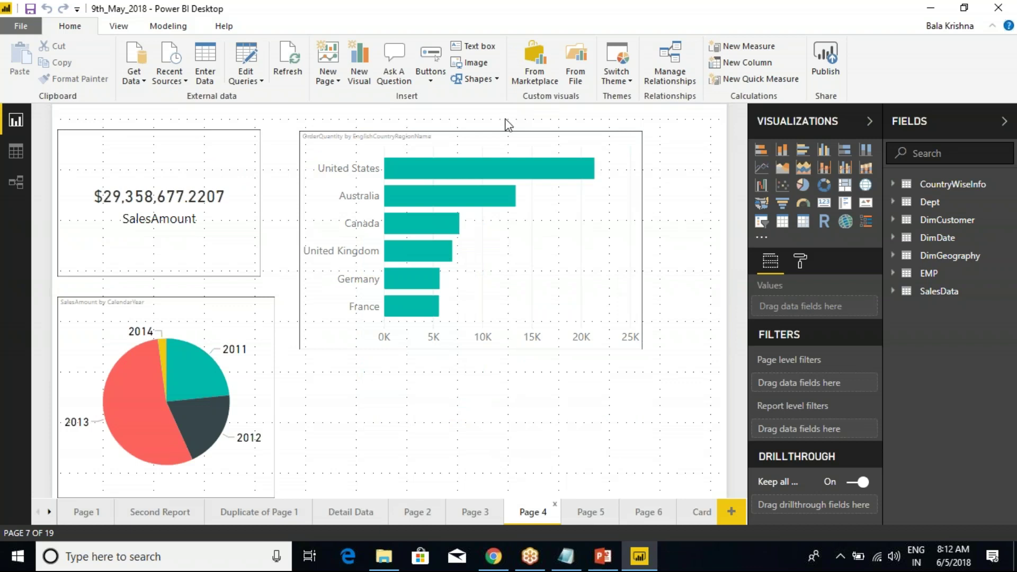
pyautogui.click(501, 140)
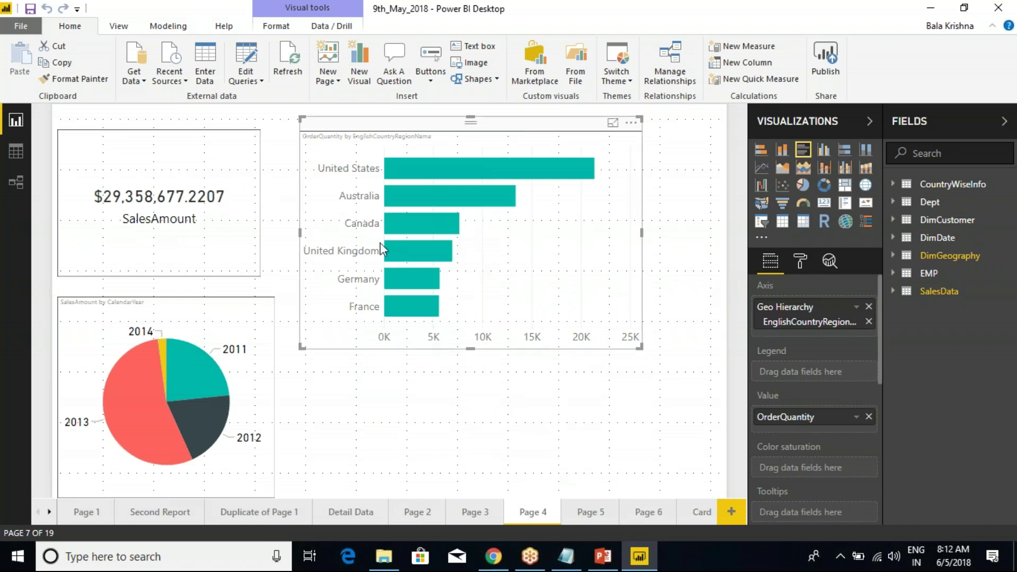
pyautogui.click(189, 129)
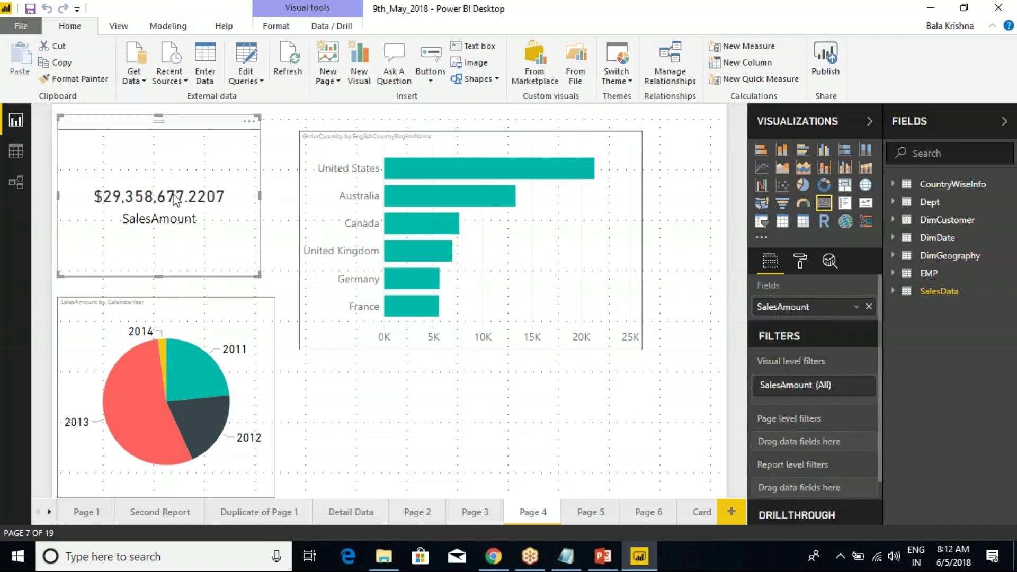
pyautogui.moveTo(175, 205)
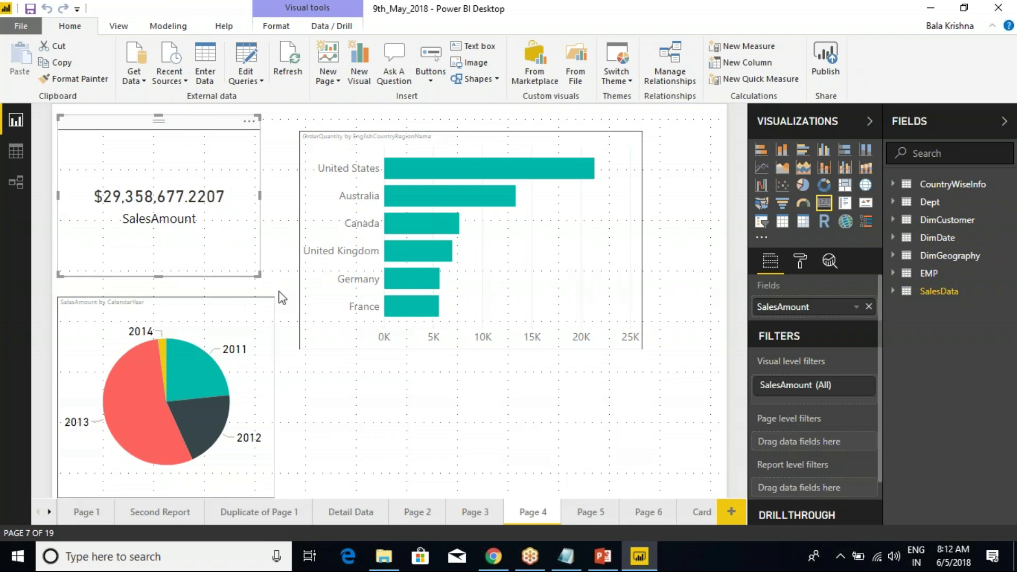
pyautogui.click(224, 301)
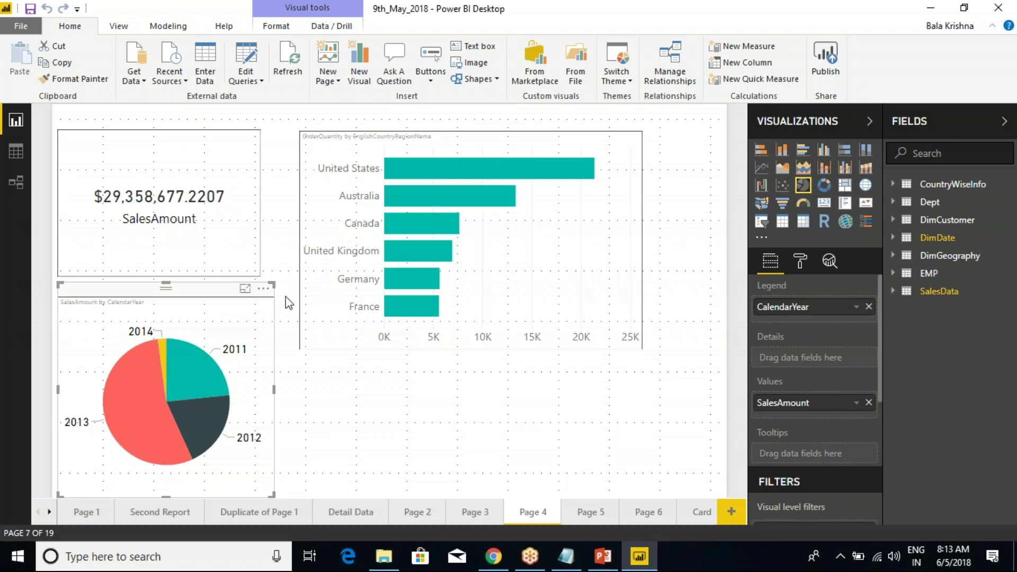
pyautogui.click(416, 156)
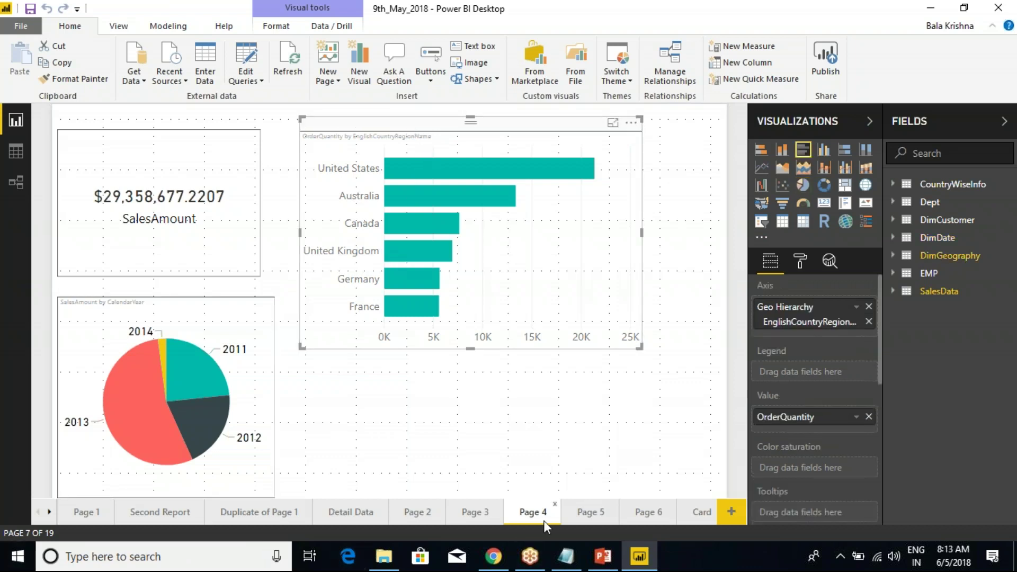
# Under 'What Is power BI Service', add the line 'It is SAAS --> Software As A Service'.
pyautogui.moveTo(565, 555)
pyautogui.click(574, 511)
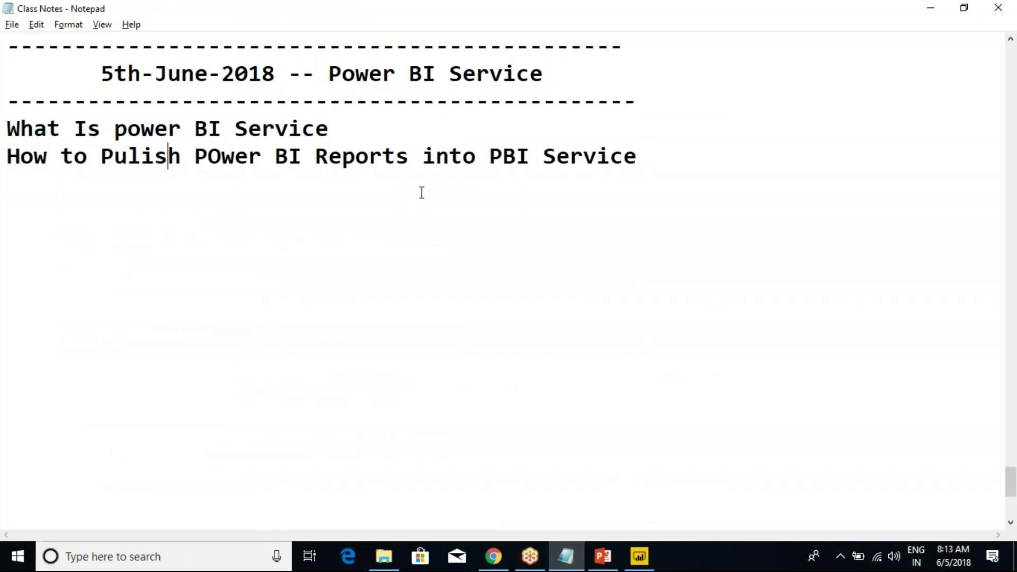
pyautogui.click(373, 127)
pyautogui.press('Return')
pyautogui.write('It is ')
pyautogui.write('SSA')
pyautogui.press('BackSpace')
pyautogui.press('BackSpace')
pyautogui.write('AAS --> ')
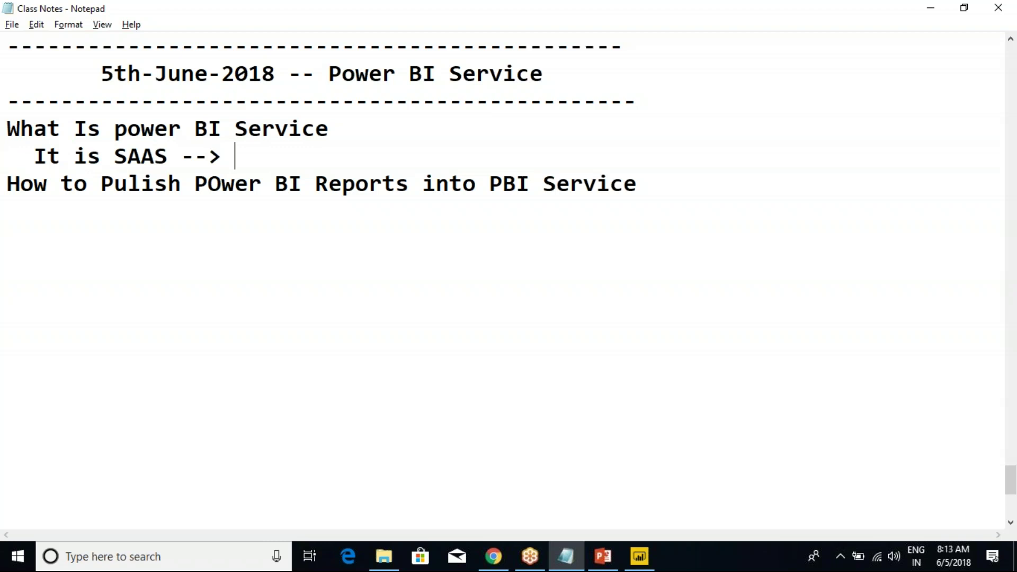
pyautogui.write('Software As A Service')
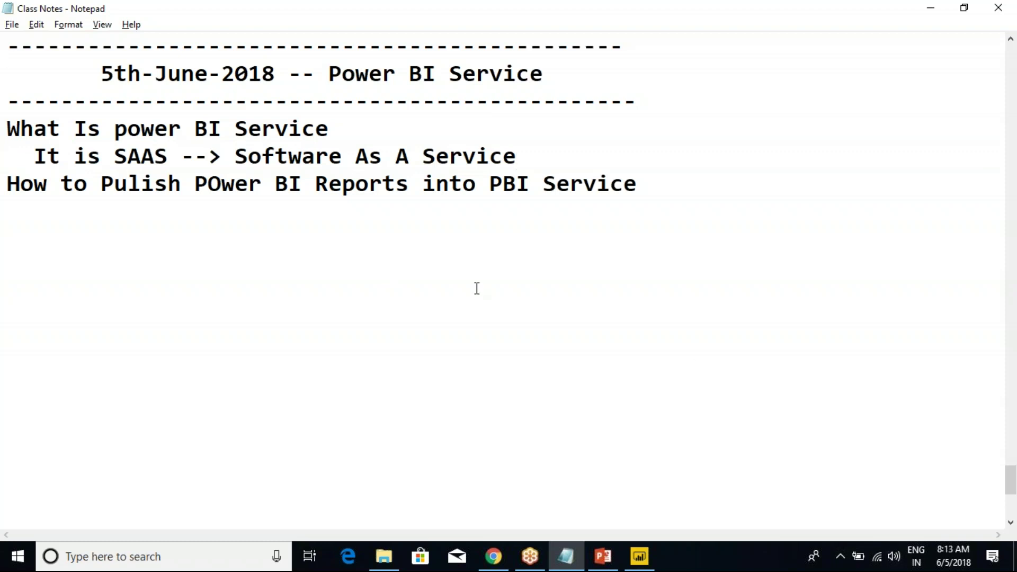
pyautogui.moveTo(234, 157); pyautogui.dragTo(517, 158)
pyautogui.click(532, 159)
# Add 'It is a Paid Service' and a line saying a license is needed to publish reports in PService.
pyautogui.press('Return')
pyautogui.write('It')
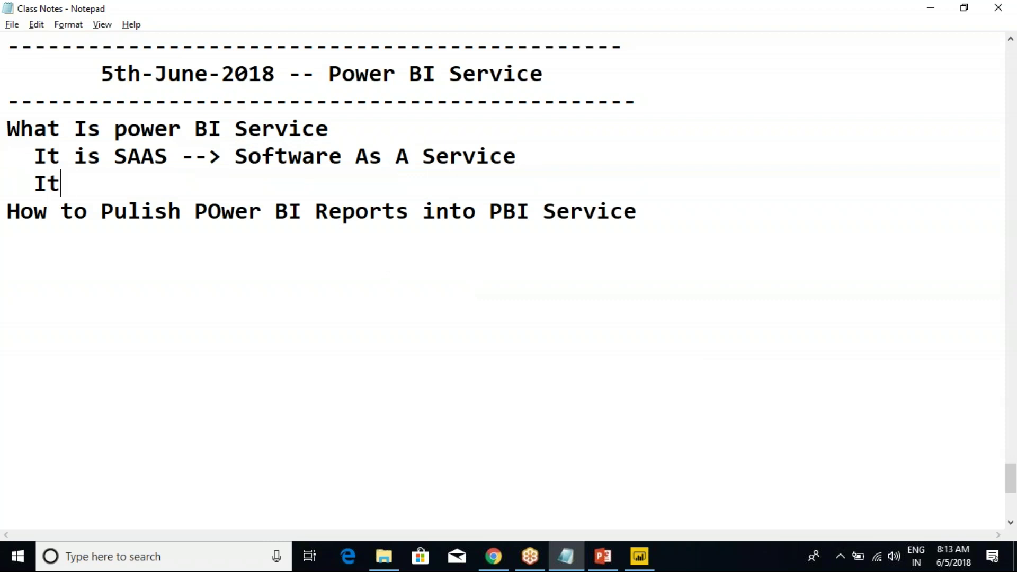
pyautogui.write(' is a Pai')
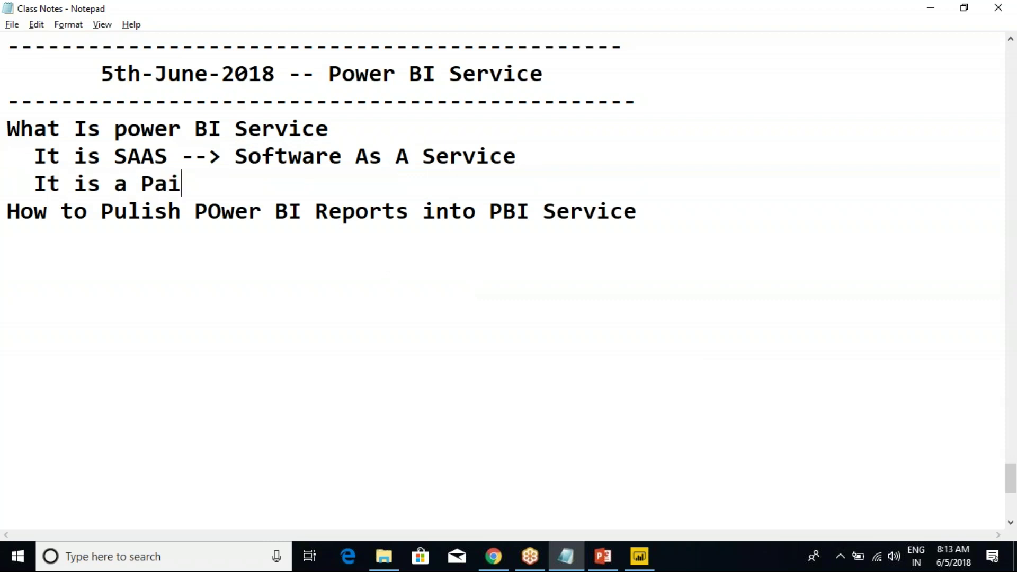
pyautogui.write('d Service')
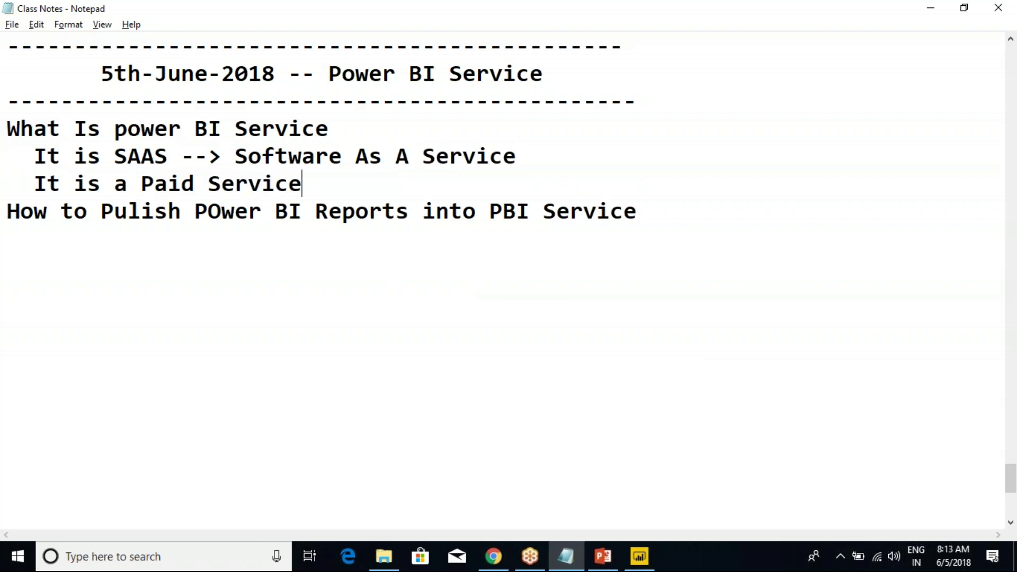
pyautogui.press('Return')
pyautogui.write('WHic')
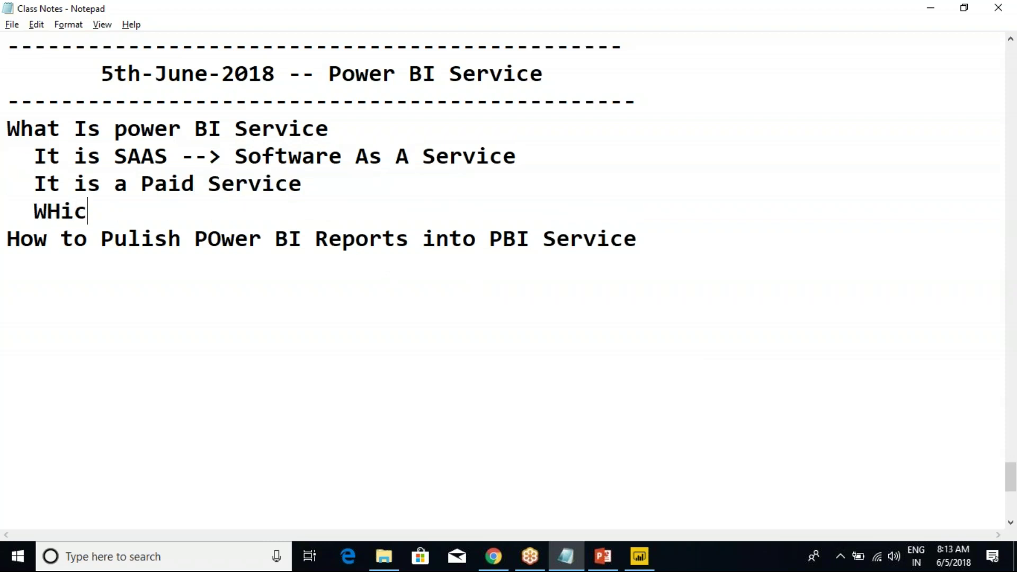
pyautogui.write('h Means we shoud')
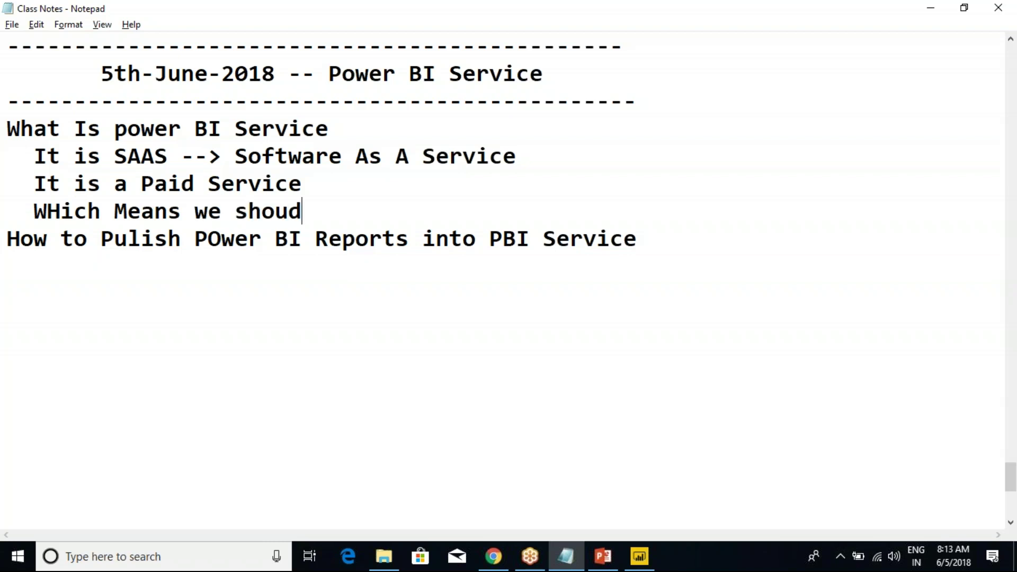
pyautogui.write(' have li')
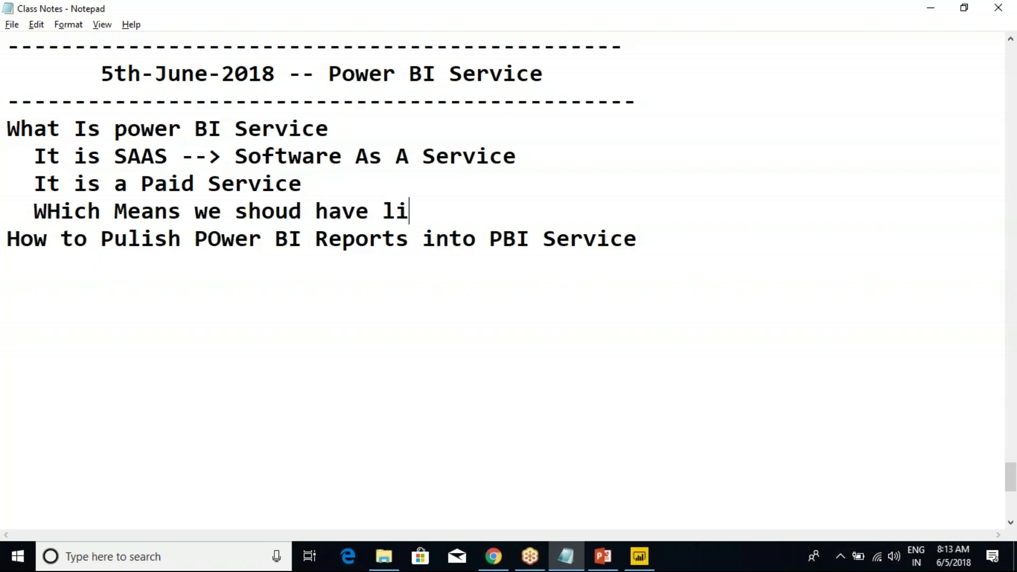
pyautogui.write('cense')
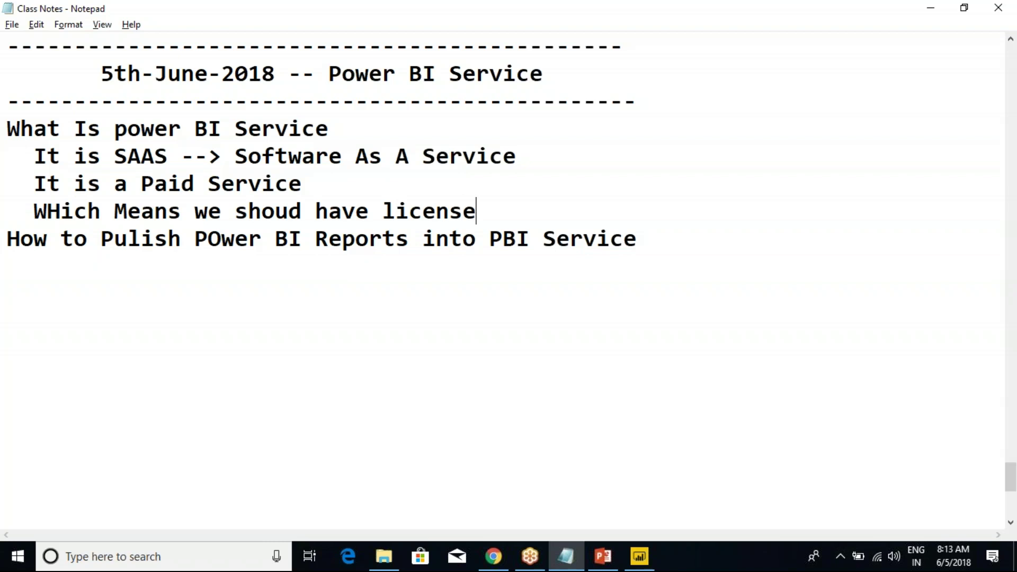
pyautogui.write(' tp')
pyautogui.press('BackSpace')
pyautogui.press('BackSpace')
pyautogui.write('o Publish ou')
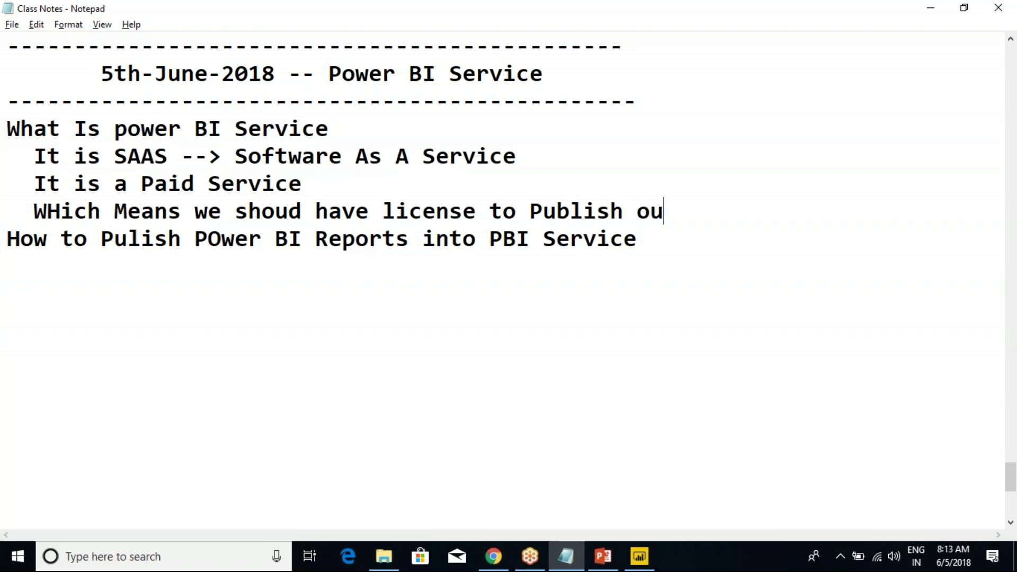
pyautogui.write('r Reports ')
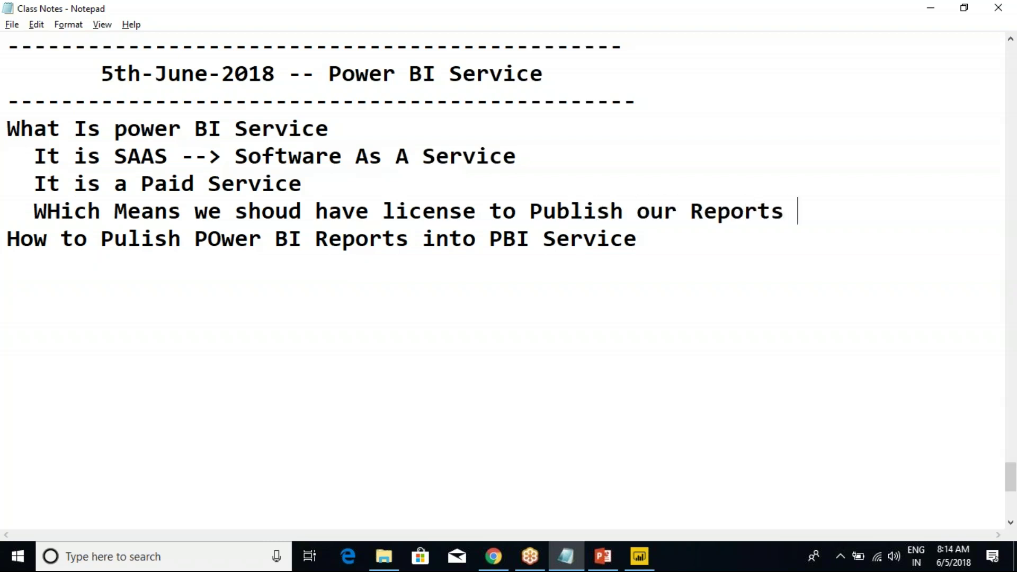
pyautogui.write(' in PService')
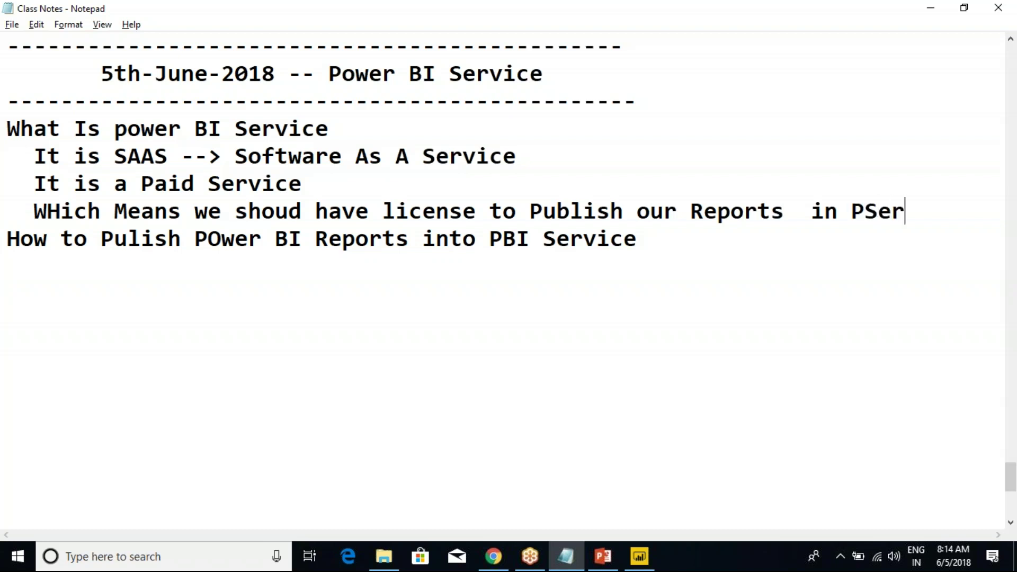
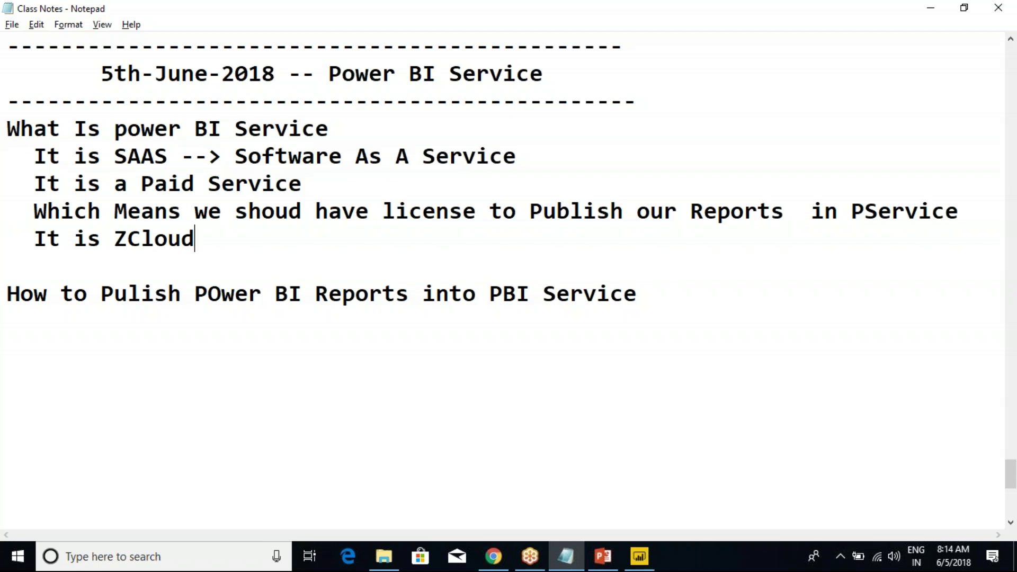
# Finish the Notepad line so it reads 'It is Cloud Service - Maintained by Microsoft Company'.
pyautogui.write('Cl')
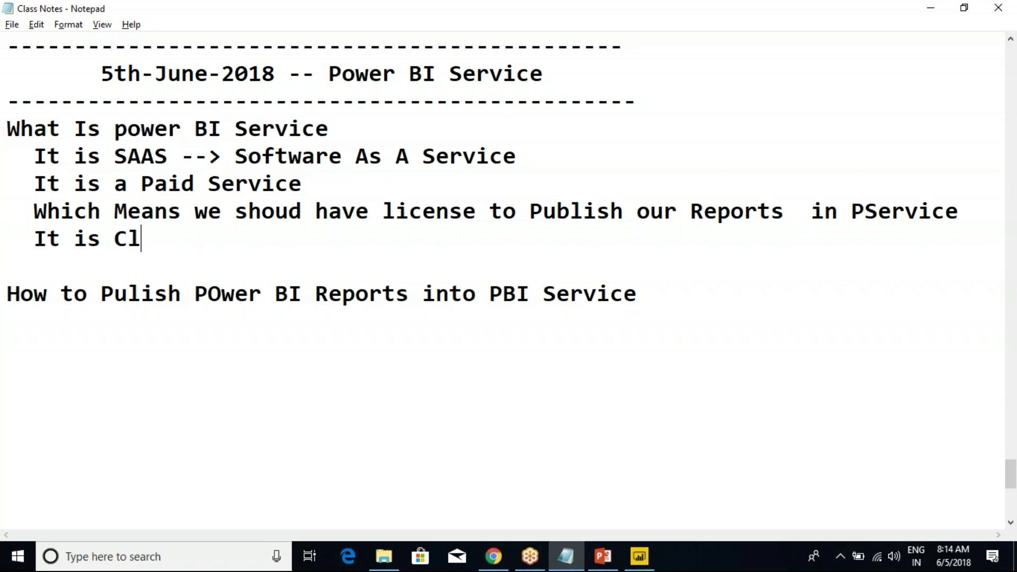
pyautogui.write('oud Service')
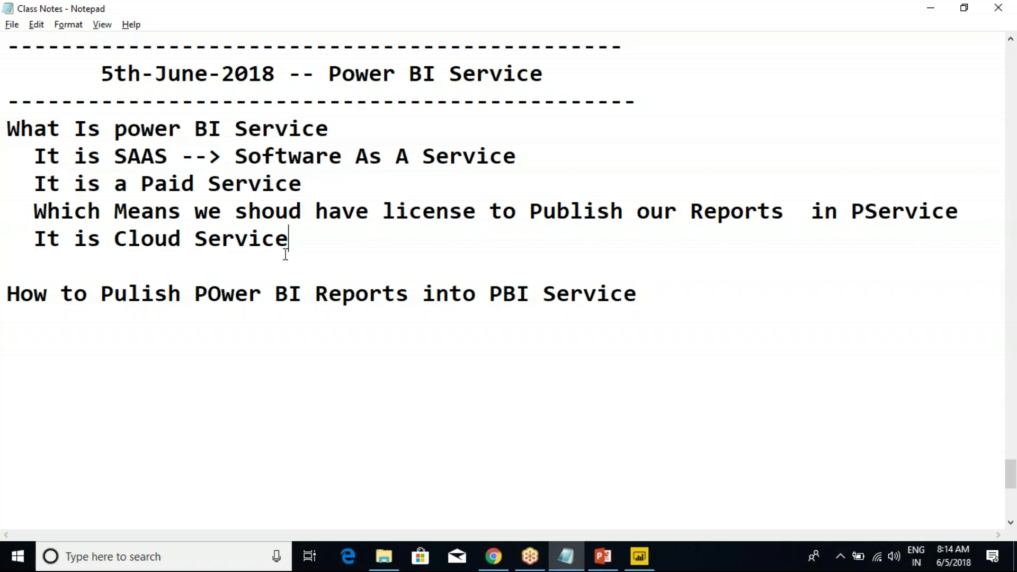
pyautogui.hotkey('alt', 'Tab')
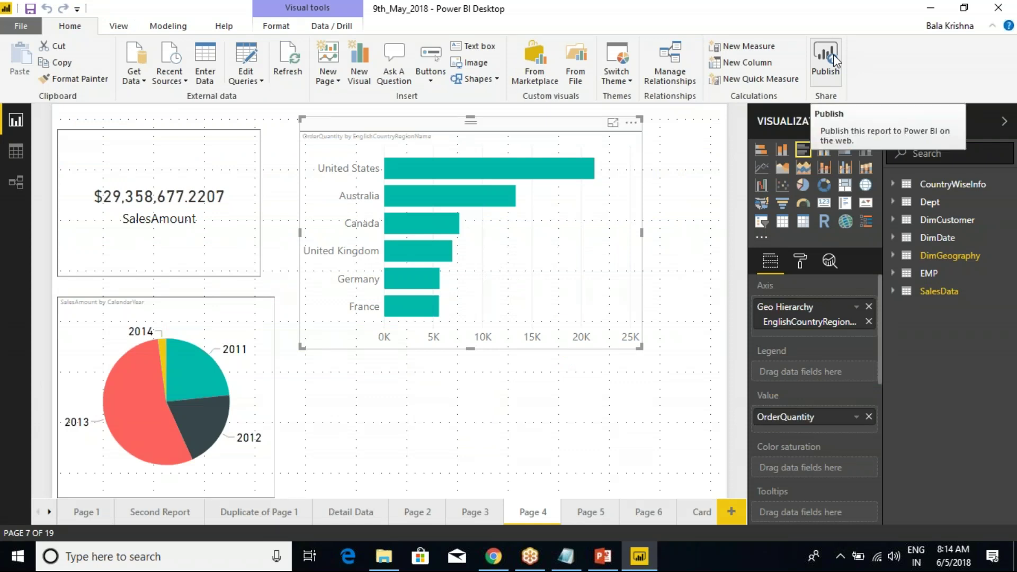
pyautogui.hotkey('alt', 'Tab')
pyautogui.moveTo(33, 239); pyautogui.dragTo(324, 244)
pyautogui.click(349, 243)
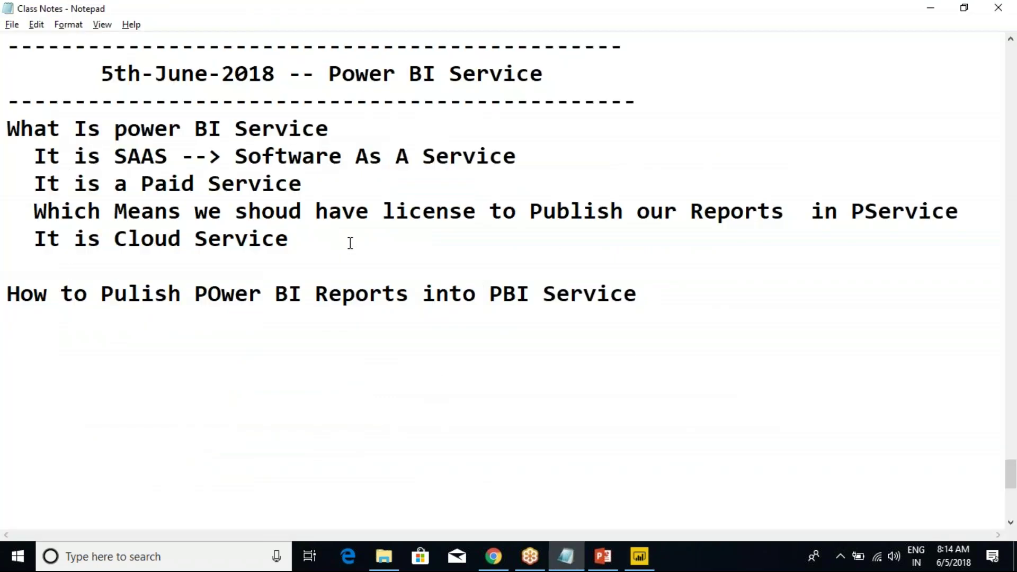
pyautogui.write('- Maintaine')
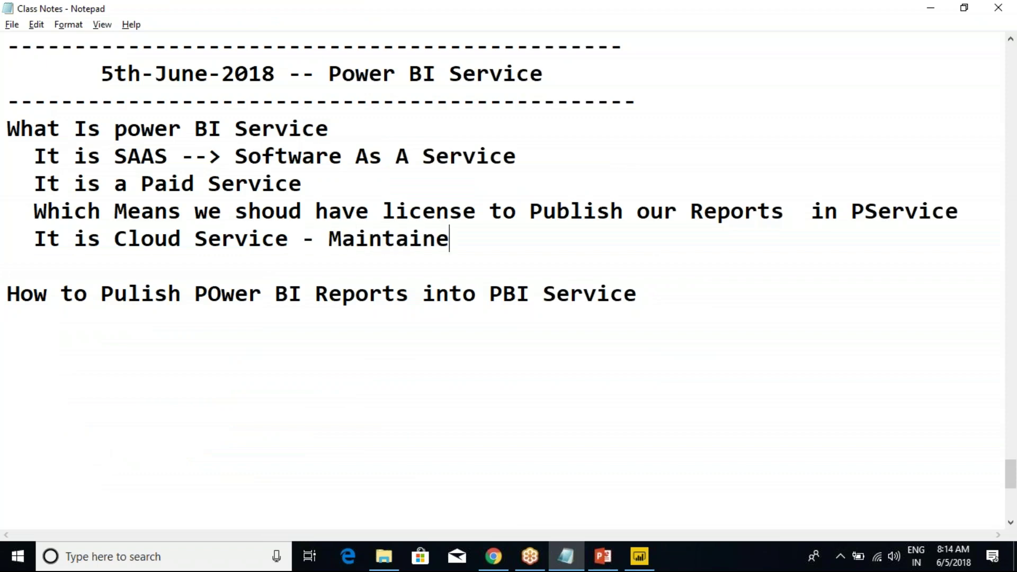
pyautogui.write('d by Mi')
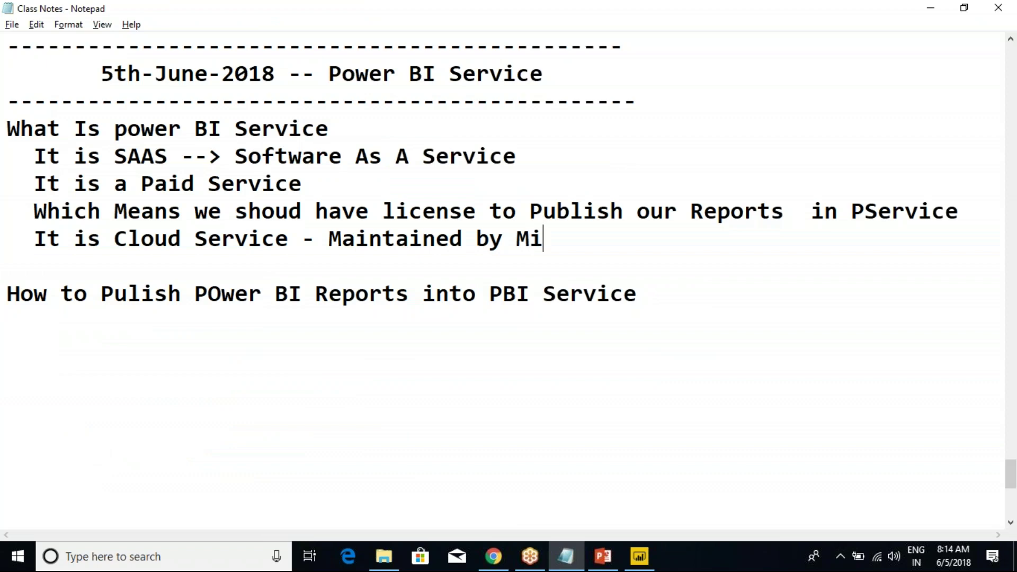
pyautogui.write('crosoft Com')
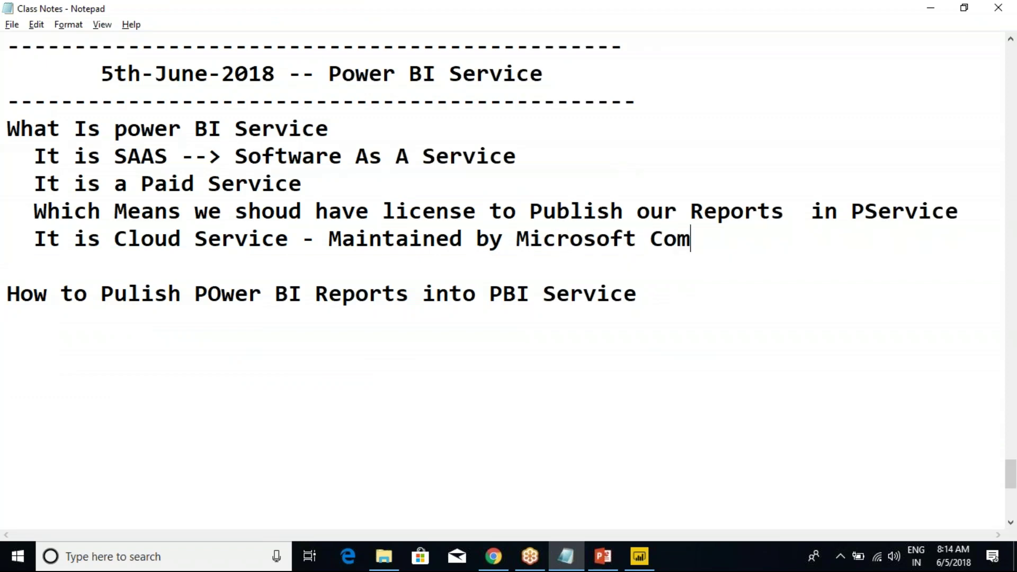
pyautogui.write('pany')
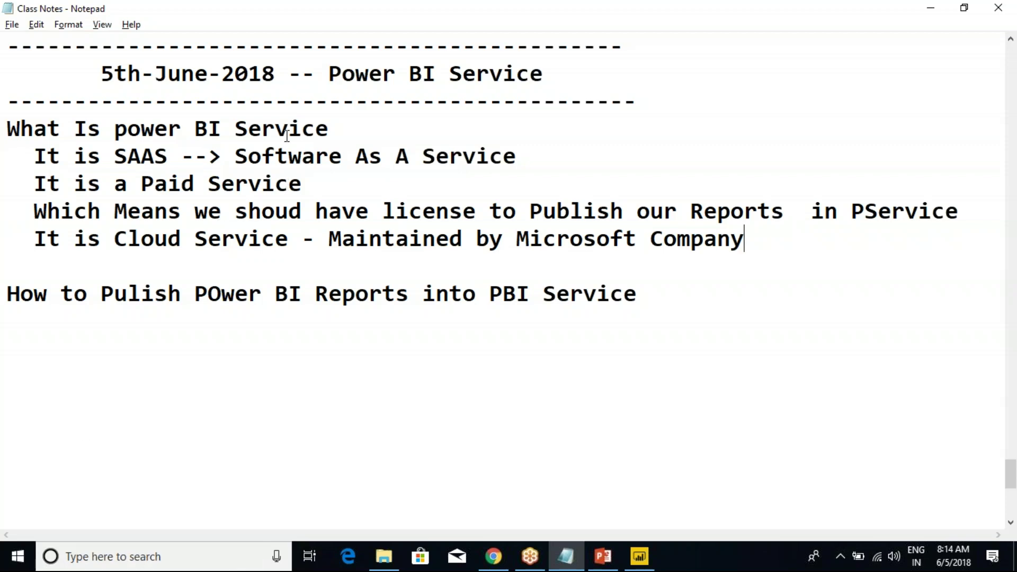
pyautogui.click(501, 548)
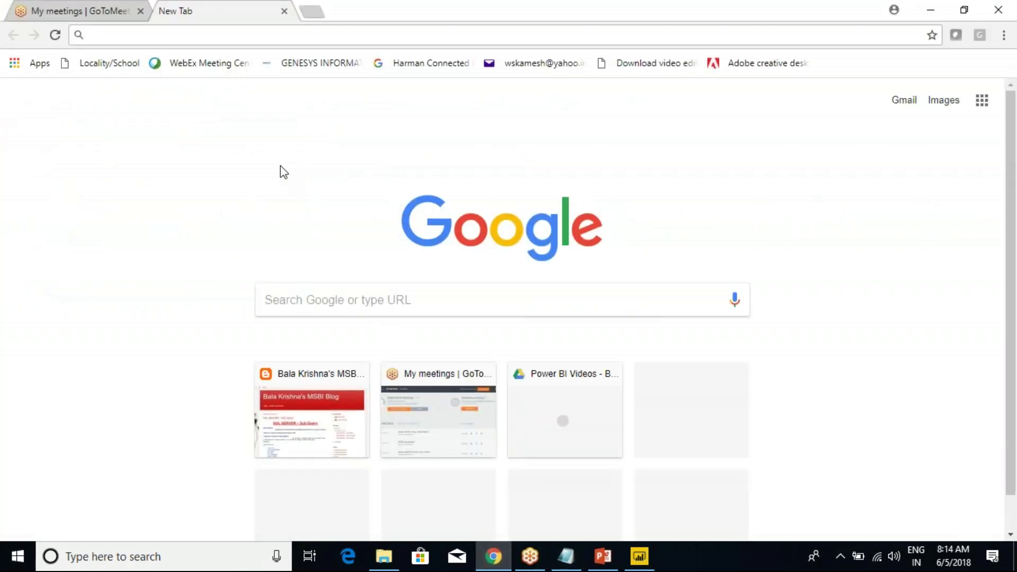
# Search Google for 'powerbi.microsoft.com download'.
pyautogui.write('powe')
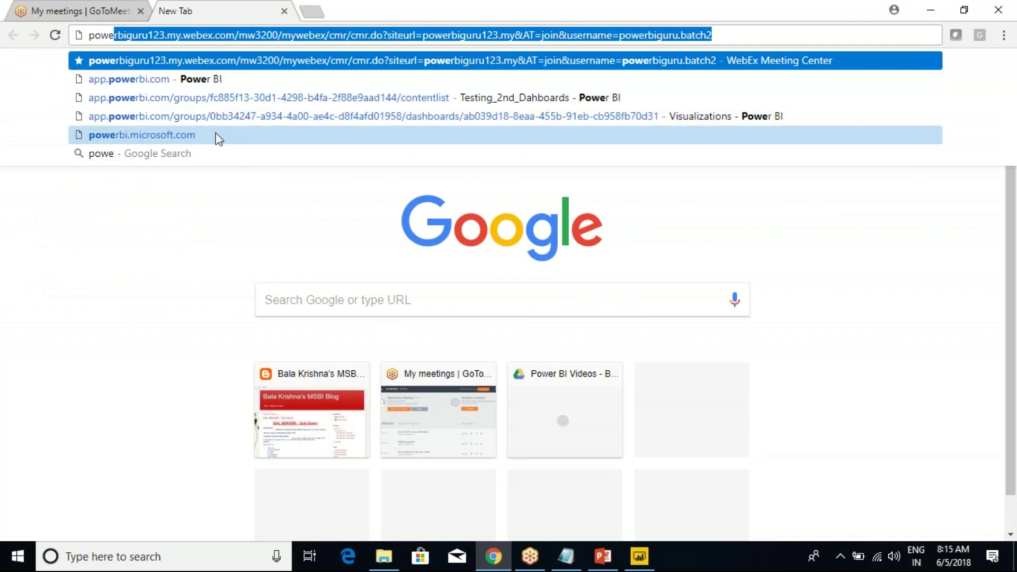
pyautogui.press('BackSpace')
pyautogui.press('BackSpace')
pyautogui.press('BackSpace')
pyautogui.press('BackSpace')
pyautogui.press('BackSpace')
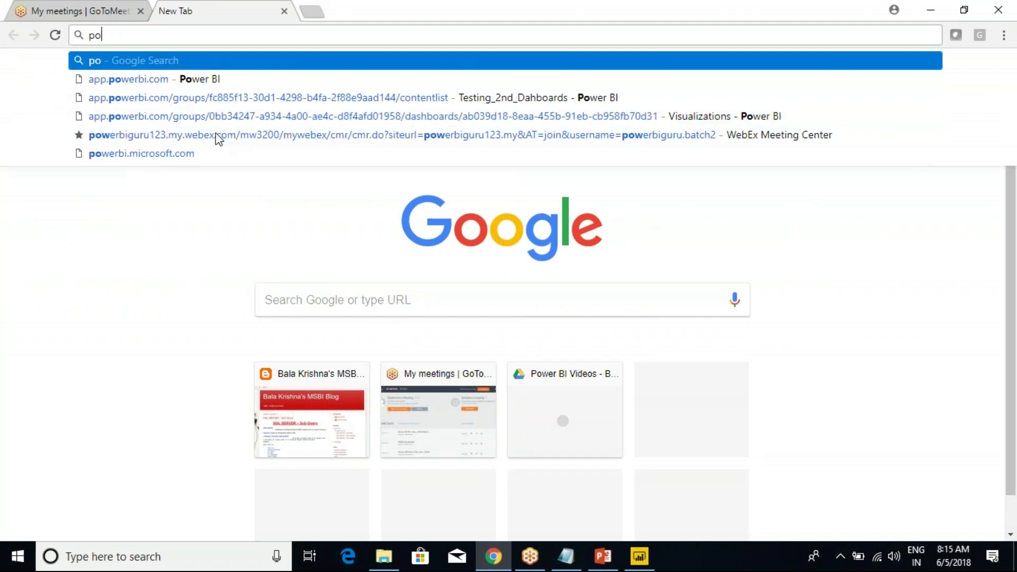
pyautogui.write('powerbi')
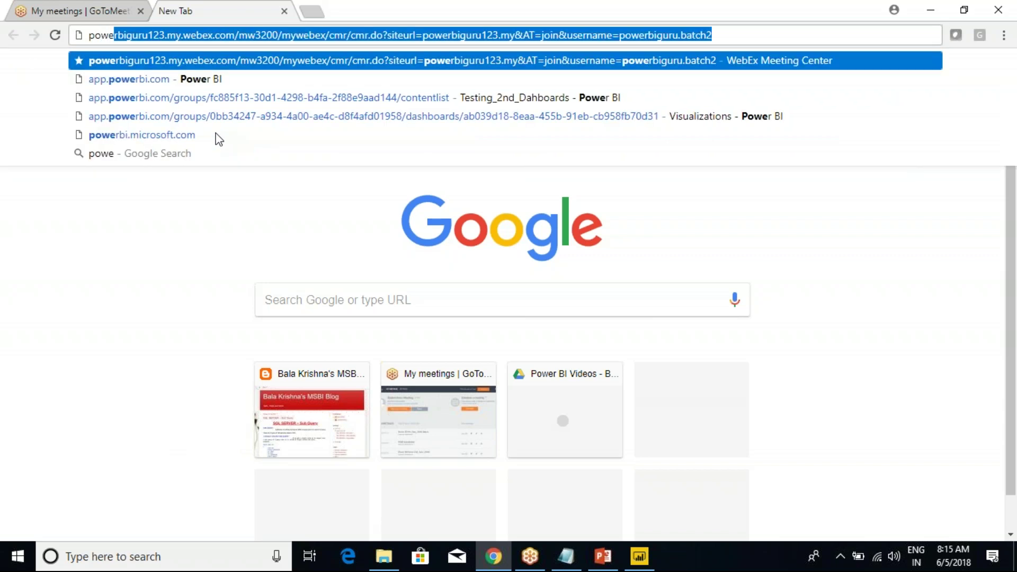
pyautogui.write('.')
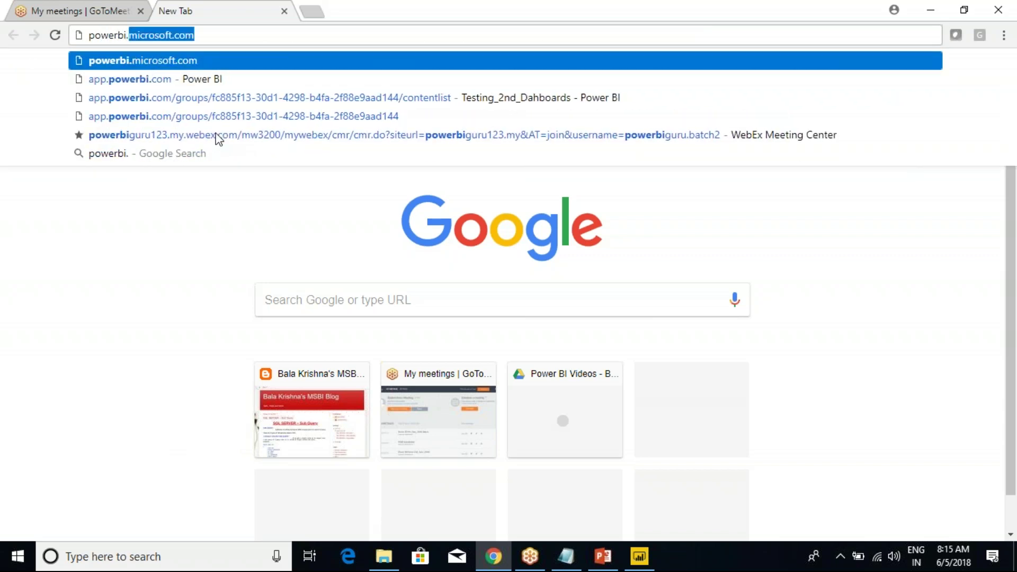
pyautogui.write('mi')
pyautogui.press('Return')
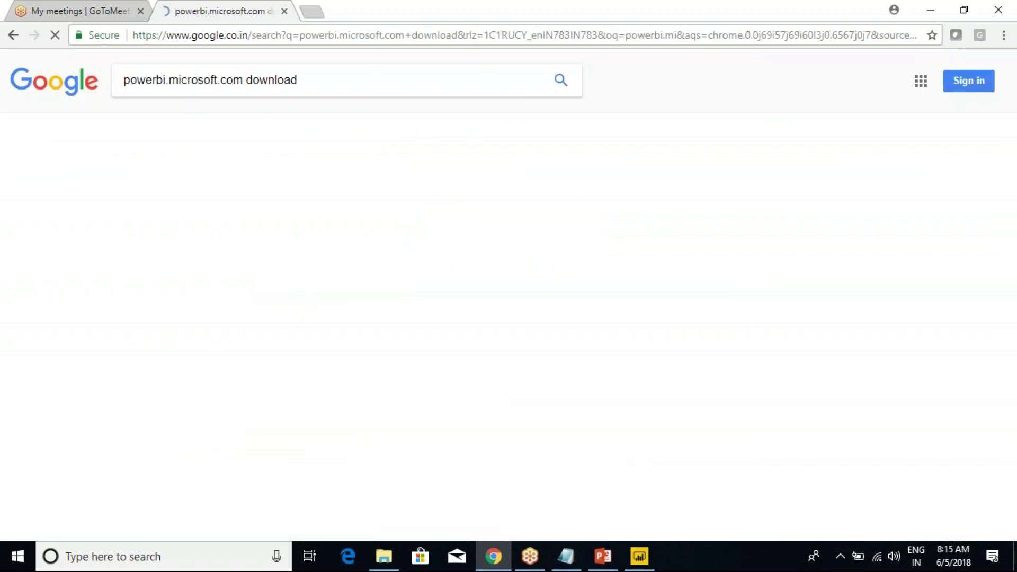
pyautogui.click(257, 79)
pyautogui.doubleClick(256, 80)
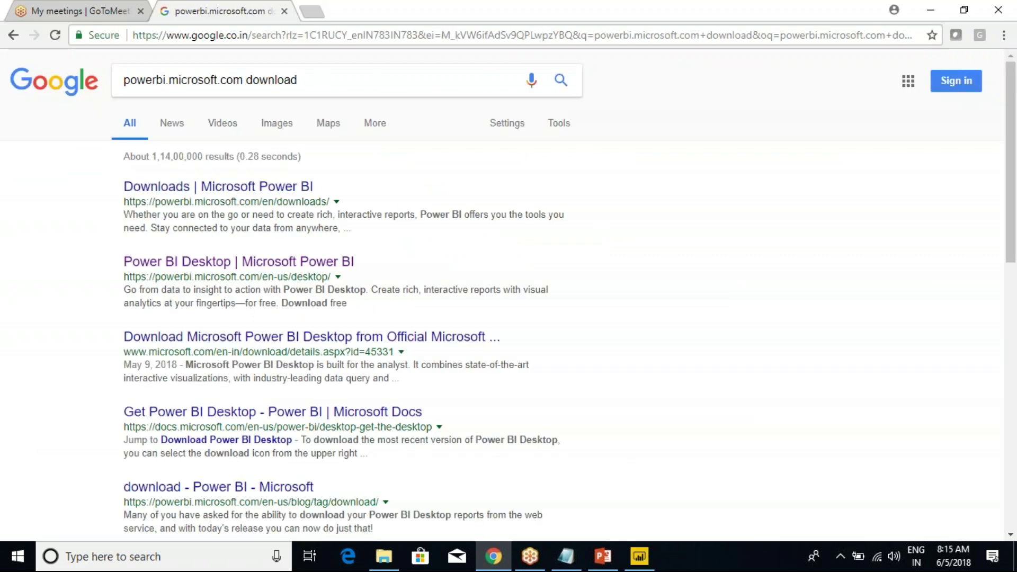
# Open the Power BI Desktop search result in a new tab and view it.
pyautogui.rightClick(197, 262)
pyautogui.click(222, 270)
pyautogui.hotkey('ctrl', 'Tab')
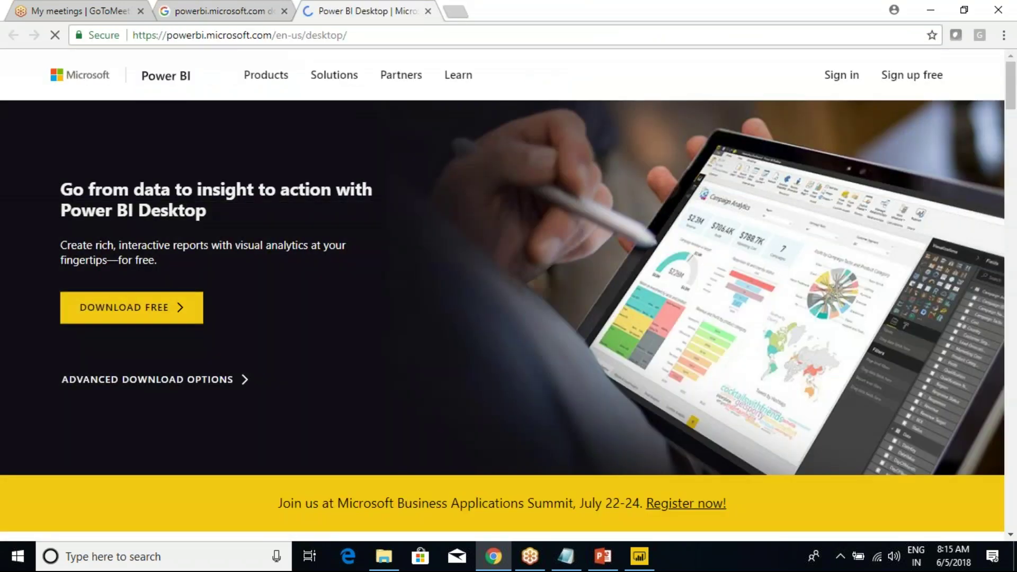
# Go to the Power BI Pricing page from the Products menu and scroll to the plan cards.
pyautogui.moveTo(247, 63)
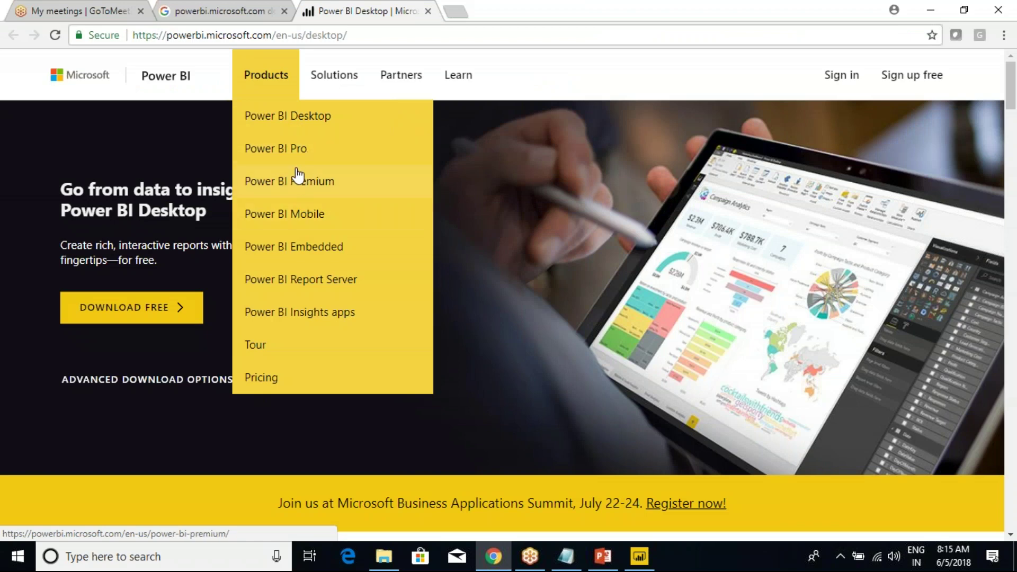
pyautogui.click(260, 380)
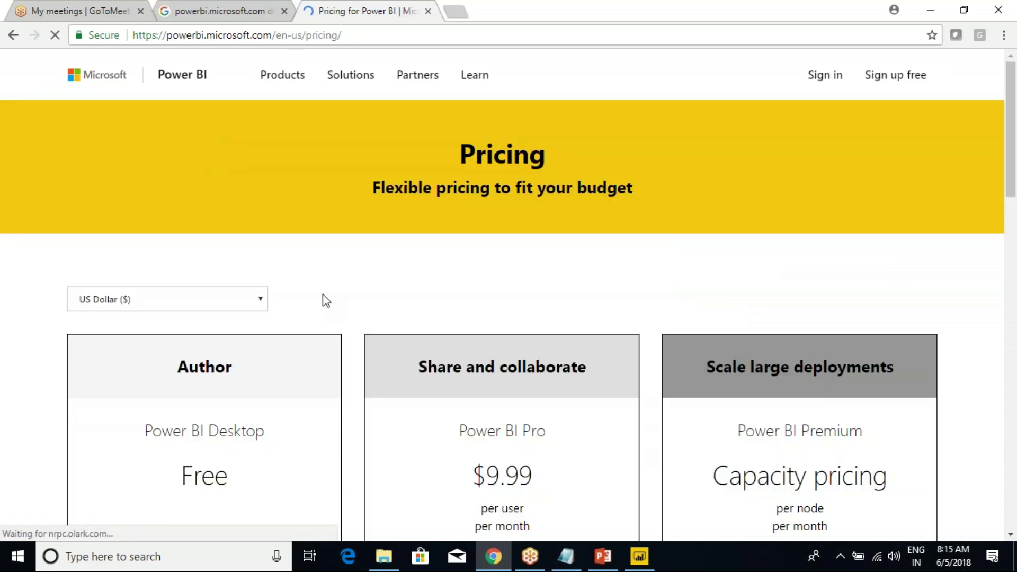
pyautogui.scroll(-1, 318, 352)
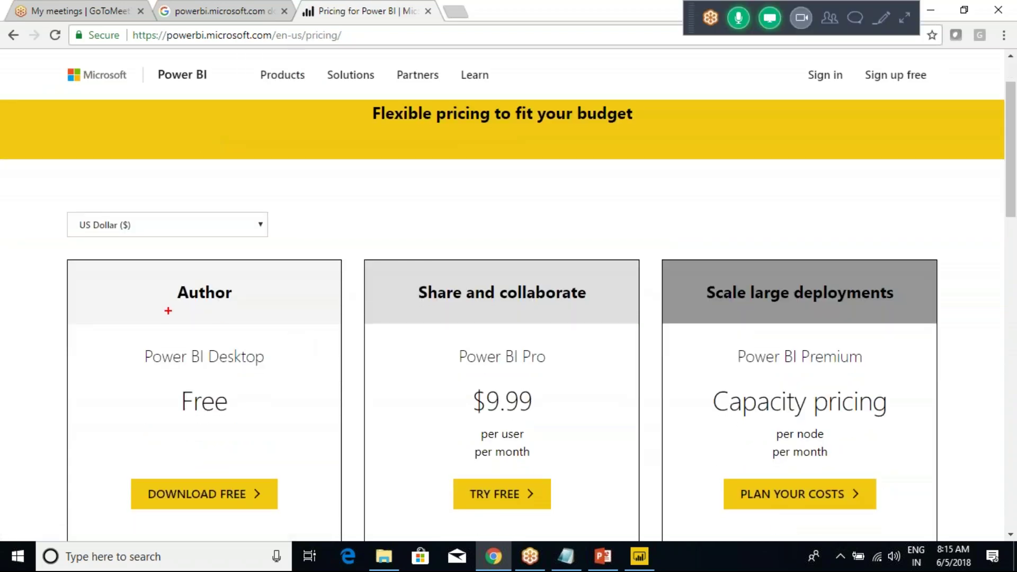
# Highlight and tick the free Power BI Desktop plan, then clear the markup.
pyautogui.moveTo(32, 217); pyautogui.dragTo(325, 540)
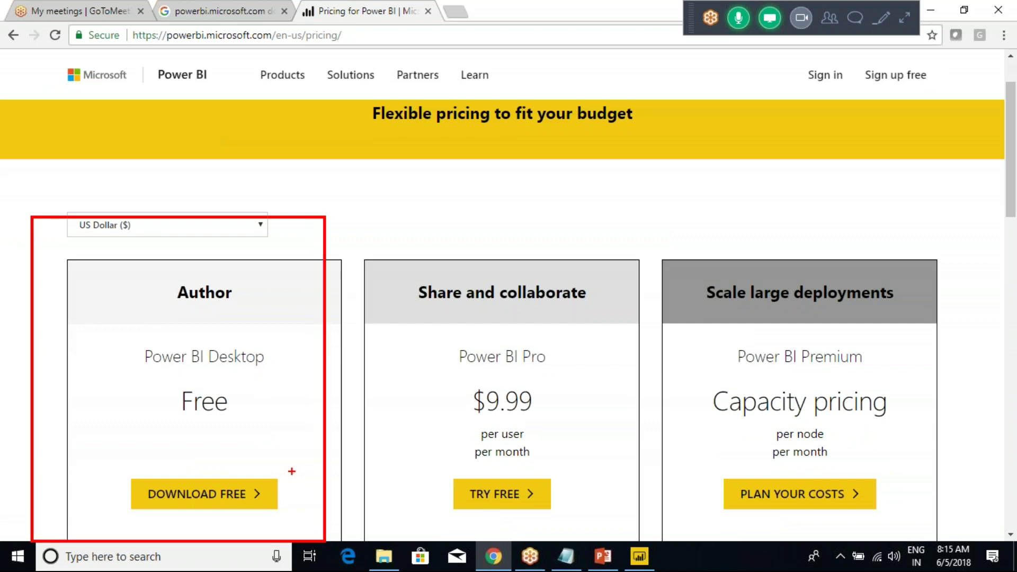
pyautogui.moveTo(252, 364); pyautogui.dragTo(292, 309)
pyautogui.press('Escape')
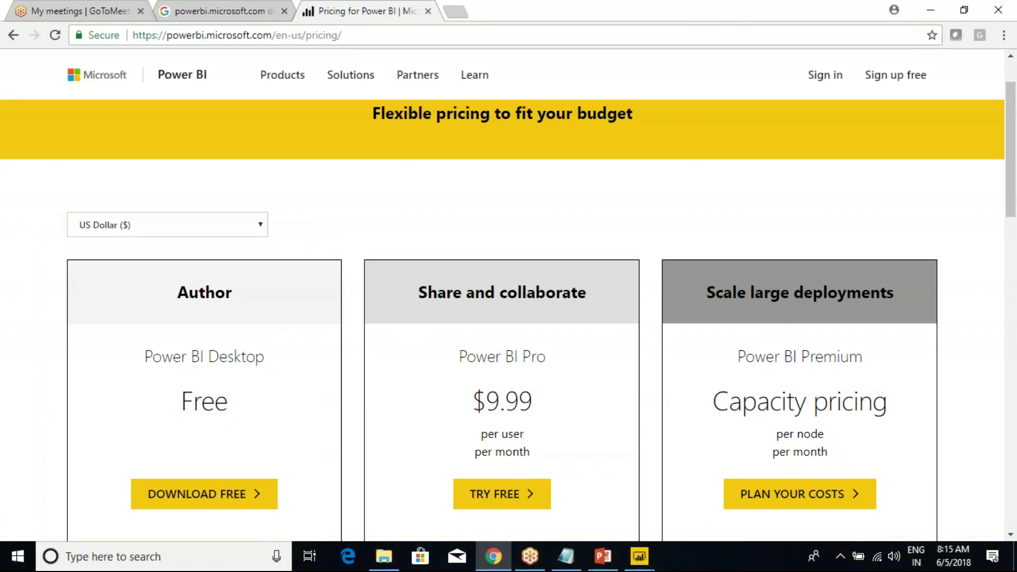
pyautogui.click(641, 560)
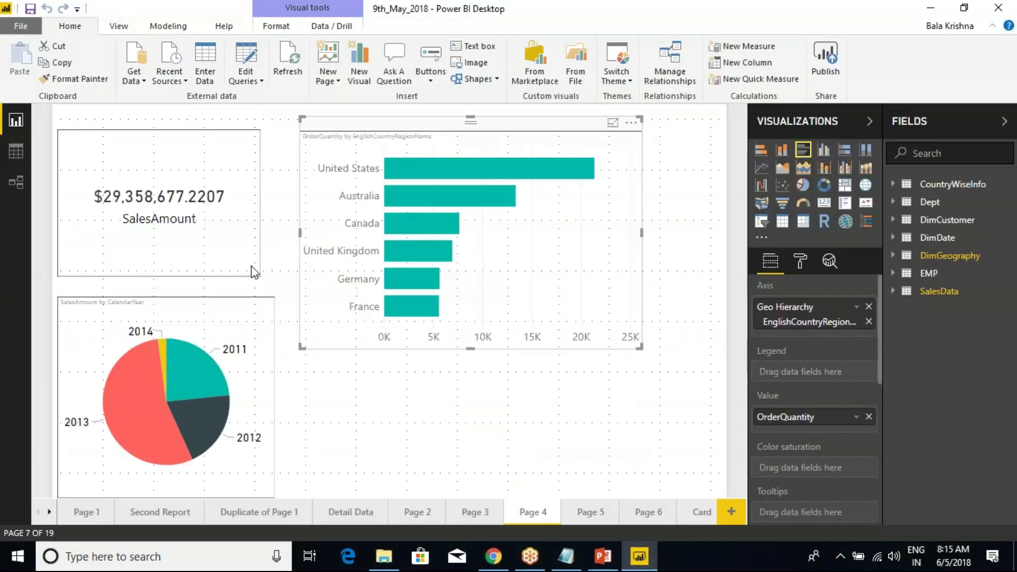
# Show the report's Page 1, then its Second Report page, briefly opening the Get Data list.
pyautogui.click(86, 513)
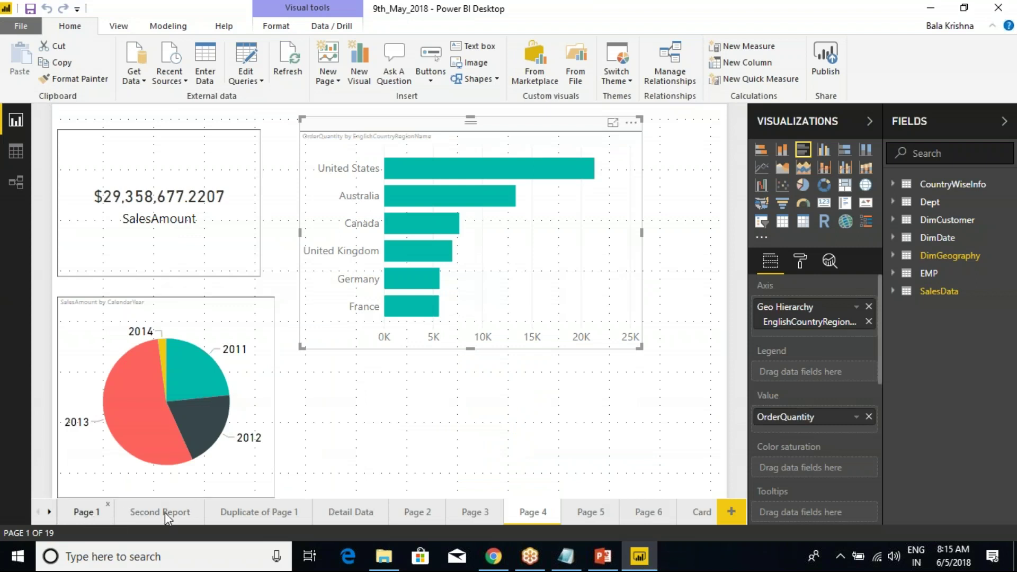
pyautogui.click(161, 510)
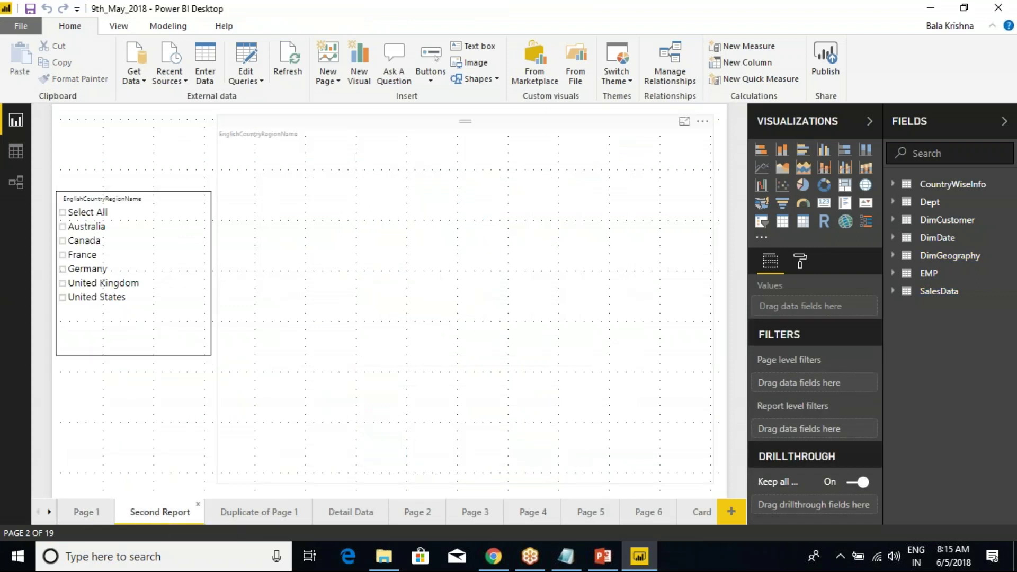
pyautogui.click(137, 79)
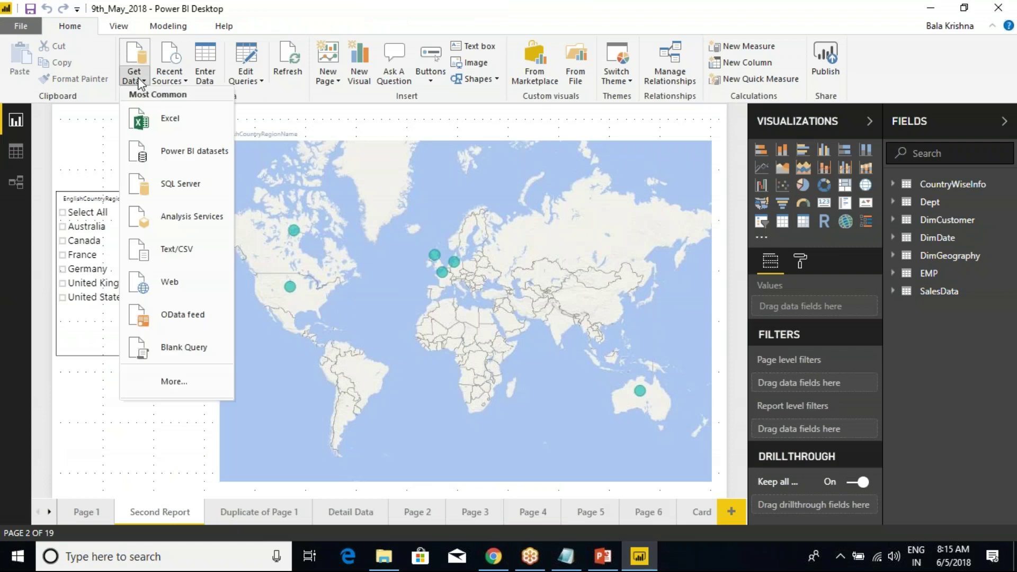
pyautogui.click(324, 27)
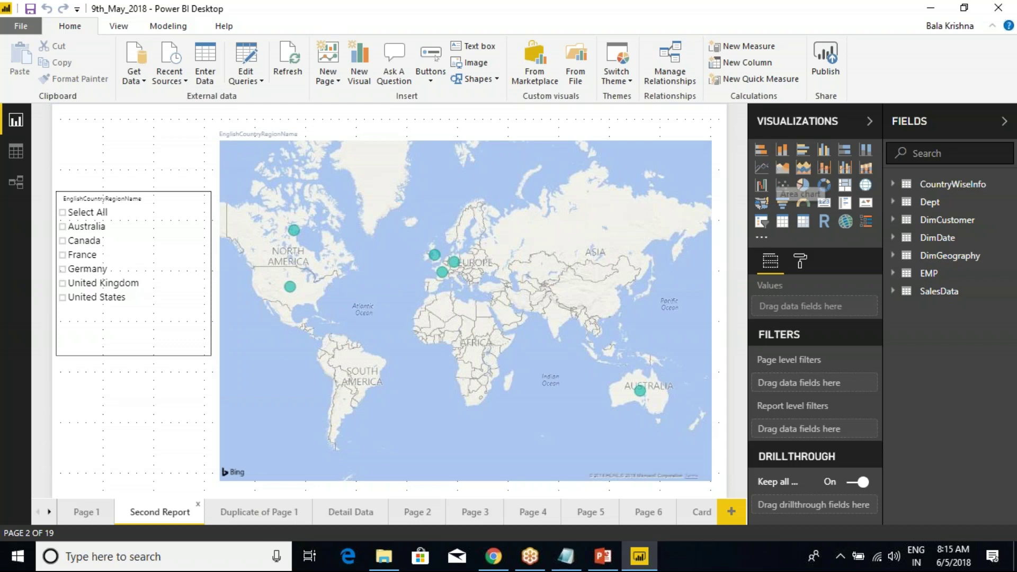
pyautogui.click(493, 557)
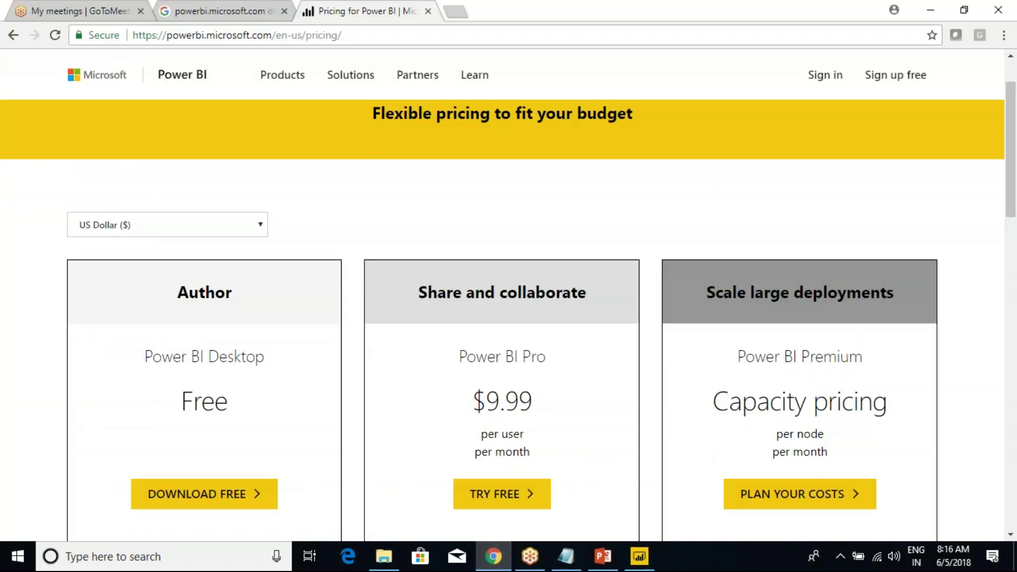
# Highlight the Share and collaborate Pro plan, with an arrow from Desktop toward it.
pyautogui.moveTo(364, 253)
pyautogui.mouseDown()
pyautogui.moveTo(470, 349)
pyautogui.moveTo(604, 513)
pyautogui.moveTo(613, 547)
pyautogui.mouseUp()
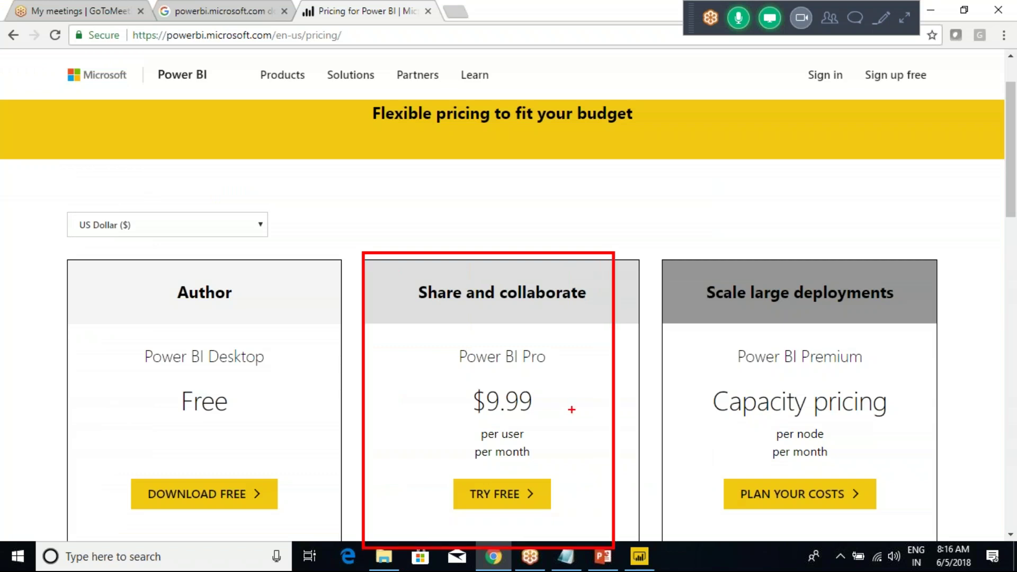
pyautogui.moveTo(210, 338)
pyautogui.mouseDown()
pyautogui.moveTo(269, 295)
pyautogui.moveTo(305, 230)
pyautogui.moveTo(404, 155)
pyautogui.moveTo(427, 191)
pyautogui.moveTo(433, 235)
pyautogui.moveTo(412, 225)
pyautogui.moveTo(451, 232)
pyautogui.mouseUp()
pyautogui.moveTo(501, 195)
pyautogui.mouseDown()
pyautogui.moveTo(497, 224)
pyautogui.moveTo(491, 213)
pyautogui.moveTo(520, 215)
pyautogui.mouseUp()
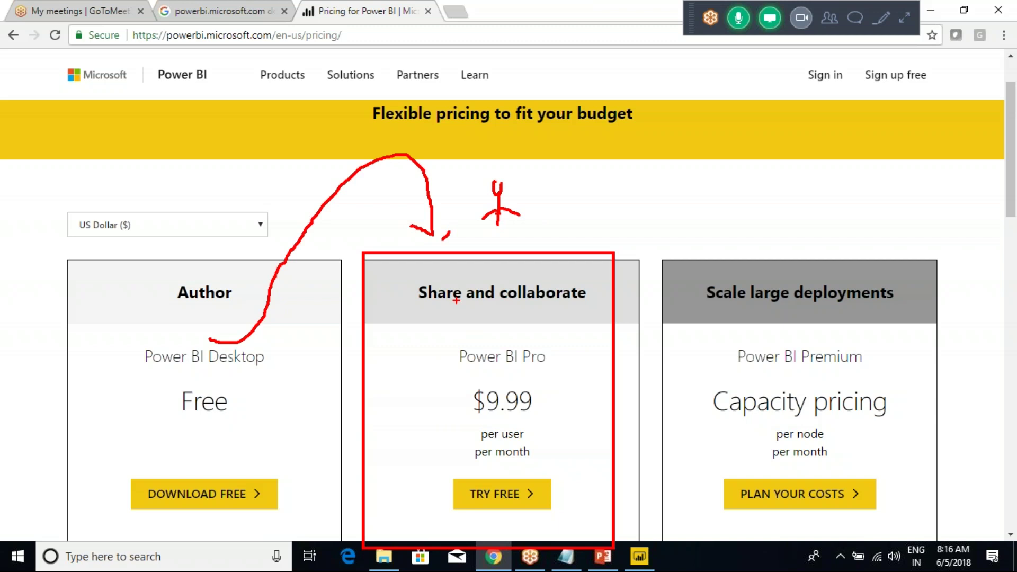
pyautogui.moveTo(471, 272); pyautogui.dragTo(432, 275)
pyautogui.moveTo(408, 319)
pyautogui.mouseDown()
pyautogui.moveTo(511, 375)
pyautogui.moveTo(586, 385)
pyautogui.moveTo(602, 373)
pyautogui.moveTo(561, 351)
pyautogui.moveTo(612, 307)
pyautogui.mouseUp()
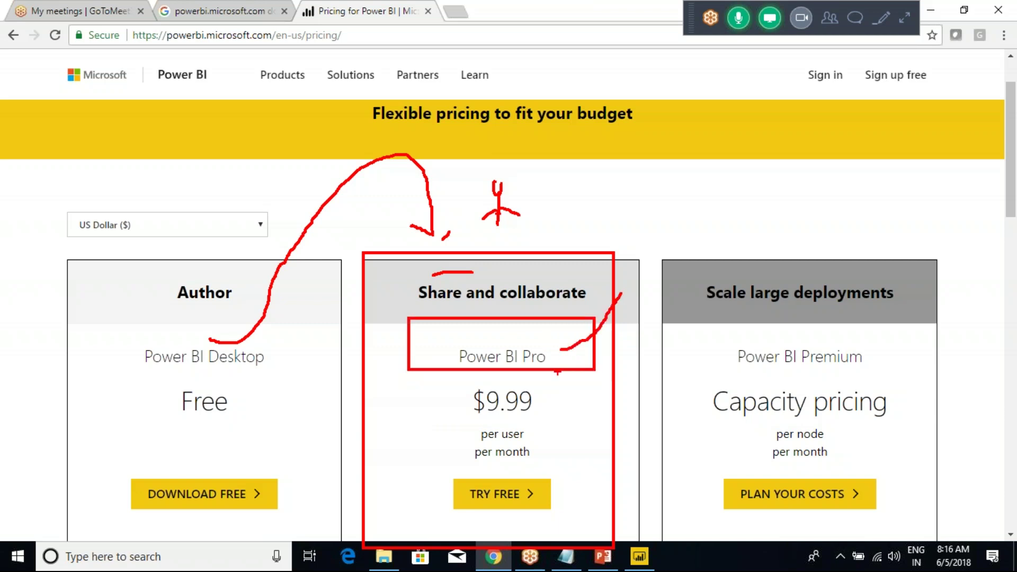
# Underline 'per user', circle and tick the $9.99 price, and box the Scale large deployments card.
pyautogui.moveTo(531, 434)
pyautogui.mouseDown()
pyautogui.moveTo(565, 426)
pyautogui.moveTo(570, 437)
pyautogui.mouseUp()
pyautogui.moveTo(534, 387)
pyautogui.mouseDown()
pyautogui.moveTo(449, 382)
pyautogui.moveTo(498, 419)
pyautogui.moveTo(547, 416)
pyautogui.moveTo(536, 388)
pyautogui.mouseUp()
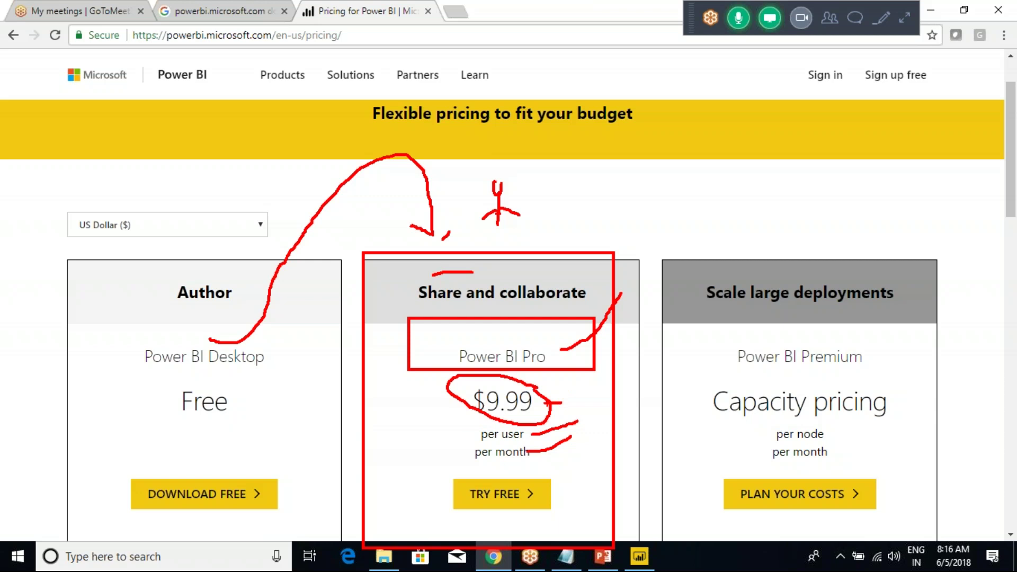
pyautogui.moveTo(569, 376)
pyautogui.mouseDown()
pyautogui.moveTo(578, 401)
pyautogui.moveTo(563, 398)
pyautogui.moveTo(584, 411)
pyautogui.mouseUp()
pyautogui.moveTo(474, 379)
pyautogui.mouseDown()
pyautogui.moveTo(424, 438)
pyautogui.moveTo(418, 426)
pyautogui.mouseUp()
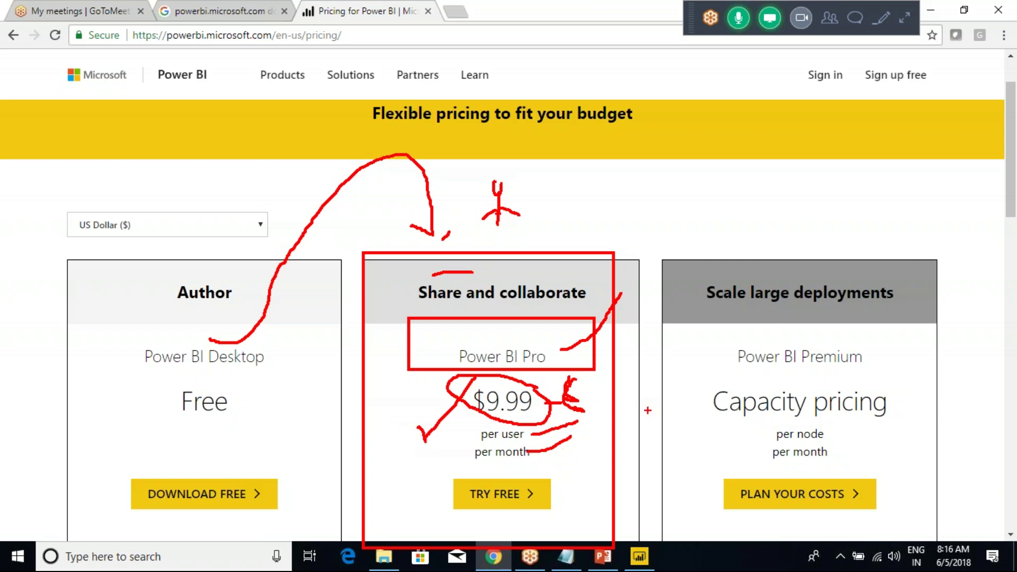
pyautogui.moveTo(663, 255)
pyautogui.mouseDown()
pyautogui.moveTo(787, 409)
pyautogui.moveTo(934, 521)
pyautogui.mouseUp()
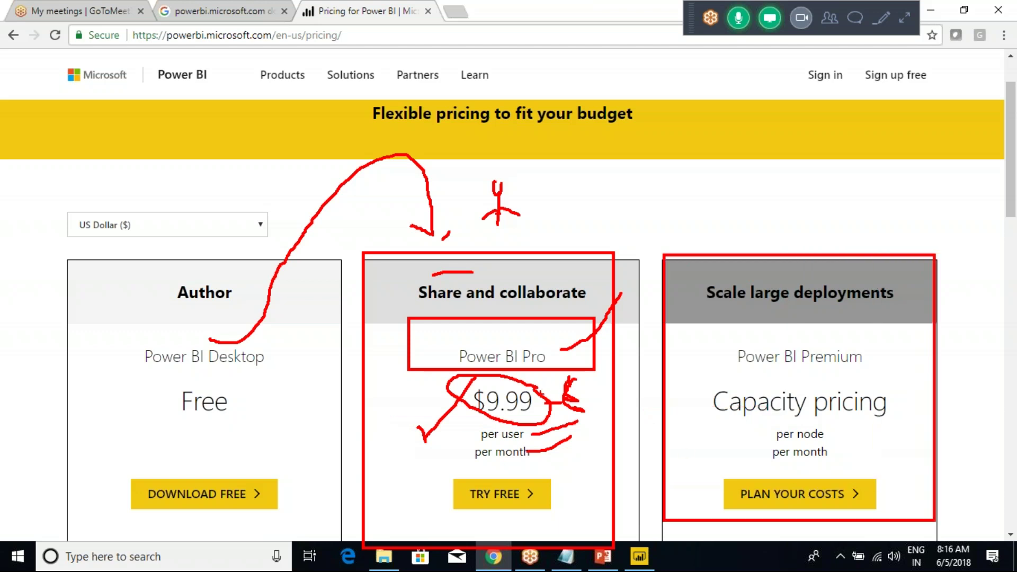
# Write and circle a note above Premium, arrowing it to Scale large deployments.
pyautogui.moveTo(625, 194)
pyautogui.mouseDown()
pyautogui.moveTo(625, 216)
pyautogui.moveTo(655, 233)
pyautogui.moveTo(686, 209)
pyautogui.moveTo(703, 219)
pyautogui.moveTo(668, 236)
pyautogui.moveTo(582, 367)
pyautogui.moveTo(537, 390)
pyautogui.moveTo(562, 399)
pyautogui.mouseUp()
pyautogui.click(711, 217)
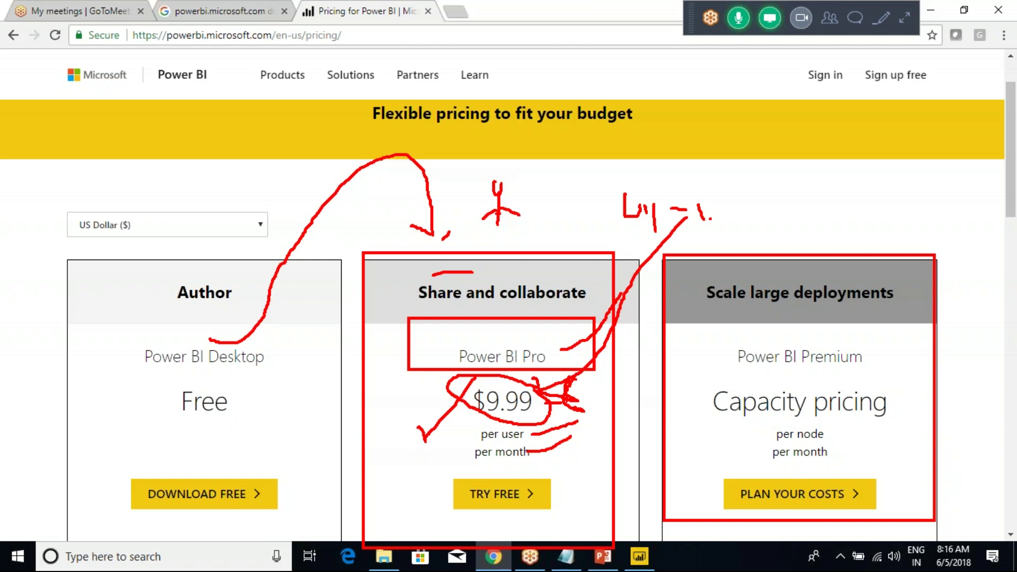
pyautogui.moveTo(665, 178)
pyautogui.mouseDown()
pyautogui.moveTo(578, 212)
pyautogui.moveTo(618, 254)
pyautogui.moveTo(730, 221)
pyautogui.moveTo(706, 194)
pyautogui.moveTo(644, 179)
pyautogui.moveTo(645, 226)
pyautogui.moveTo(501, 358)
pyautogui.mouseUp()
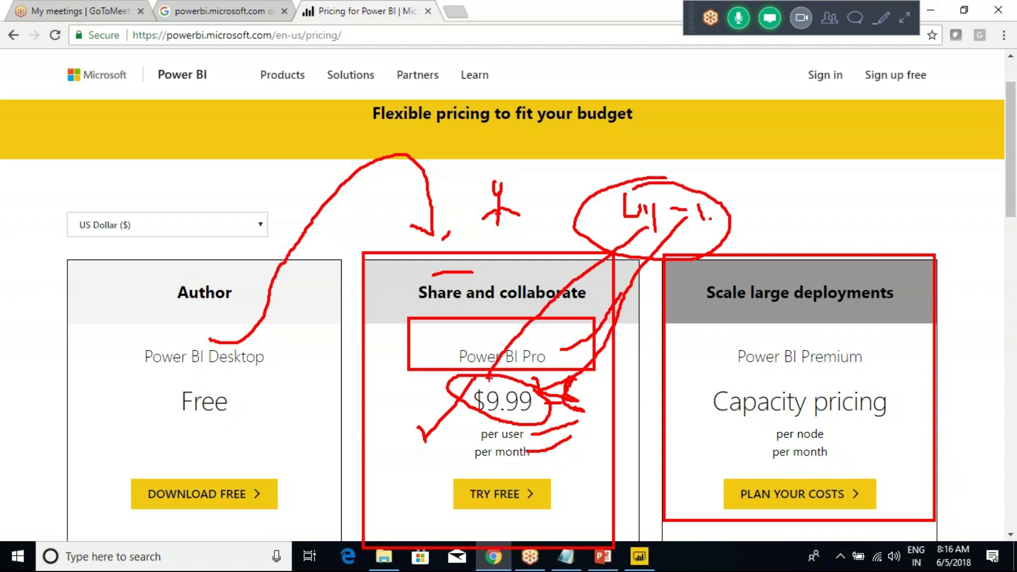
pyautogui.moveTo(704, 211)
pyautogui.mouseDown()
pyautogui.moveTo(775, 299)
pyautogui.moveTo(758, 303)
pyautogui.moveTo(777, 314)
pyautogui.mouseUp()
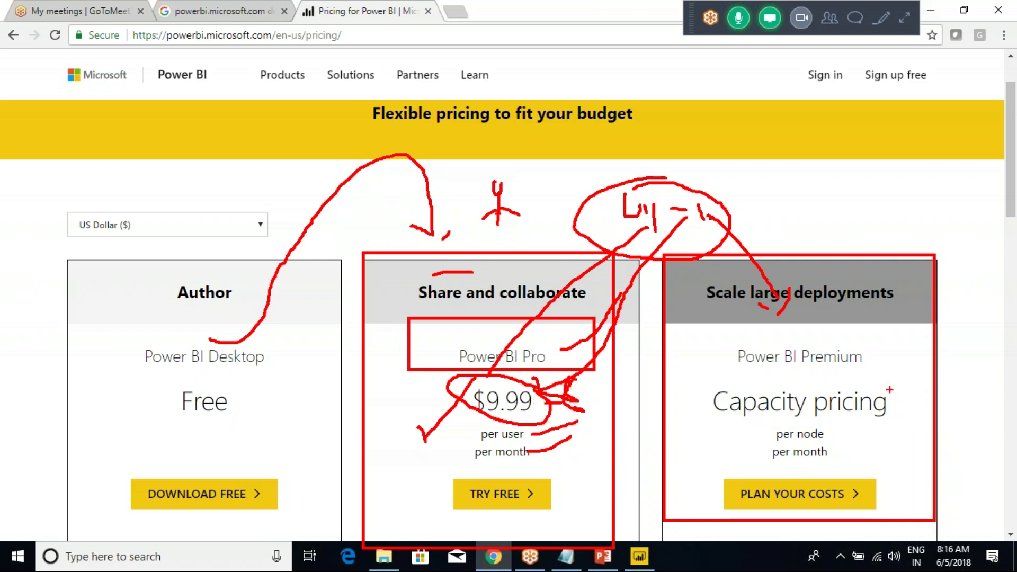
pyautogui.moveTo(758, 312); pyautogui.dragTo(783, 306)
pyautogui.moveTo(873, 360); pyautogui.dragTo(897, 325)
# Box and cross out the Premium Capacity pricing section, then clear all pen markings.
pyautogui.moveTo(688, 375)
pyautogui.mouseDown()
pyautogui.moveTo(818, 481)
pyautogui.moveTo(933, 521)
pyautogui.mouseUp()
pyautogui.moveTo(896, 406); pyautogui.dragTo(948, 350)
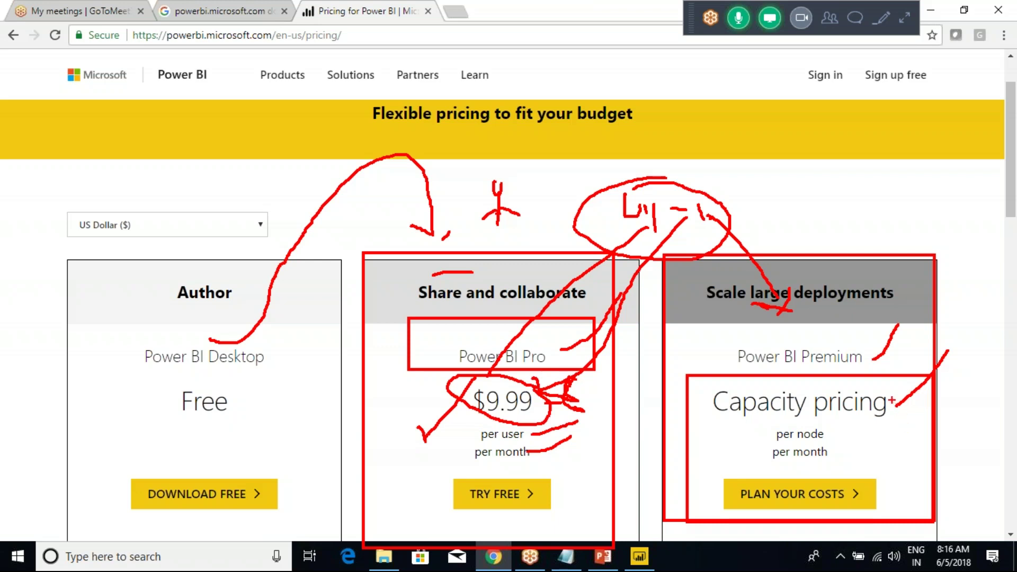
pyautogui.moveTo(879, 394); pyautogui.dragTo(937, 354)
pyautogui.moveTo(783, 339); pyautogui.dragTo(824, 400)
pyautogui.moveTo(834, 347); pyautogui.dragTo(795, 387)
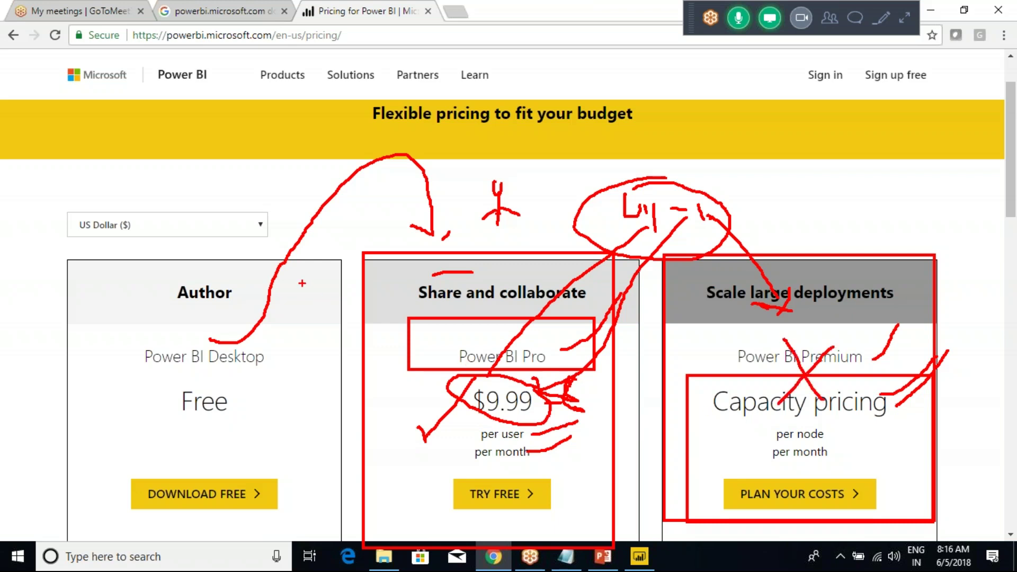
pyautogui.press('Escape')
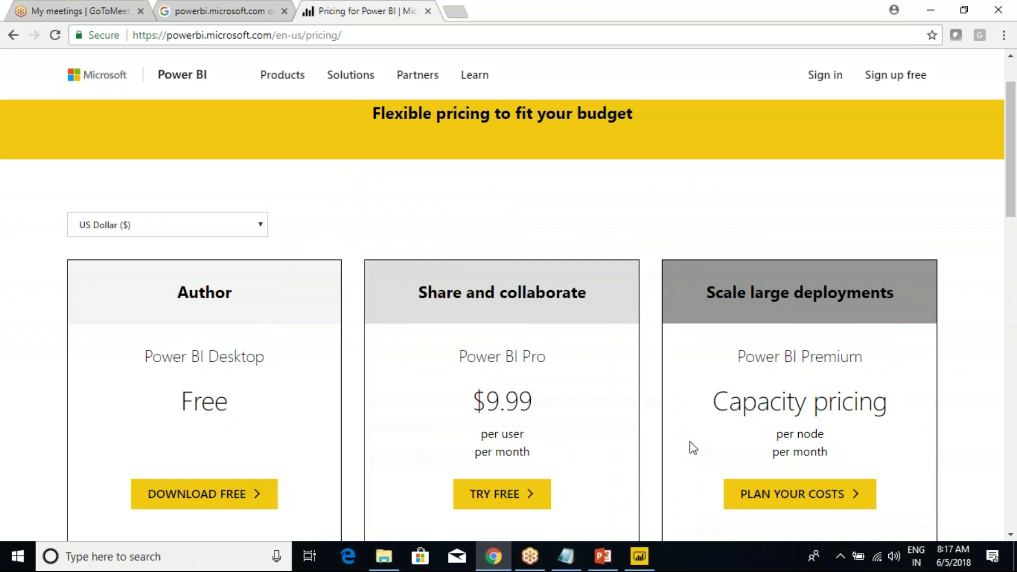
# Clear the leftover marks and go to the Power BI Pro product page.
pyautogui.moveTo(549, 354); pyautogui.dragTo(596, 321)
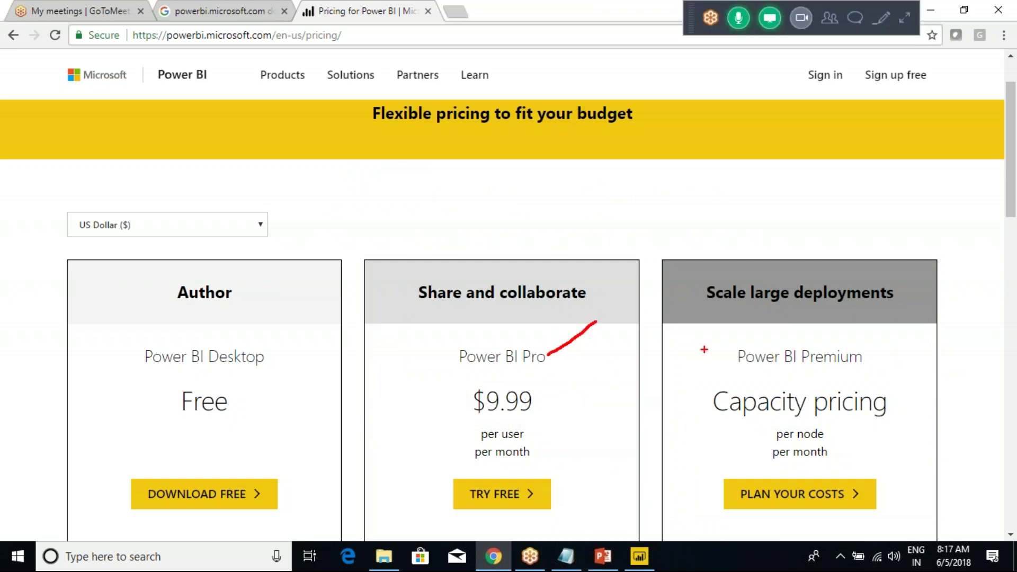
pyautogui.moveTo(880, 344); pyautogui.dragTo(888, 328)
pyautogui.press('Escape')
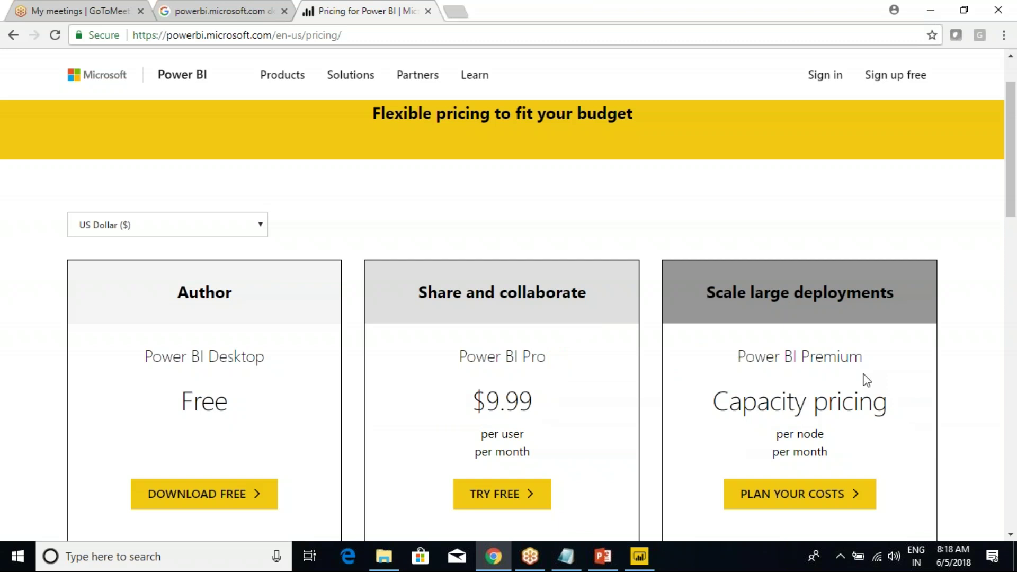
pyautogui.moveTo(261, 71)
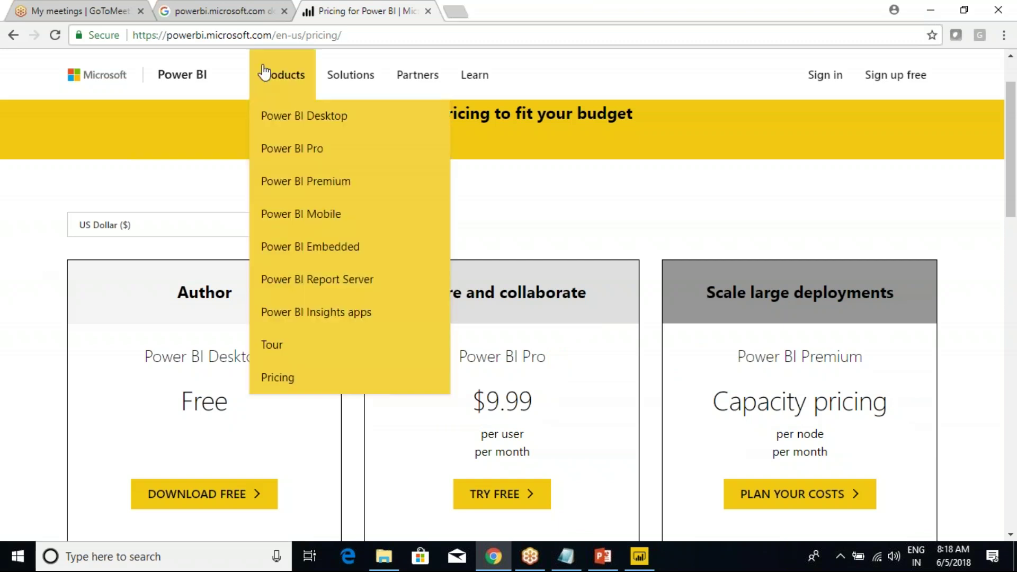
pyautogui.click(295, 150)
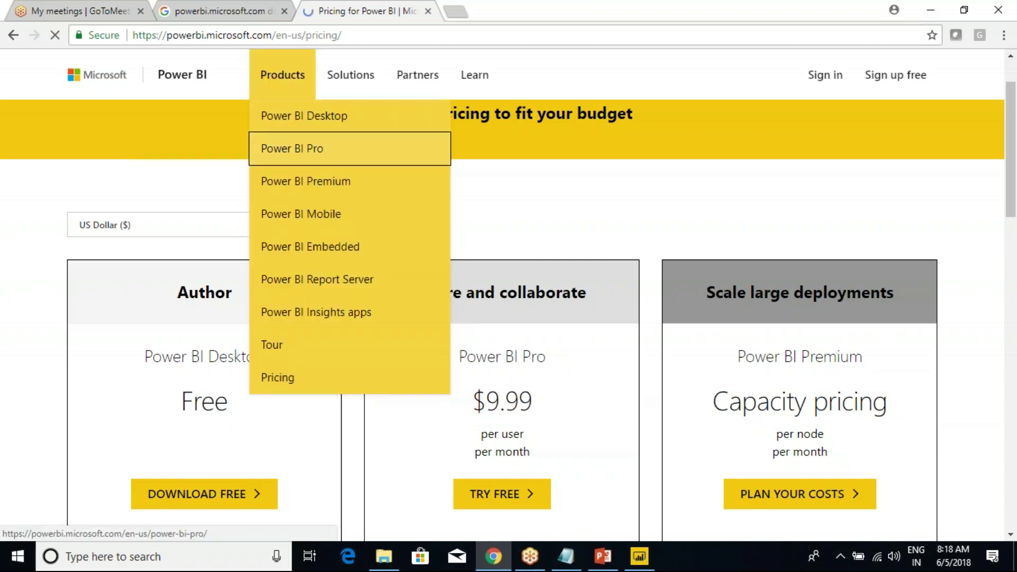
# Box and draw arrows pointing at the free 60-day Pro trial offer, then clear them.
pyautogui.scroll(-1, 387, 304)
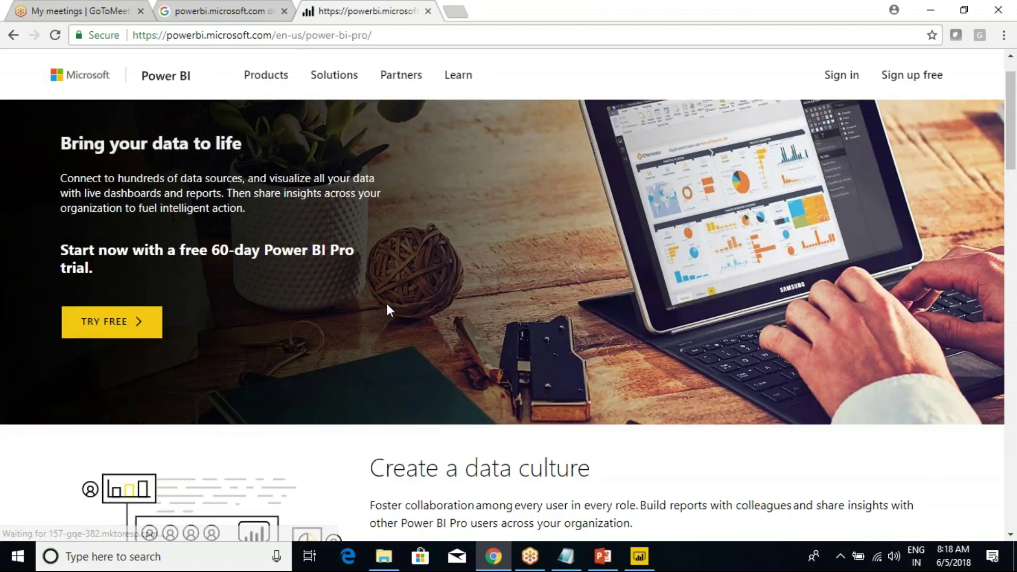
pyautogui.moveTo(40, 202); pyautogui.dragTo(102, 243)
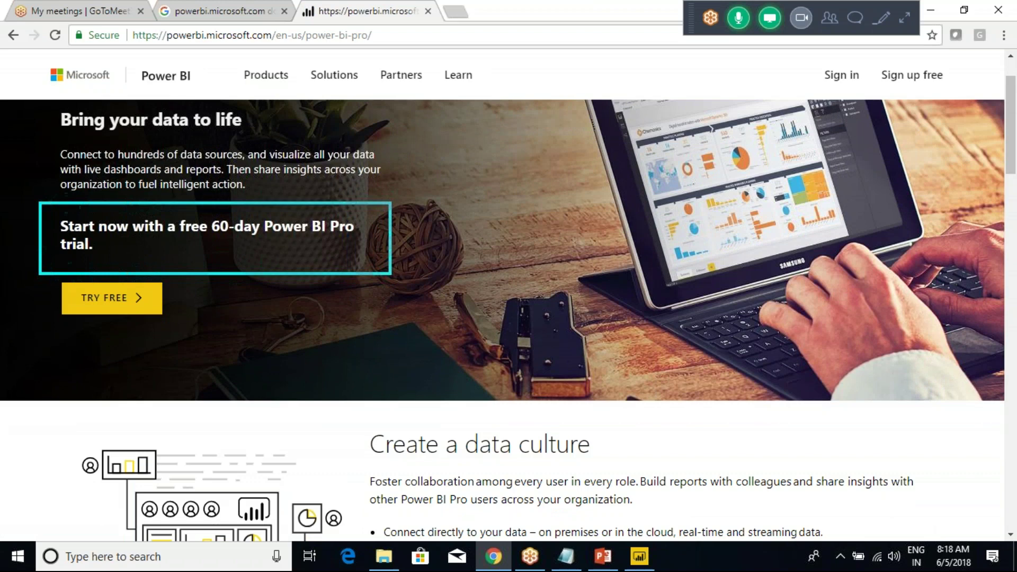
pyautogui.moveTo(371, 247)
pyautogui.mouseDown()
pyautogui.moveTo(449, 204)
pyautogui.moveTo(478, 181)
pyautogui.moveTo(468, 175)
pyautogui.moveTo(482, 177)
pyautogui.moveTo(484, 201)
pyautogui.mouseUp()
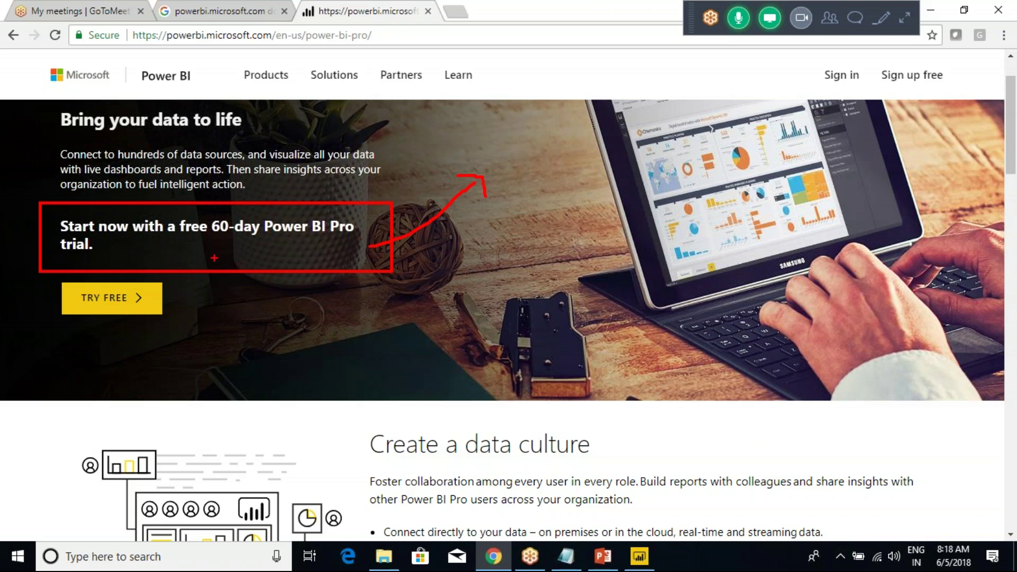
pyautogui.moveTo(260, 254)
pyautogui.mouseDown()
pyautogui.moveTo(254, 331)
pyautogui.moveTo(289, 322)
pyautogui.mouseUp()
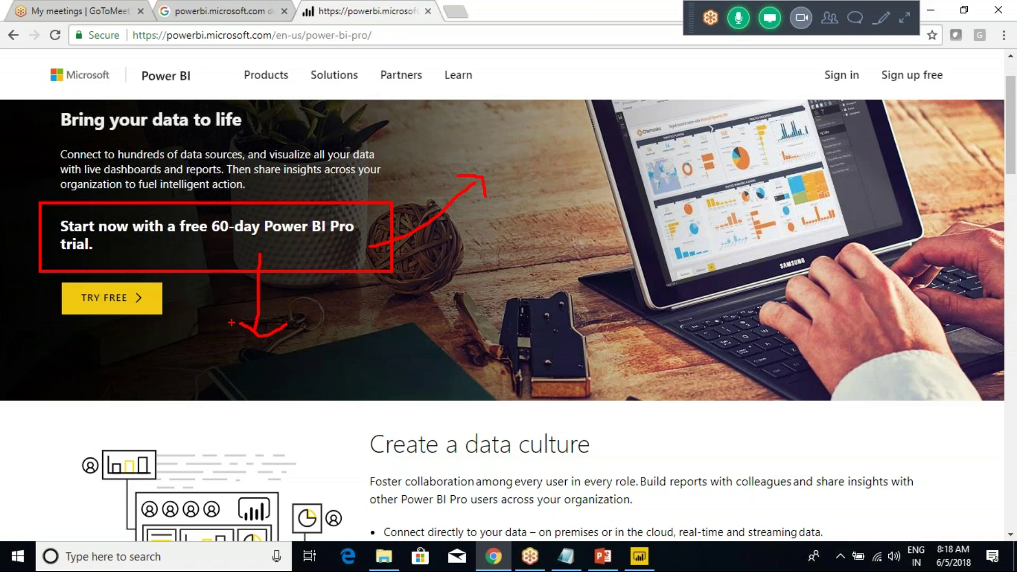
pyautogui.moveTo(222, 314)
pyautogui.mouseDown()
pyautogui.moveTo(247, 344)
pyautogui.moveTo(305, 319)
pyautogui.mouseUp()
pyautogui.moveTo(228, 318); pyautogui.dragTo(245, 333)
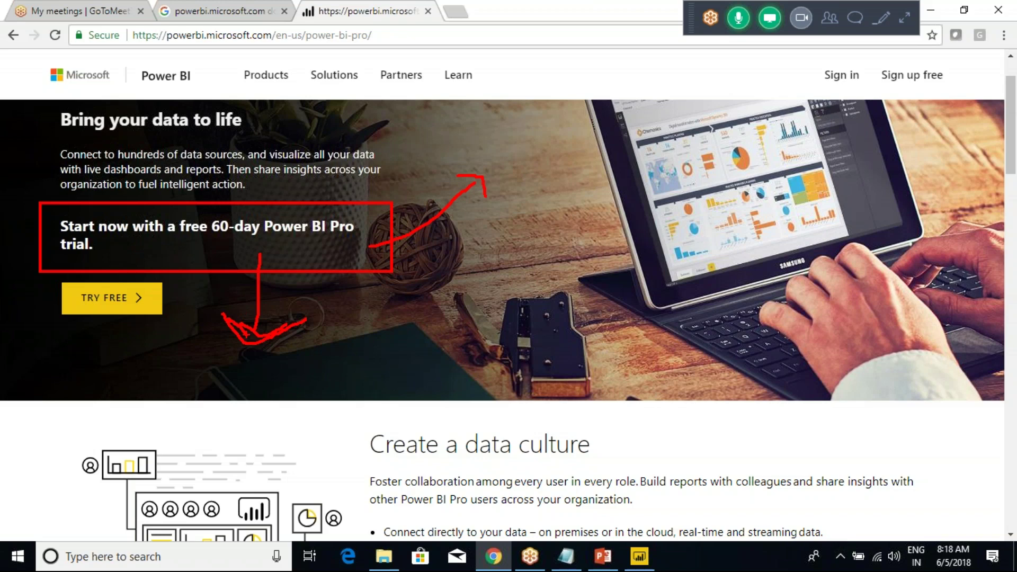
pyautogui.moveTo(239, 332); pyautogui.dragTo(250, 337)
pyautogui.press('Escape')
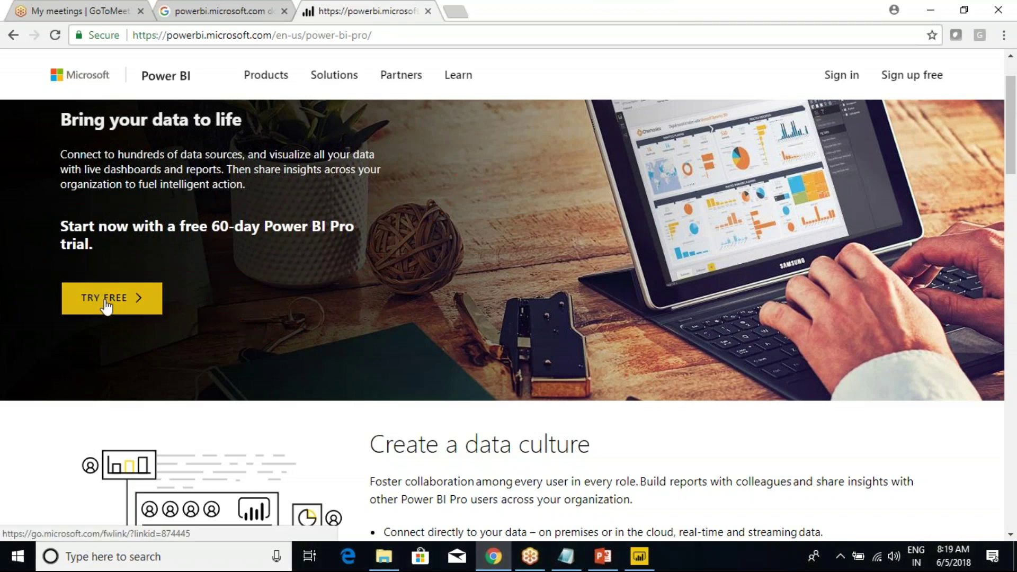
# Start the free Pro trial with TRY FREE and submit a personal e-mail address.
pyautogui.click(106, 301)
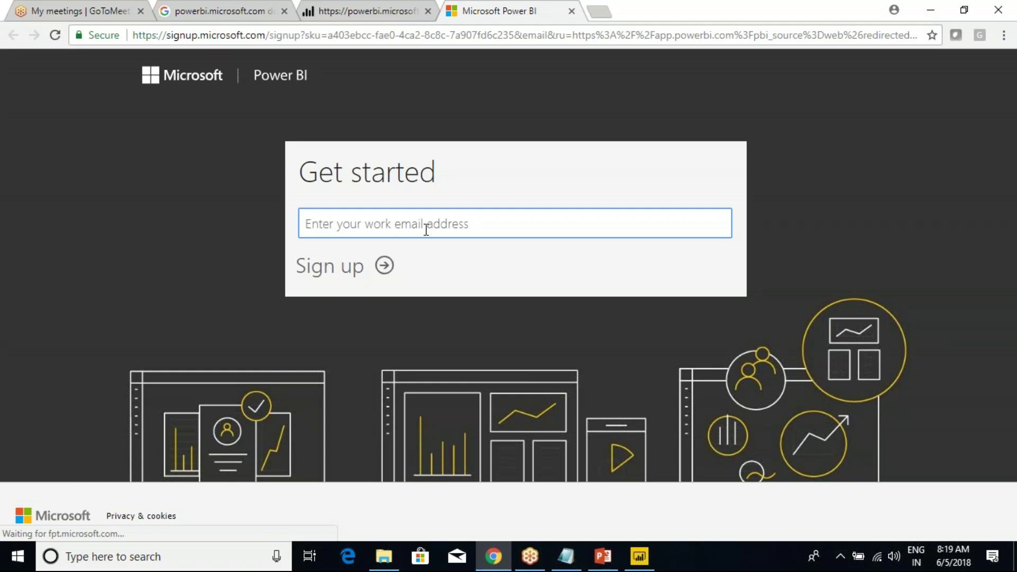
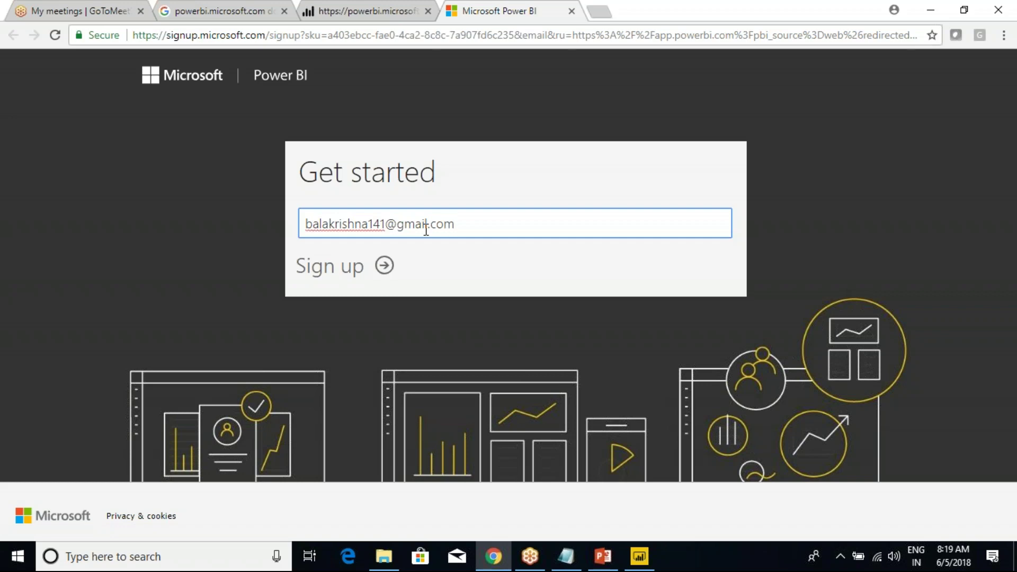
pyautogui.click(318, 276)
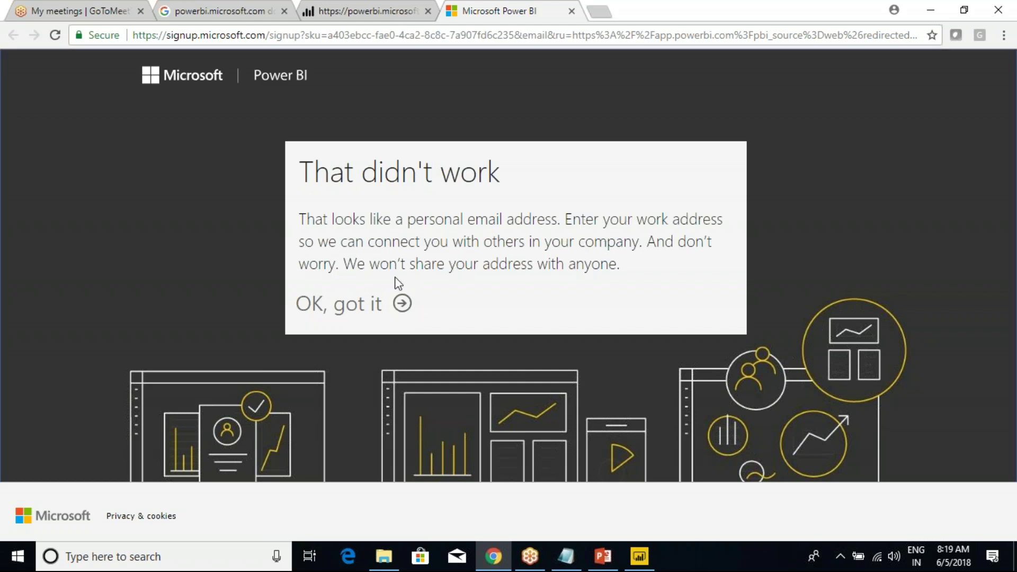
pyautogui.moveTo(397, 265); pyautogui.dragTo(585, 267)
pyautogui.click(546, 265)
pyautogui.moveTo(300, 171); pyautogui.dragTo(522, 318)
pyautogui.click(453, 235)
pyautogui.moveTo(300, 169); pyautogui.dragTo(443, 298)
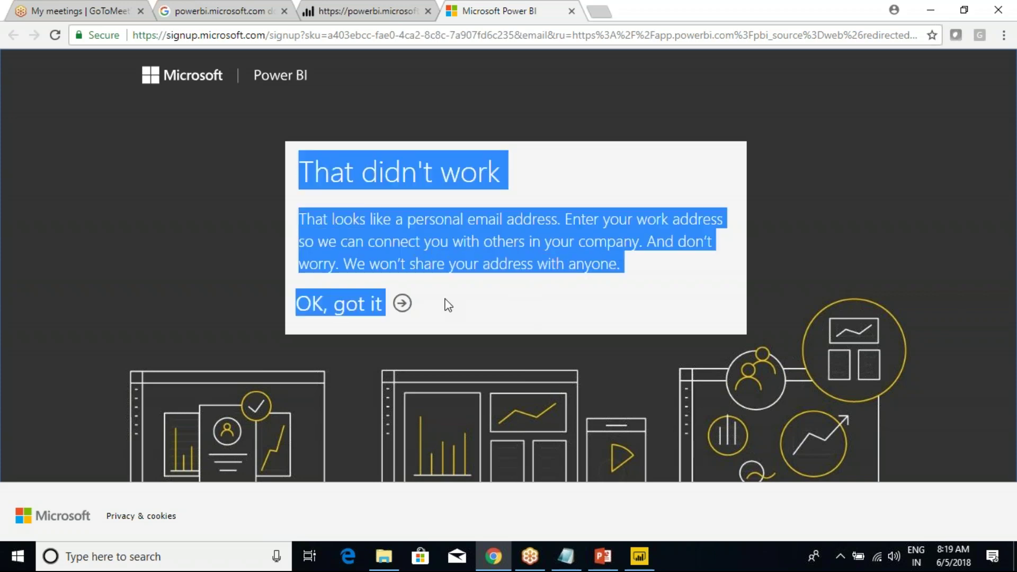
pyautogui.click(472, 253)
pyautogui.moveTo(301, 172); pyautogui.dragTo(454, 302)
pyautogui.click(454, 302)
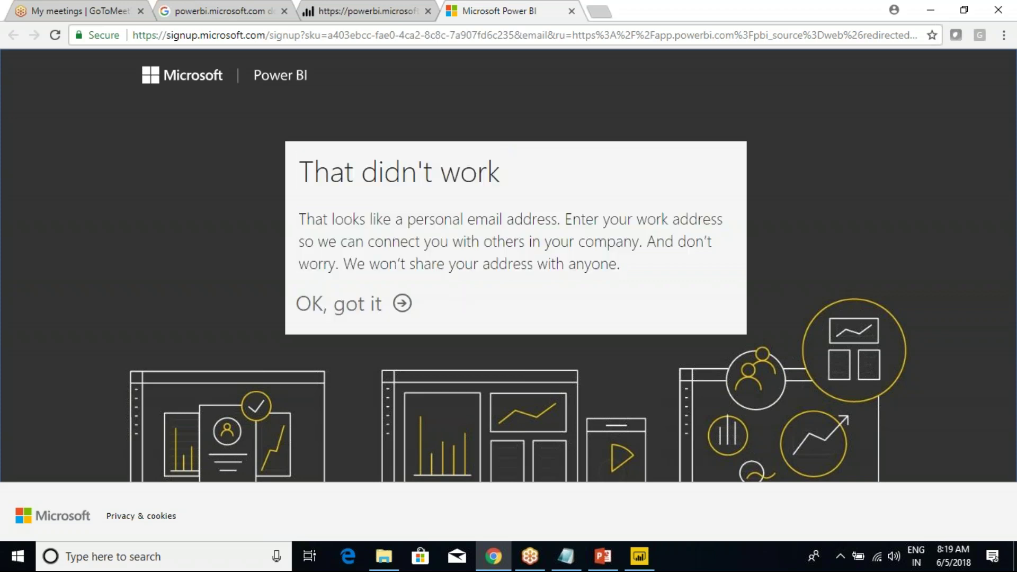
pyautogui.moveTo(302, 169); pyautogui.dragTo(444, 314)
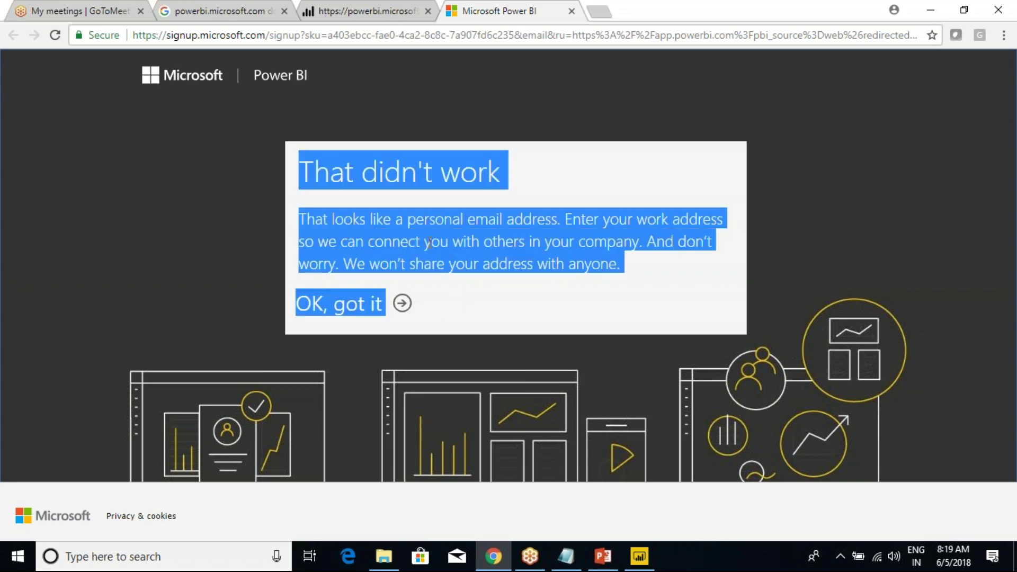
pyautogui.click(429, 243)
pyautogui.moveTo(302, 166); pyautogui.dragTo(447, 331)
pyautogui.click(447, 279)
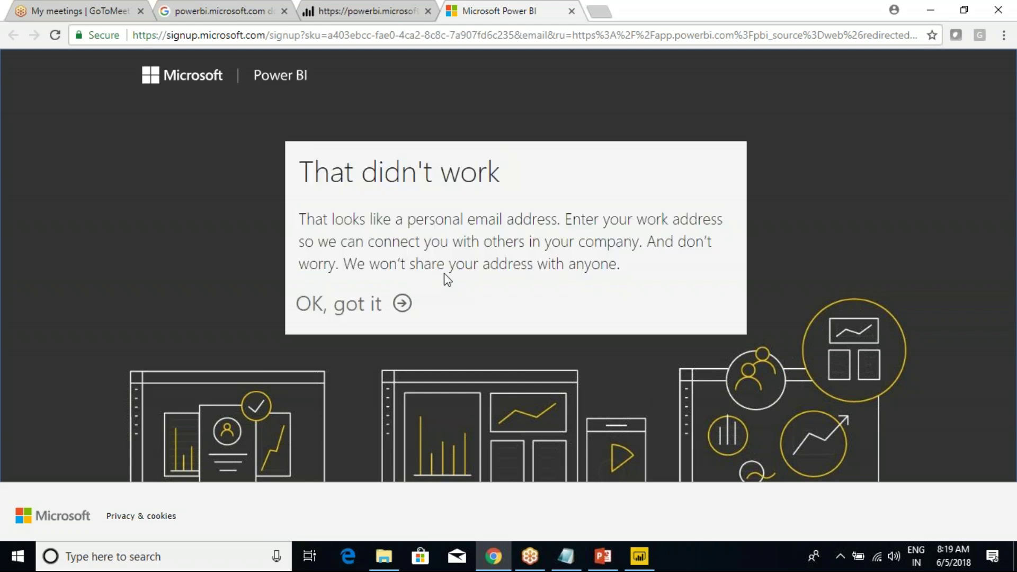
pyautogui.moveTo(299, 168); pyautogui.dragTo(450, 307)
pyautogui.click(452, 249)
pyautogui.moveTo(304, 172); pyautogui.dragTo(445, 297)
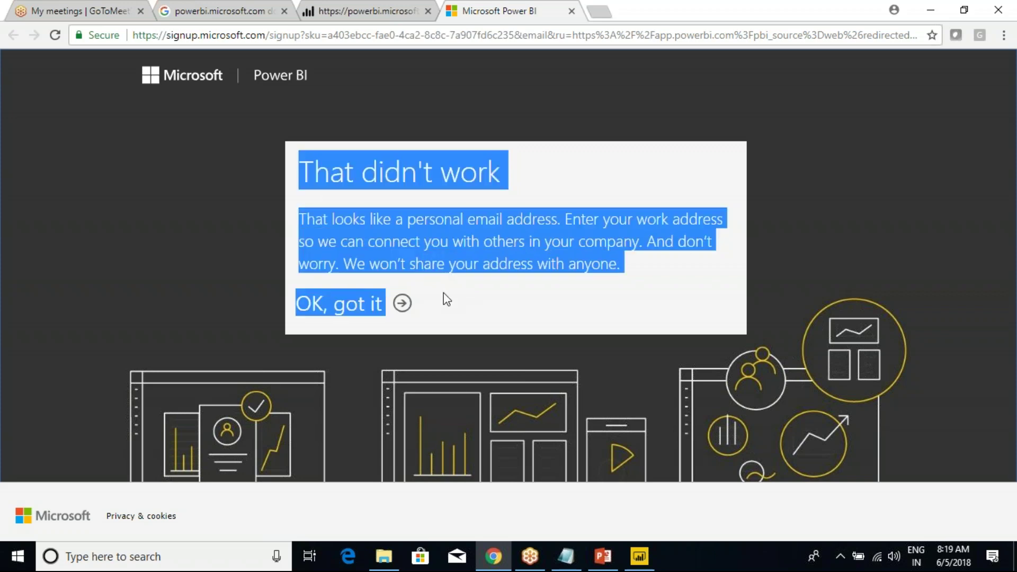
pyautogui.click(446, 299)
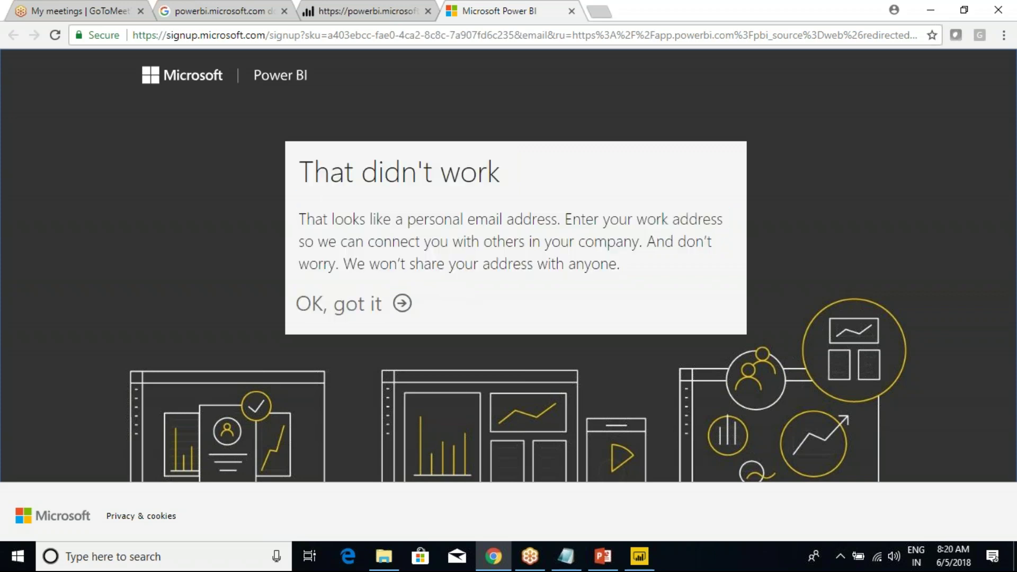
pyautogui.moveTo(314, 180); pyautogui.dragTo(427, 318)
pyautogui.click(439, 257)
pyautogui.moveTo(310, 168); pyautogui.dragTo(439, 309)
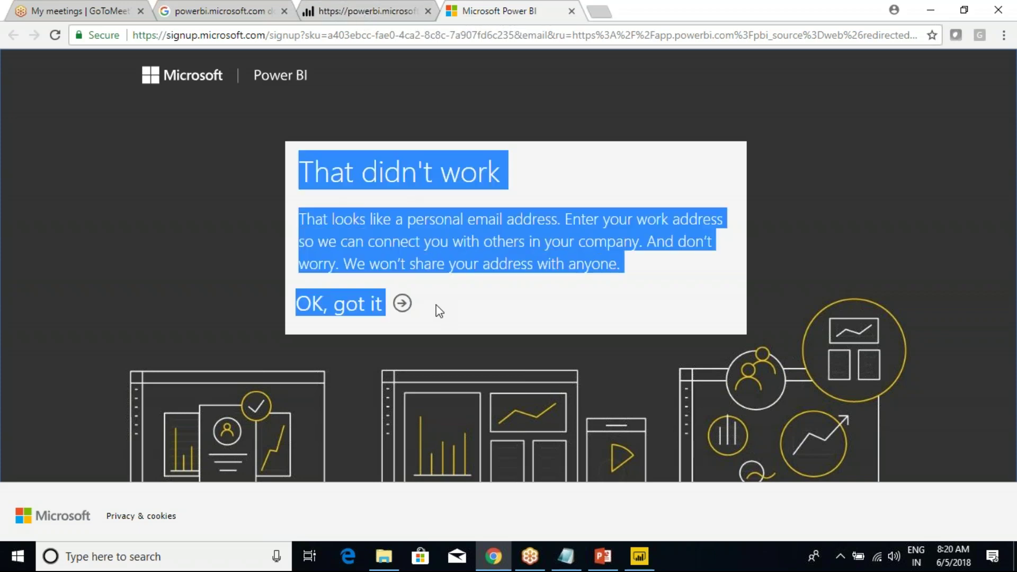
pyautogui.click(412, 251)
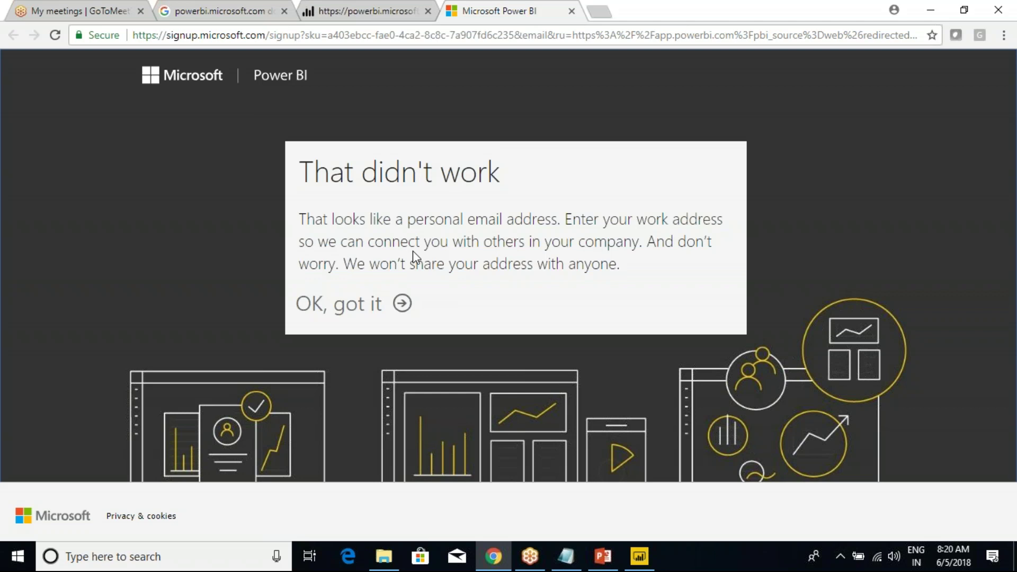
pyautogui.moveTo(307, 168); pyautogui.dragTo(418, 301)
pyautogui.click(683, 246)
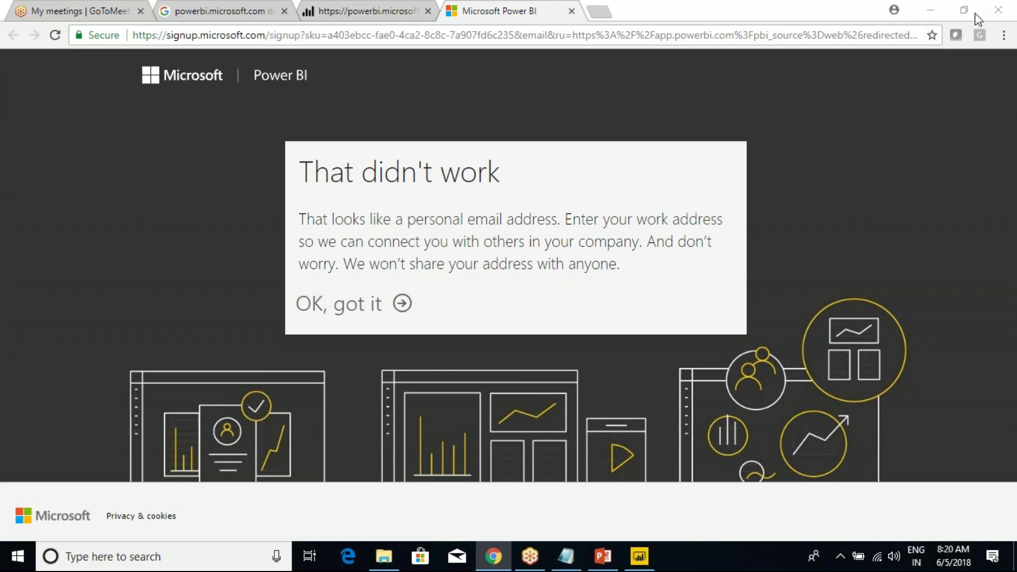
pyautogui.moveTo(299, 217); pyautogui.dragTo(620, 265)
pyautogui.click(635, 262)
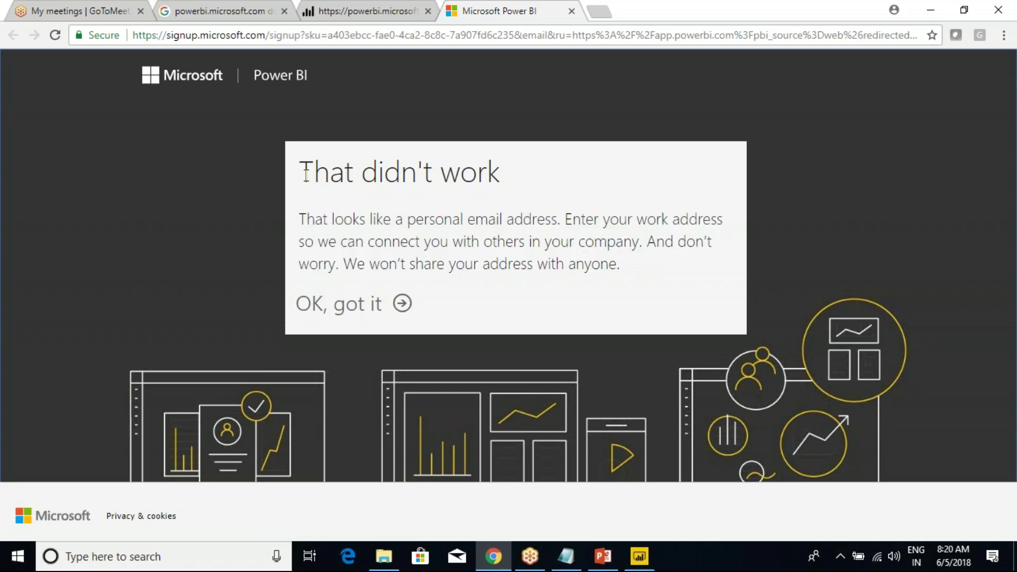
# Return to the Power BI Pro product page via Products > Power BI Pro.
pyautogui.click(395, 9)
pyautogui.moveTo(272, 95)
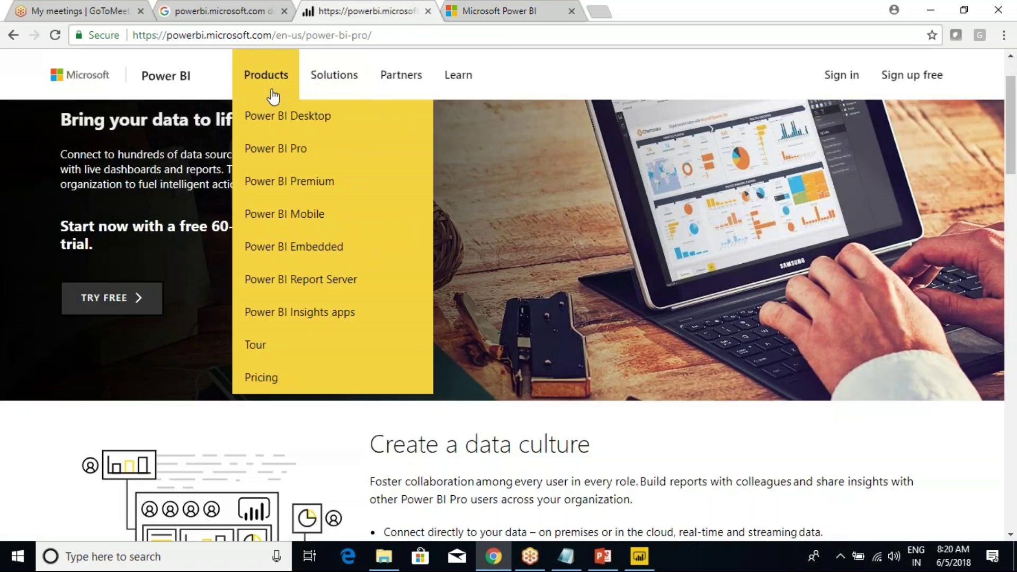
pyautogui.click(267, 150)
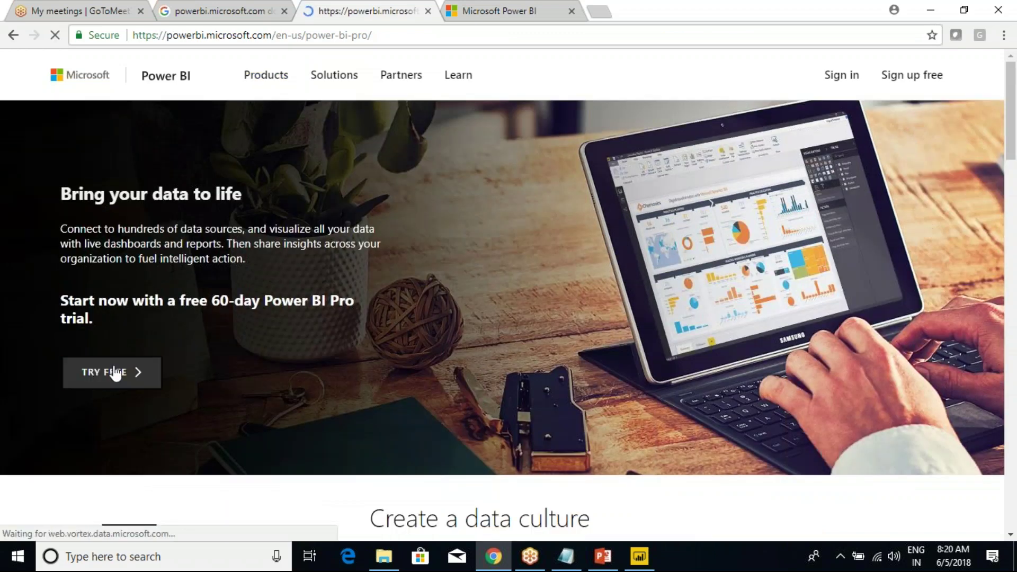
# Start the TRY FREE sign-up again, then close both sign-up tabs.
pyautogui.click(101, 374)
pyautogui.click(380, 223)
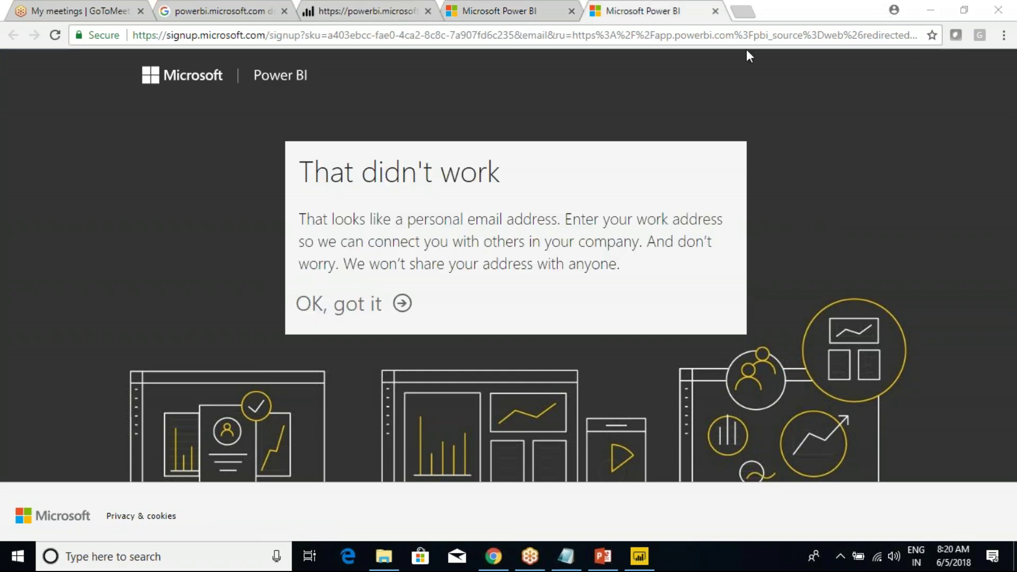
pyautogui.click(715, 11)
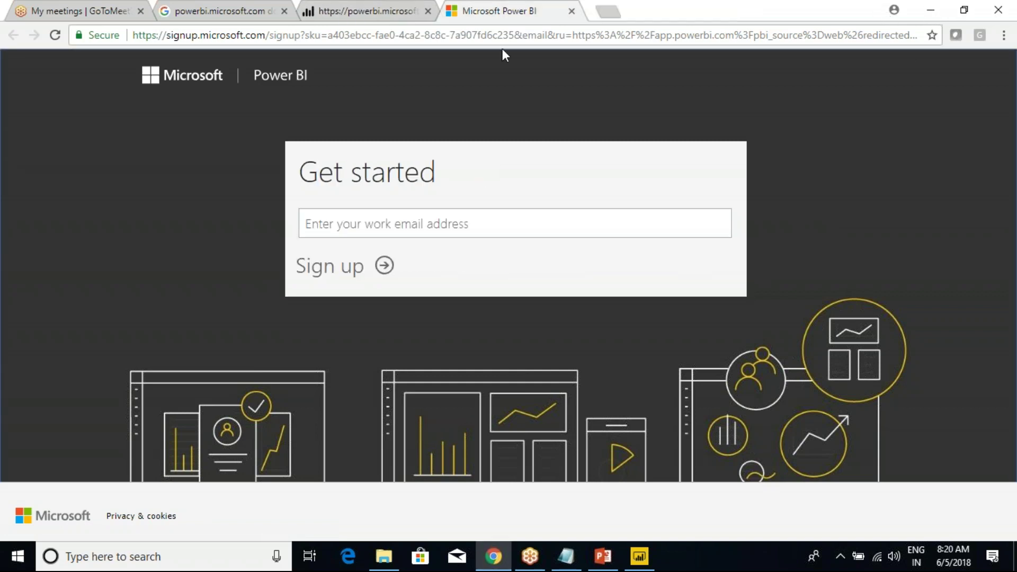
pyautogui.click(572, 12)
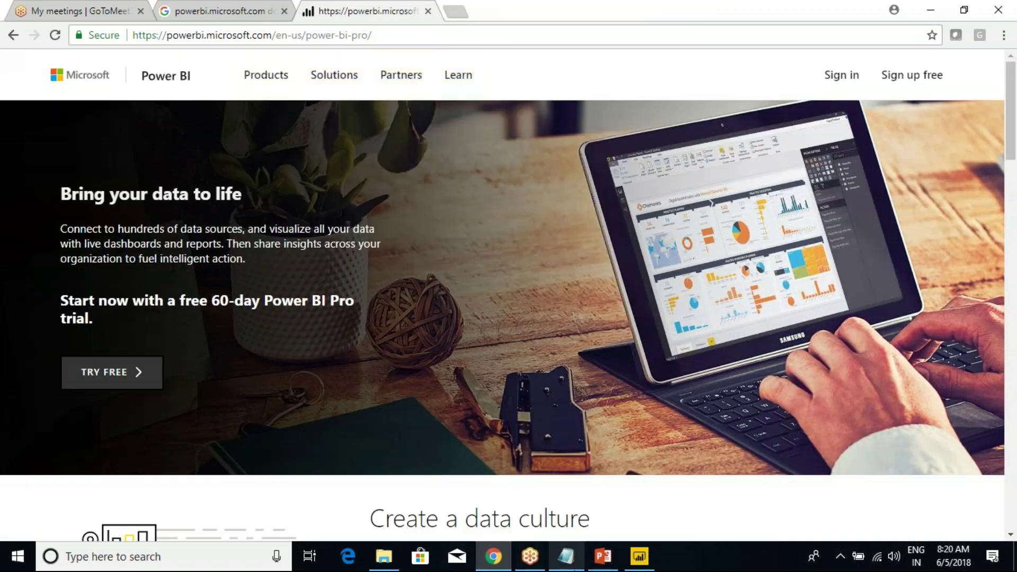
# Add 'User ID:' and 'Password :' lines below the Company note in Notepad.
pyautogui.click(565, 556)
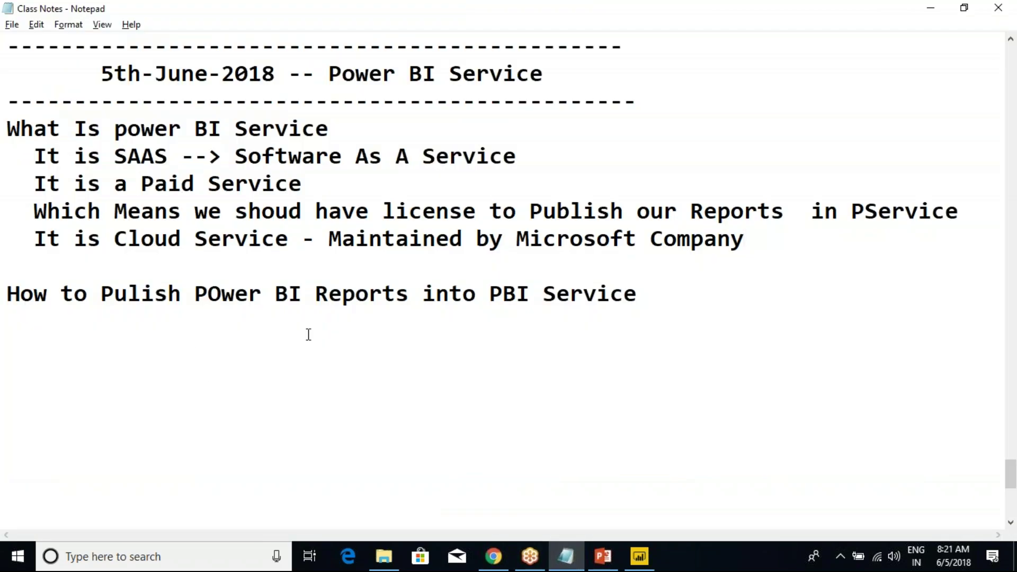
pyautogui.click(358, 263)
pyautogui.press('Return')
pyautogui.press('Return')
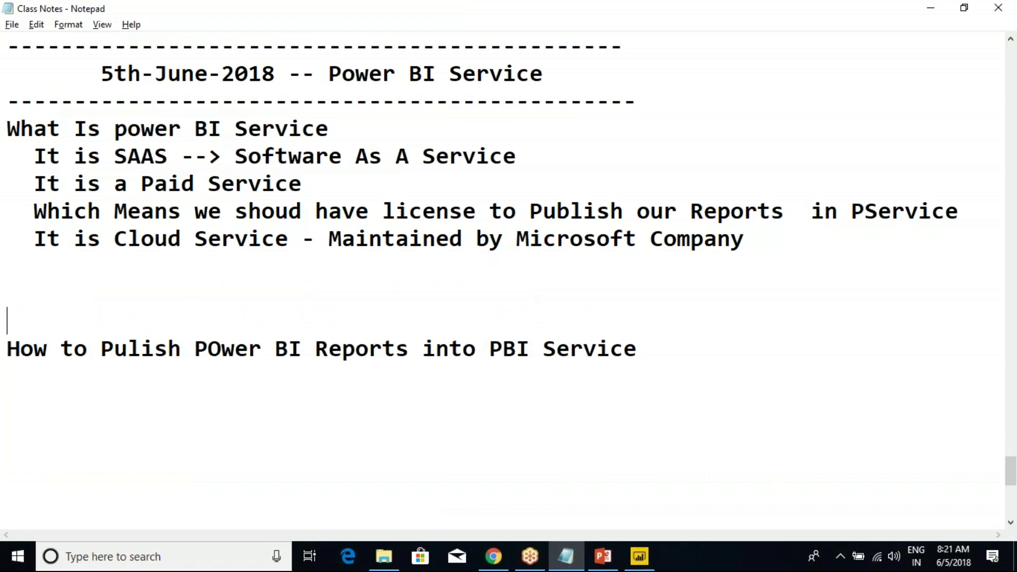
pyautogui.write('User')
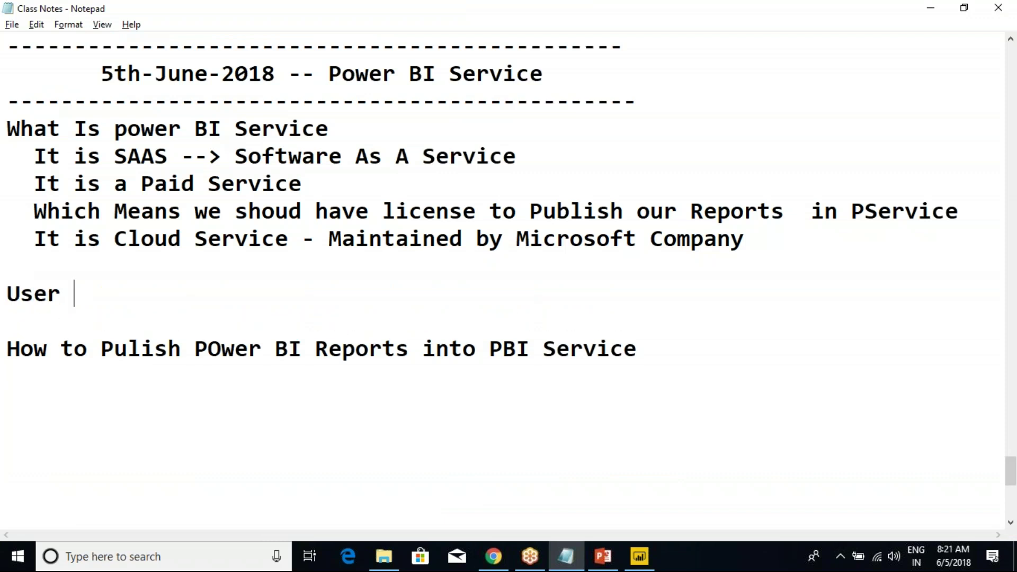
pyautogui.press('BackSpace')
pyautogui.write('N')
pyautogui.press('BackSpace')
pyautogui.write('ID:')
pyautogui.press('Return')
pyautogui.write('Password ')
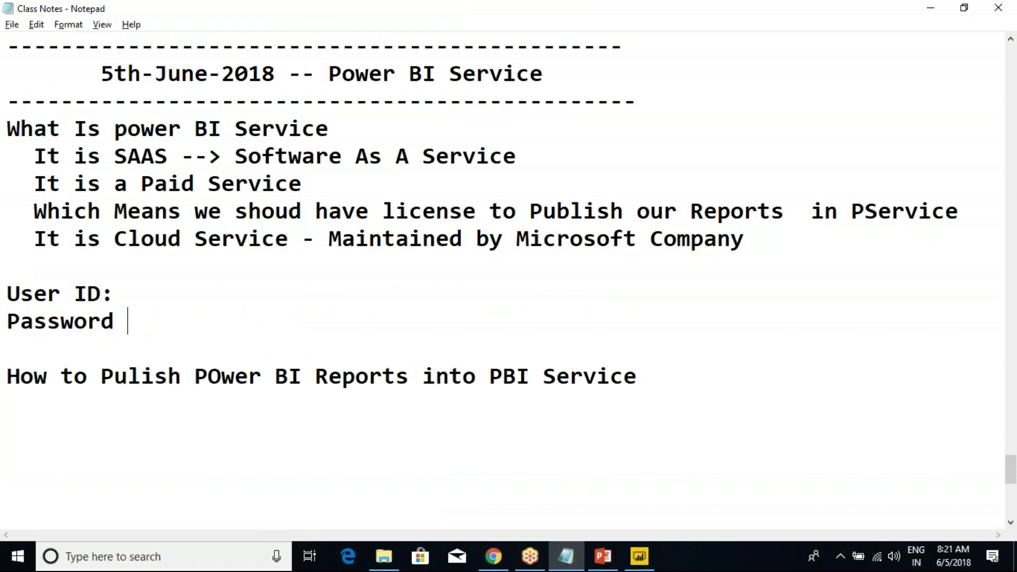
pyautogui.write(':')
# Fill in the work e-mail address after User ID and select both login lines.
pyautogui.click(291, 299)
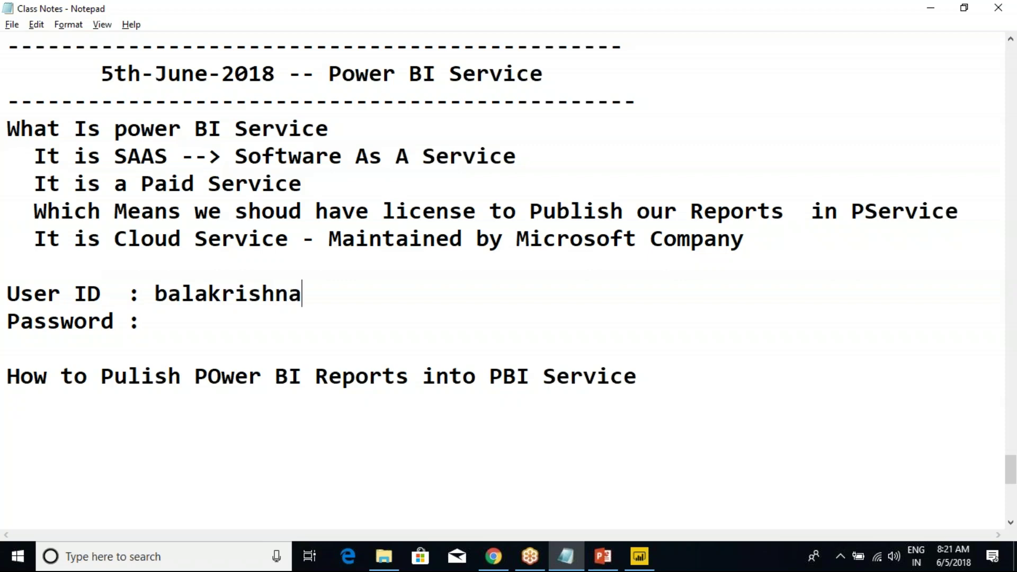
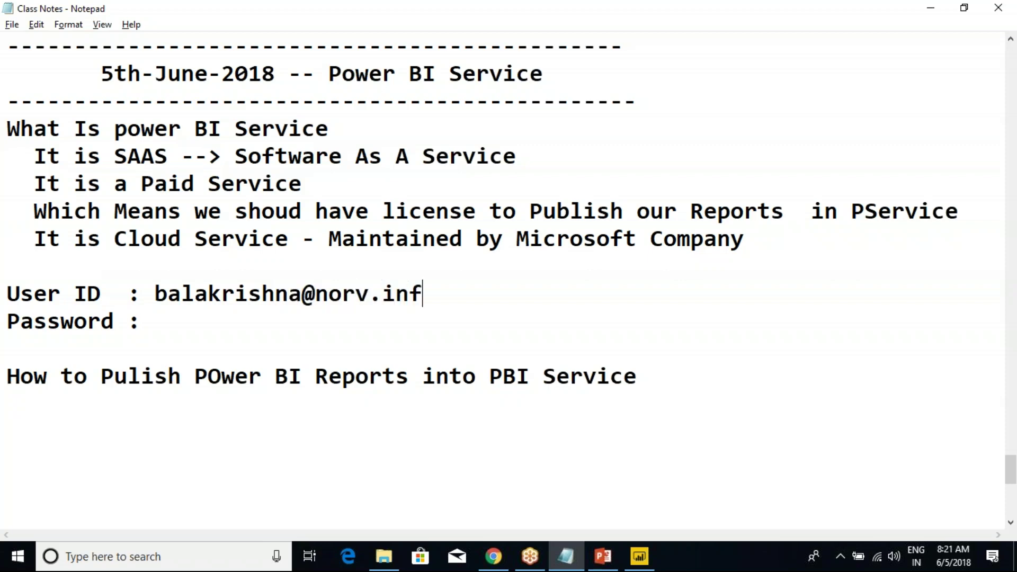
pyautogui.click(178, 317)
pyautogui.moveTo(203, 320); pyautogui.dragTo(8, 291)
pyautogui.hotkey('alt', 'Tab')
pyautogui.hotkey('alt', 'Tab')
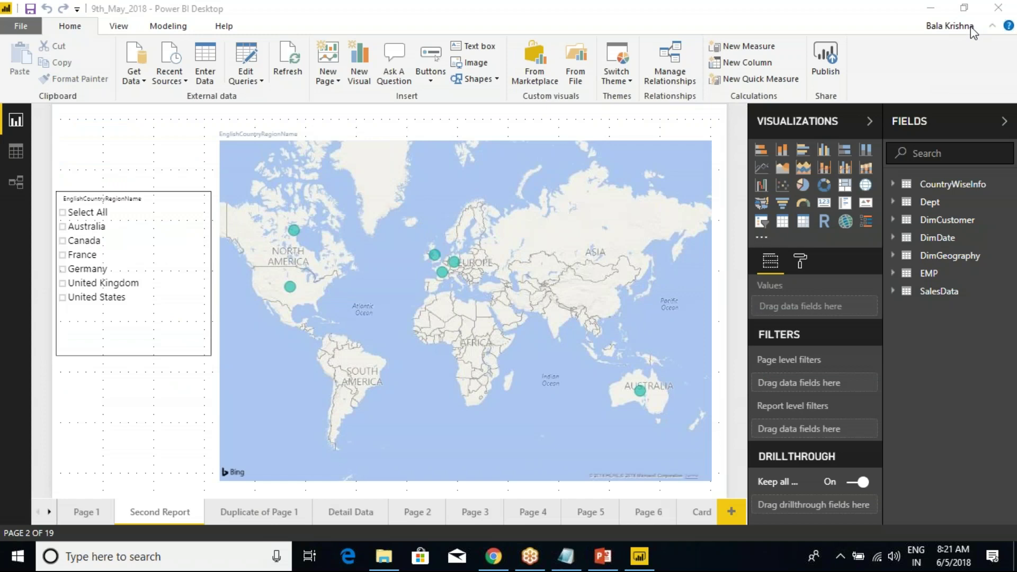
# Sign out of the current Power BI account in Power BI Desktop.
pyautogui.click(986, 19)
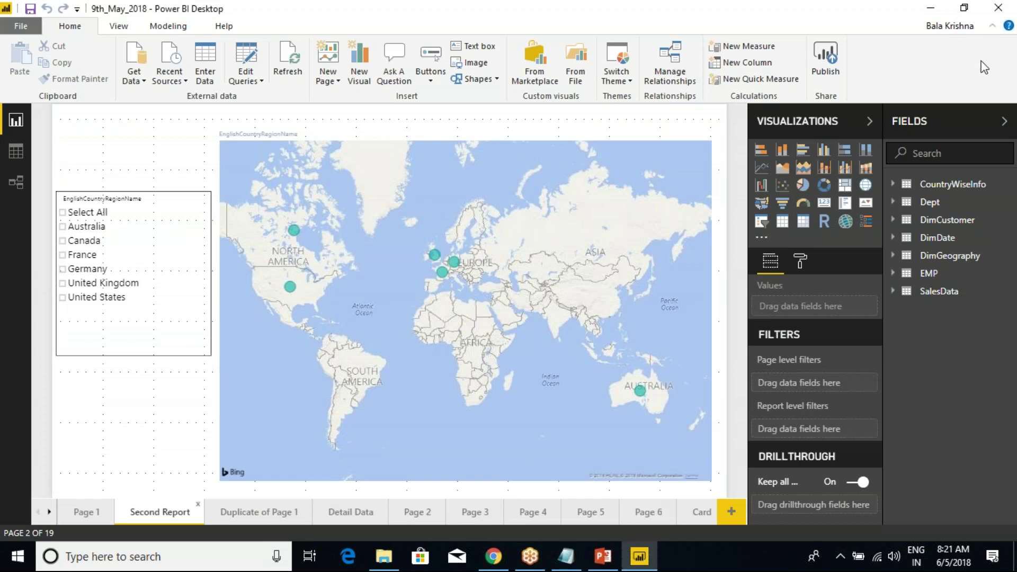
pyautogui.click(992, 25)
pyautogui.hotkey('ctrl', 'F1')
pyautogui.click(21, 26)
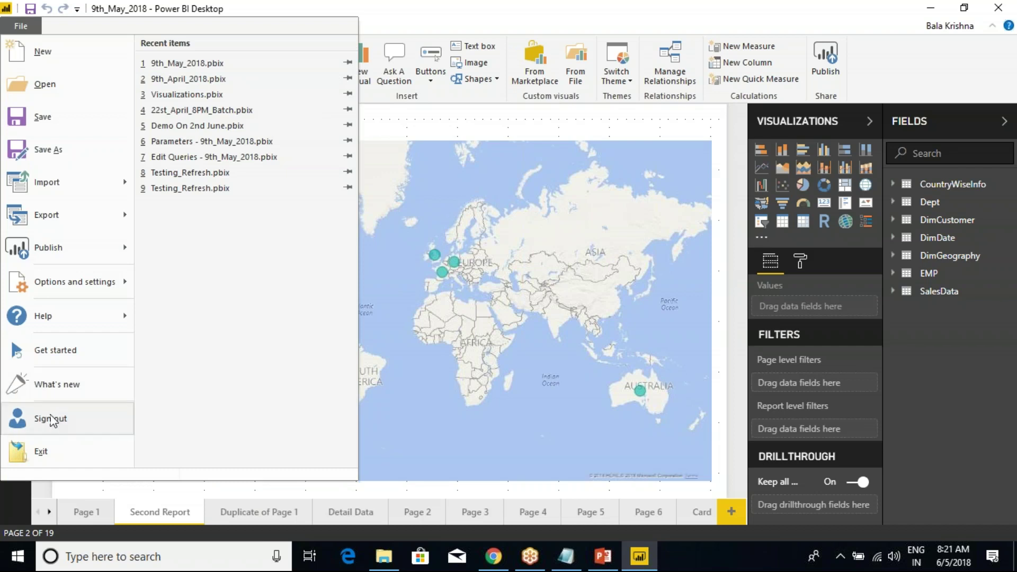
pyautogui.click(50, 418)
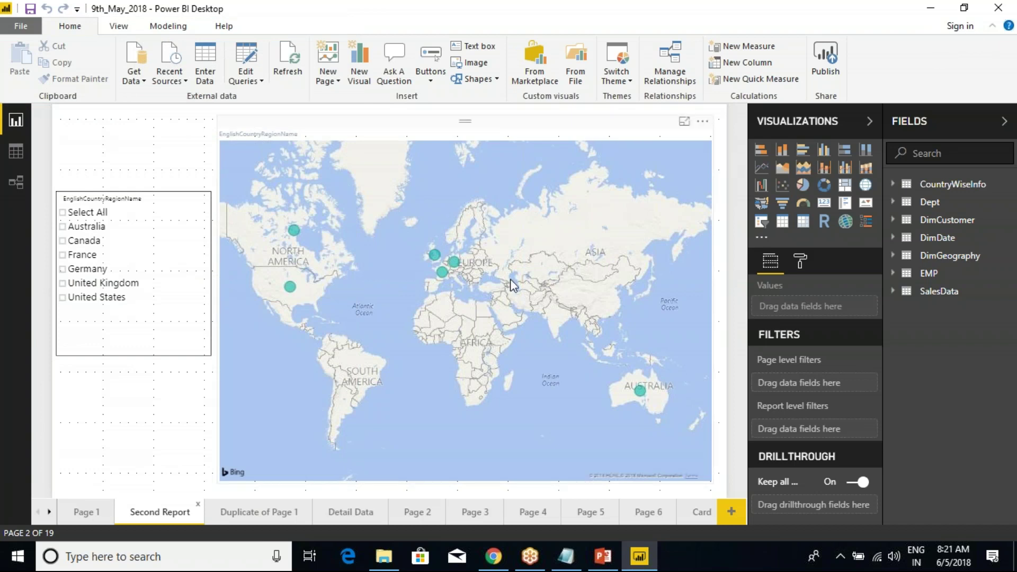
# Highlight the publishing heading in the class notes, then start Publish to get the Sign in dialog.
pyautogui.click(566, 556)
pyautogui.click(142, 349)
pyautogui.moveTo(34, 373); pyautogui.dragTo(8, 365)
pyautogui.click(651, 374)
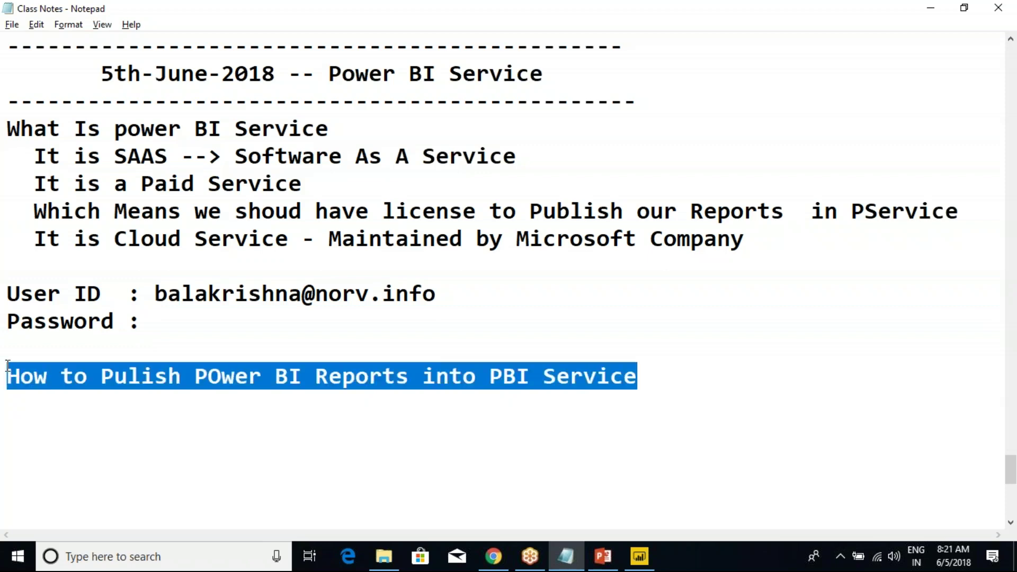
pyautogui.click(639, 556)
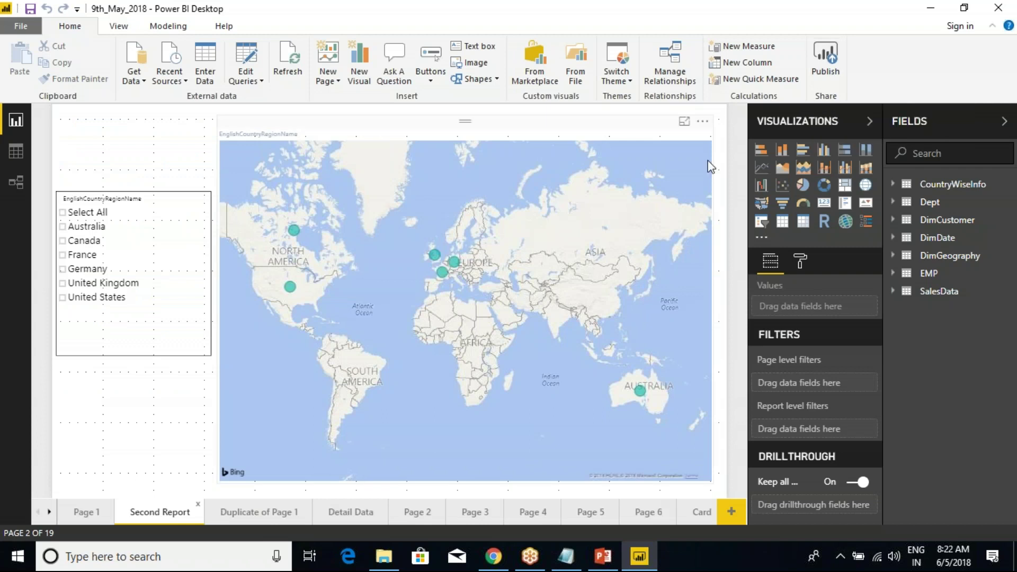
pyautogui.click(826, 60)
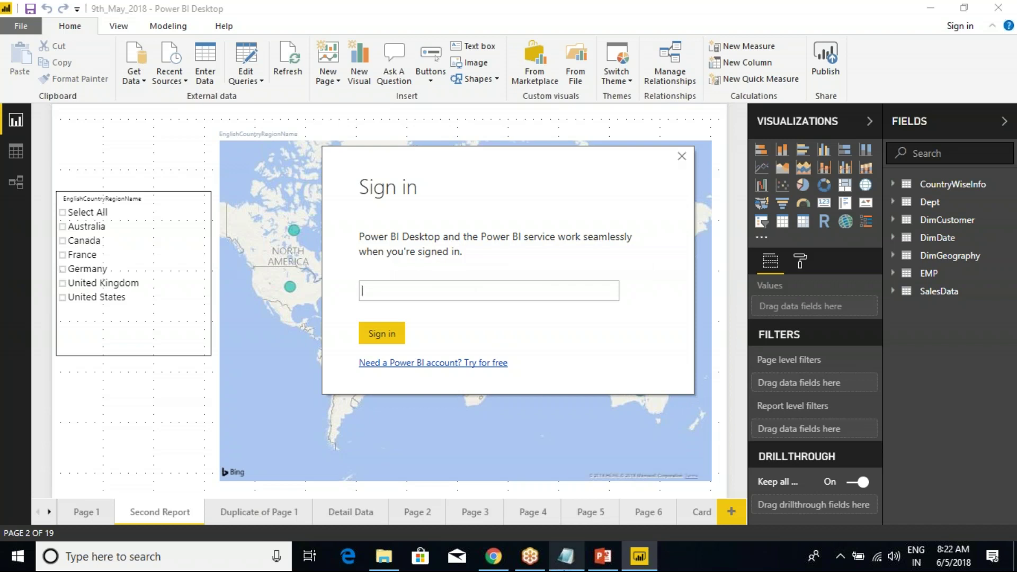
# Copy the login e-mail address from the class notes in Notepad.
pyautogui.click(565, 556)
pyautogui.click(359, 297)
pyautogui.doubleClick(448, 293)
pyautogui.moveTo(359, 297); pyautogui.dragTo(161, 304)
pyautogui.click(161, 303)
pyautogui.click(193, 317)
pyautogui.hotkey('shift', 'Home')
pyautogui.moveTo(437, 294); pyautogui.dragTo(160, 299)
pyautogui.hotkey('ctrl', 'c')
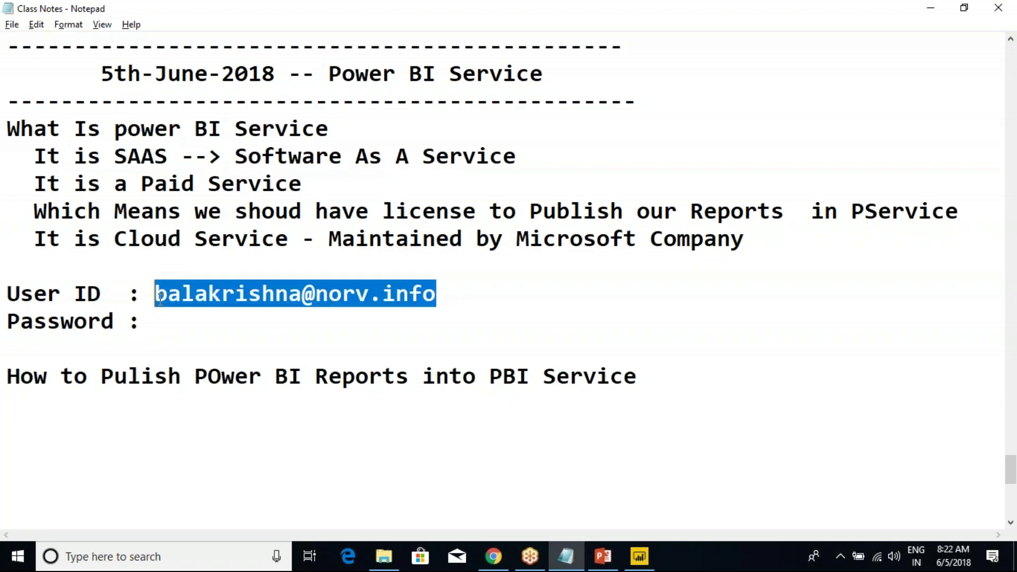
pyautogui.hotkey('alt', 'Tab')
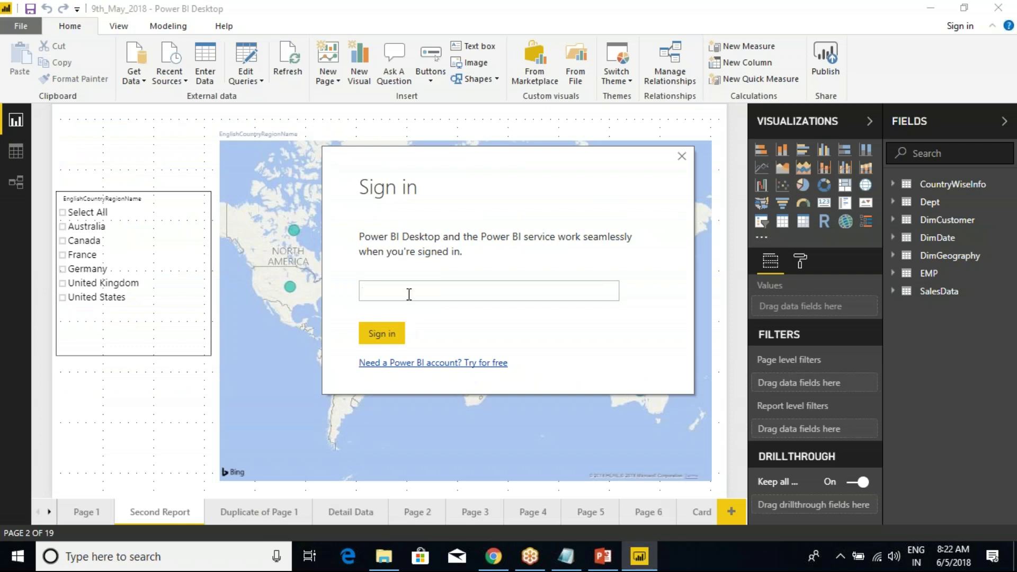
# Paste the login address into the Sign in box, submit it, and enter the account password.
pyautogui.hotkey('ctrl', 'v')
pyautogui.click(377, 332)
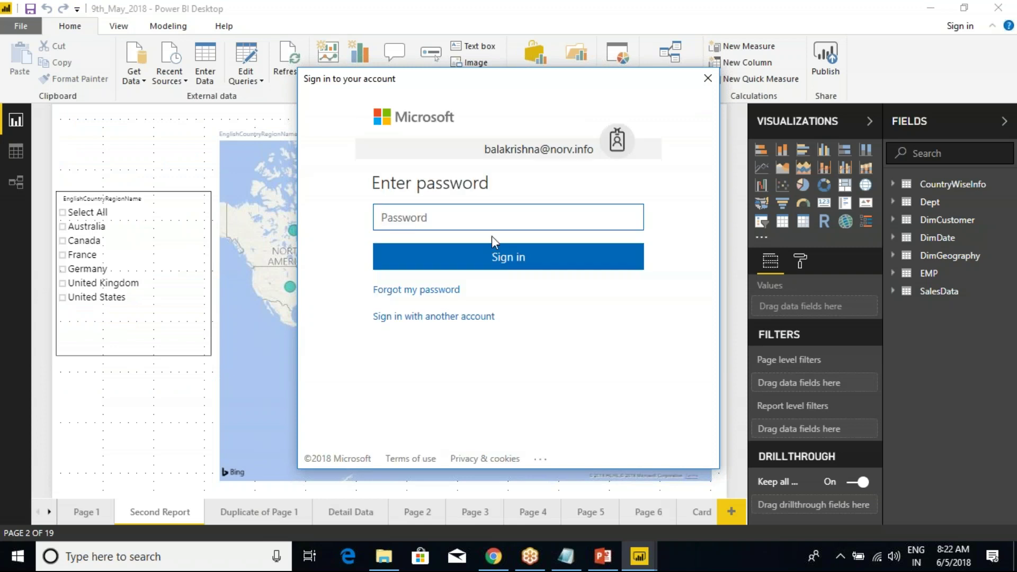
pyautogui.write('*********')
pyautogui.press('Return')
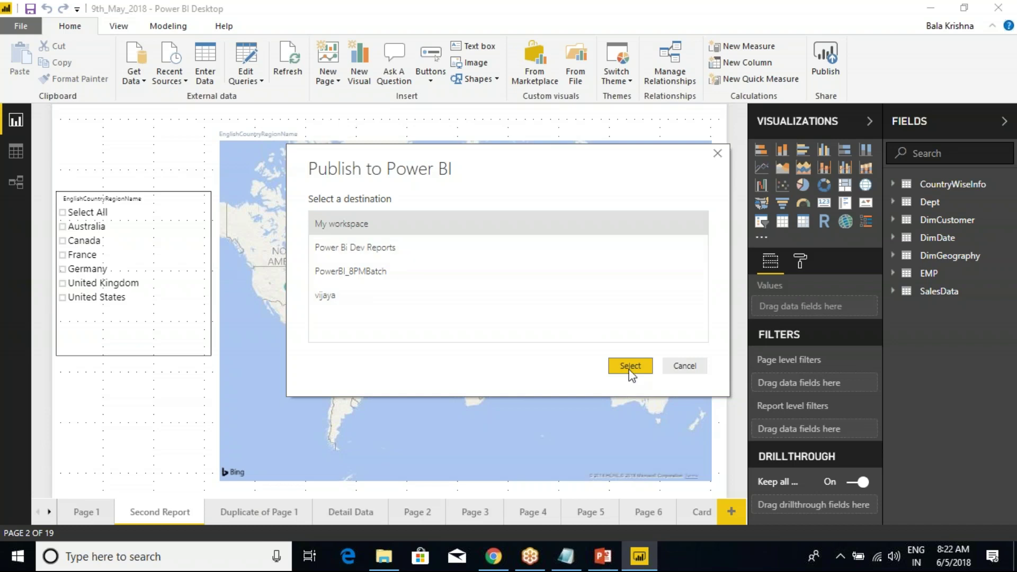
# Choose Power Bi Dev Reports as the destination, publish until Success appears, then switch to Chrome.
pyautogui.click(352, 251)
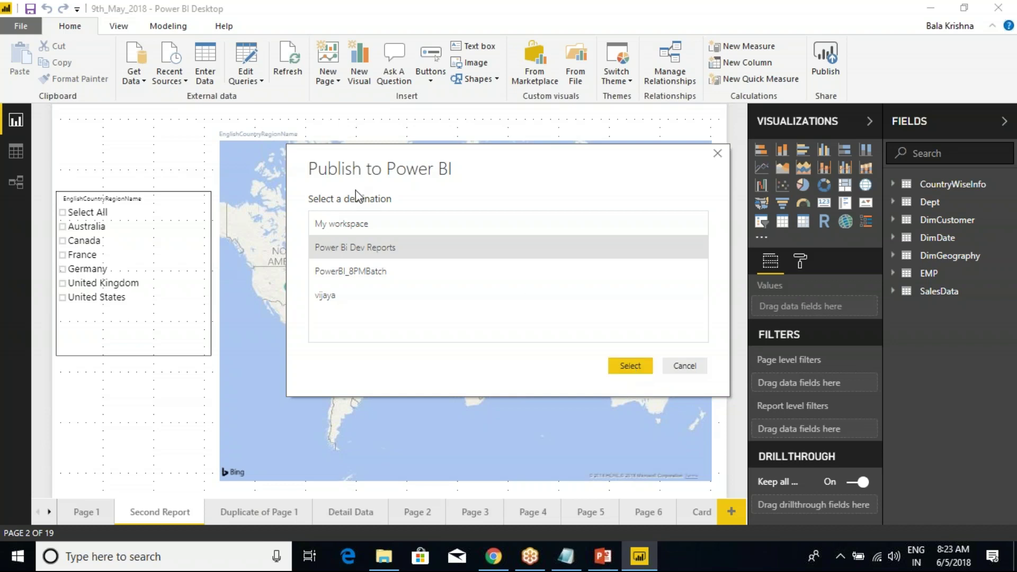
pyautogui.click(627, 368)
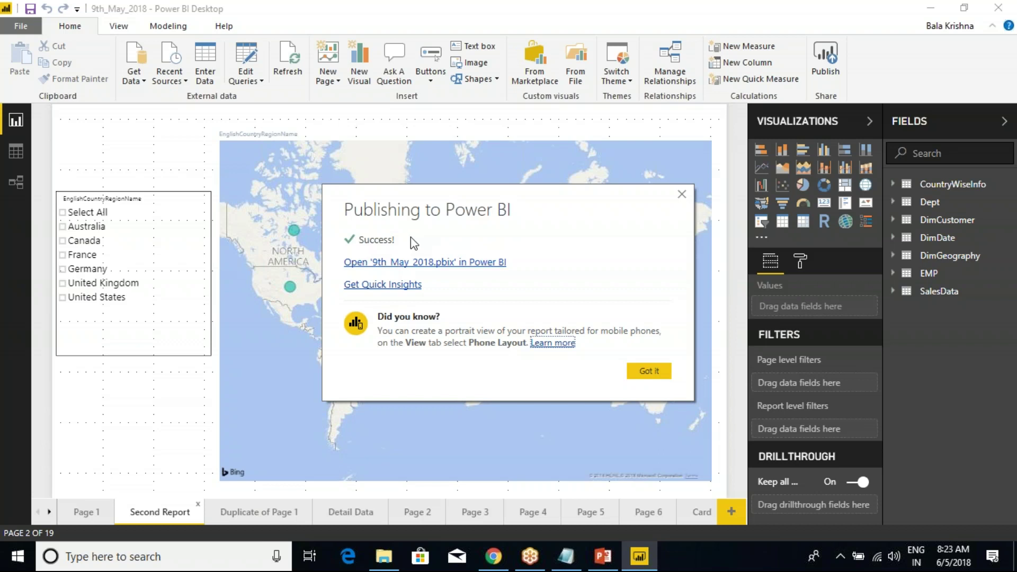
pyautogui.click(493, 556)
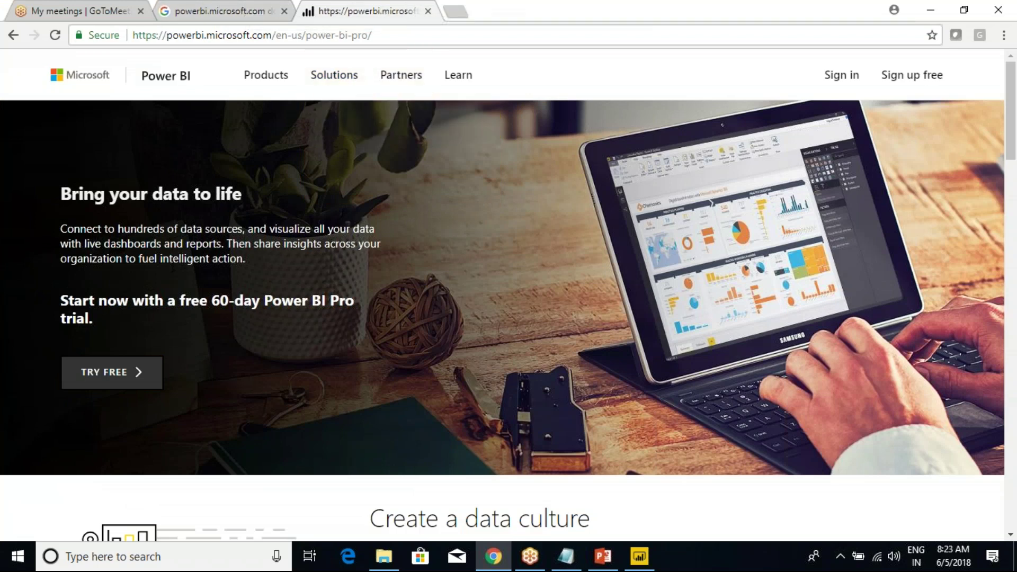
# Close the leftover search tab and go to app.powerbi.com from Chrome's address bar.
pyautogui.click(265, 9)
pyautogui.click(284, 11)
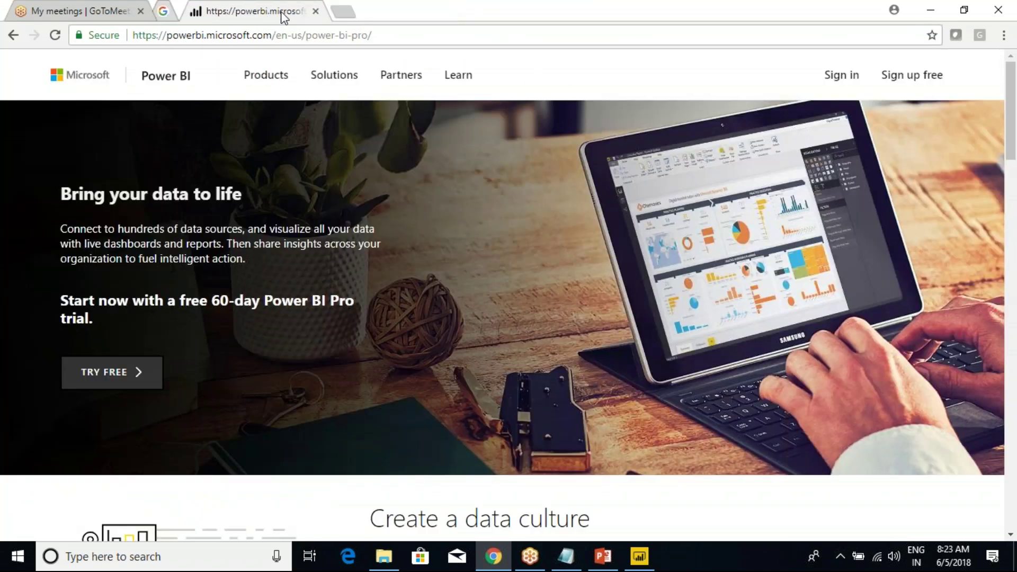
pyautogui.click(275, 34)
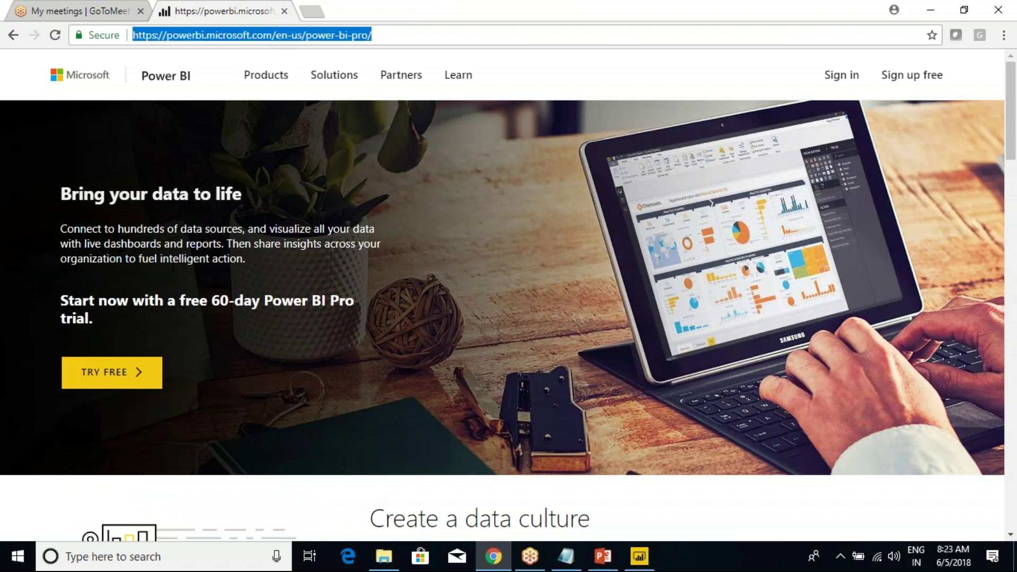
pyautogui.write('app.powerbi.com')
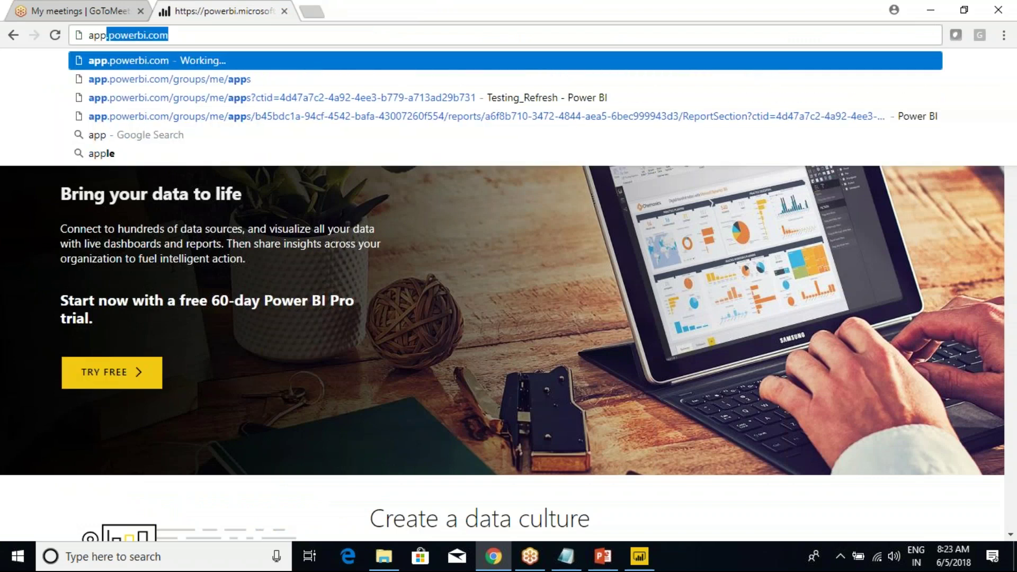
pyautogui.press('Right')
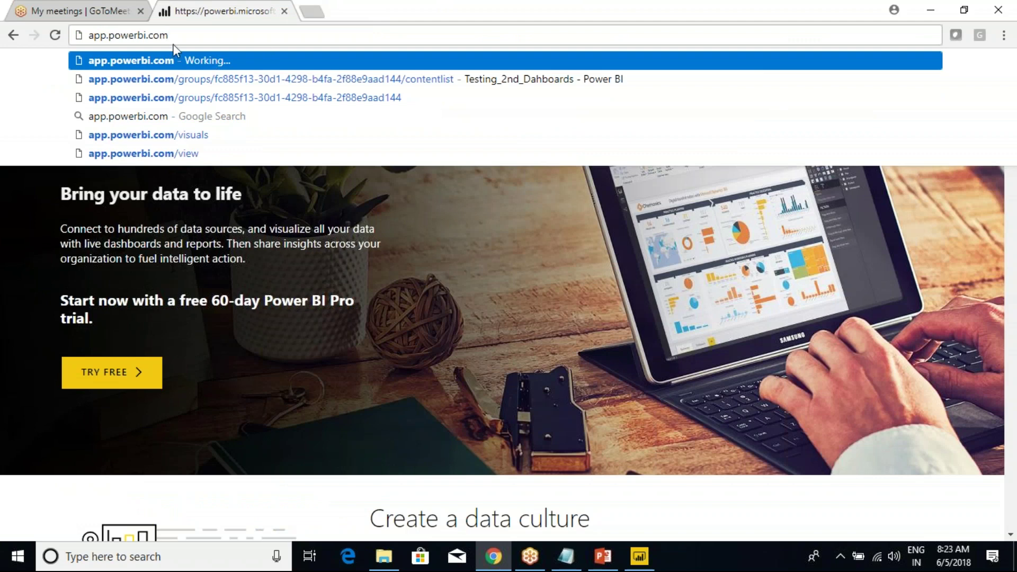
pyautogui.moveTo(173, 38); pyautogui.dragTo(88, 45)
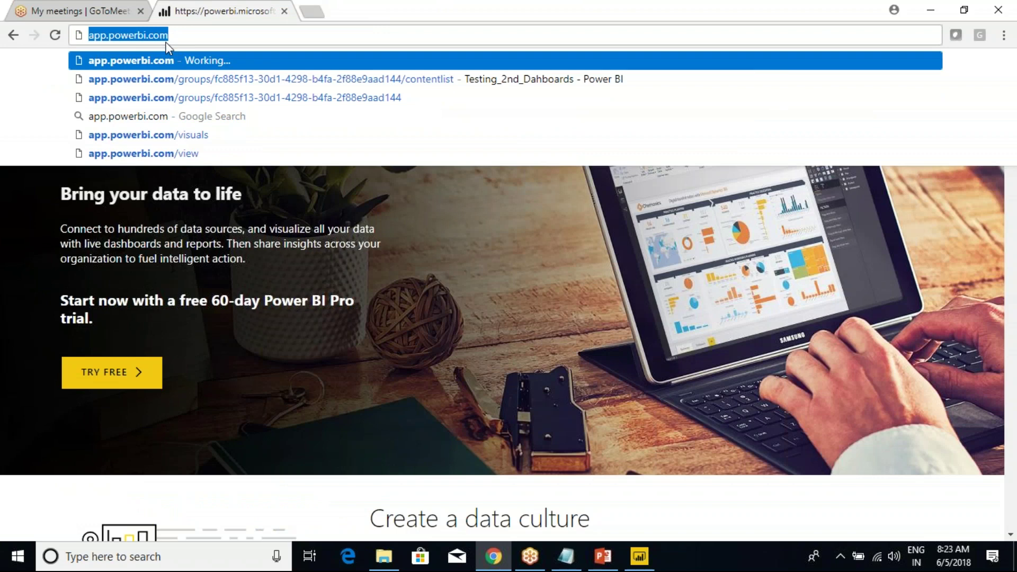
pyautogui.press('End')
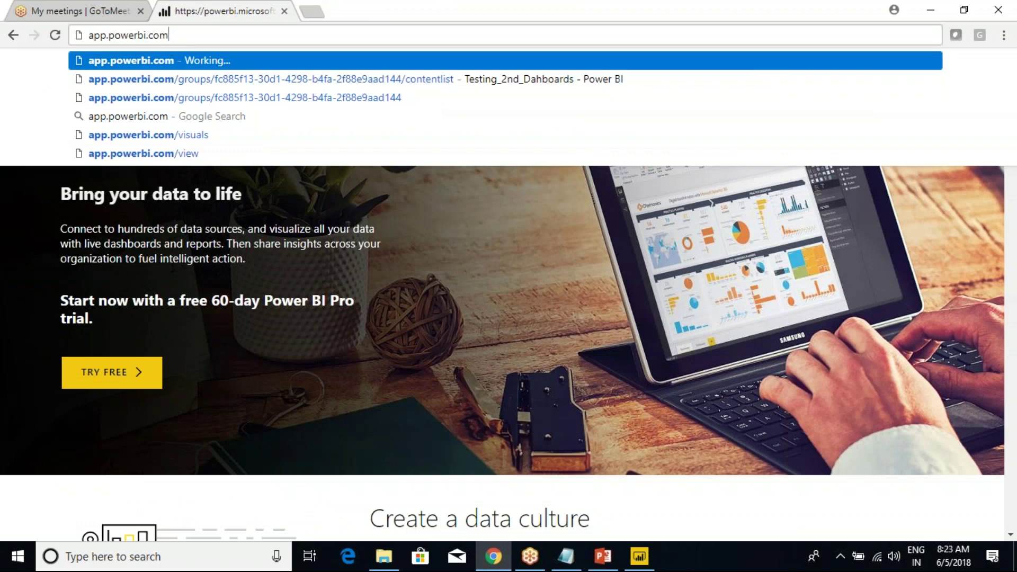
pyautogui.press('Return')
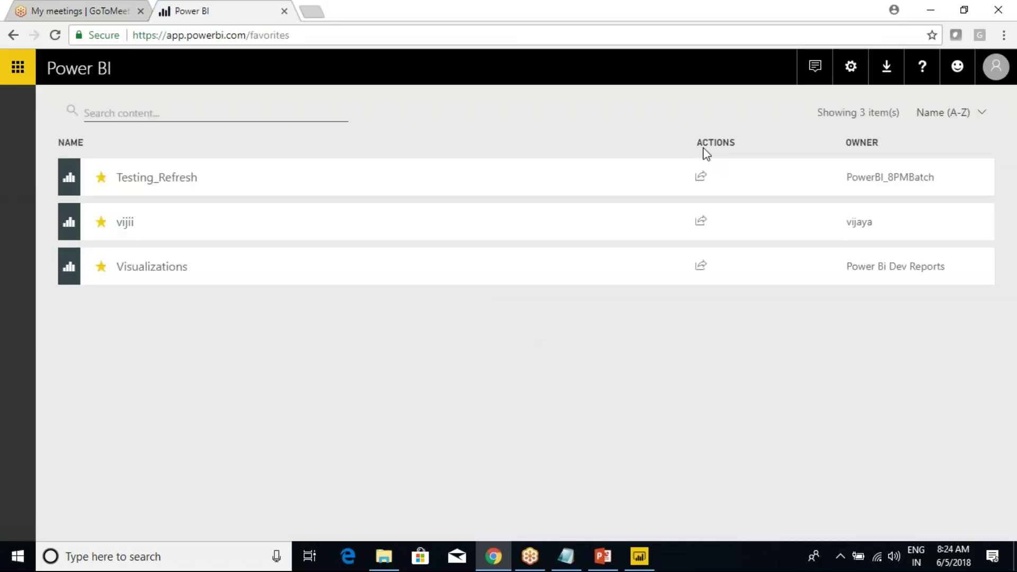
# Sign out of the Power BI service and close the signed-out page.
pyautogui.click(995, 66)
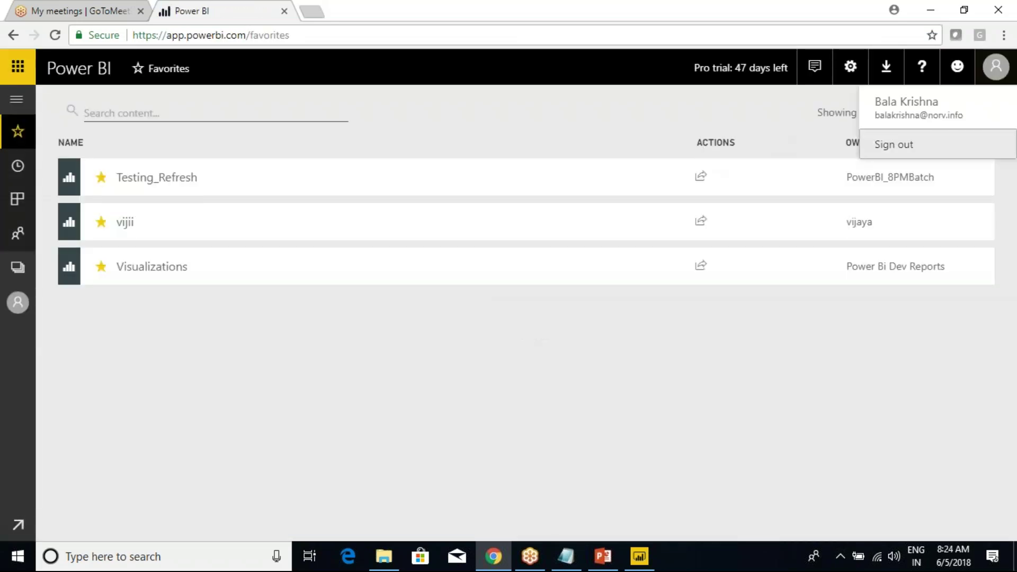
pyautogui.click(900, 151)
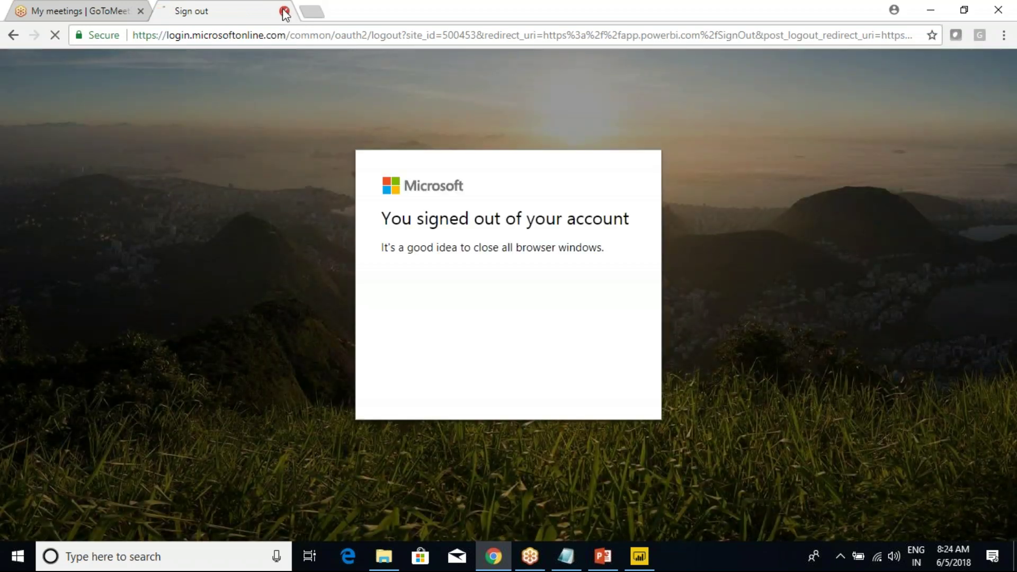
pyautogui.click(285, 11)
# Load app.powerbi.com in a new tab, sign back in, and expand the navigation pane.
pyautogui.click(167, 12)
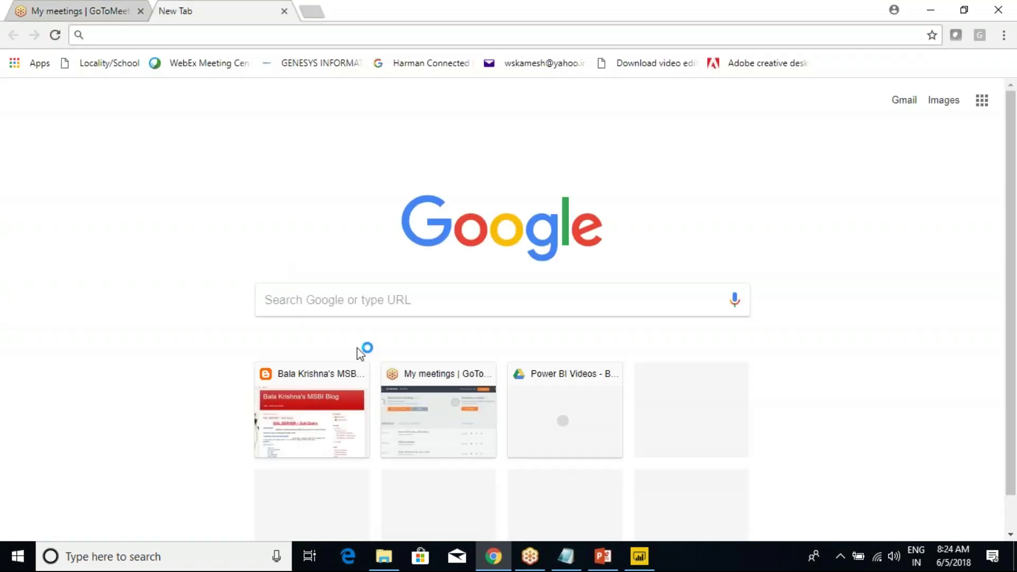
pyautogui.write('app.powerbi.com')
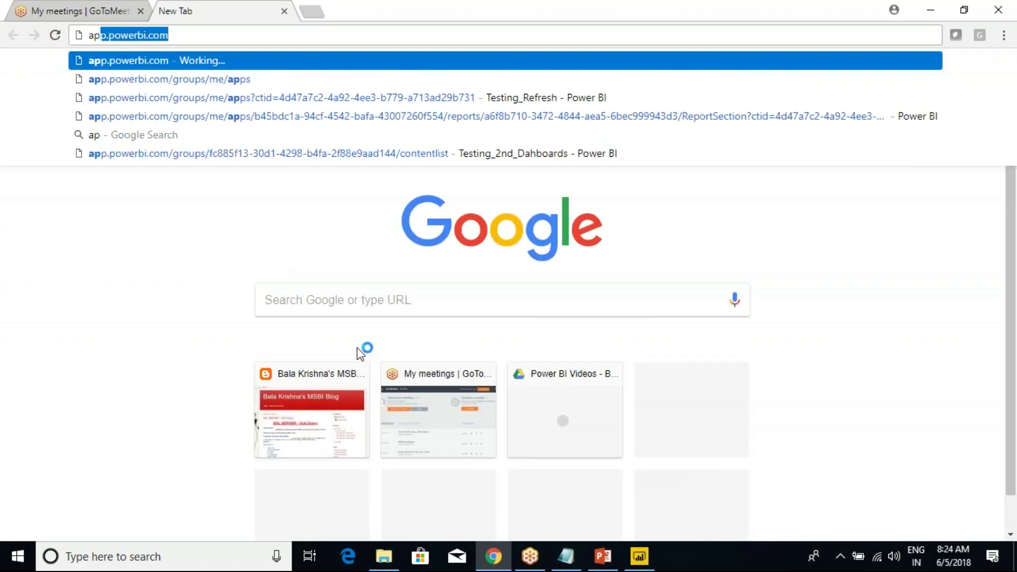
pyautogui.press('Return')
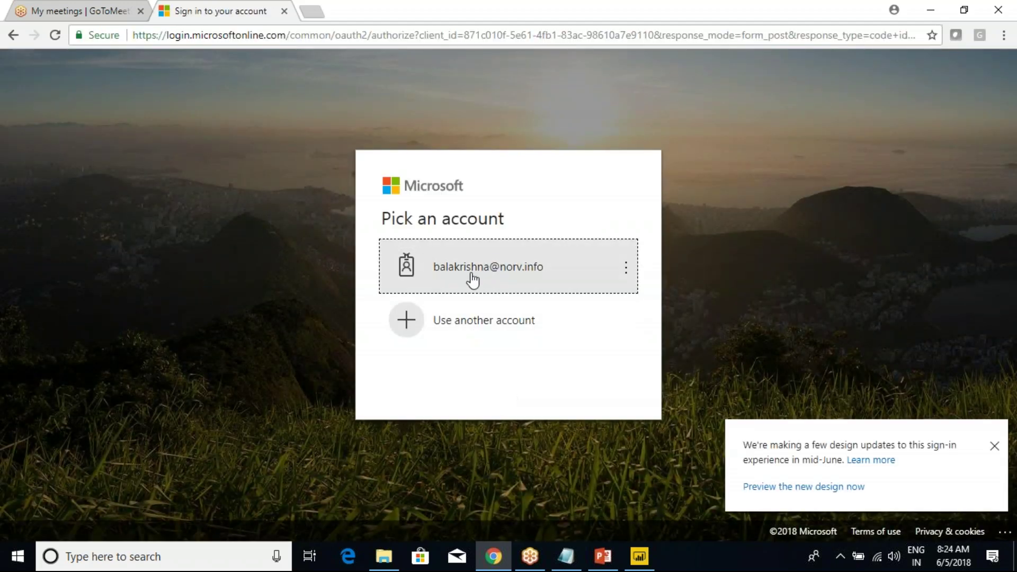
pyautogui.click(470, 323)
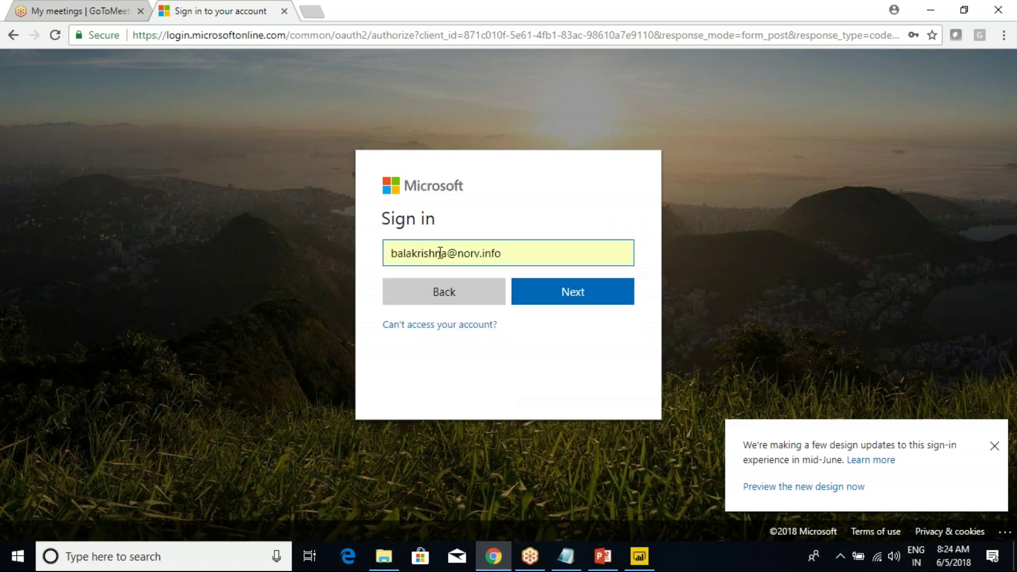
pyautogui.click(563, 294)
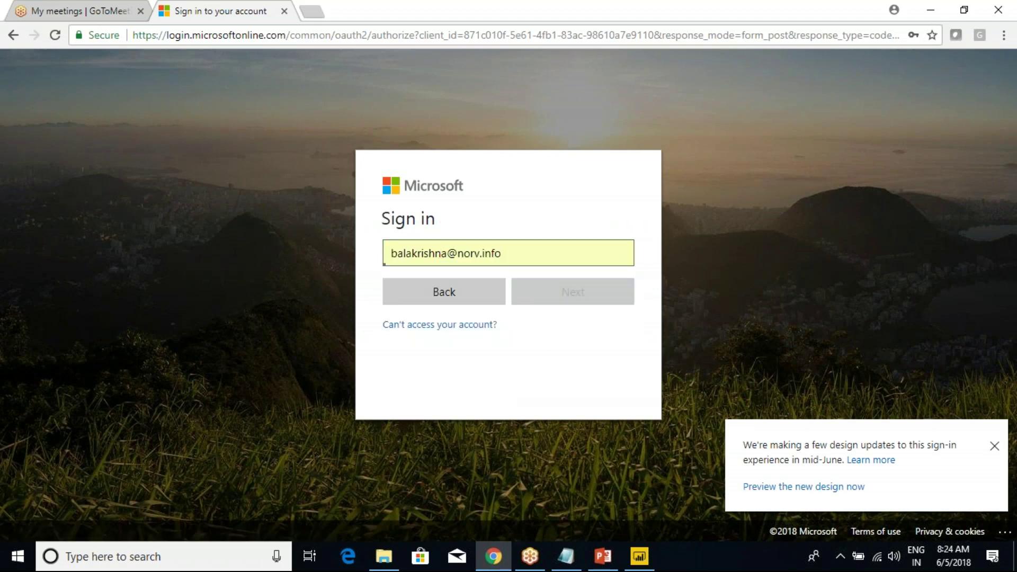
pyautogui.click(572, 324)
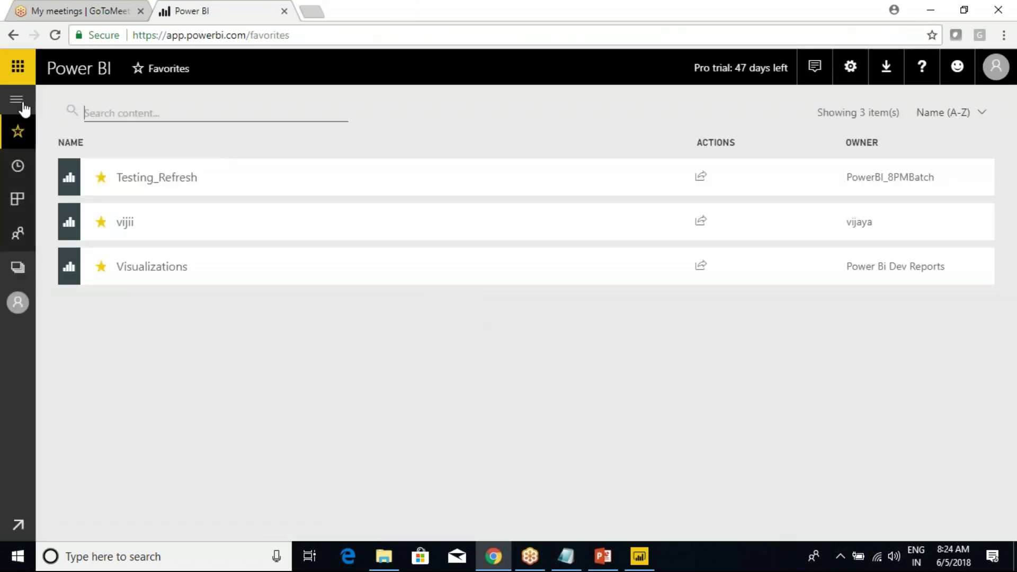
pyautogui.click(16, 99)
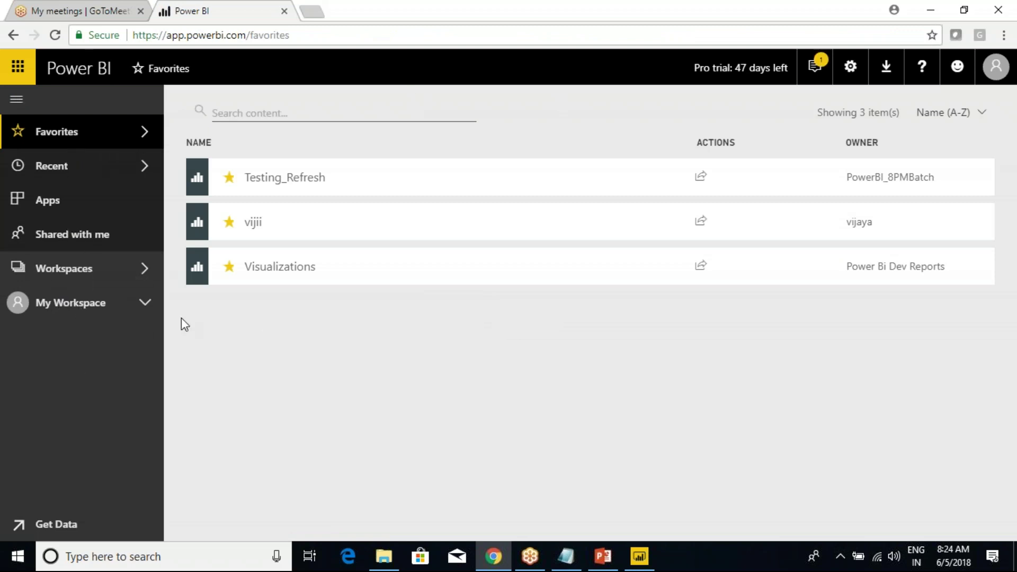
# Highlight the publishing-reports line in the notes, then dismiss Desktop's publish success message.
pyautogui.click(566, 556)
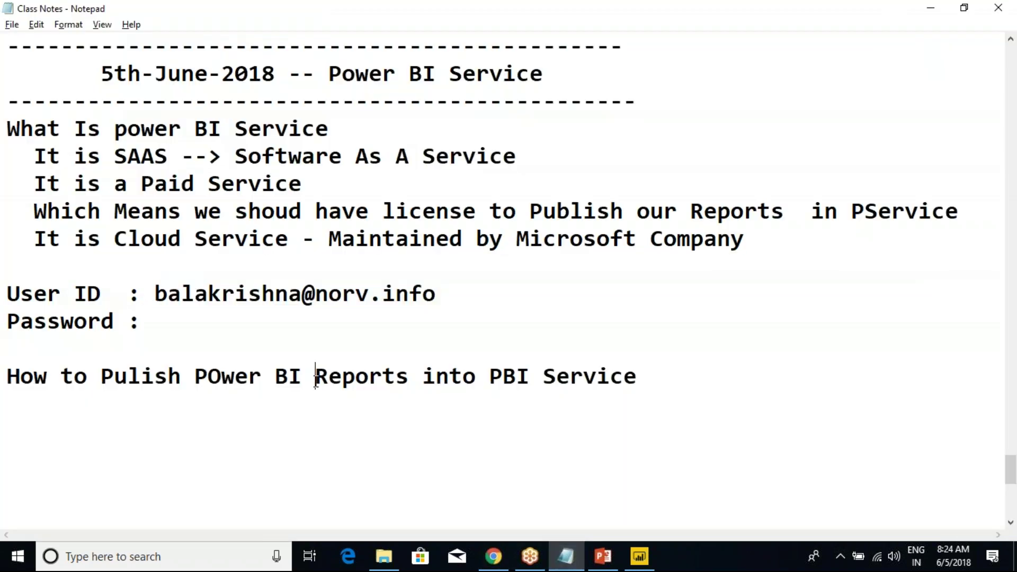
pyautogui.click(670, 384)
pyautogui.press('Return')
pyautogui.hotkey('shift', 'Up')
pyautogui.click(640, 556)
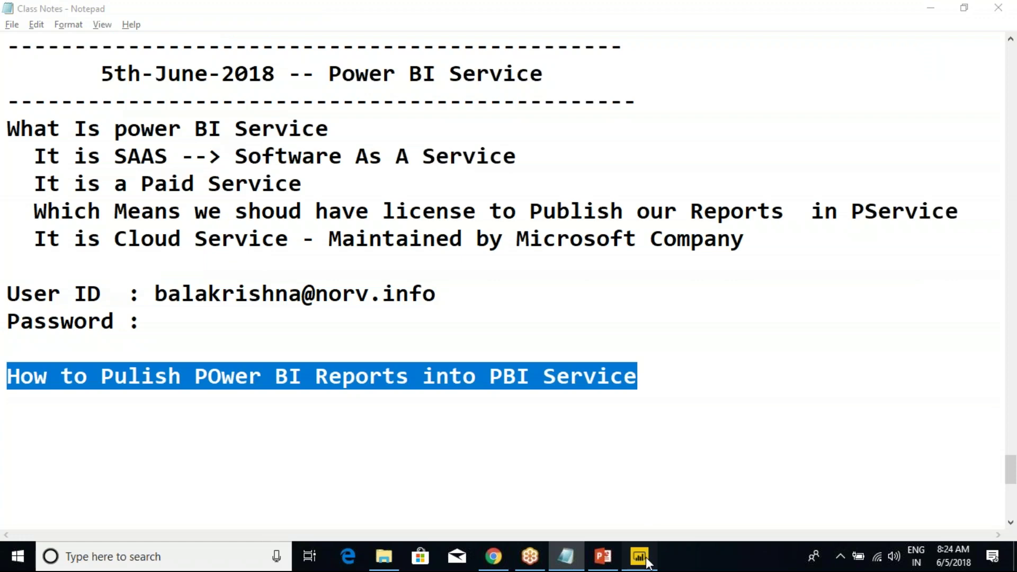
pyautogui.click(650, 377)
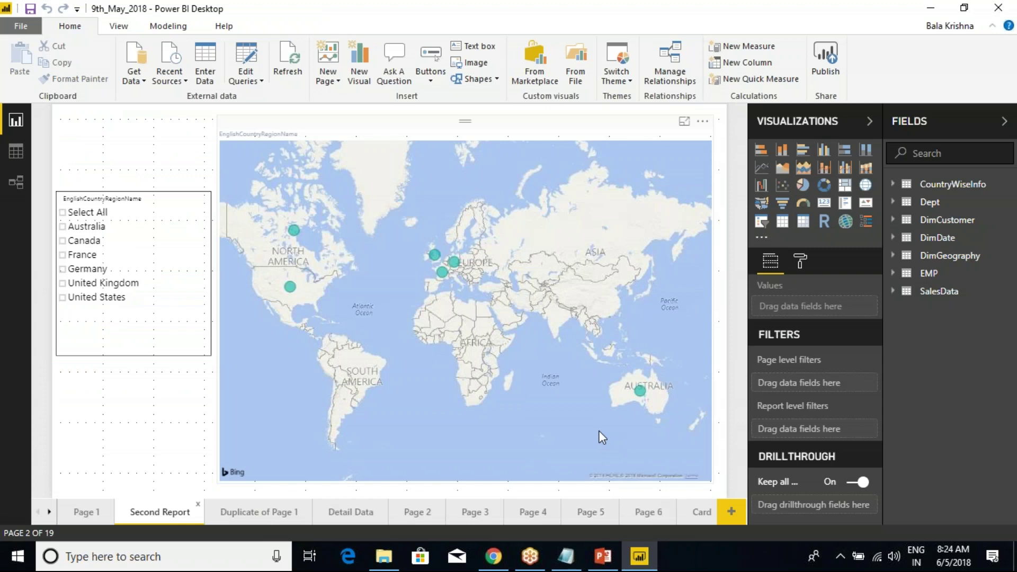
# Switch from the 9th_May_2018 map report in Desktop to the Favorites page in Chrome.
pyautogui.moveTo(77, 2); pyautogui.dragTo(252, 22)
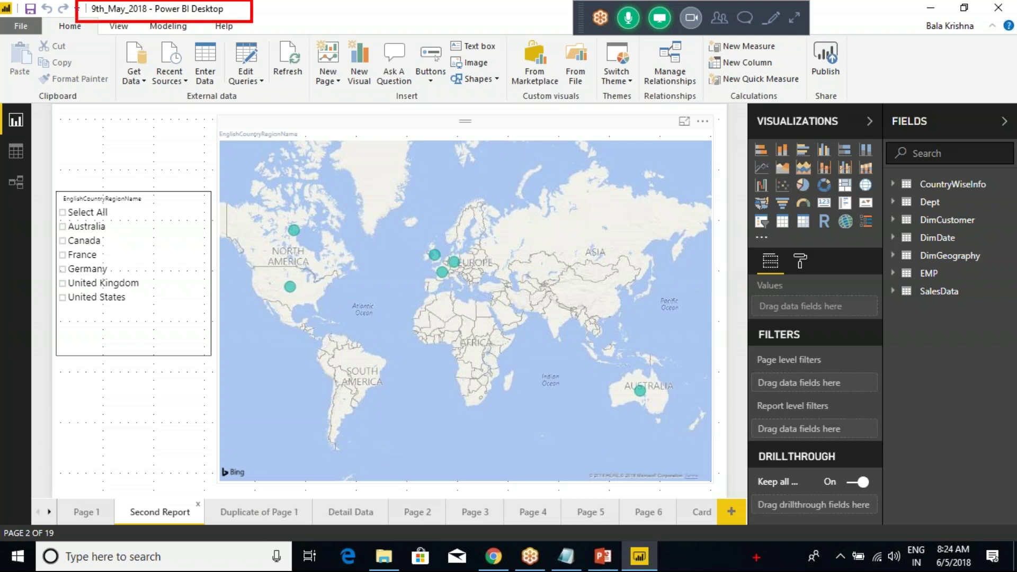
pyautogui.moveTo(151, 9)
pyautogui.mouseDown()
pyautogui.moveTo(154, 78)
pyautogui.moveTo(167, 65)
pyautogui.mouseUp()
pyautogui.press('Escape')
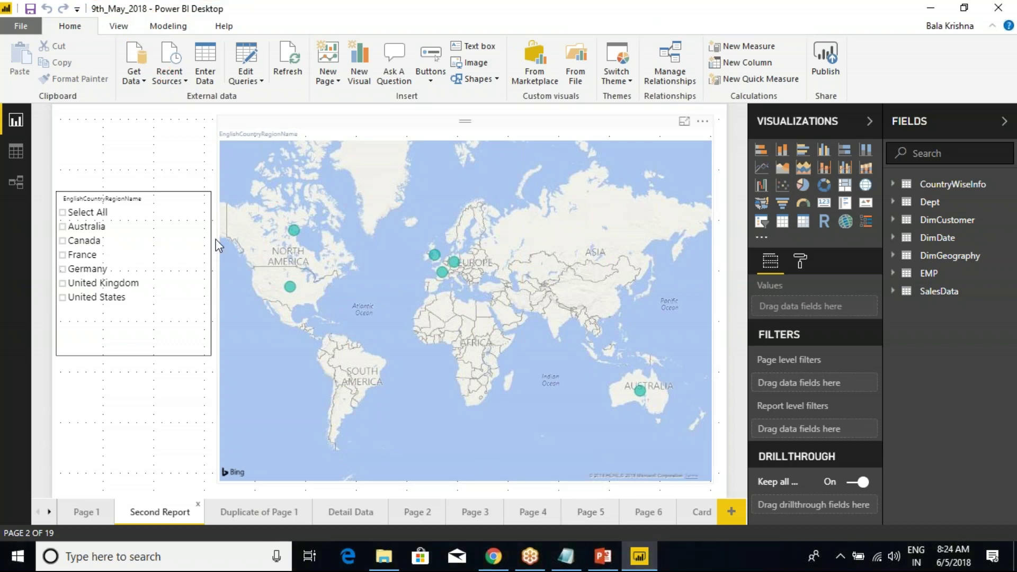
pyautogui.click(493, 554)
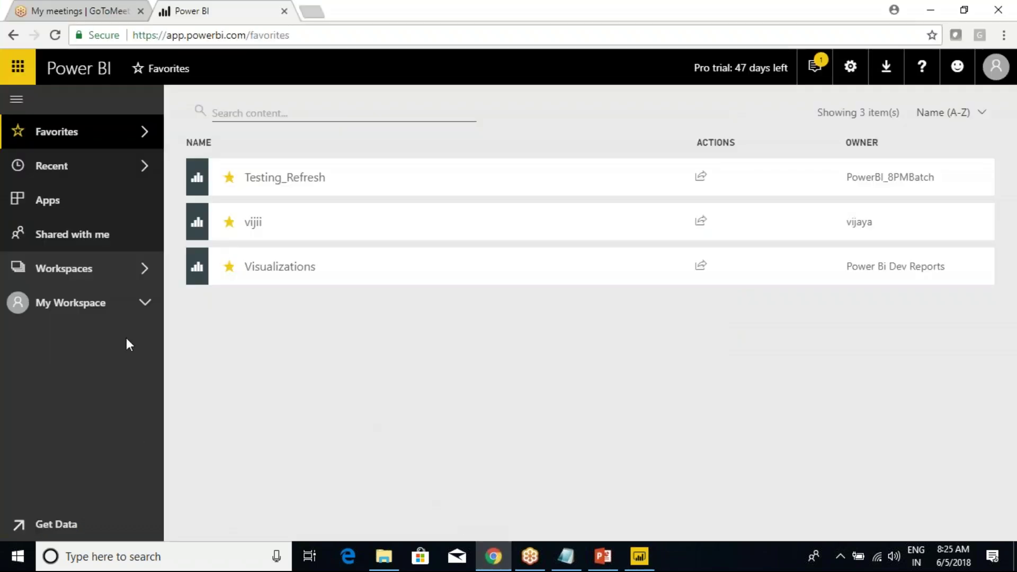
# Expand My Workspace and open the workspaces list, then start and cancel a republish in Desktop.
pyautogui.click(145, 303)
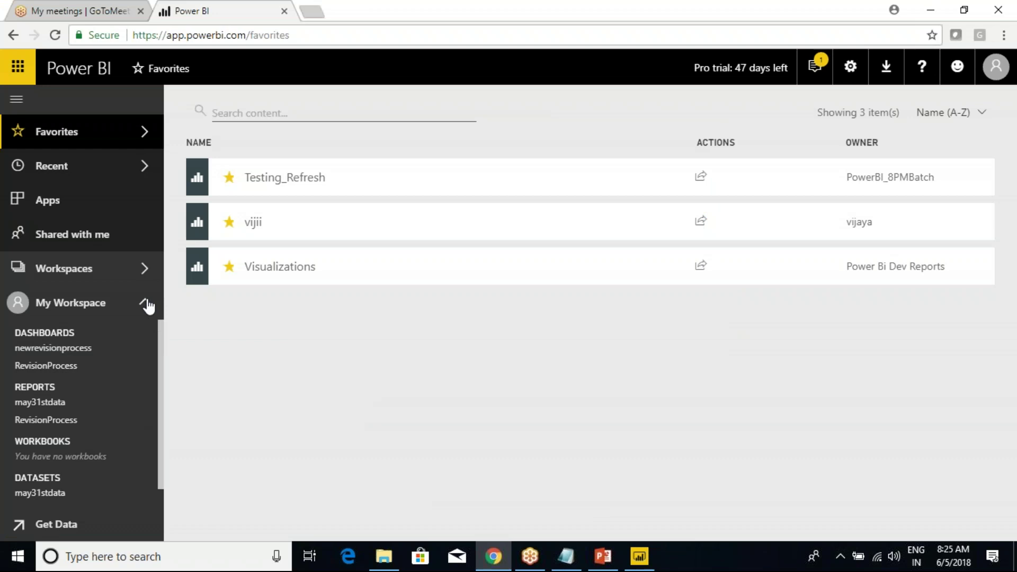
pyautogui.click(143, 269)
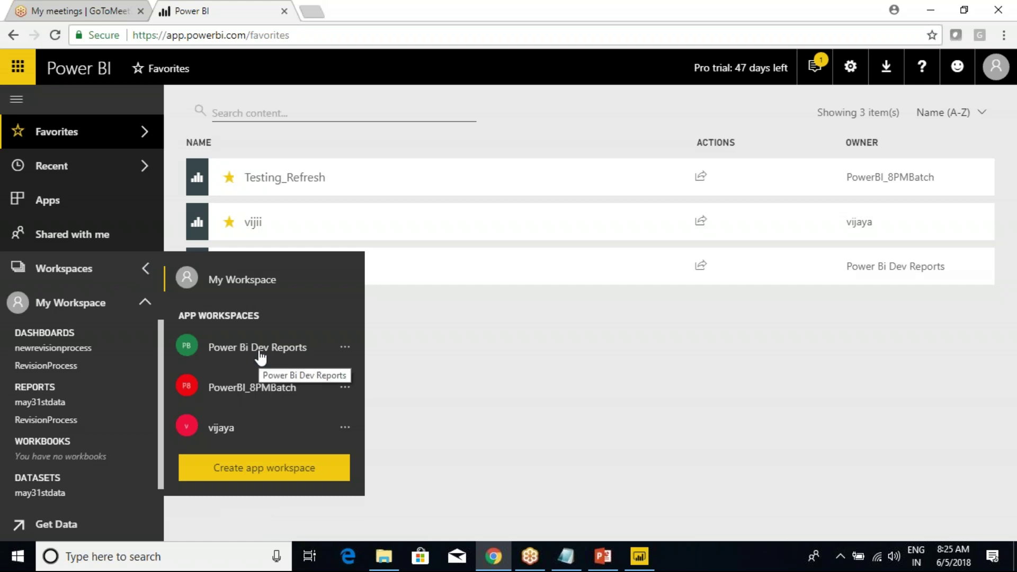
pyautogui.click(639, 556)
pyautogui.click(825, 59)
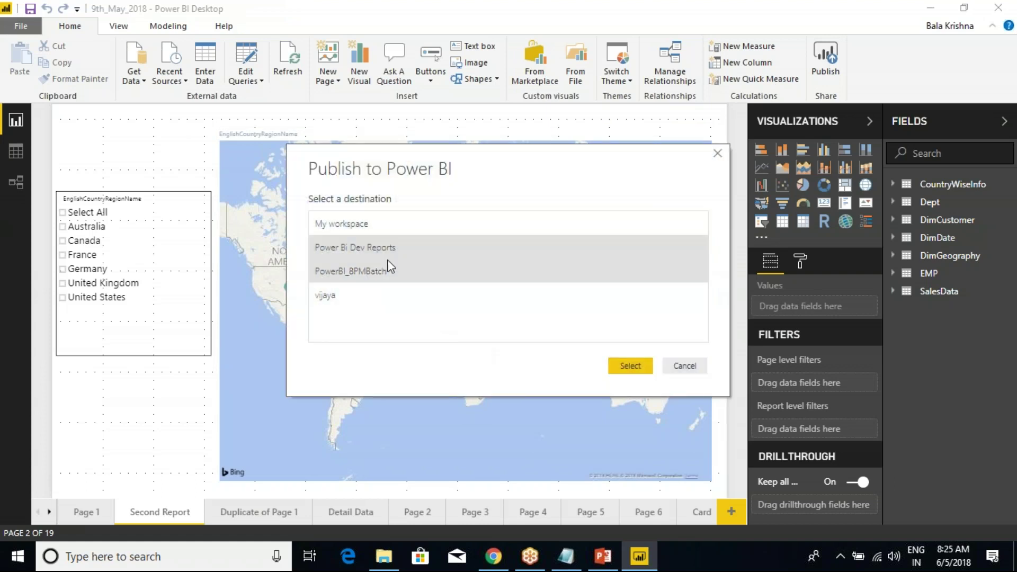
pyautogui.click(684, 366)
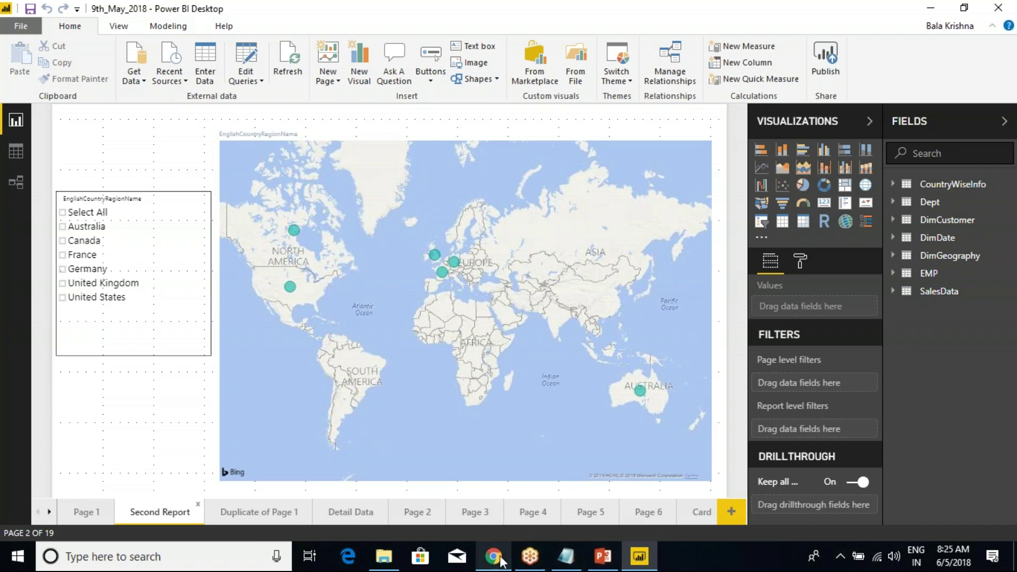
# Back in Chrome, reopen the Workspaces flyout showing Power Bi Dev Reports.
pyautogui.click(493, 556)
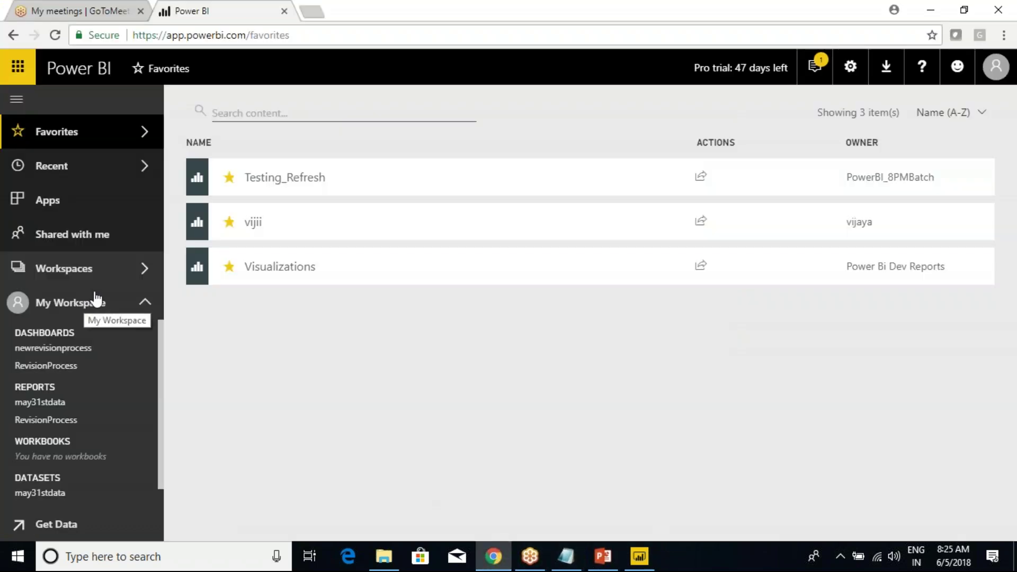
pyautogui.click(141, 269)
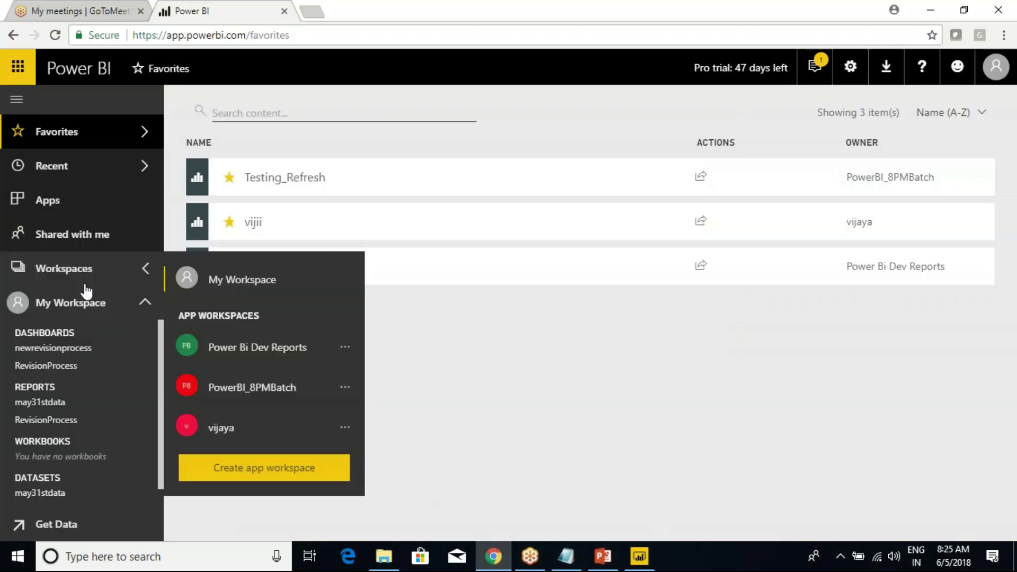
pyautogui.click(61, 269)
pyautogui.click(144, 273)
# Open Power Bi Dev Reports and collapse its dashboards, reports, workbooks and datasets lists.
pyautogui.click(265, 352)
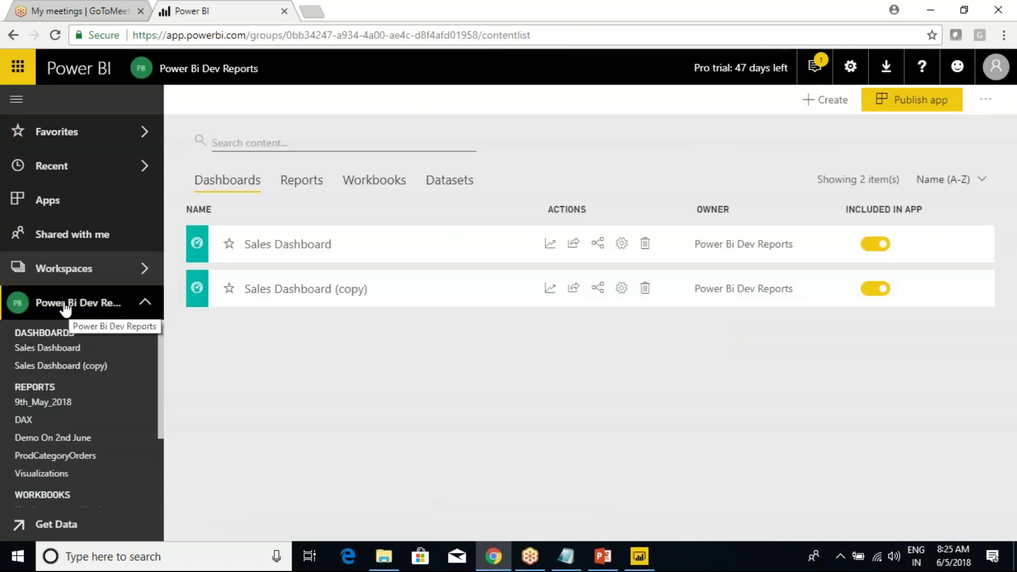
pyautogui.click(62, 335)
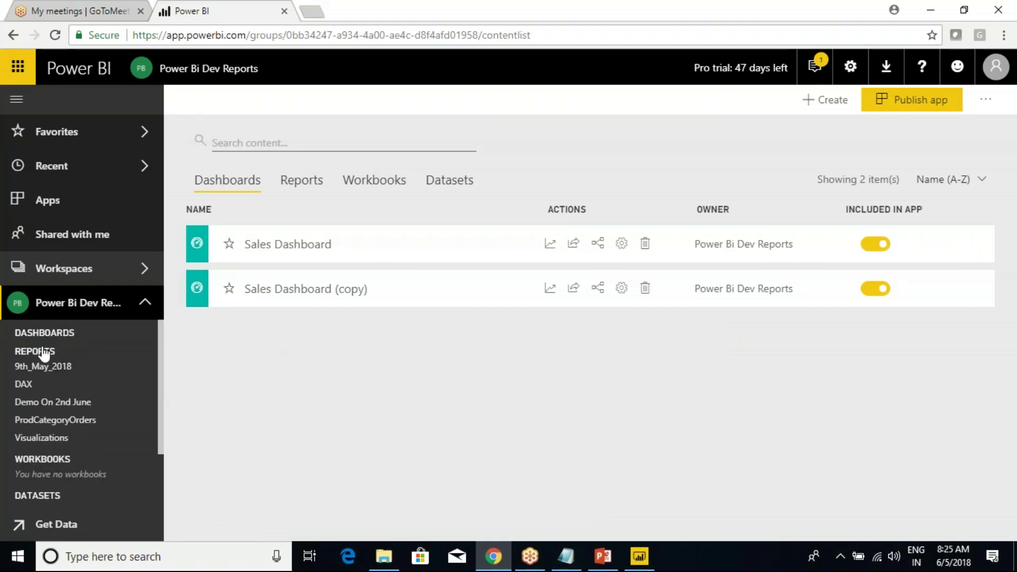
pyautogui.click(41, 353)
pyautogui.click(41, 372)
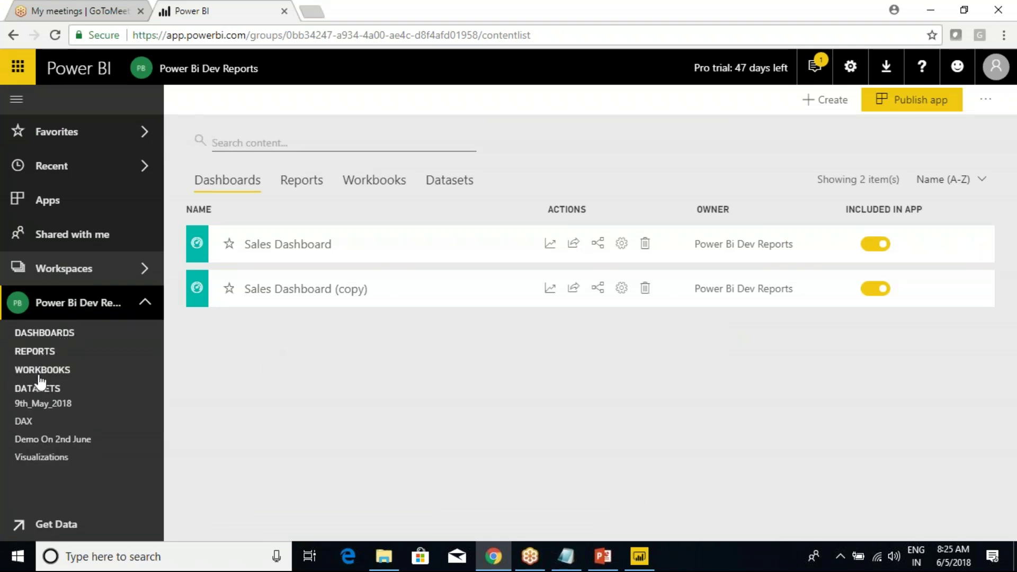
pyautogui.click(36, 393)
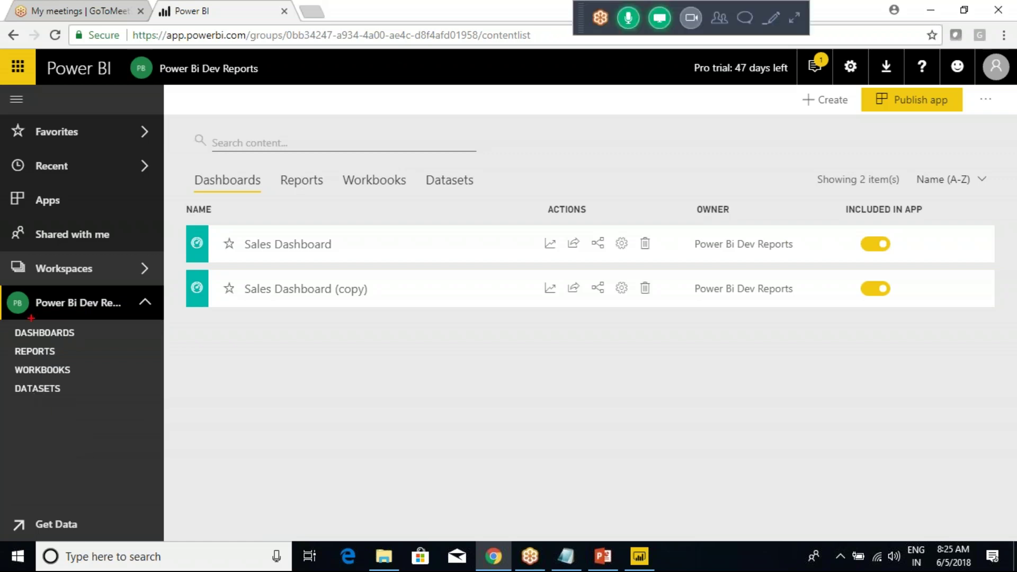
pyautogui.moveTo(3, 279); pyautogui.dragTo(149, 443)
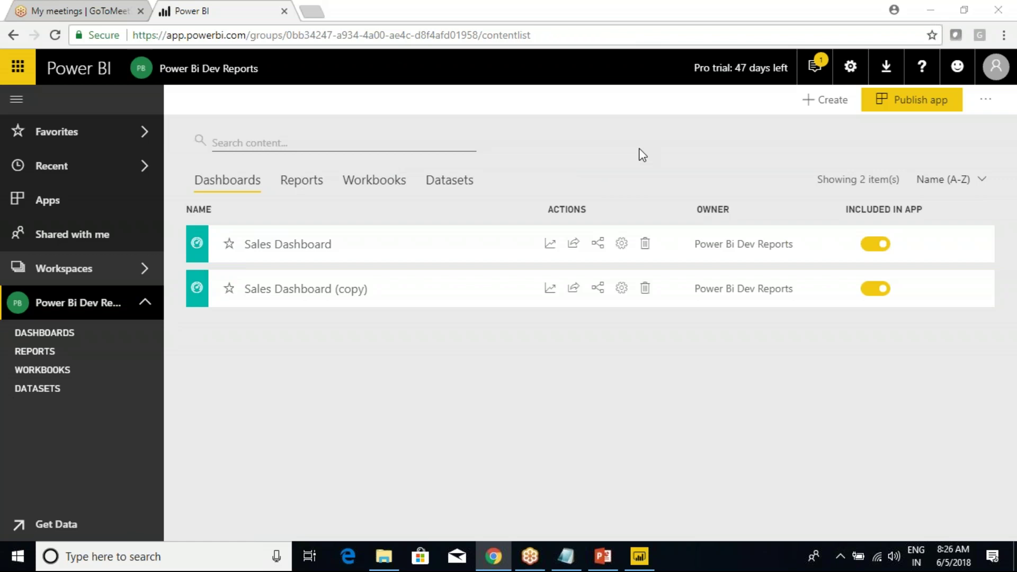
# Reload the Power Bi Dev Reports workspace from the Workspaces list.
pyautogui.click(640, 556)
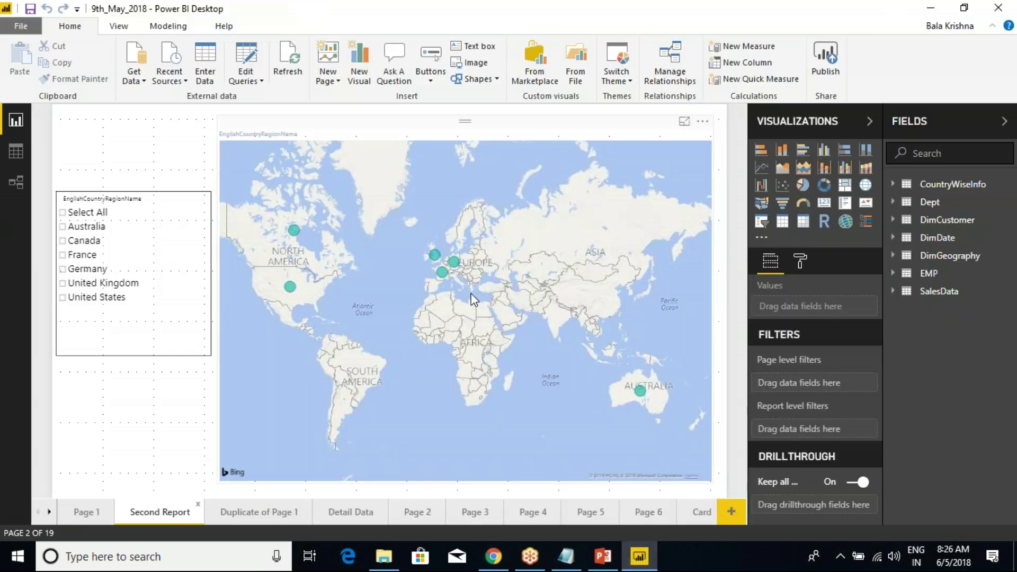
pyautogui.hotkey('alt', 'Tab')
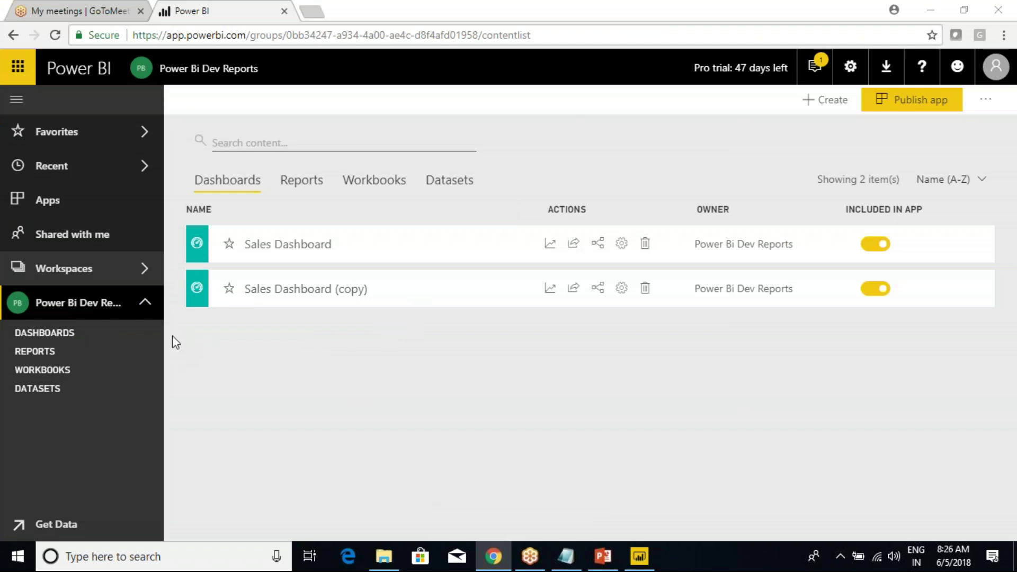
pyautogui.click(126, 278)
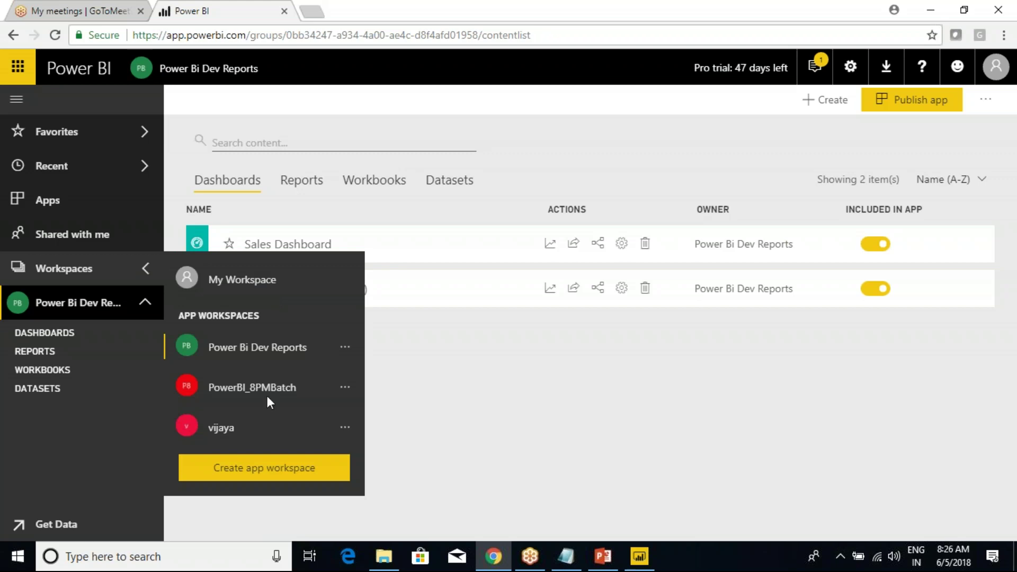
pyautogui.click(262, 351)
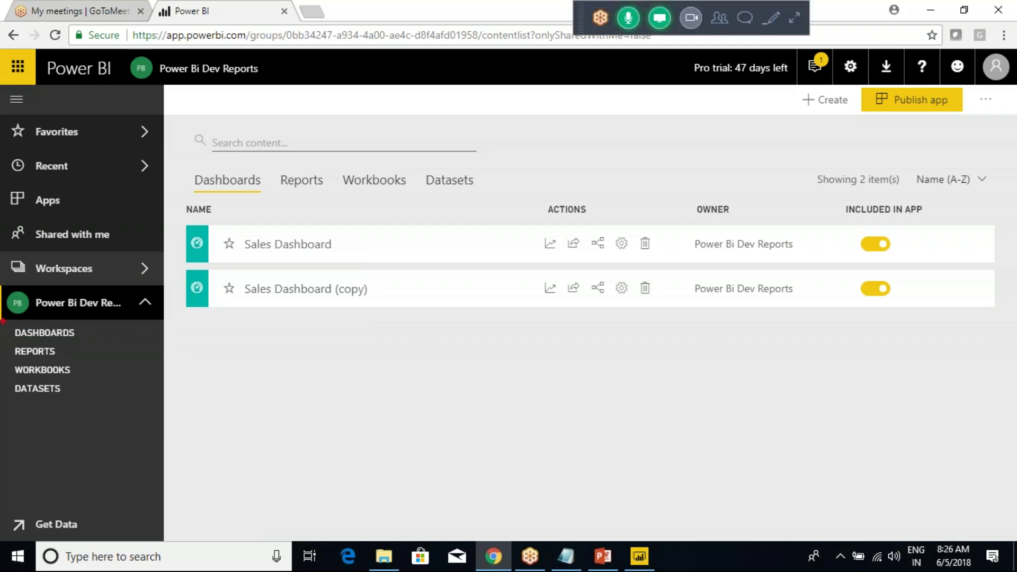
# Annotate the workspace's content categories, then expand REPORTS to show its five reports.
pyautogui.moveTo(5, 319)
pyautogui.mouseDown()
pyautogui.moveTo(79, 397)
pyautogui.moveTo(124, 422)
pyautogui.mouseUp()
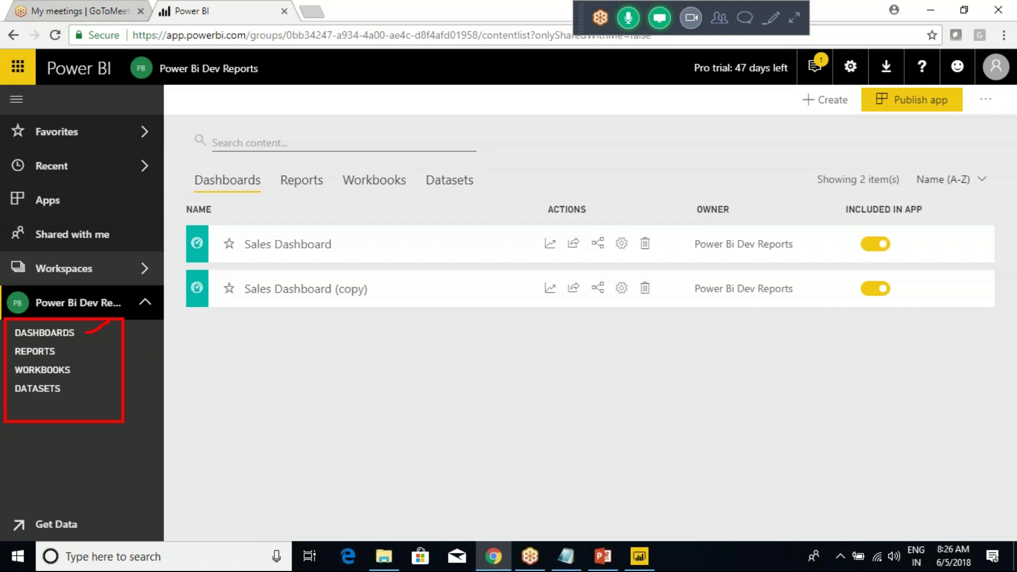
pyautogui.moveTo(61, 350); pyautogui.dragTo(99, 336)
pyautogui.moveTo(78, 370); pyautogui.dragTo(112, 352)
pyautogui.moveTo(77, 392); pyautogui.dragTo(101, 381)
pyautogui.press('Escape')
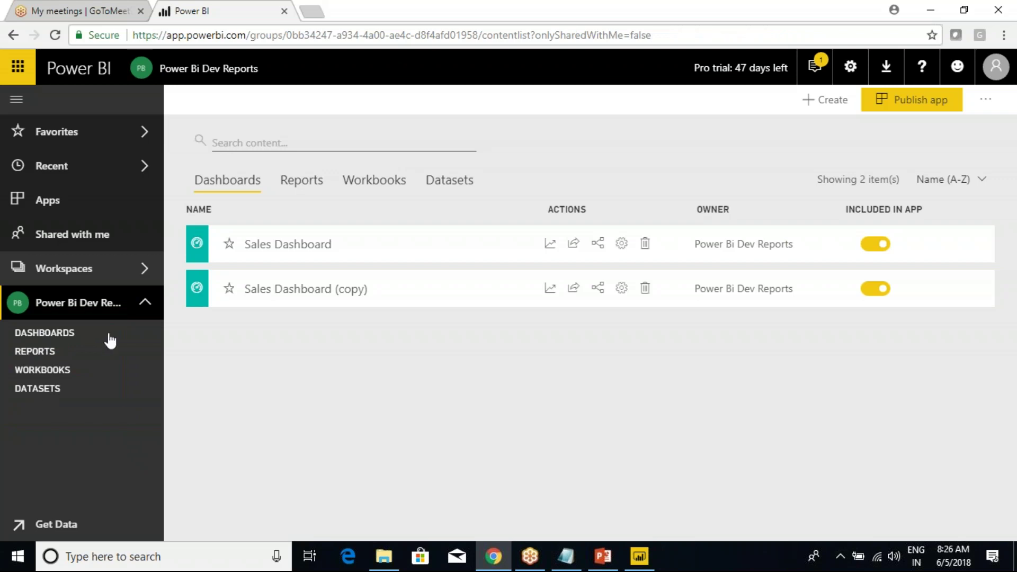
pyautogui.hotkey('ctrl', 'alt', 'd')
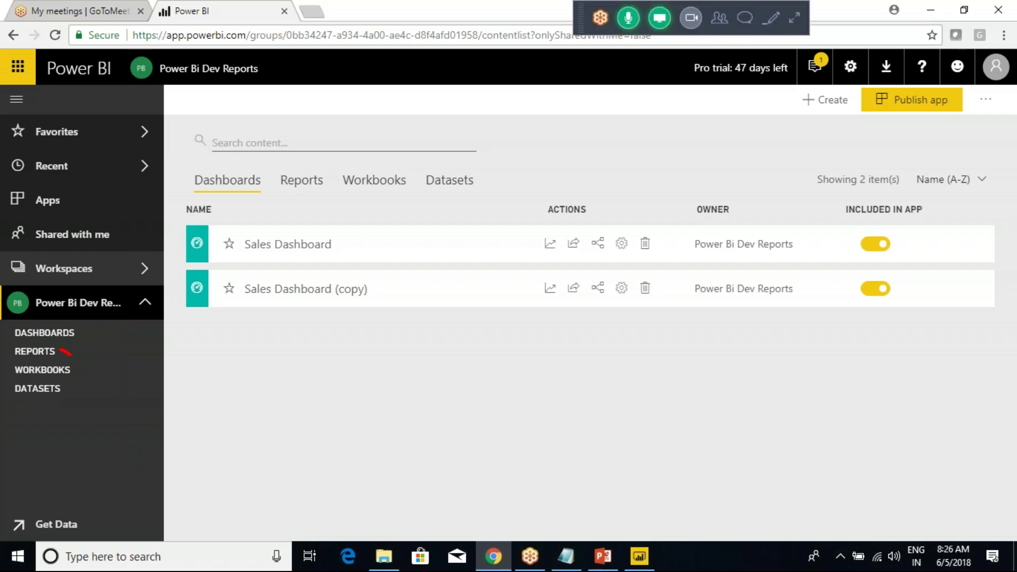
pyautogui.moveTo(73, 356); pyautogui.dragTo(119, 325)
pyautogui.hotkey('ctrl', 'alt', 'd')
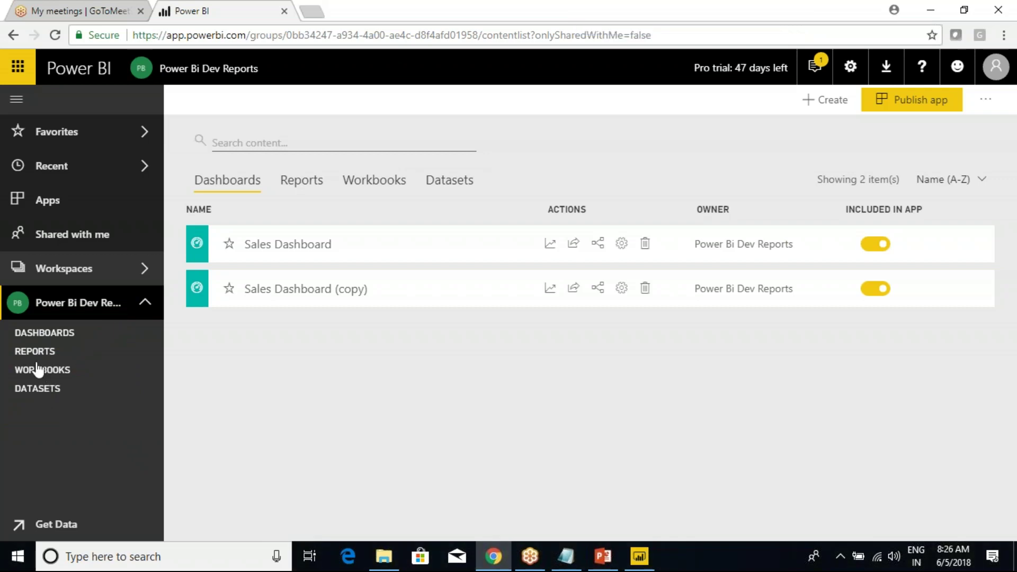
pyautogui.click(34, 352)
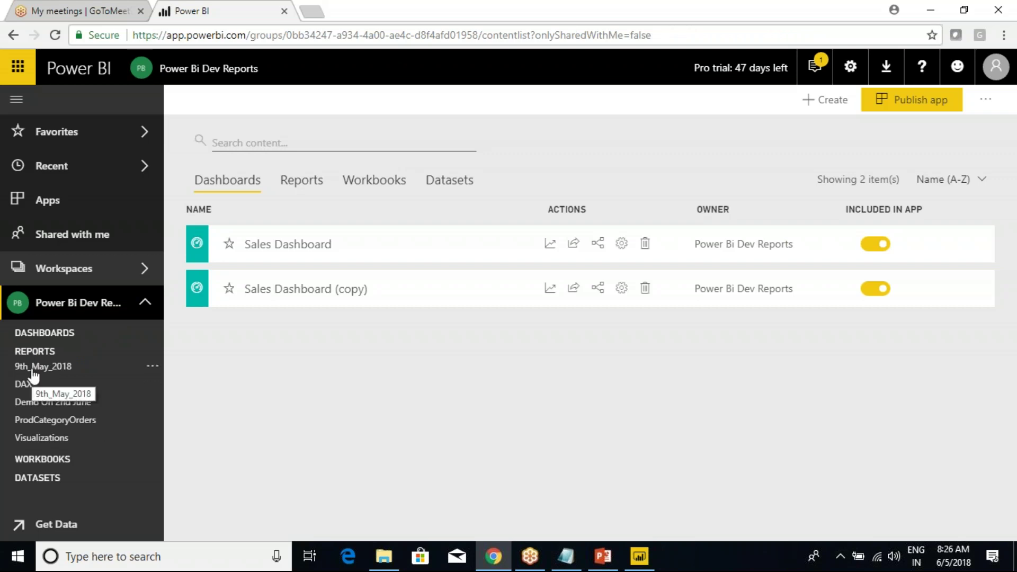
# Cancel a rename of 9th_May_2018, then open it from its '...' menu.
pyautogui.click(152, 370)
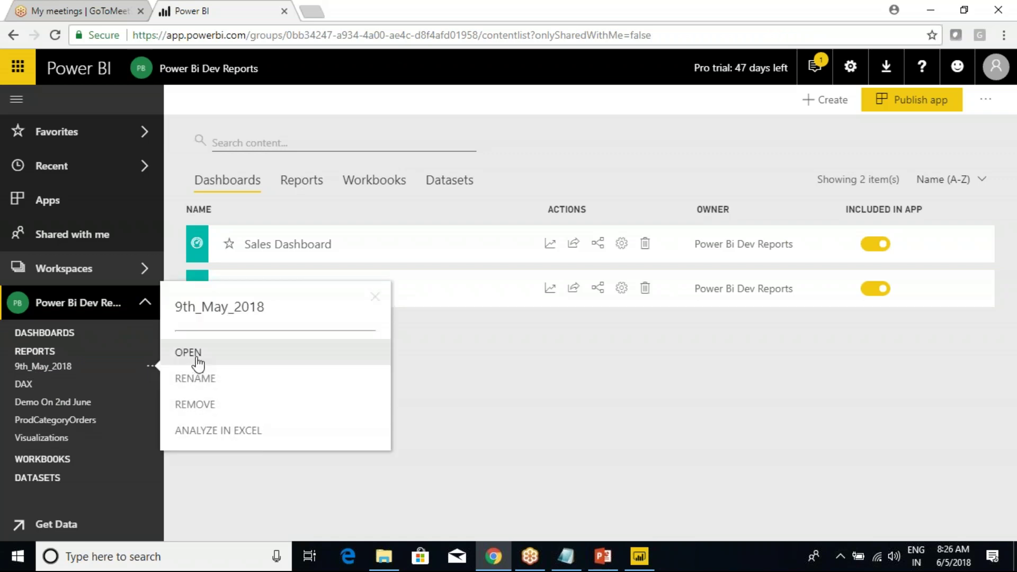
pyautogui.click(205, 378)
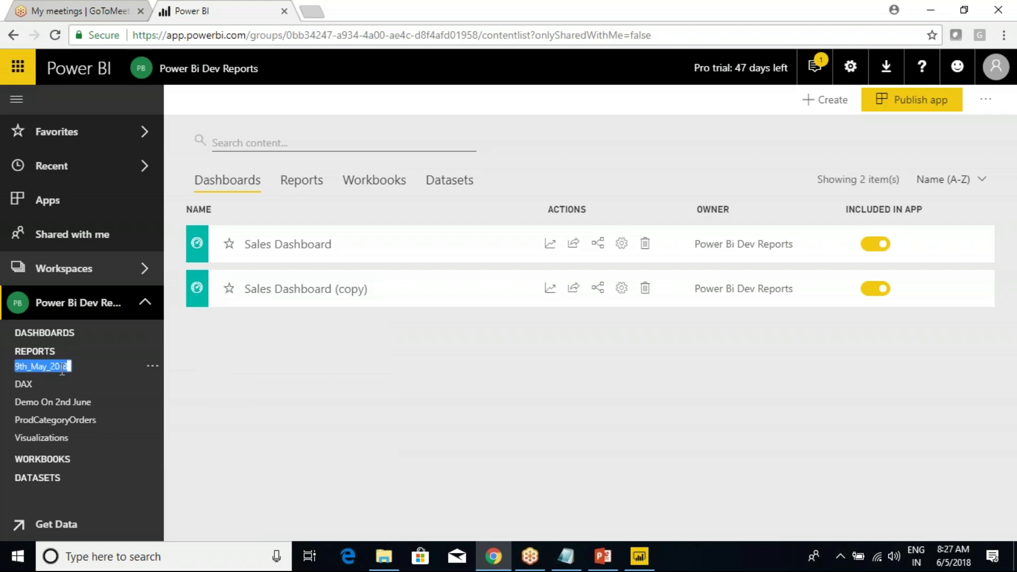
pyautogui.click(234, 399)
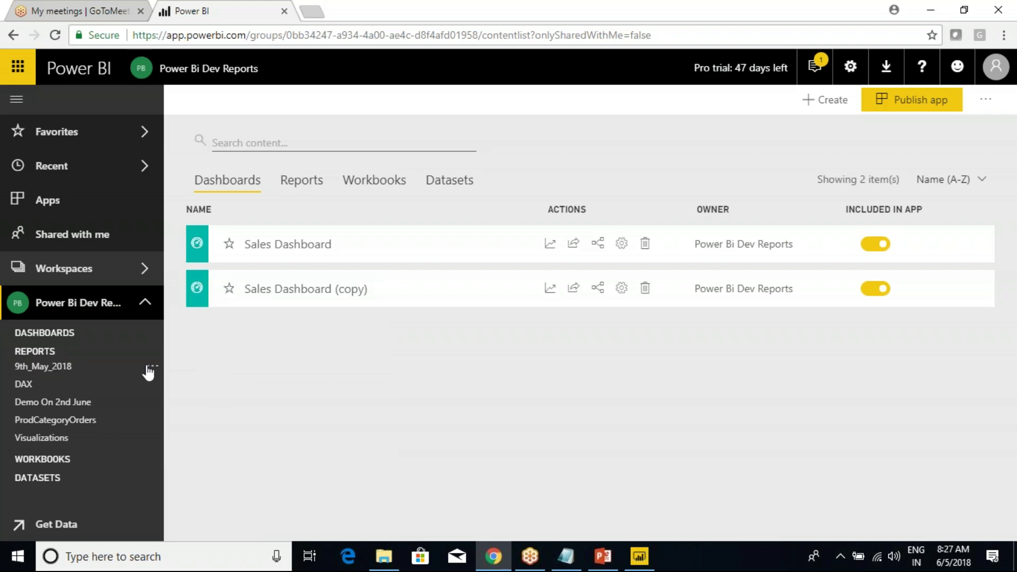
pyautogui.click(153, 366)
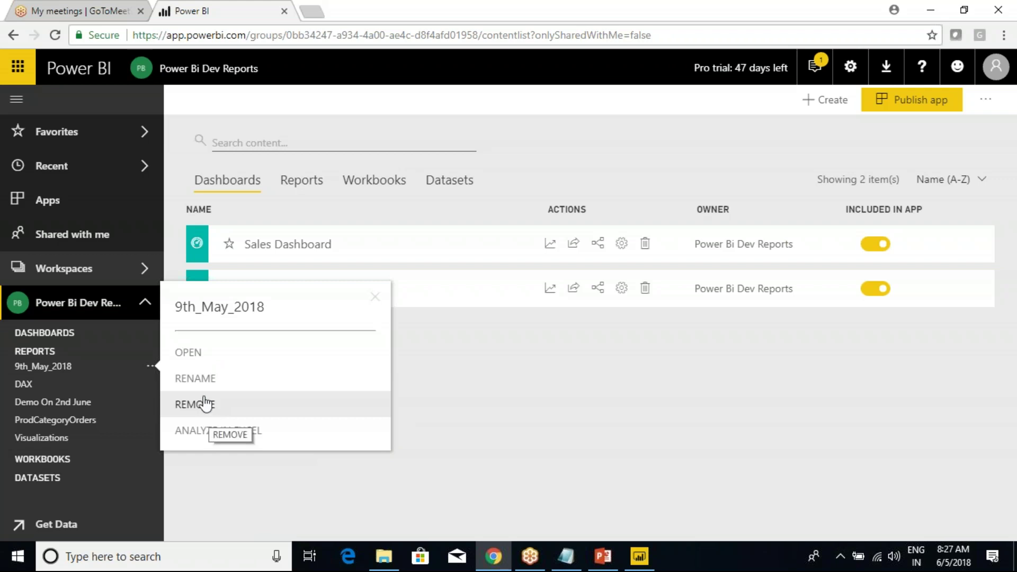
pyautogui.click(189, 354)
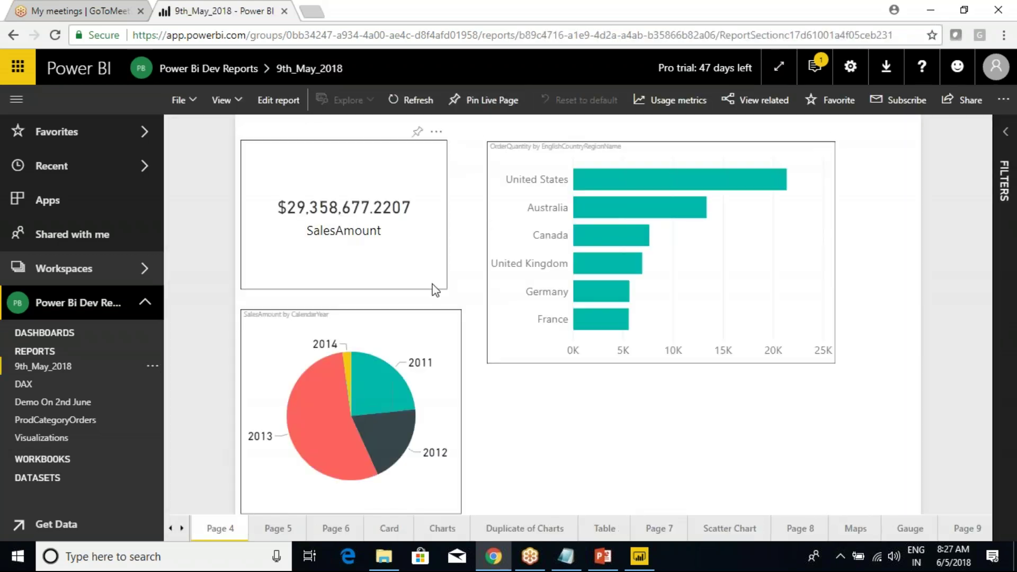
# Show Page 1 of the published report and compare it with the Desktop version.
pyautogui.click(170, 528)
pyautogui.click(170, 528)
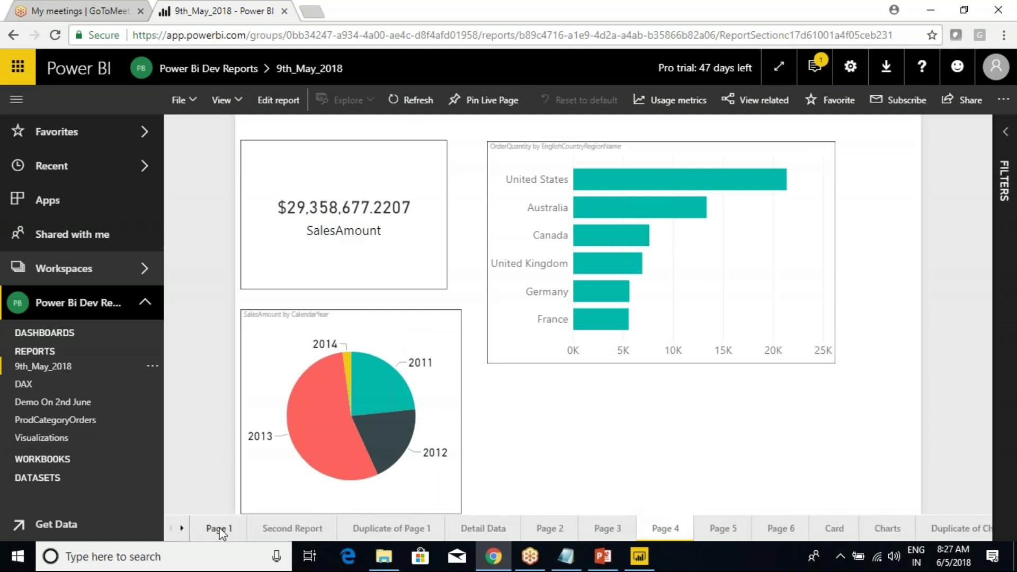
pyautogui.click(226, 529)
pyautogui.click(639, 556)
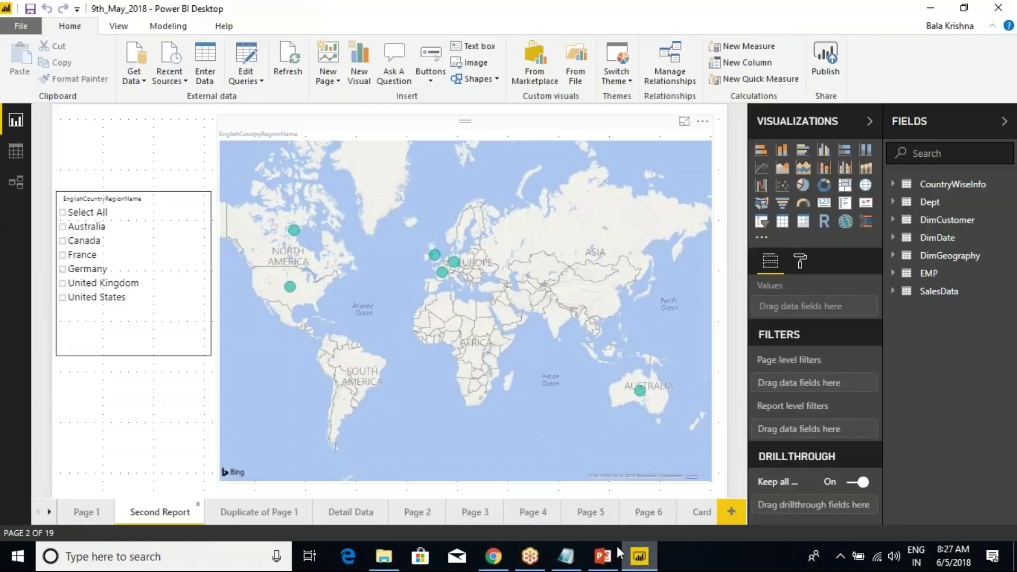
pyautogui.scroll(-5, 87, 515)
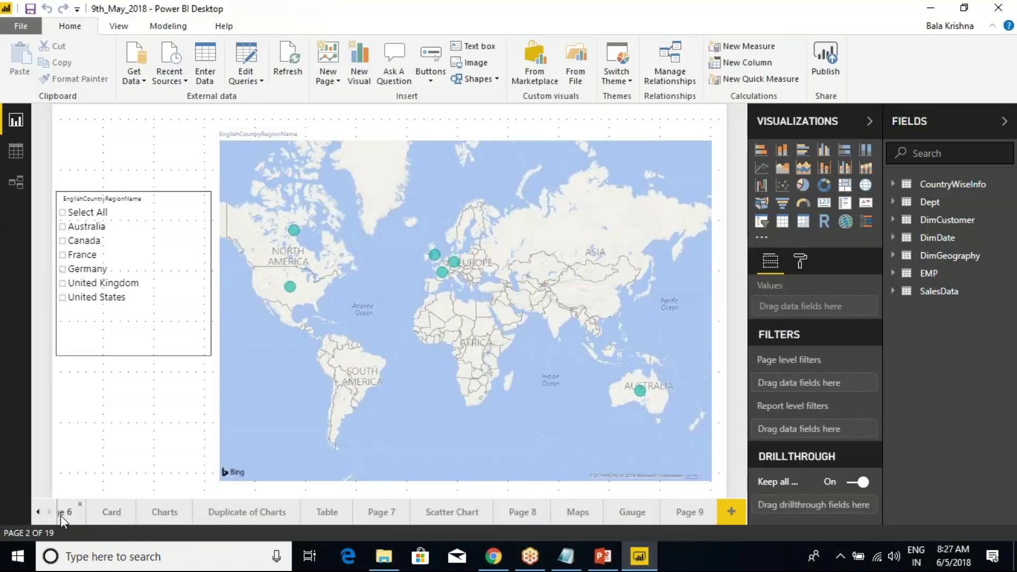
pyautogui.scroll(5, 85, 516)
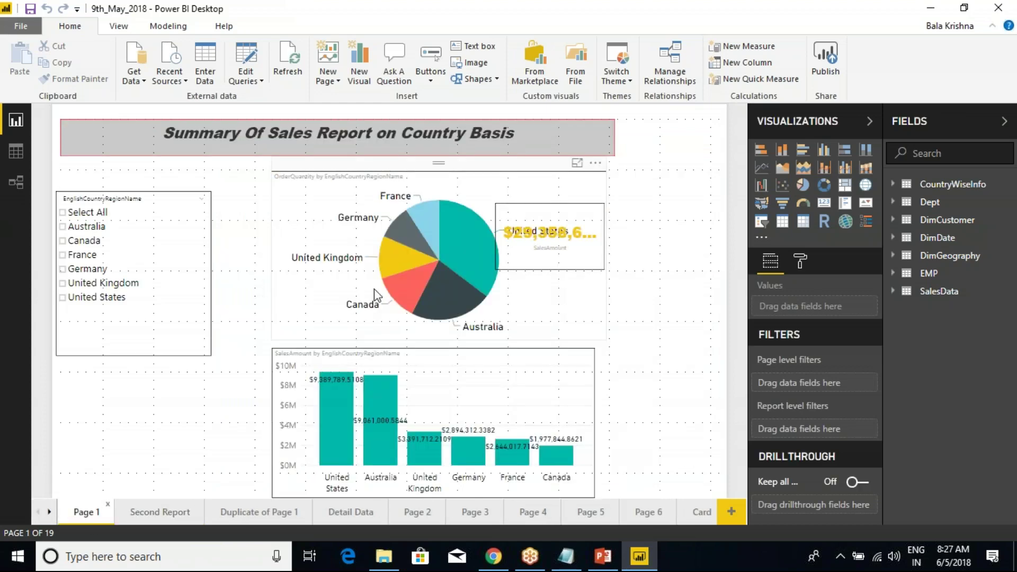
pyautogui.hotkey('alt', 'Tab')
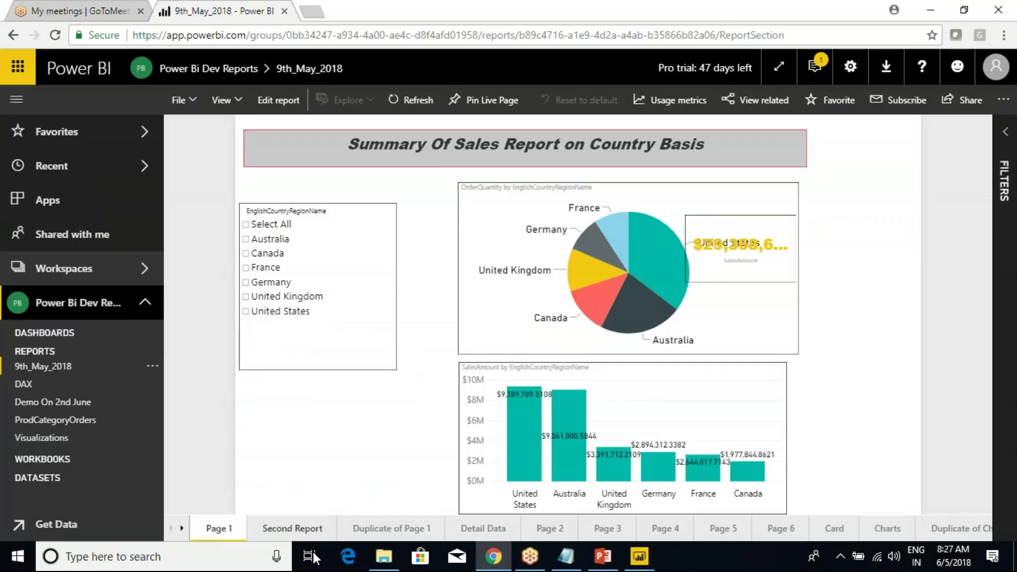
# Show Second Report and Duplicate of Page 1 in both versions, then close Power BI Desktop.
pyautogui.click(279, 530)
pyautogui.hotkey('alt', 'Tab')
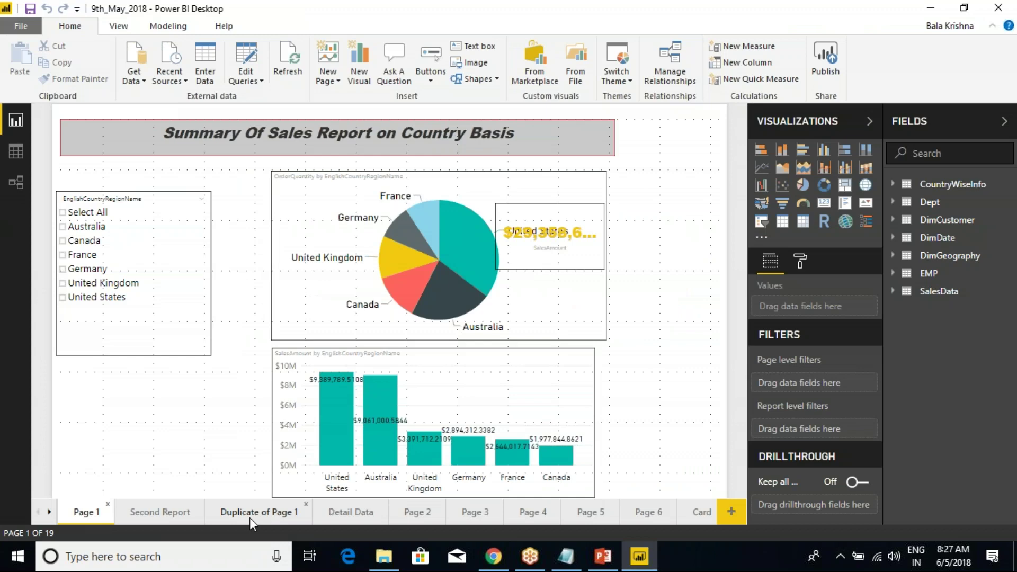
pyautogui.click(157, 516)
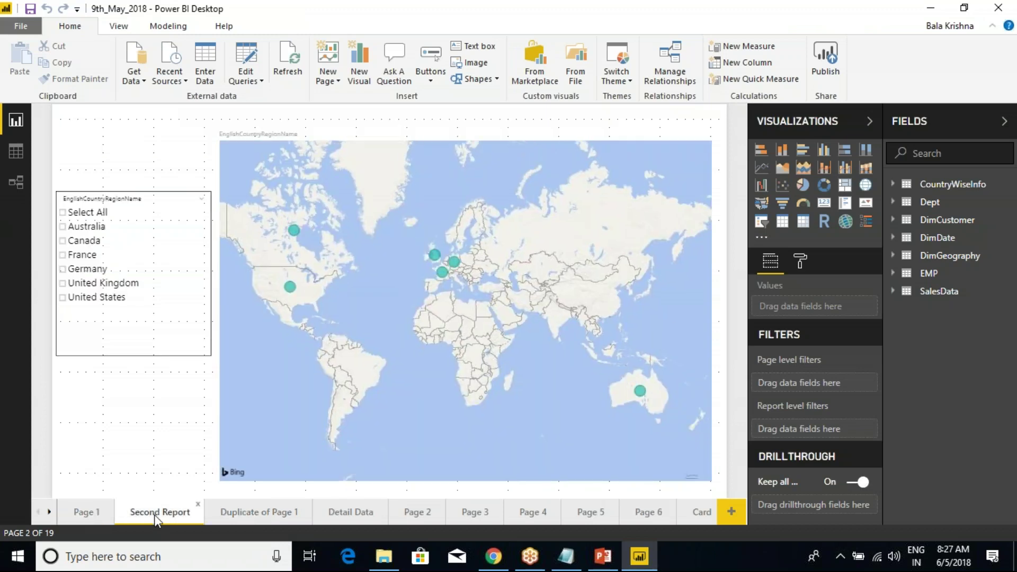
pyautogui.click(256, 516)
pyautogui.hotkey('alt', 'Tab')
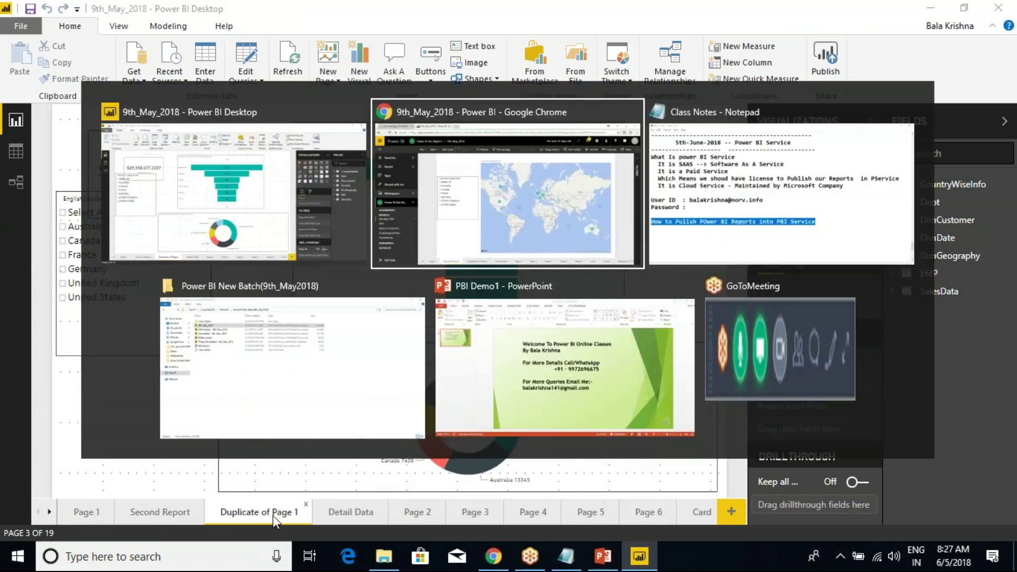
pyautogui.click(383, 529)
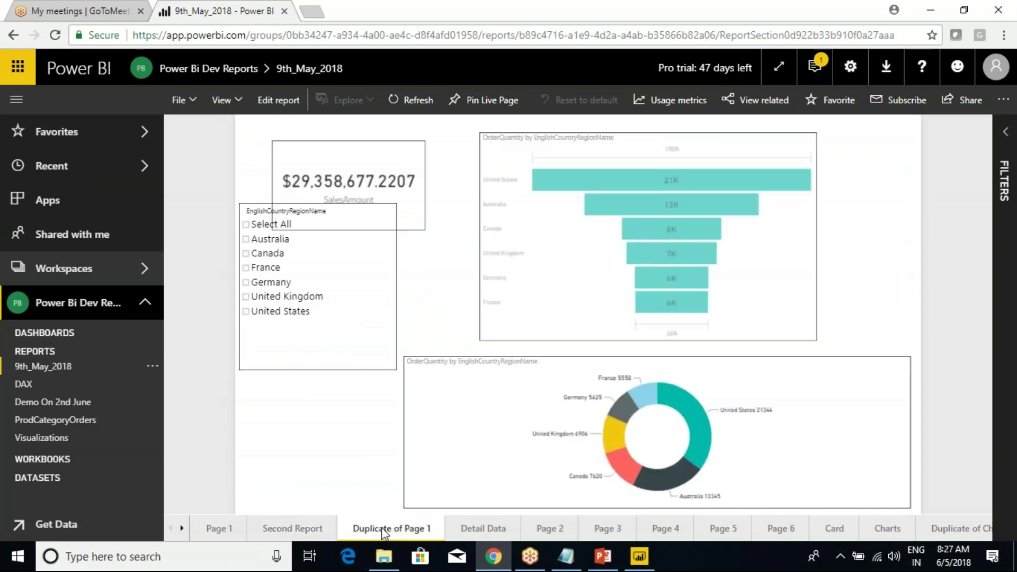
pyautogui.hotkey('alt', 'Tab')
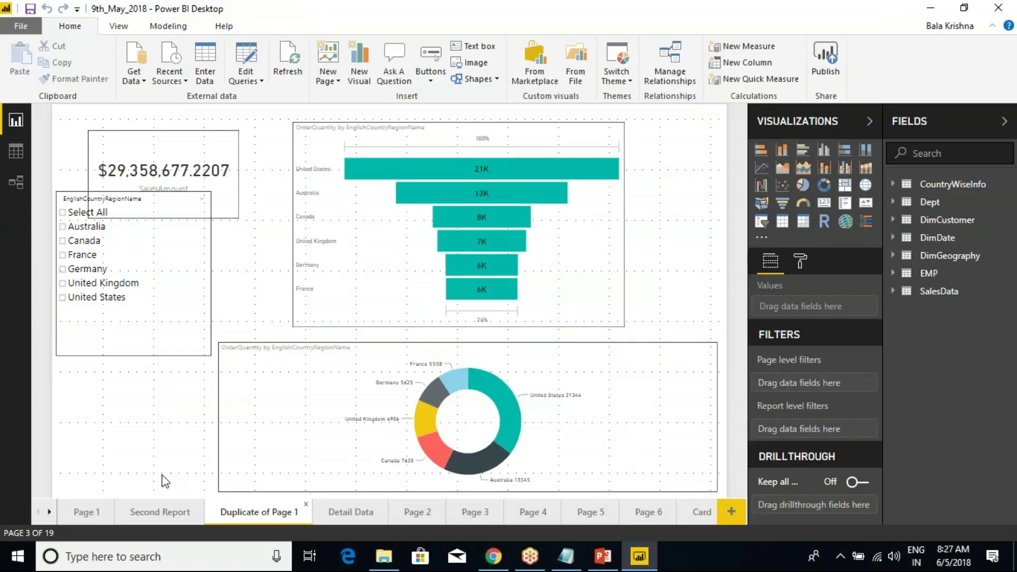
pyautogui.click(71, 517)
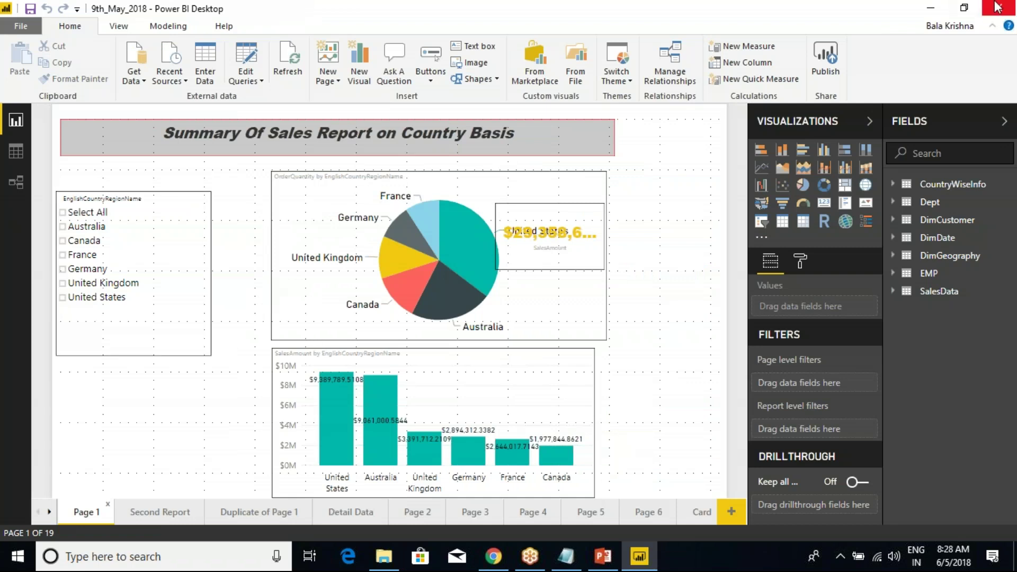
pyautogui.click(997, 6)
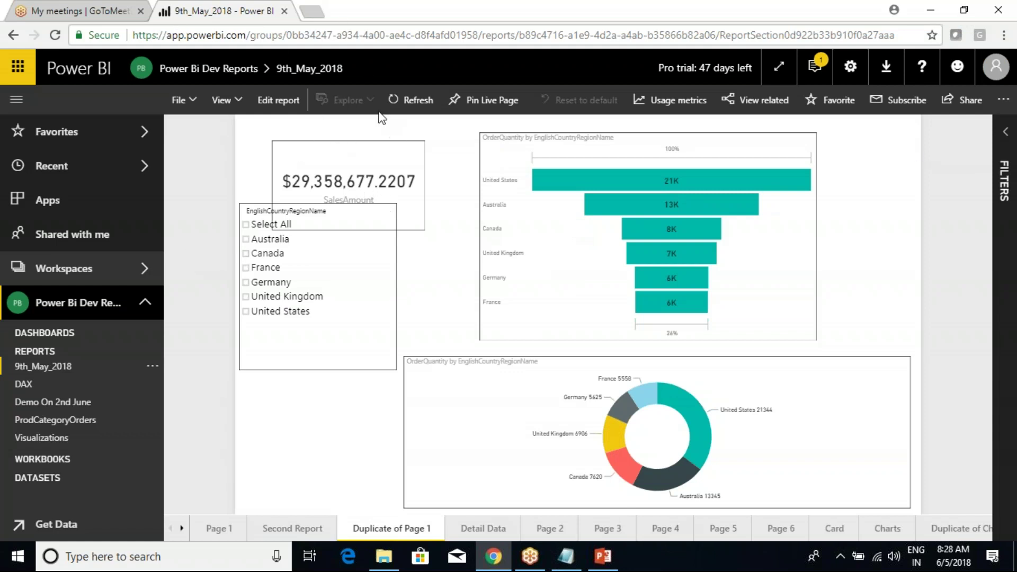
# Highlight SAAS and its Software As A Service explanation in the class notes.
pyautogui.click(339, 35)
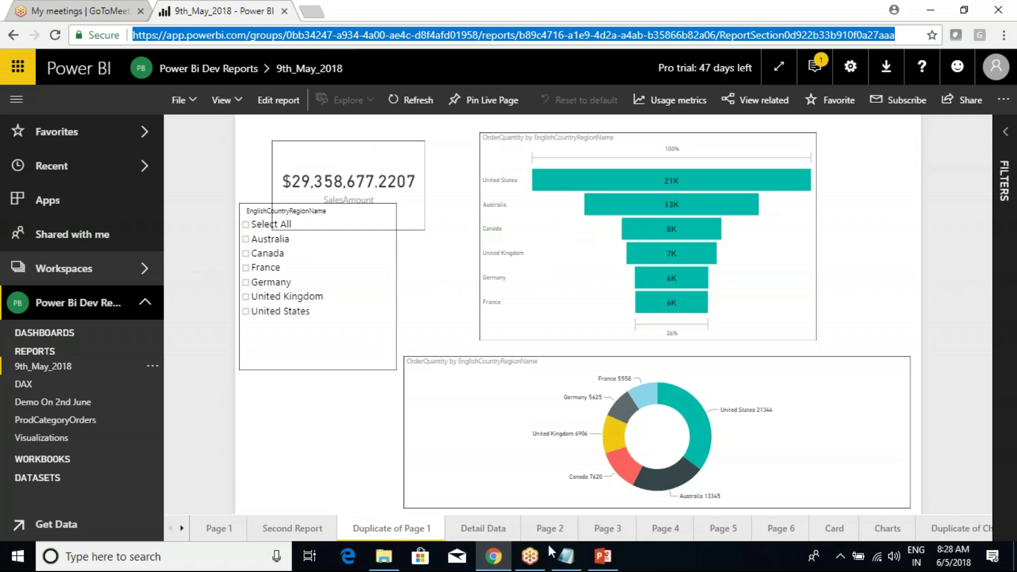
pyautogui.click(565, 556)
pyautogui.click(154, 294)
pyautogui.moveTo(115, 157); pyautogui.dragTo(168, 156)
pyautogui.click(335, 159)
pyautogui.moveTo(235, 156); pyautogui.dragTo(518, 153)
pyautogui.click(446, 173)
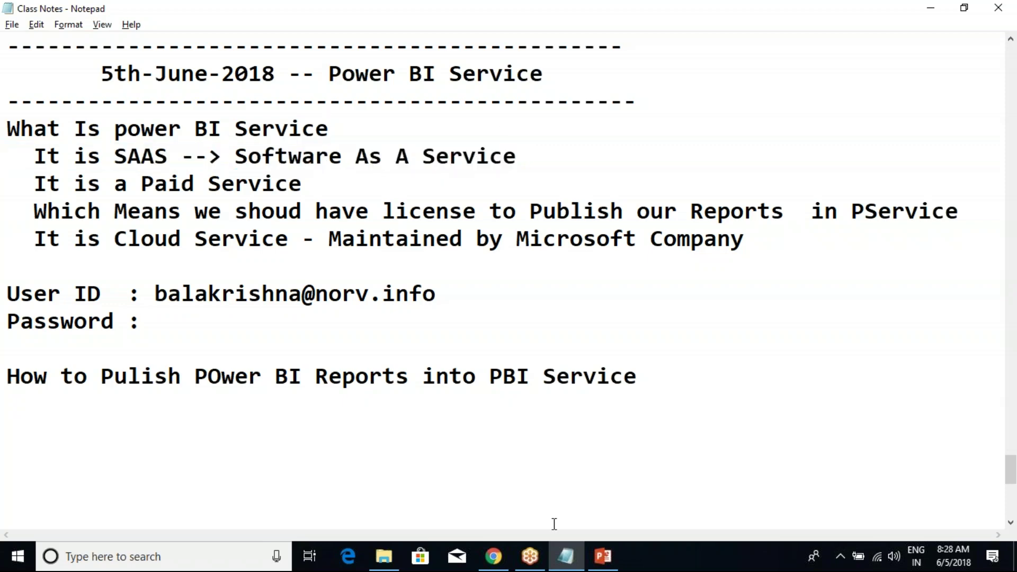
# Return to the published report and open a new blank browser tab.
pyautogui.click(493, 556)
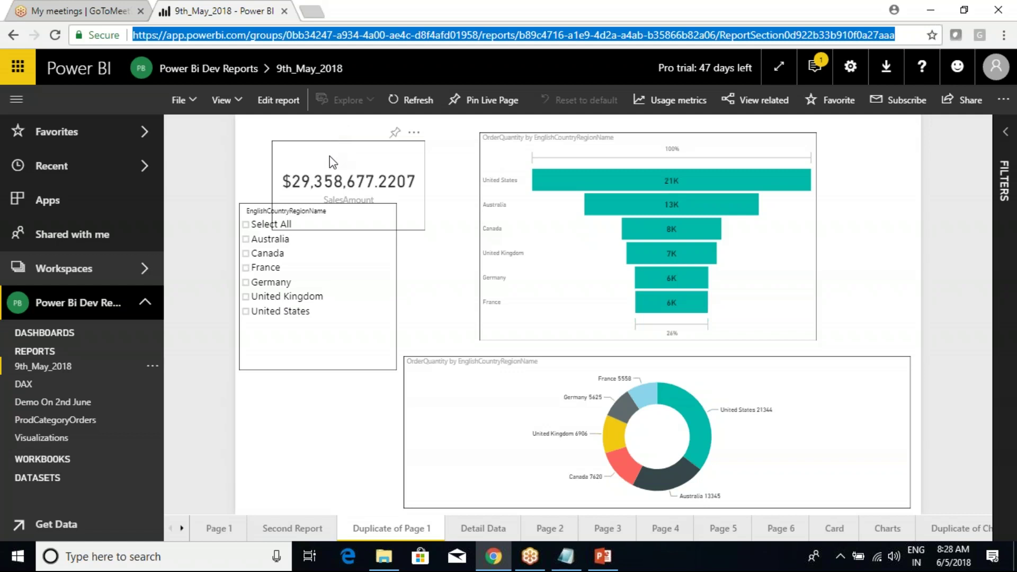
pyautogui.click(328, 35)
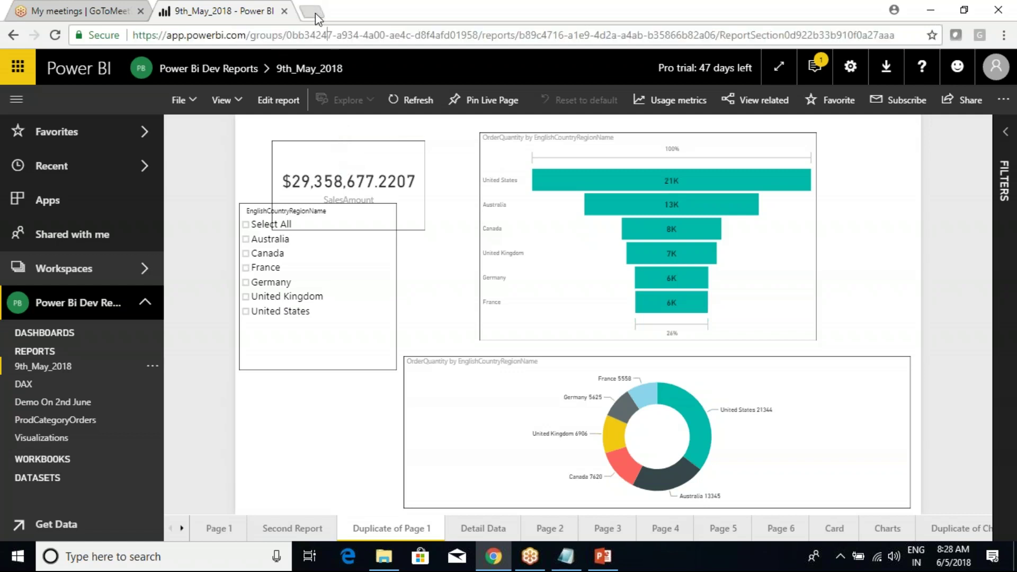
pyautogui.click(312, 11)
# Search 'power', go from Power BI Desktop to the Power BI Report Server page, then return to the report.
pyautogui.write('powerbi.microsoft.com download')
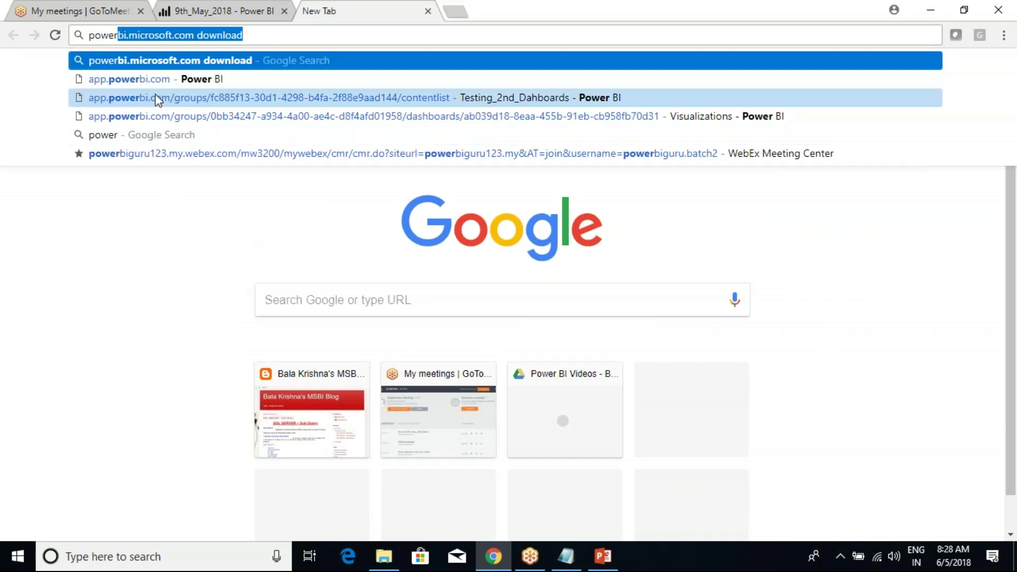
pyautogui.press('Return')
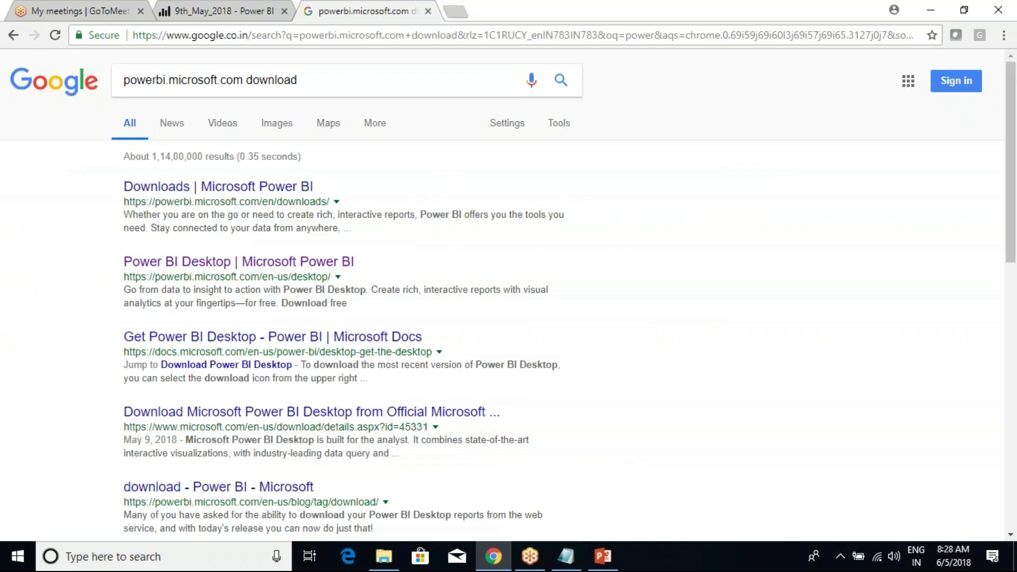
pyautogui.click(201, 263)
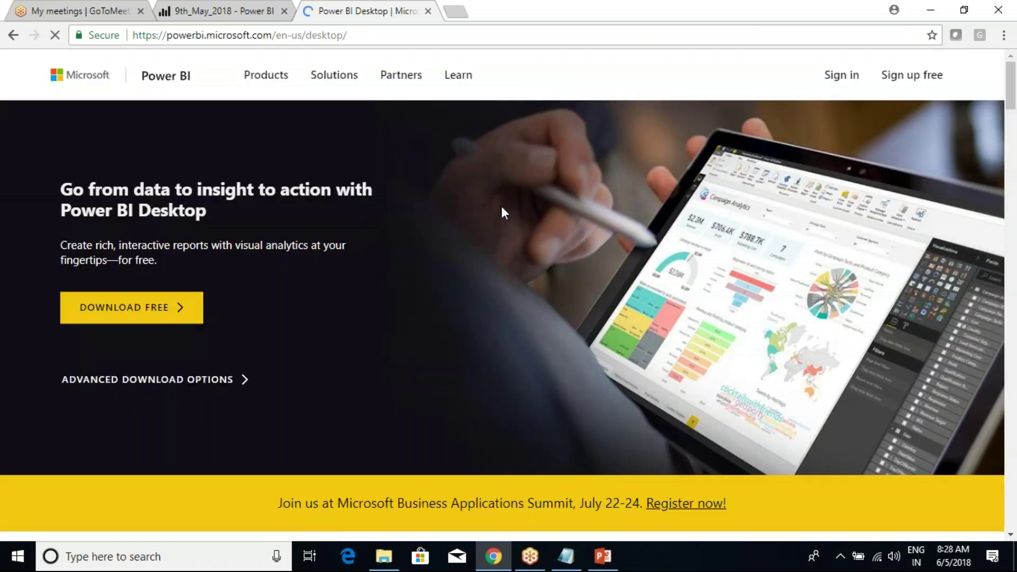
pyautogui.moveTo(256, 80)
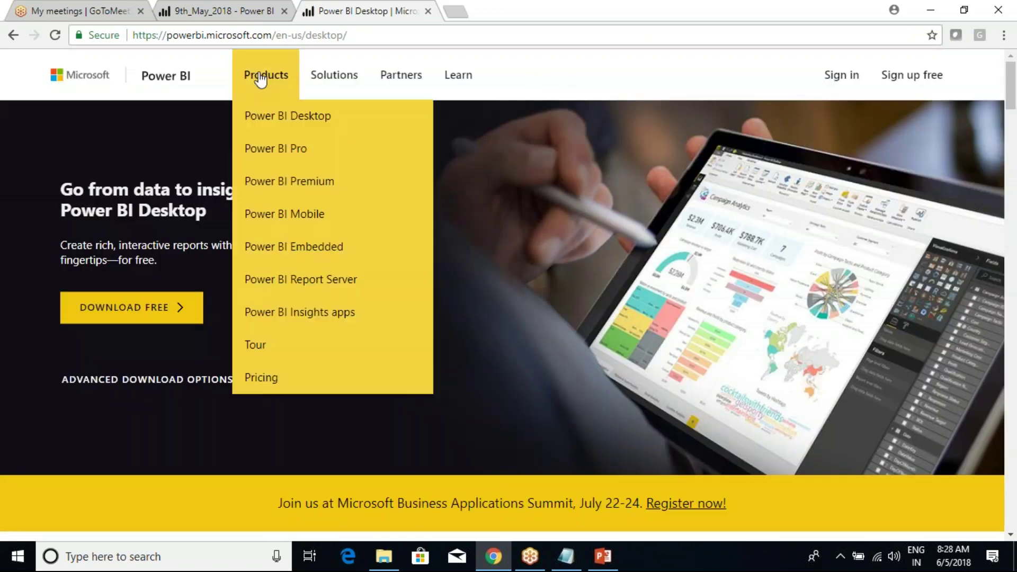
pyautogui.click(293, 280)
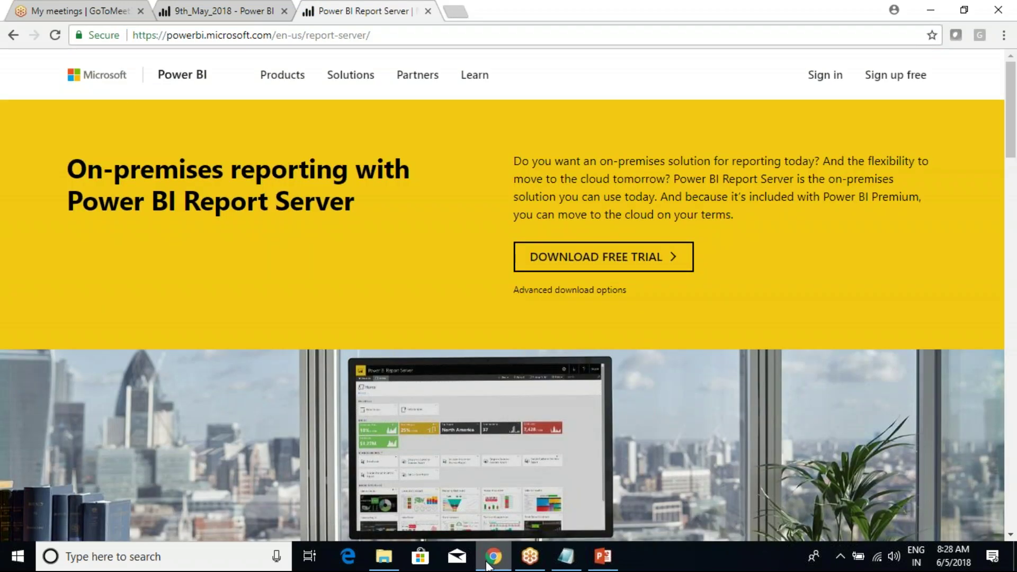
pyautogui.click(224, 10)
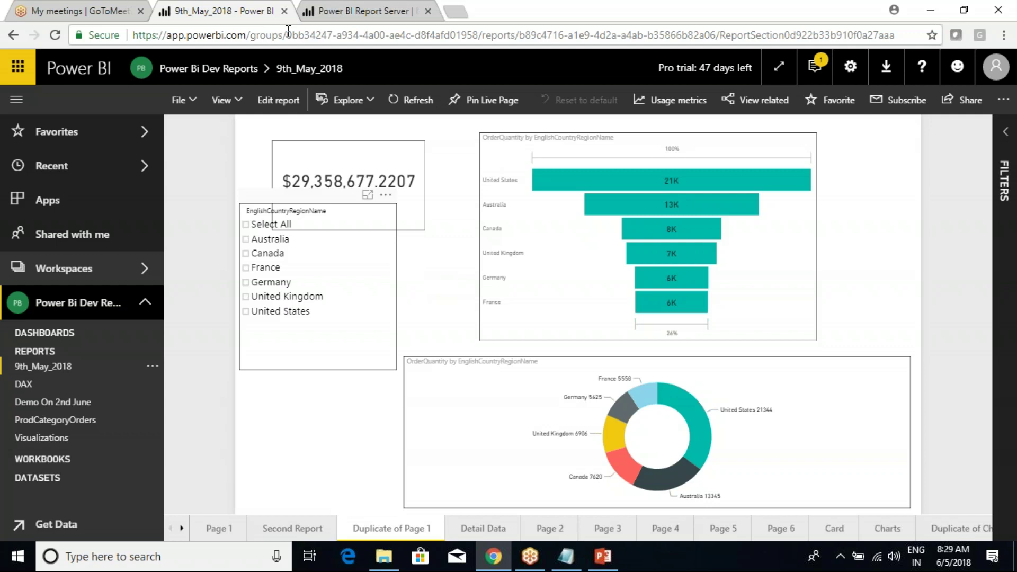
pyautogui.click(365, 9)
pyautogui.moveTo(291, 74)
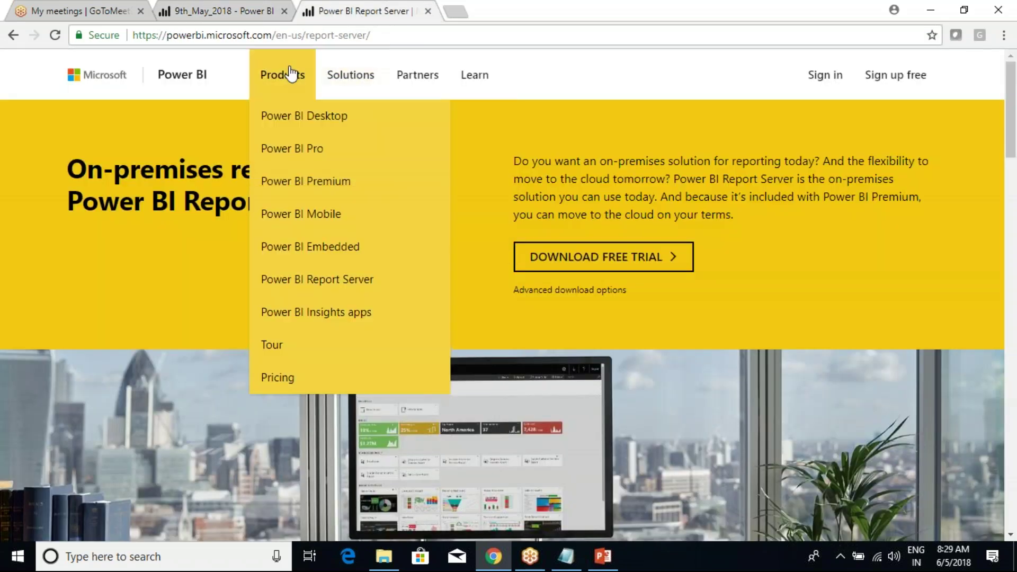
pyautogui.click(324, 286)
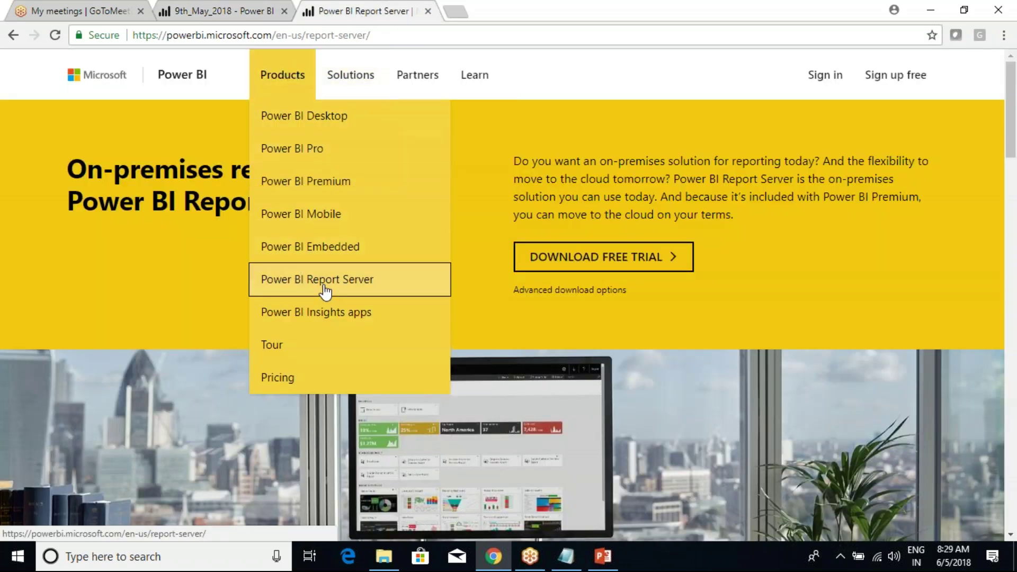
pyautogui.moveTo(68, 170); pyautogui.dragTo(356, 200)
pyautogui.click(356, 200)
pyautogui.moveTo(70, 174); pyautogui.dragTo(224, 169)
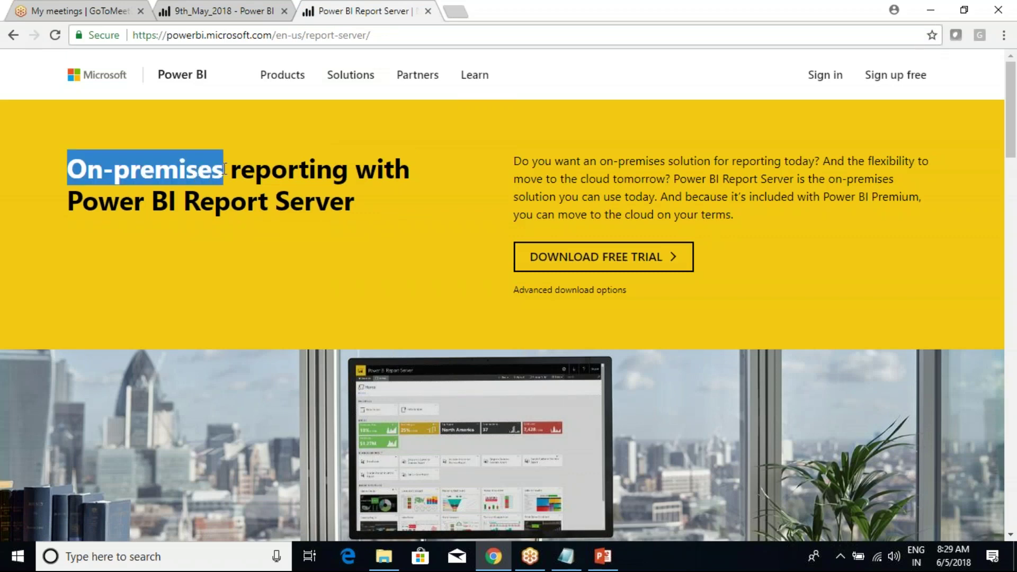
pyautogui.click(200, 172)
pyautogui.moveTo(70, 174); pyautogui.dragTo(209, 171)
pyautogui.click(92, 191)
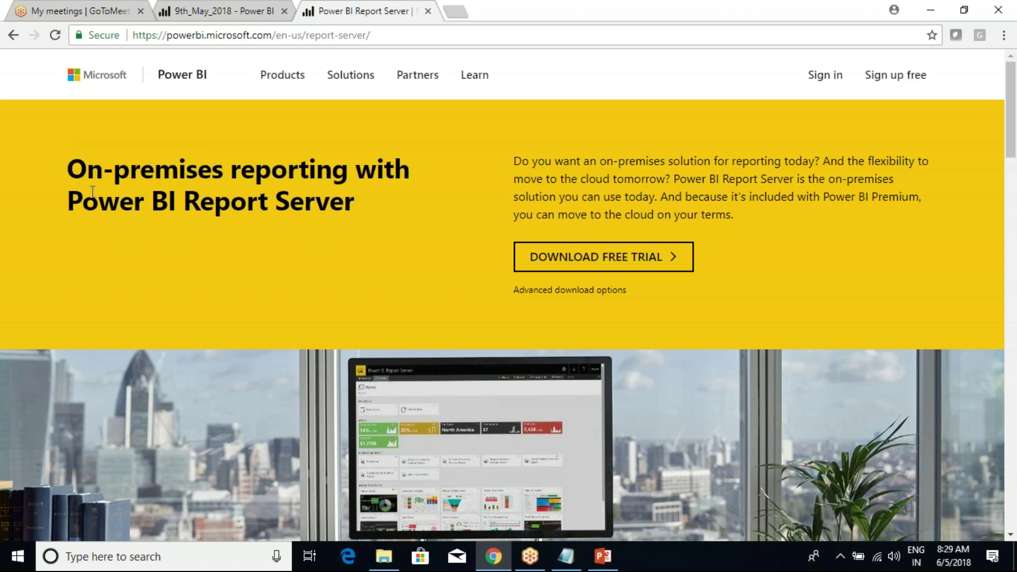
pyautogui.moveTo(70, 172); pyautogui.dragTo(219, 171)
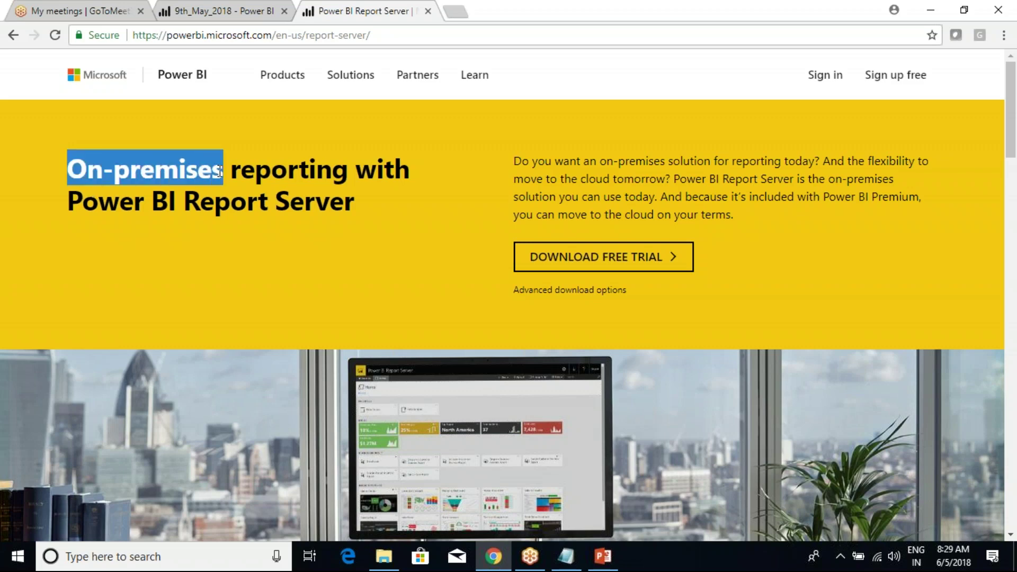
pyautogui.click(173, 186)
pyautogui.moveTo(72, 174); pyautogui.dragTo(201, 174)
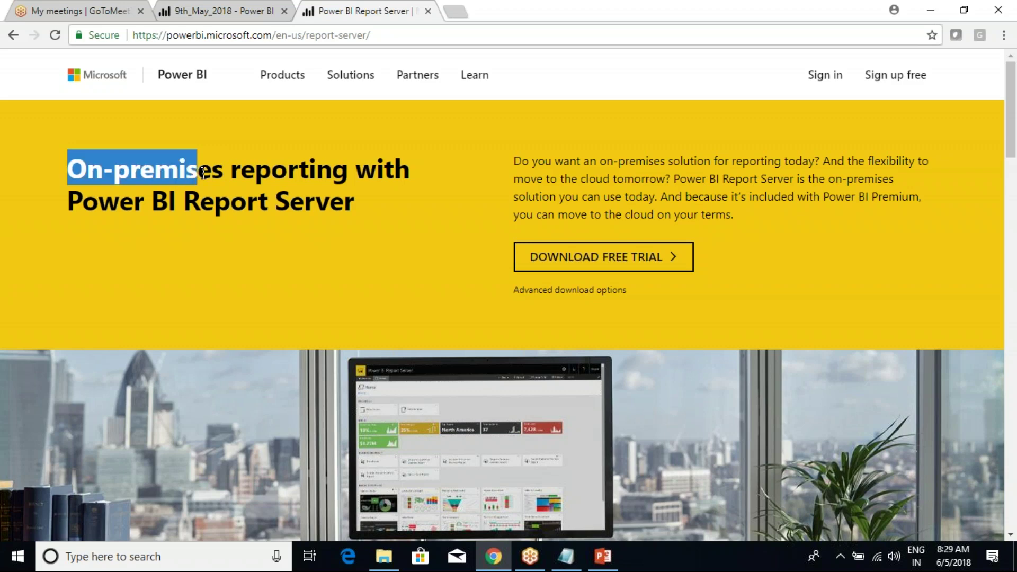
pyautogui.click(83, 167)
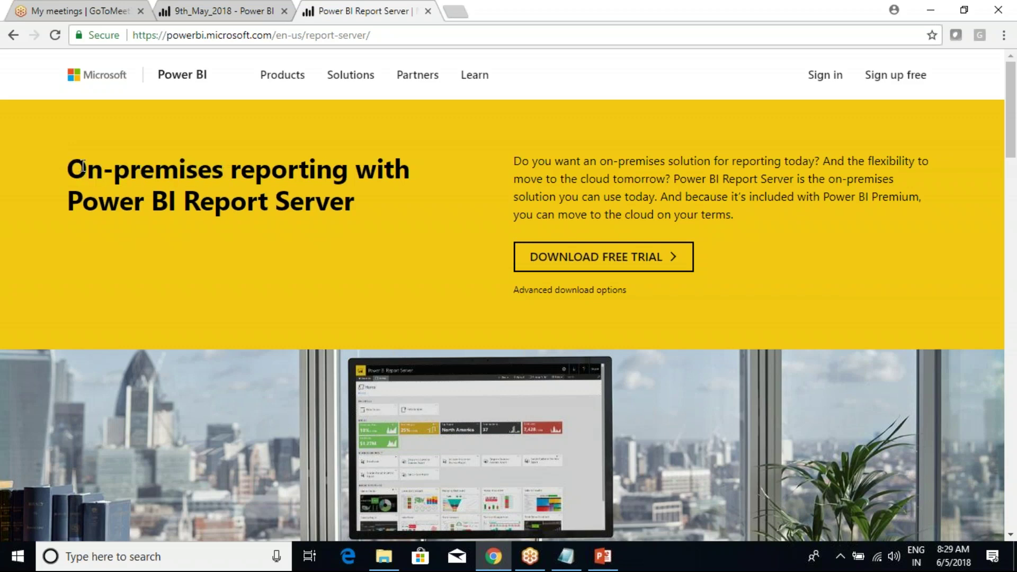
pyautogui.moveTo(83, 168); pyautogui.dragTo(215, 179)
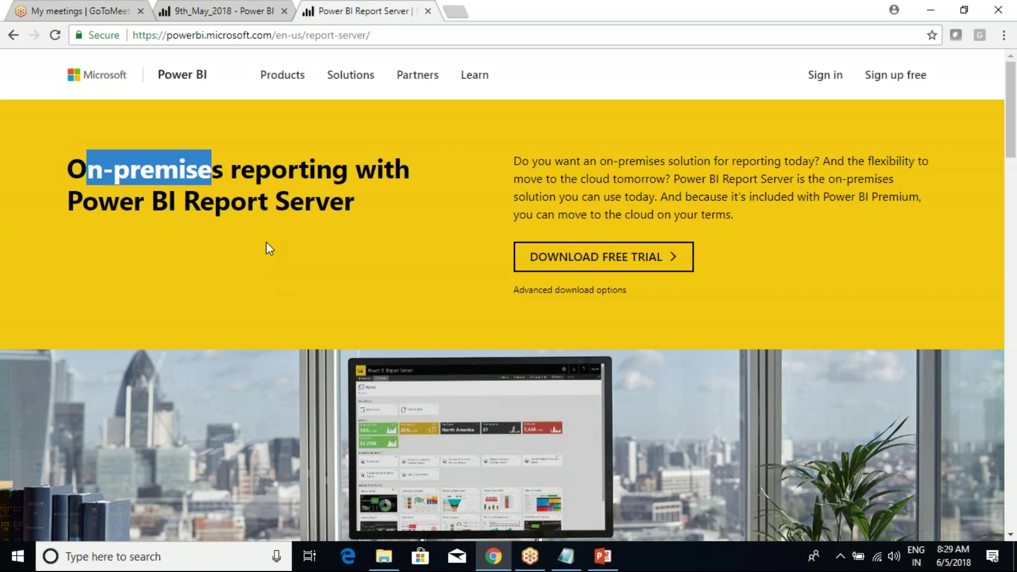
pyautogui.click(252, 202)
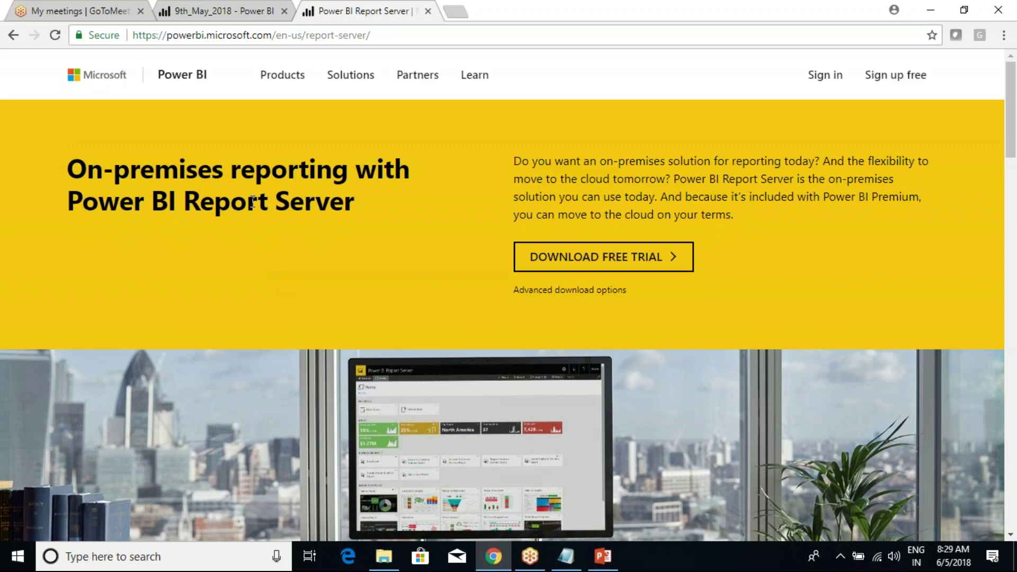
pyautogui.moveTo(71, 171); pyautogui.dragTo(301, 175)
pyautogui.click(338, 188)
pyautogui.moveTo(85, 203); pyautogui.dragTo(355, 204)
pyautogui.click(356, 206)
pyautogui.moveTo(69, 169); pyautogui.dragTo(356, 206)
pyautogui.click(354, 187)
pyautogui.click(223, 11)
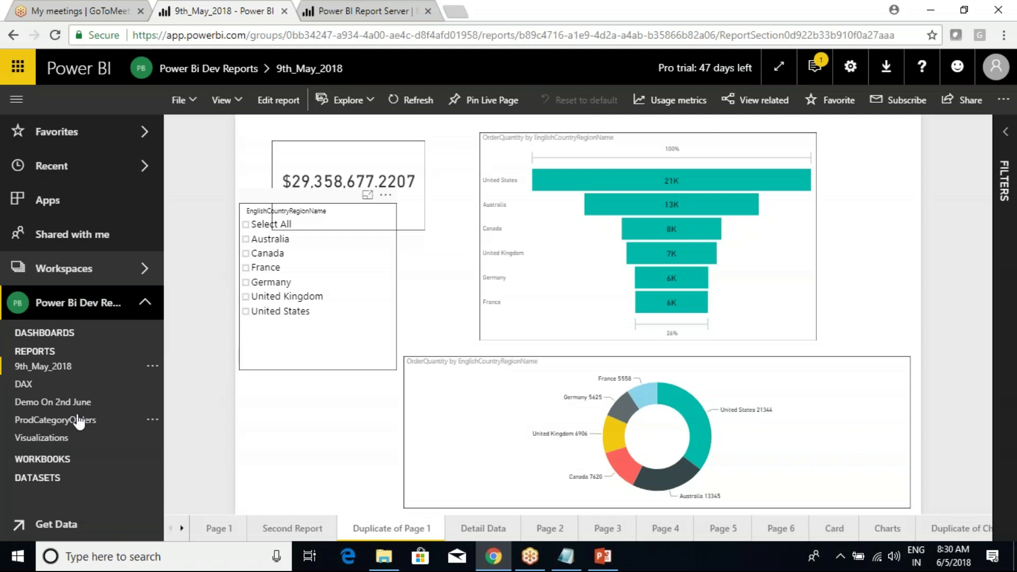
pyautogui.click(343, 8)
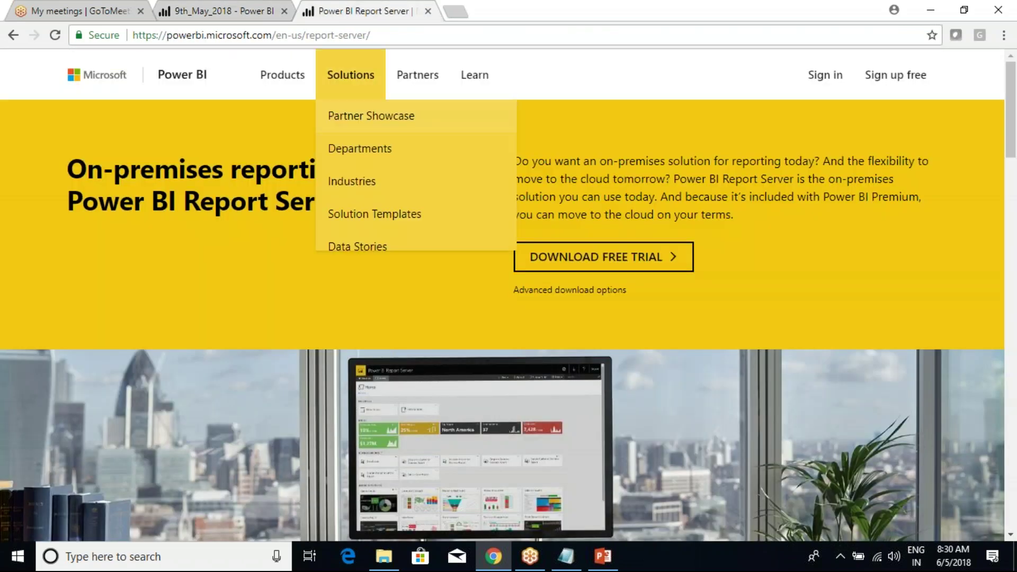
pyautogui.moveTo(78, 168); pyautogui.dragTo(361, 190)
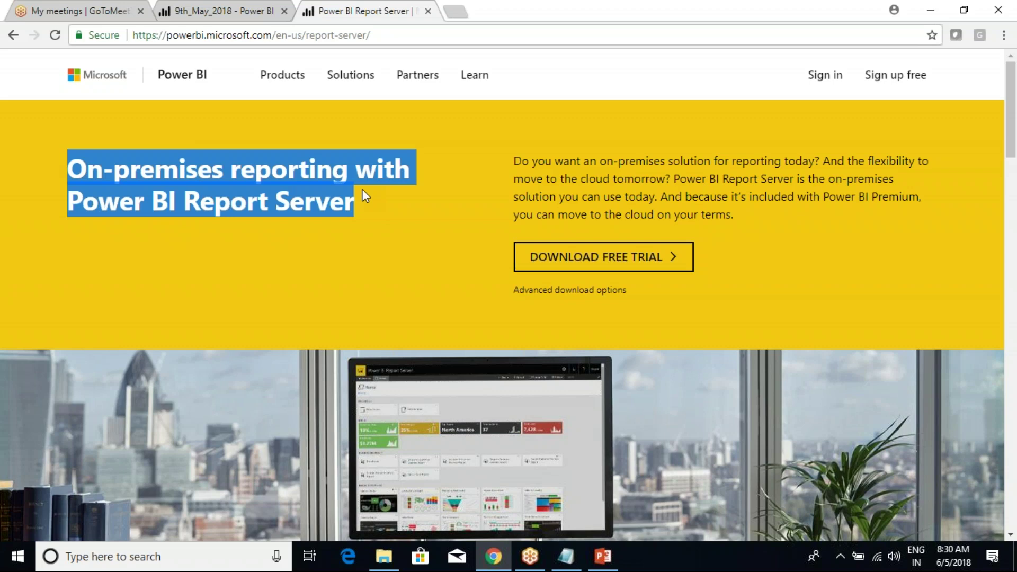
pyautogui.click(327, 174)
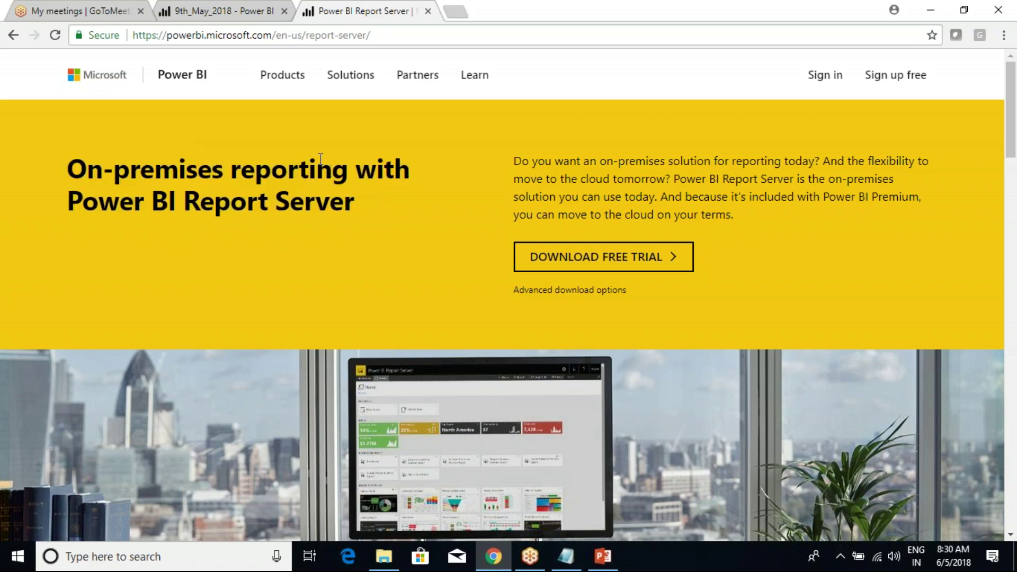
pyautogui.moveTo(75, 168); pyautogui.dragTo(383, 202)
pyautogui.click(383, 202)
pyautogui.click(256, 12)
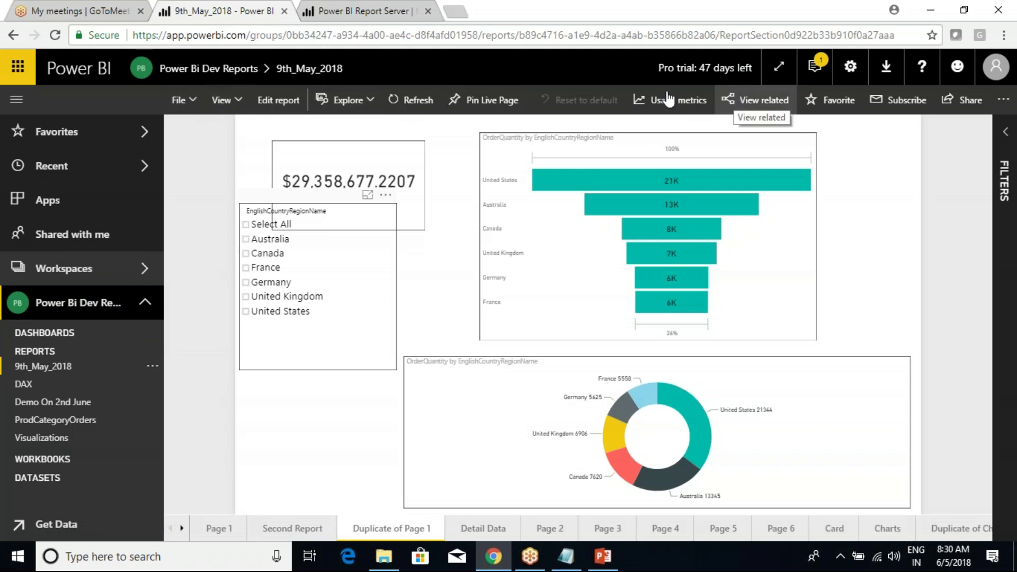
# Glance at the report's View menu, then switch to the class notes and back to the report.
pyautogui.click(221, 100)
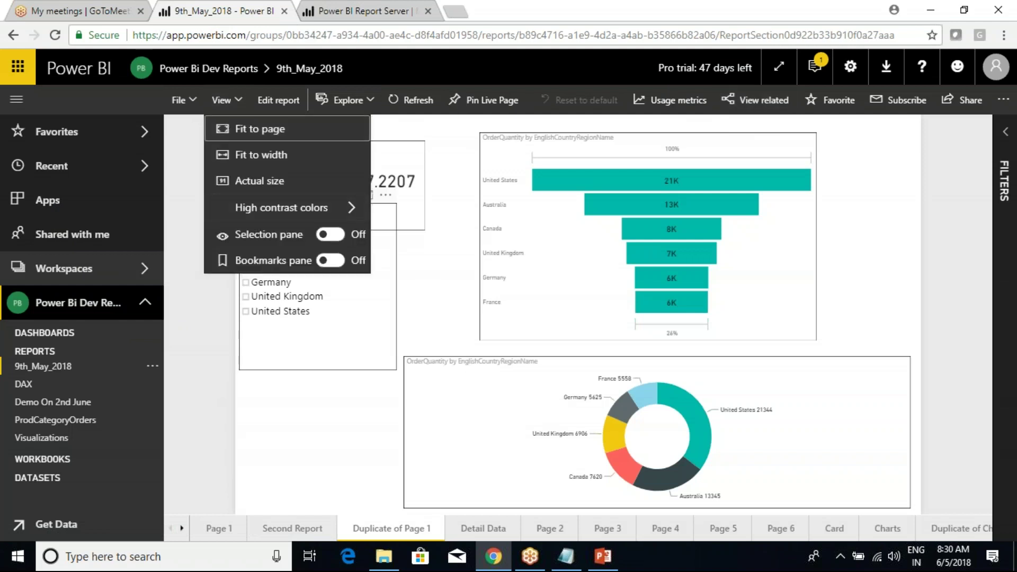
pyautogui.click(294, 437)
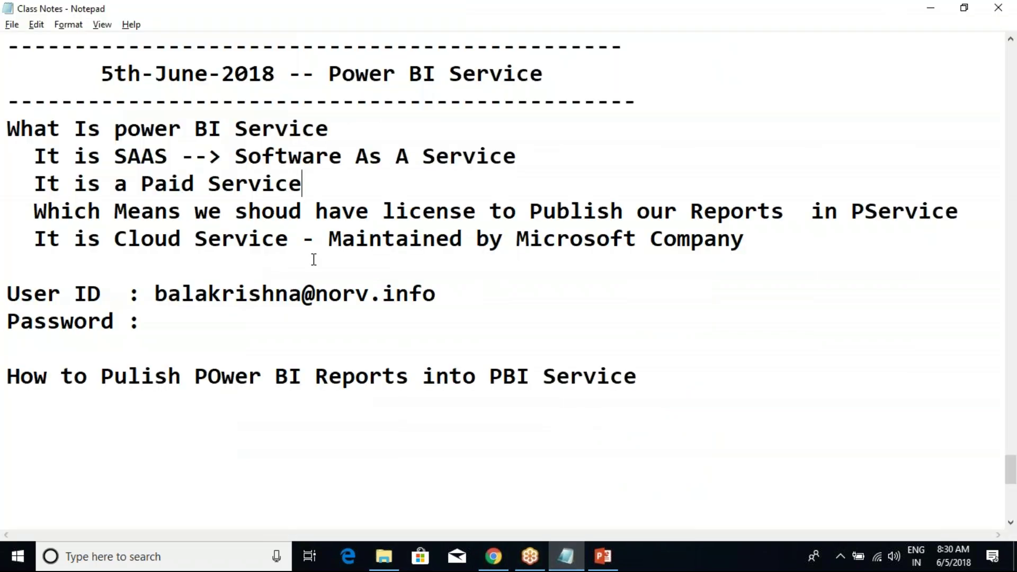
pyautogui.click(566, 556)
pyautogui.moveTo(493, 564)
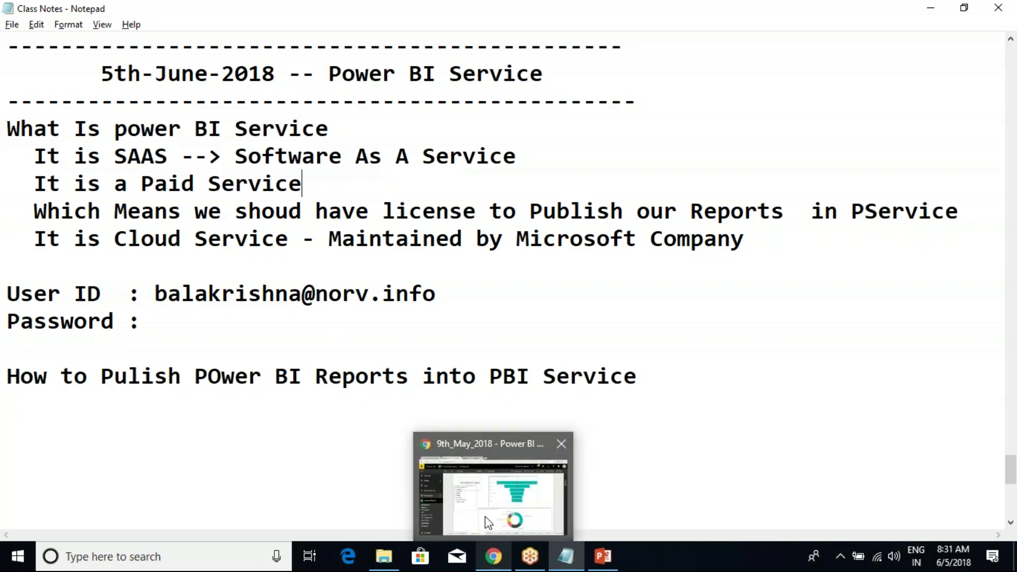
pyautogui.click(488, 523)
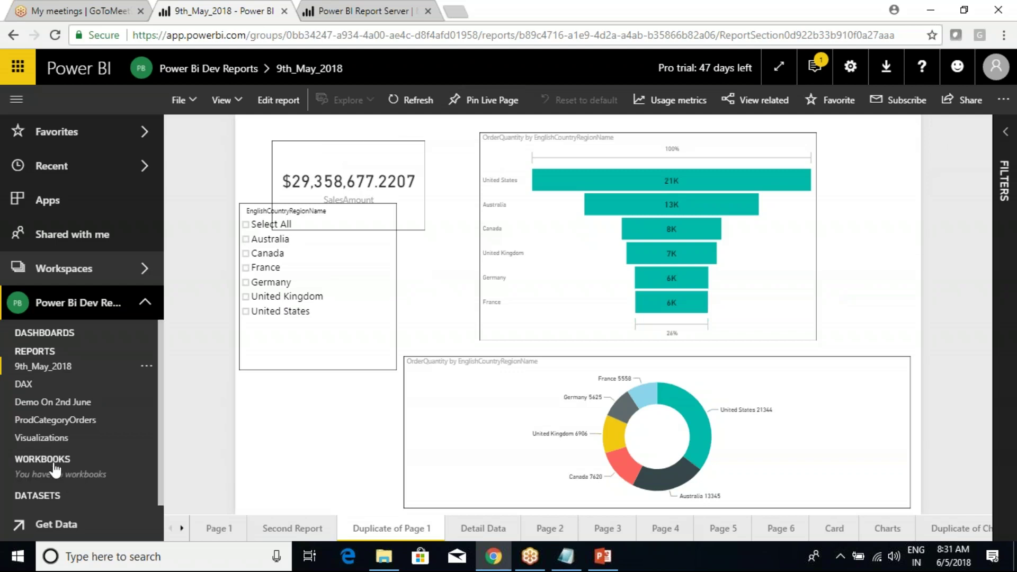
# Expand the workspace's datasets and open the options menu for the 9th_May_2018 dataset.
pyautogui.click(55, 477)
pyautogui.scroll(-1, 56, 476)
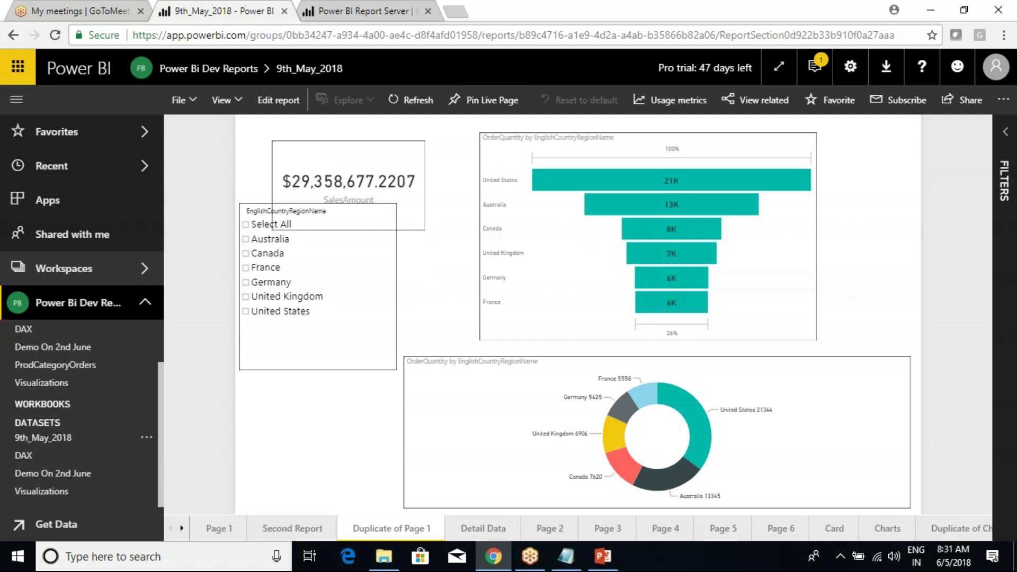
pyautogui.click(147, 438)
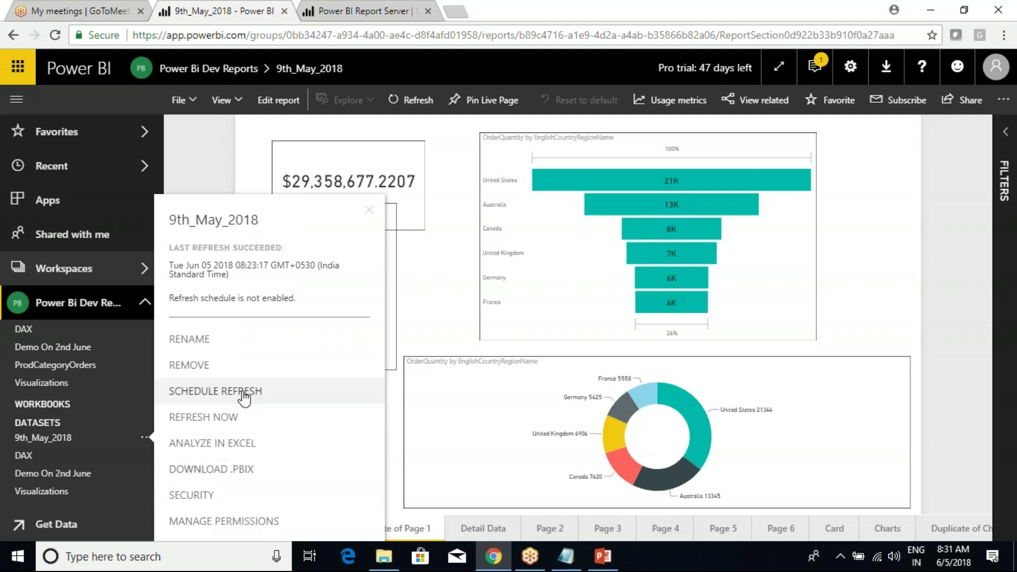
# Dismiss the settings menu and go to the Apps page listing PowerBI_8PMBatch.
pyautogui.click(850, 66)
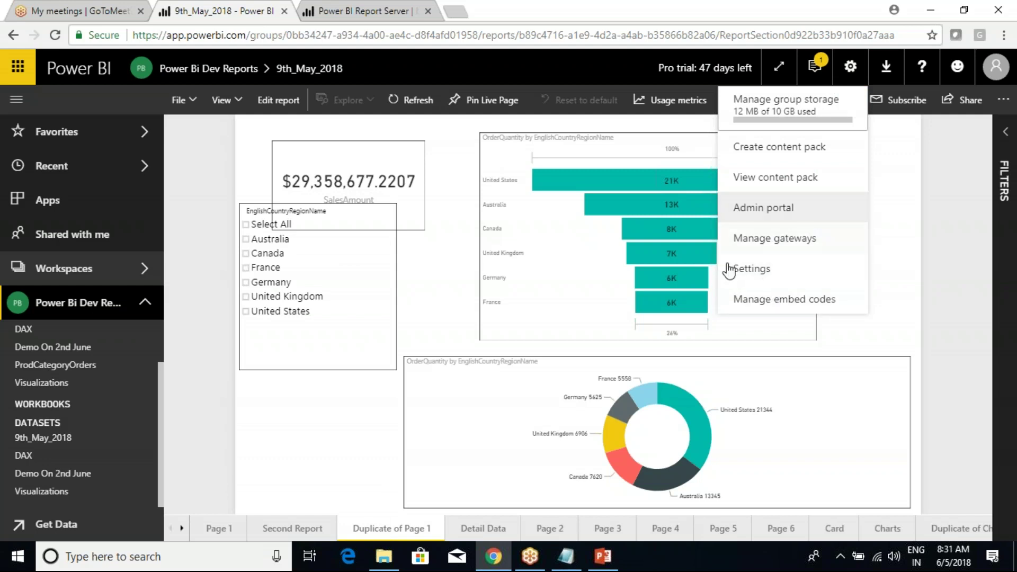
pyautogui.click(932, 188)
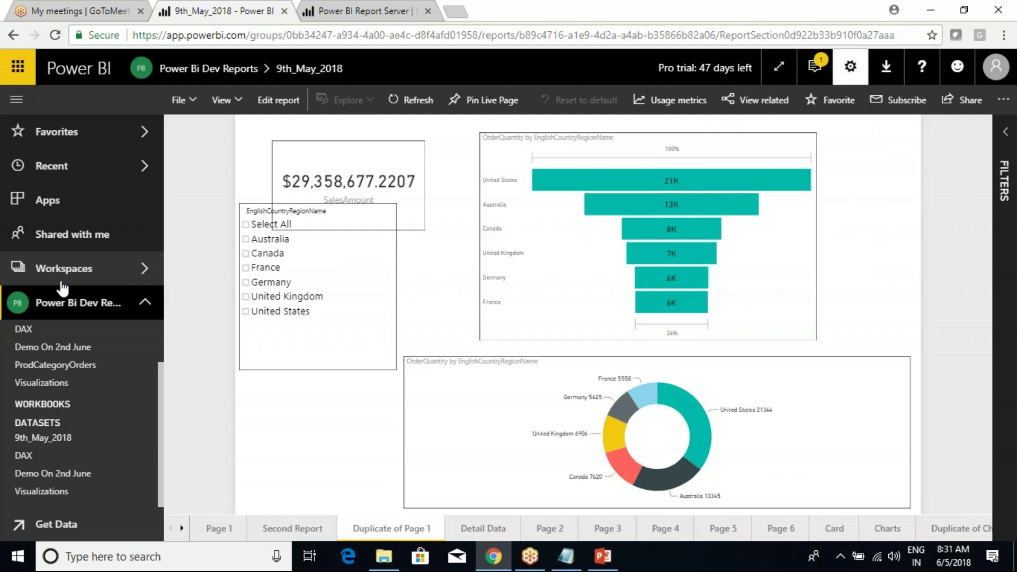
pyautogui.click(39, 204)
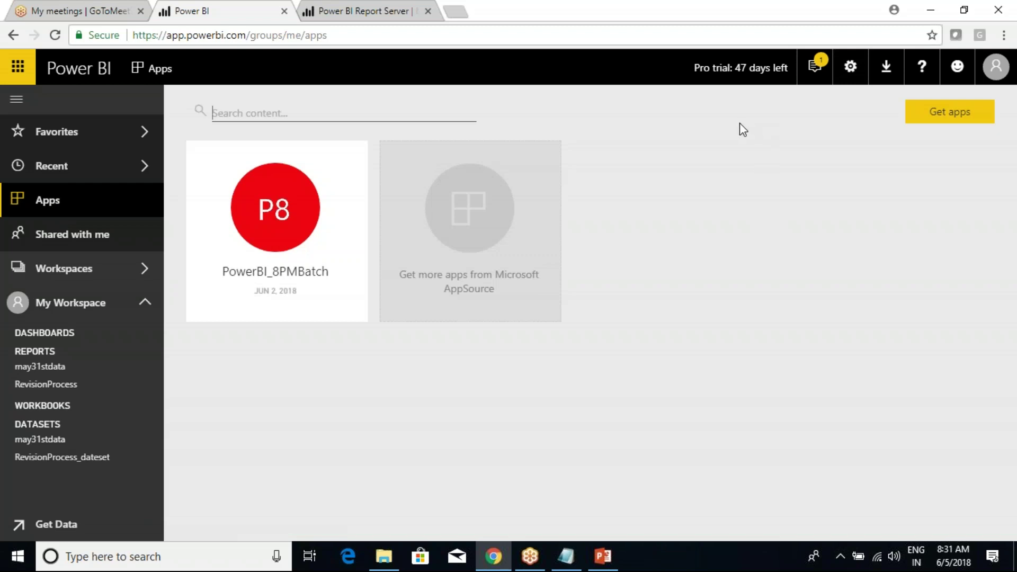
pyautogui.moveTo(288, 143)
pyautogui.click(228, 35)
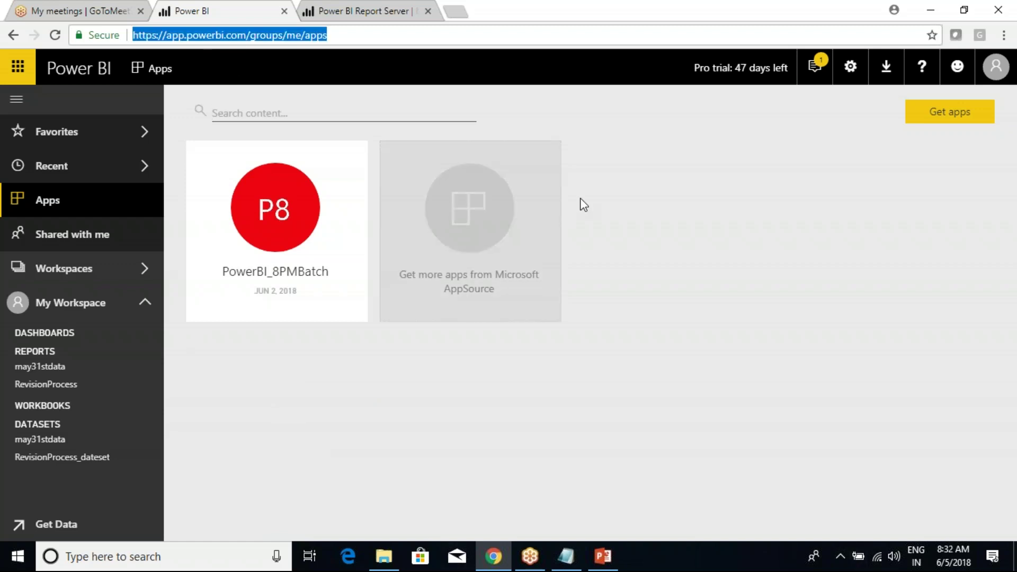
pyautogui.click(411, 460)
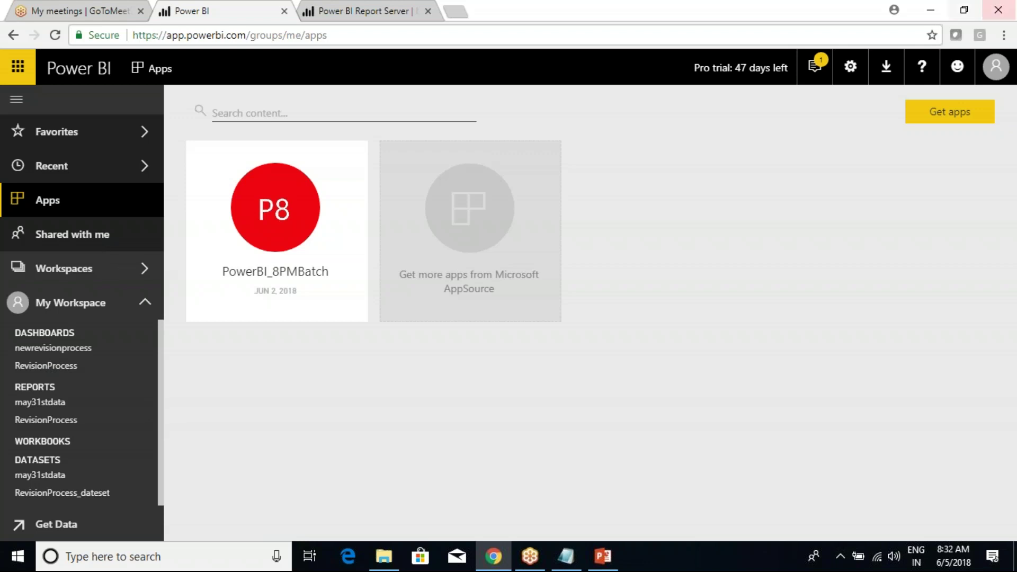
# Collapse My Workspace's Dashboards, Reports and Datasets lists, then minimize everything with Win+D.
pyautogui.click(40, 335)
pyautogui.click(43, 352)
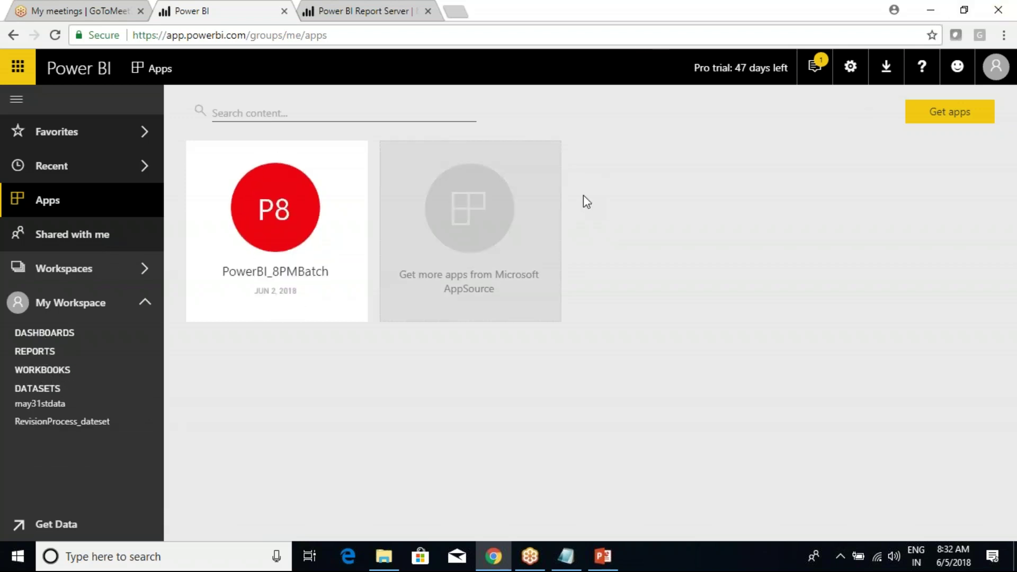
pyautogui.click(33, 389)
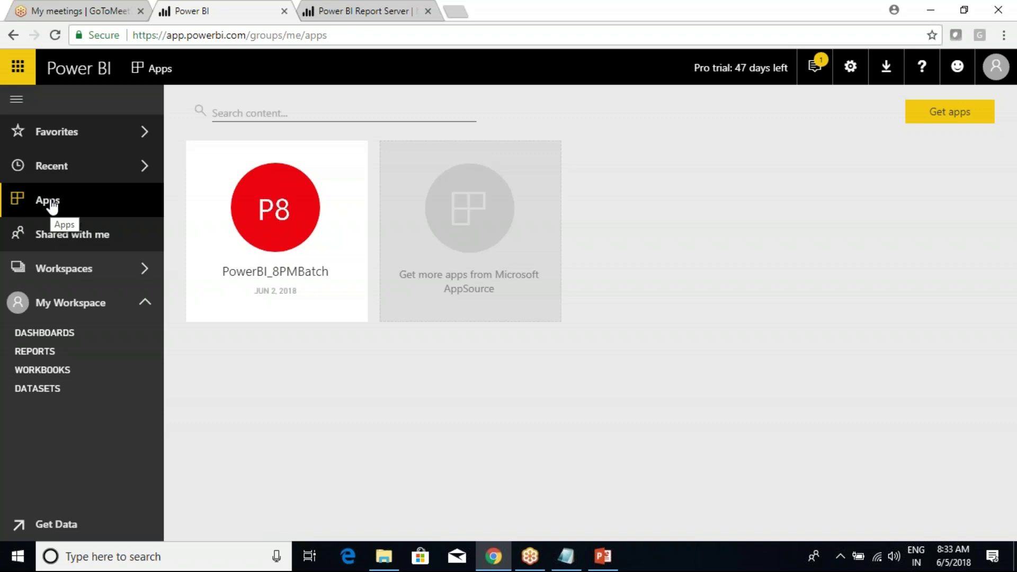
pyautogui.click(814, 67)
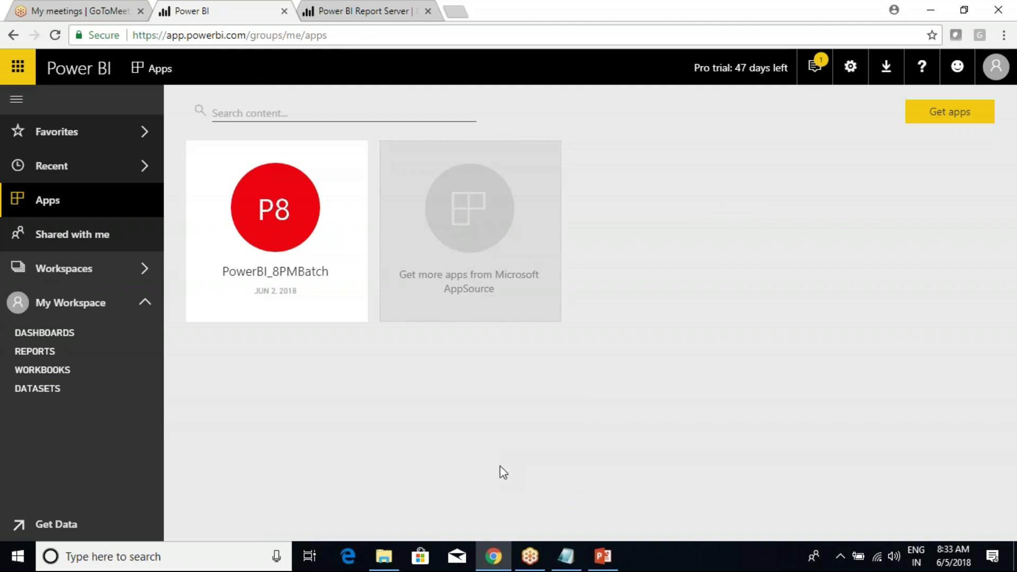
pyautogui.press('super+d')
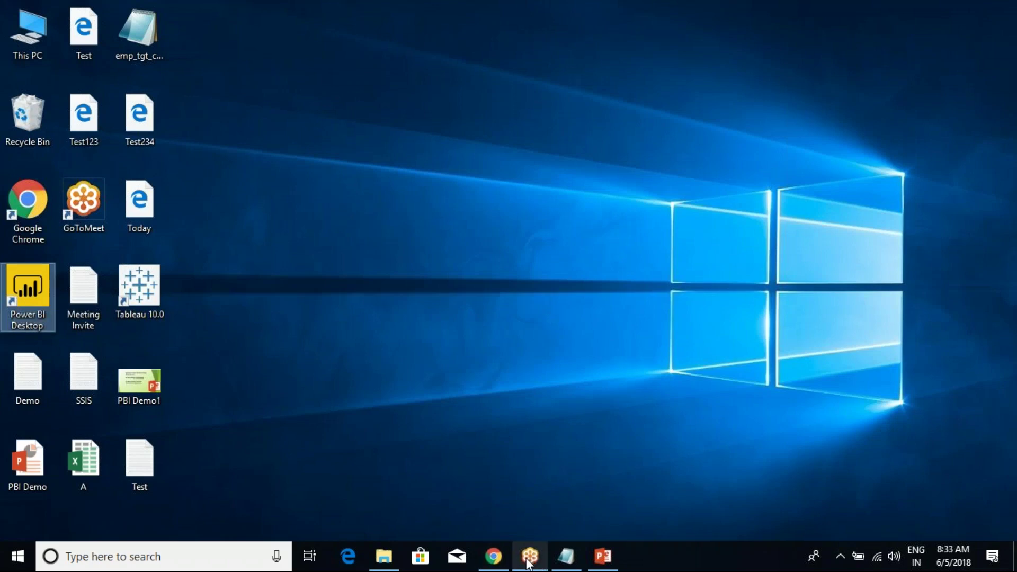
# Restore the Power BI Apps page, sketch annotations over it, then clear them.
pyautogui.click(493, 556)
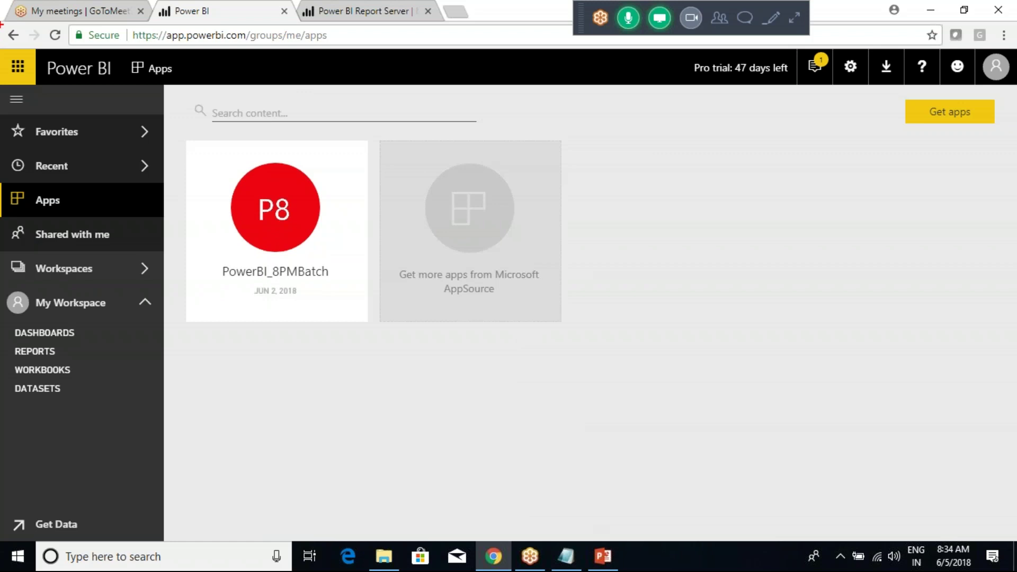
pyautogui.moveTo(652, 233); pyautogui.dragTo(660, 289)
pyautogui.moveTo(650, 239)
pyautogui.mouseDown()
pyautogui.moveTo(675, 225)
pyautogui.moveTo(670, 263)
pyautogui.moveTo(701, 301)
pyautogui.mouseUp()
pyautogui.moveTo(728, 262)
pyautogui.mouseDown()
pyautogui.moveTo(752, 305)
pyautogui.moveTo(757, 283)
pyautogui.mouseUp()
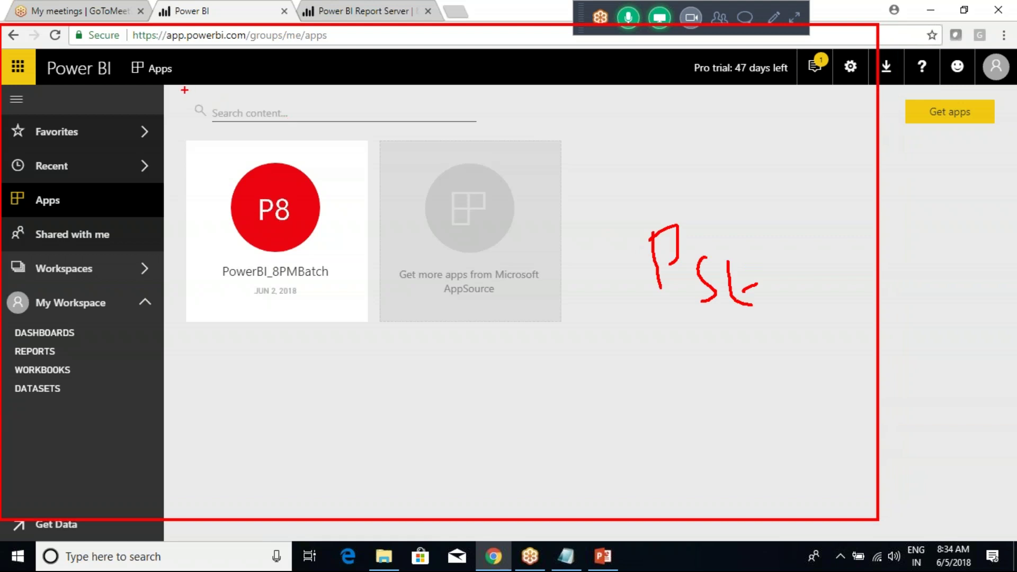
pyautogui.press('Escape')
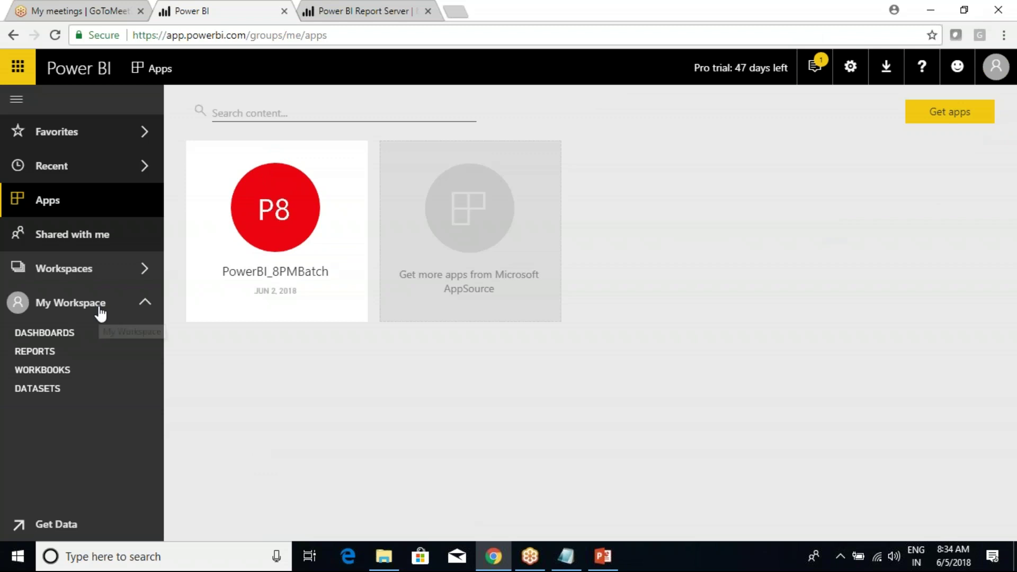
# In the class notes, delete the blank line above the publishing heading and add a line after it.
pyautogui.click(567, 556)
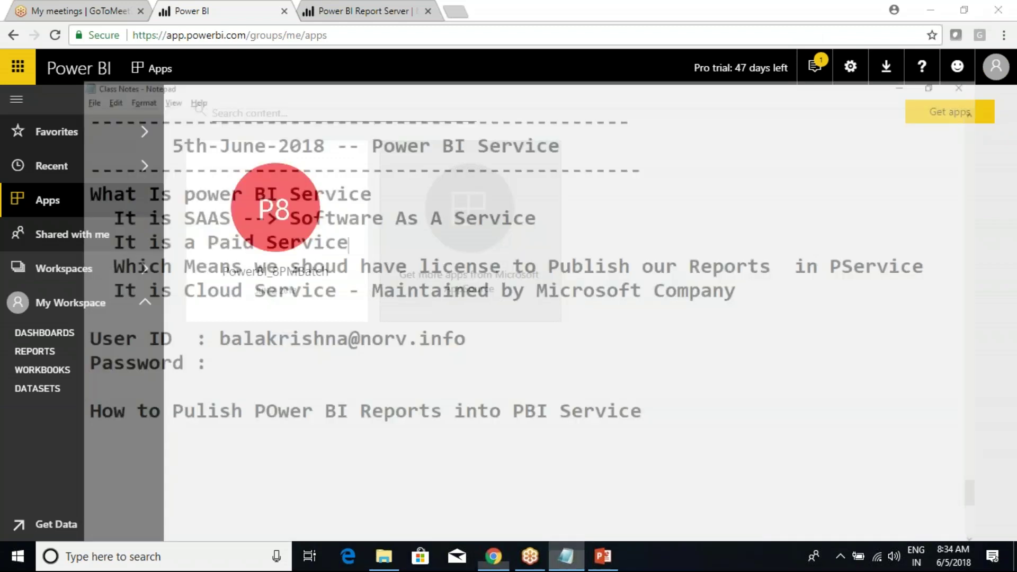
pyautogui.moveTo(28, 388); pyautogui.dragTo(562, 409)
pyautogui.click(563, 408)
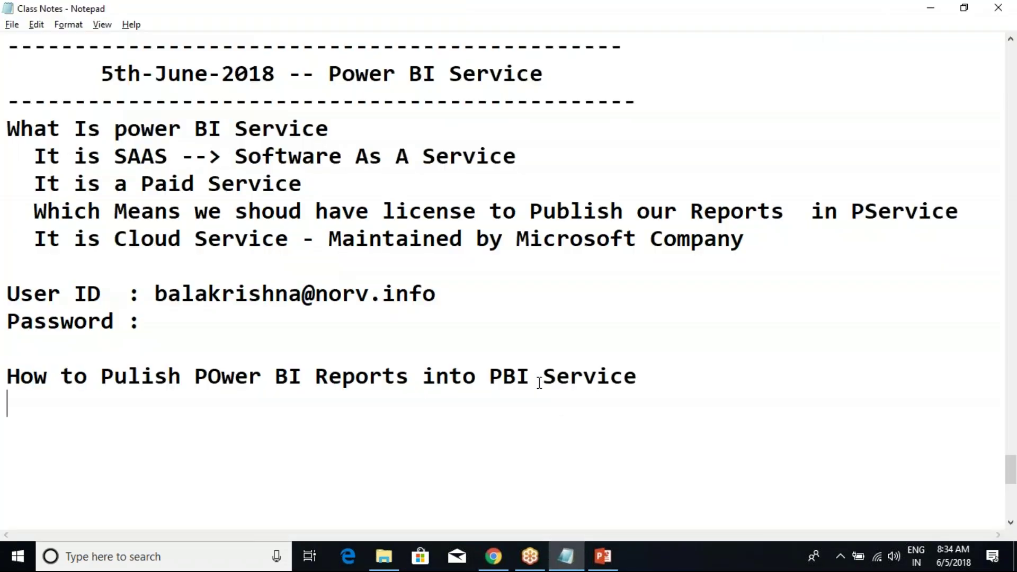
pyautogui.click(674, 381)
pyautogui.click(103, 352)
pyautogui.press('BackSpace')
pyautogui.click(668, 347)
pyautogui.press('Return')
# Back in the browser, expand My Workspace's reports (may31stdata, RevisionProcess) and show the workspaces list.
pyautogui.hotkey('alt', 'Tab')
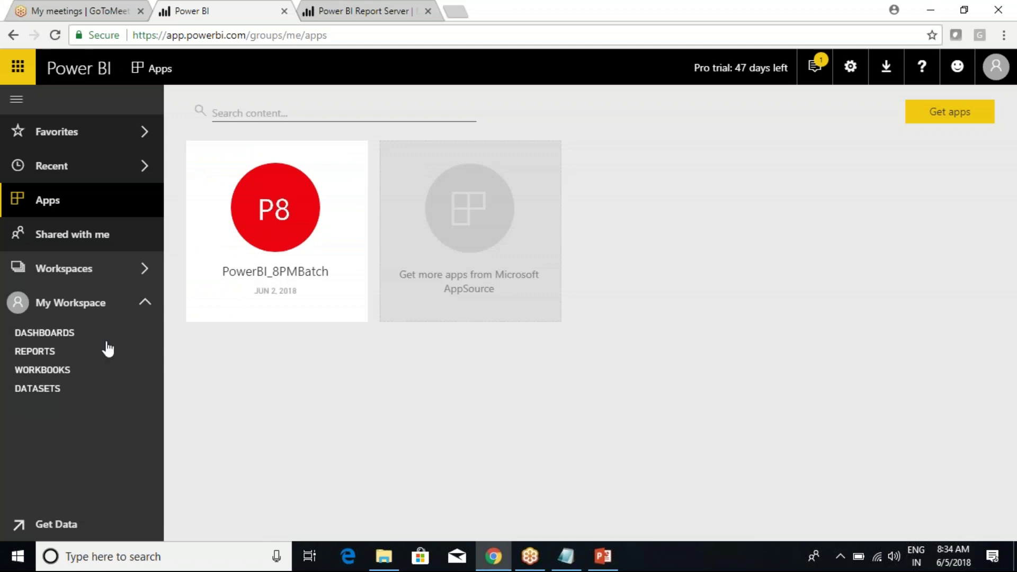
pyautogui.moveTo(1, 316); pyautogui.dragTo(107, 437)
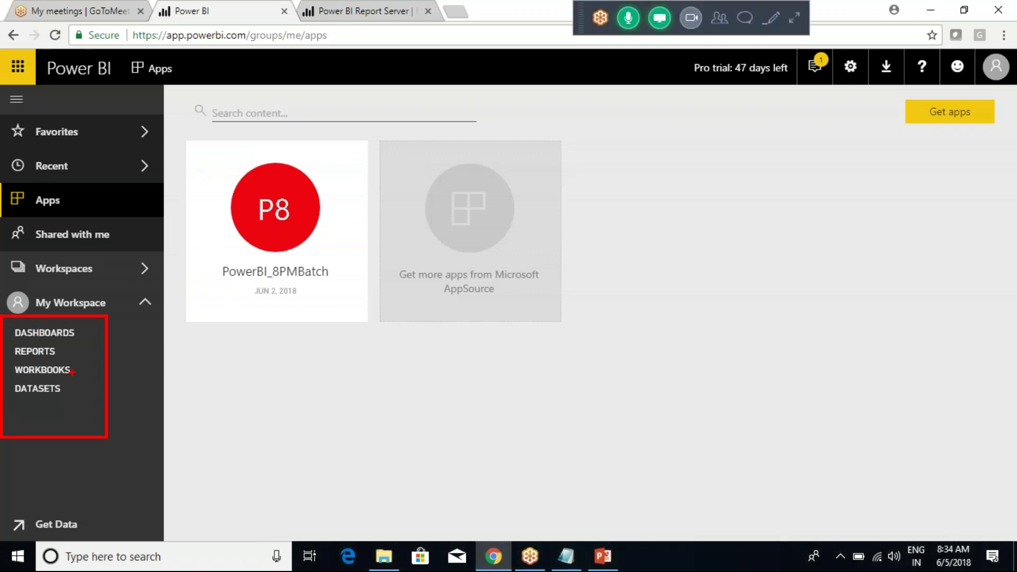
pyautogui.moveTo(71, 353); pyautogui.dragTo(101, 344)
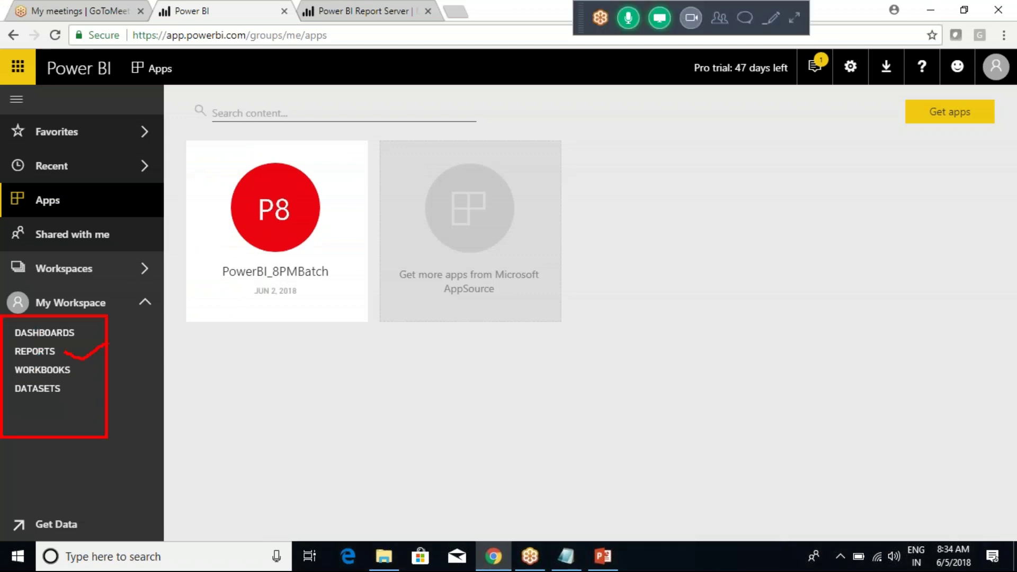
pyautogui.click(32, 354)
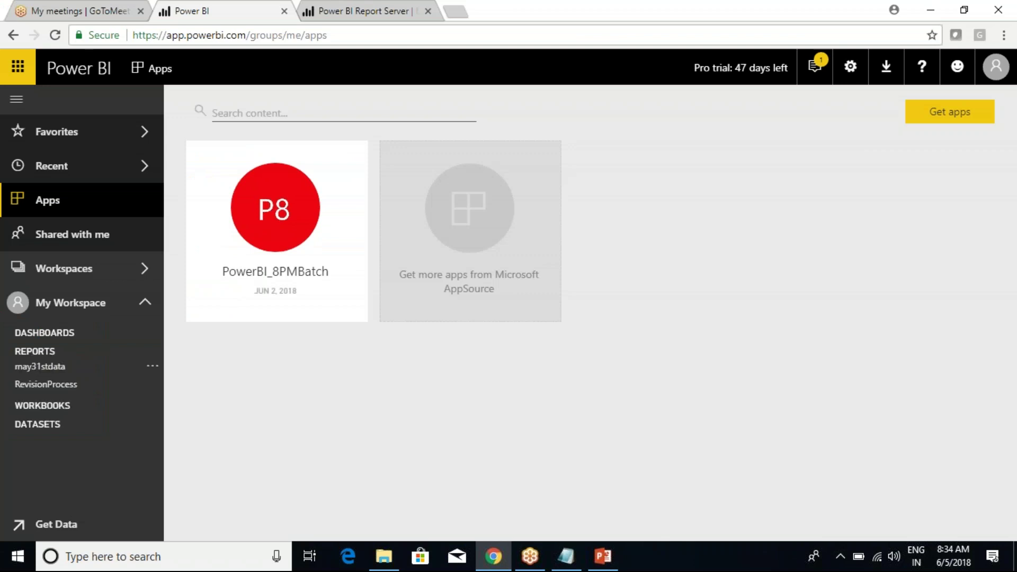
pyautogui.click(133, 272)
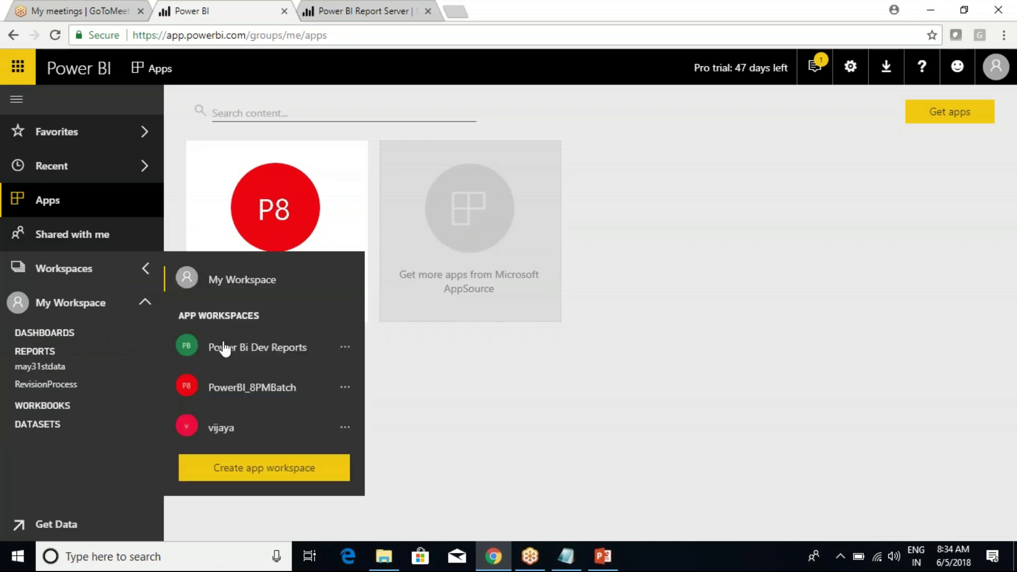
# Open the Power Bi Dev Reports workspace and annotate its sidebar lists.
pyautogui.click(239, 351)
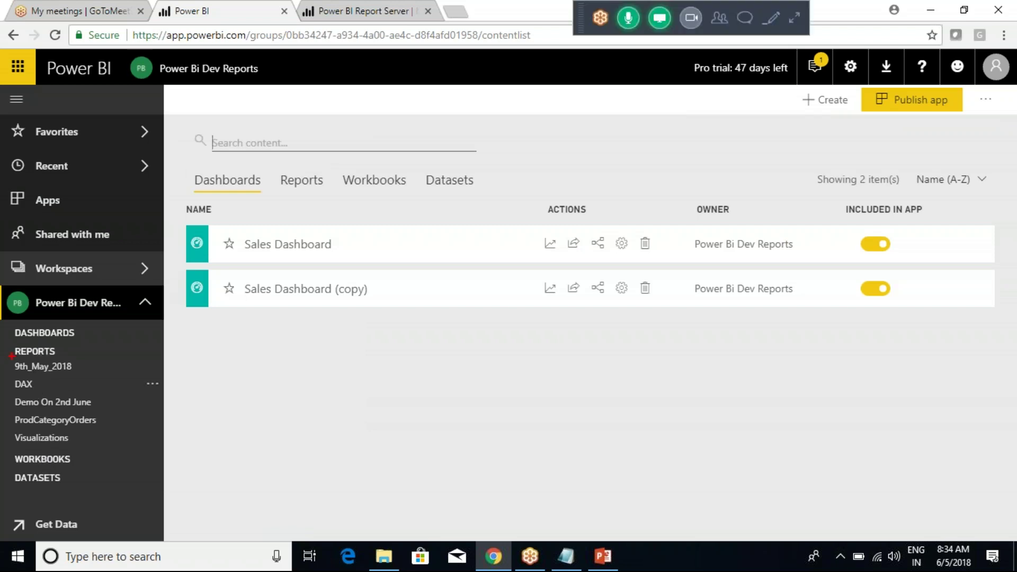
pyautogui.moveTo(3, 340); pyautogui.dragTo(157, 447)
pyautogui.moveTo(87, 368)
pyautogui.mouseDown()
pyautogui.moveTo(82, 393)
pyautogui.moveTo(115, 408)
pyautogui.moveTo(81, 441)
pyautogui.mouseUp()
pyautogui.moveTo(63, 369); pyautogui.dragTo(95, 354)
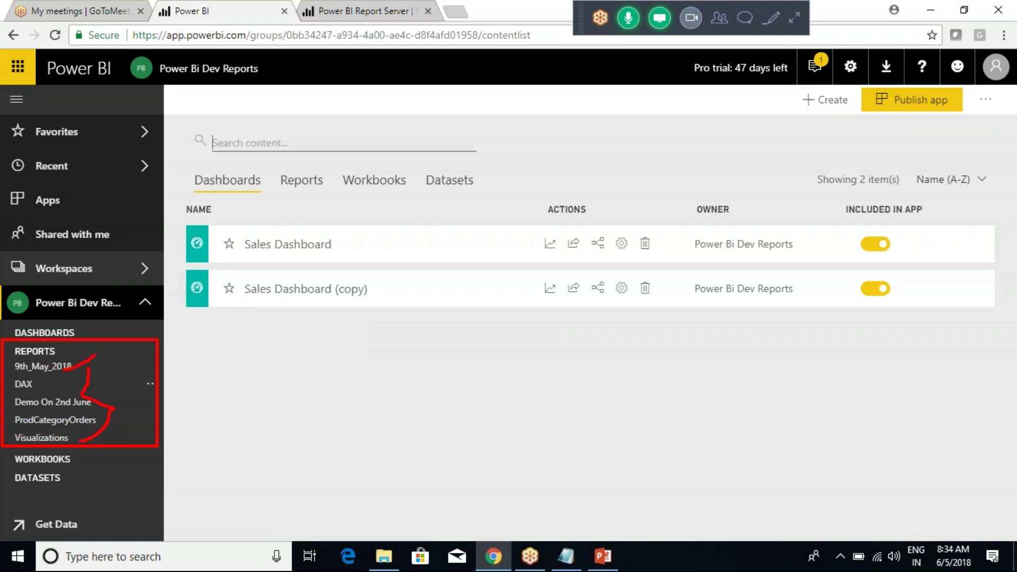
pyautogui.press('Escape')
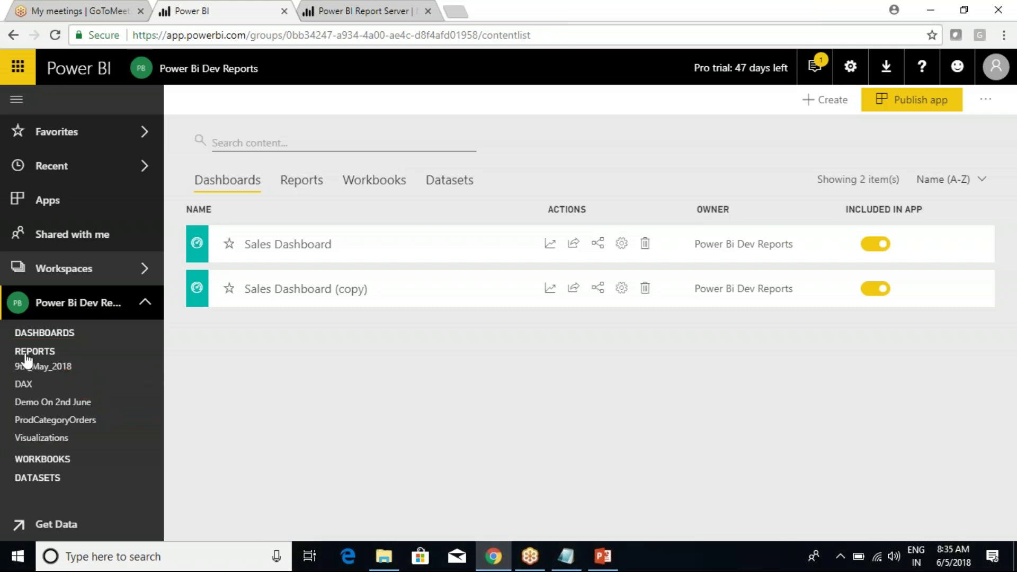
# Toggle the workspace's Reports, empty Workbooks and Datasets lists, leaving reports and datasets expanded.
pyautogui.click(34, 351)
pyautogui.click(41, 379)
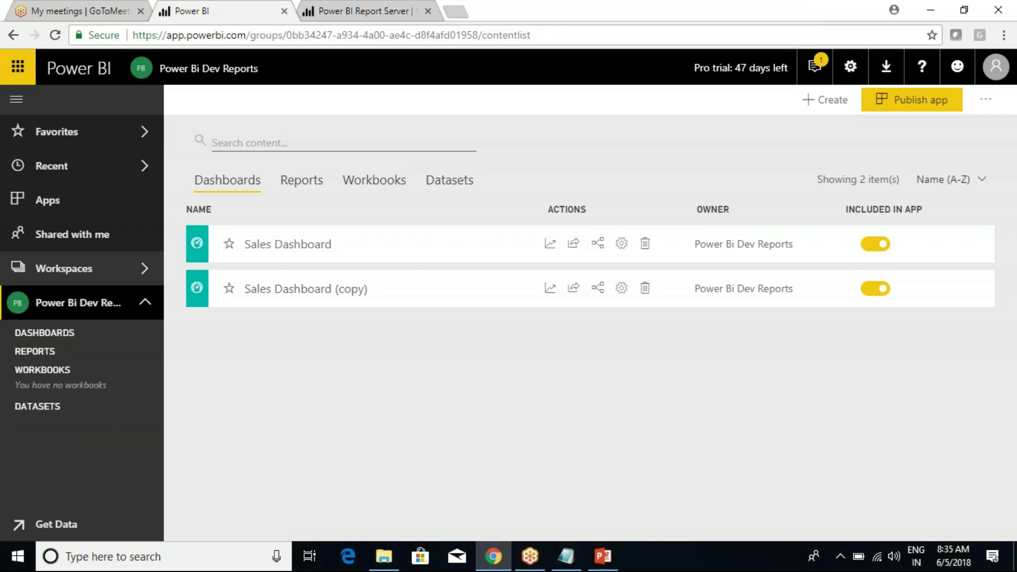
pyautogui.click(58, 372)
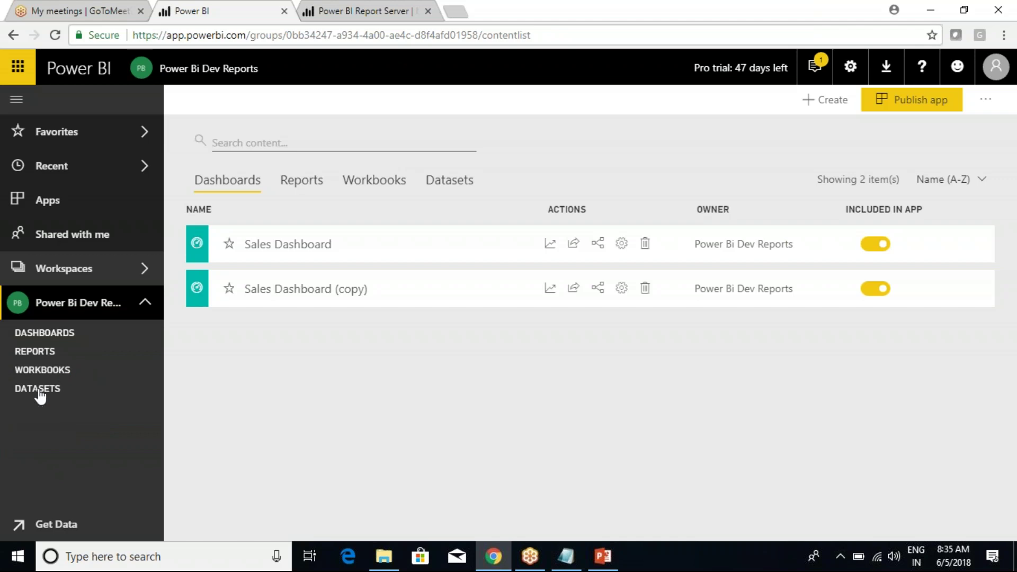
pyautogui.click(39, 390)
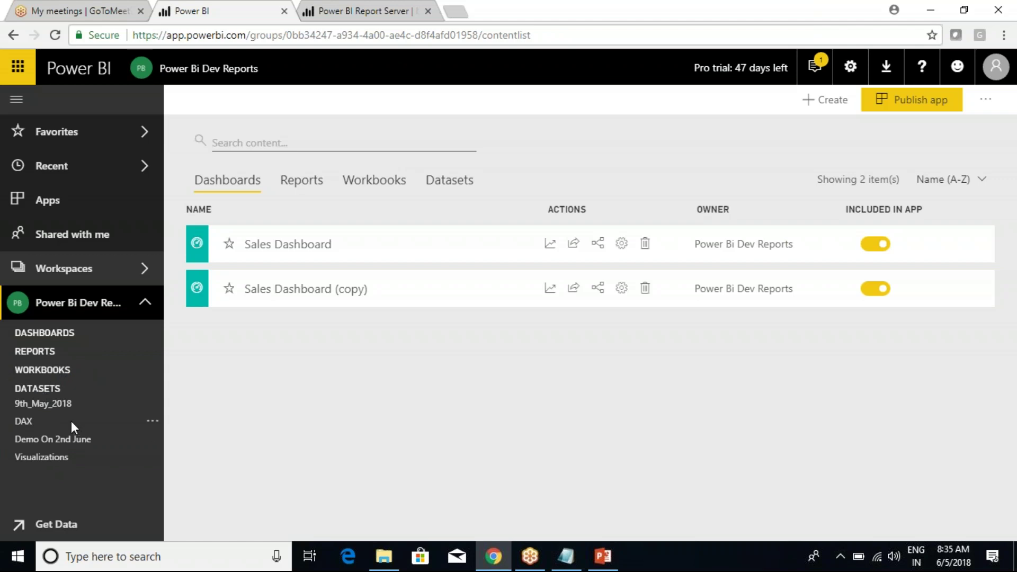
pyautogui.moveTo(82, 403); pyautogui.dragTo(139, 402)
pyautogui.click(33, 354)
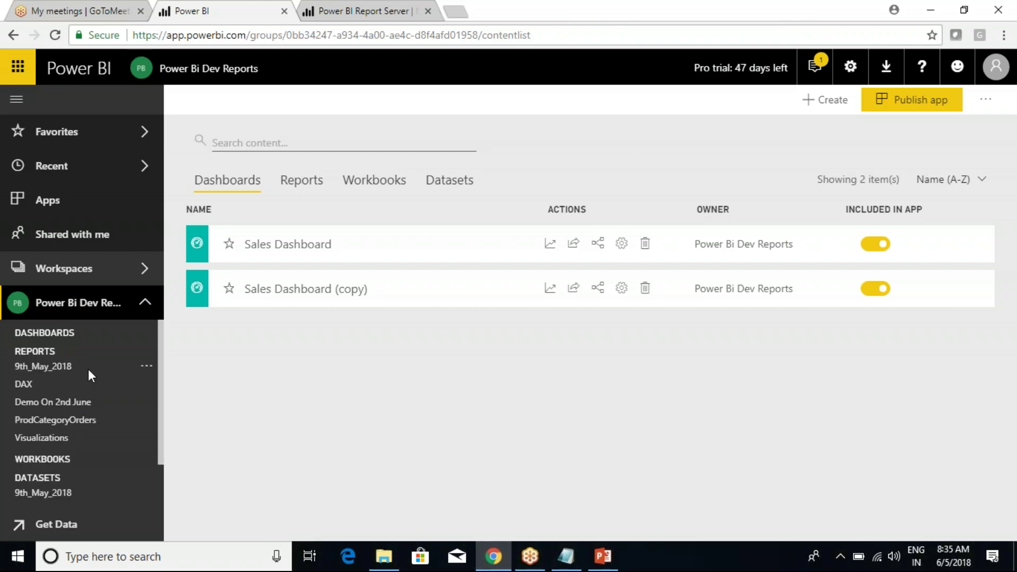
# Draw red annotation arrows over the workspace's reports and datasets for the audience.
pyautogui.moveTo(80, 365); pyautogui.dragTo(127, 338)
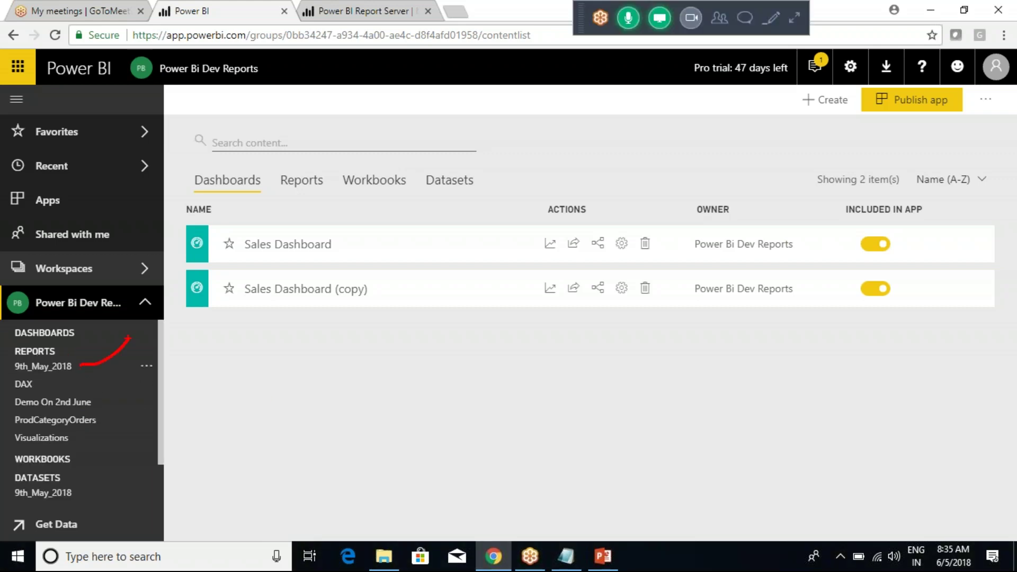
pyautogui.moveTo(545, 342); pyautogui.dragTo(557, 437)
pyautogui.moveTo(549, 340)
pyautogui.mouseDown()
pyautogui.moveTo(668, 333)
pyautogui.moveTo(664, 443)
pyautogui.moveTo(598, 459)
pyautogui.moveTo(557, 451)
pyautogui.mouseUp()
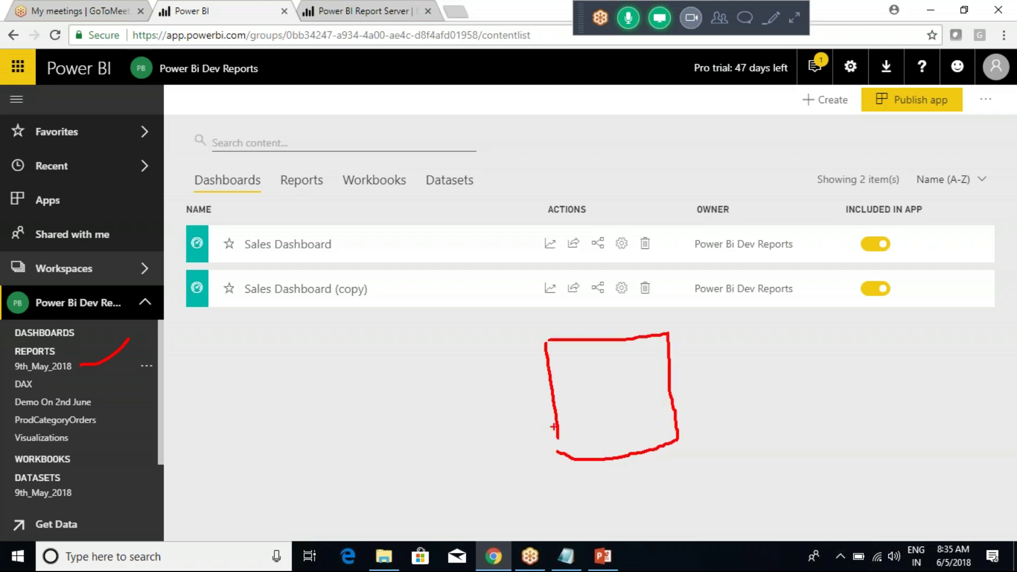
pyautogui.moveTo(577, 343); pyautogui.dragTo(586, 440)
pyautogui.moveTo(618, 350); pyautogui.dragTo(624, 441)
pyautogui.moveTo(552, 377); pyautogui.dragTo(673, 357)
pyautogui.moveTo(574, 404)
pyautogui.mouseDown()
pyautogui.moveTo(405, 416)
pyautogui.moveTo(436, 401)
pyautogui.moveTo(424, 402)
pyautogui.moveTo(432, 435)
pyautogui.mouseUp()
pyautogui.moveTo(373, 352); pyautogui.dragTo(382, 380)
pyautogui.moveTo(382, 353)
pyautogui.mouseDown()
pyautogui.moveTo(407, 361)
pyautogui.moveTo(406, 406)
pyautogui.mouseUp()
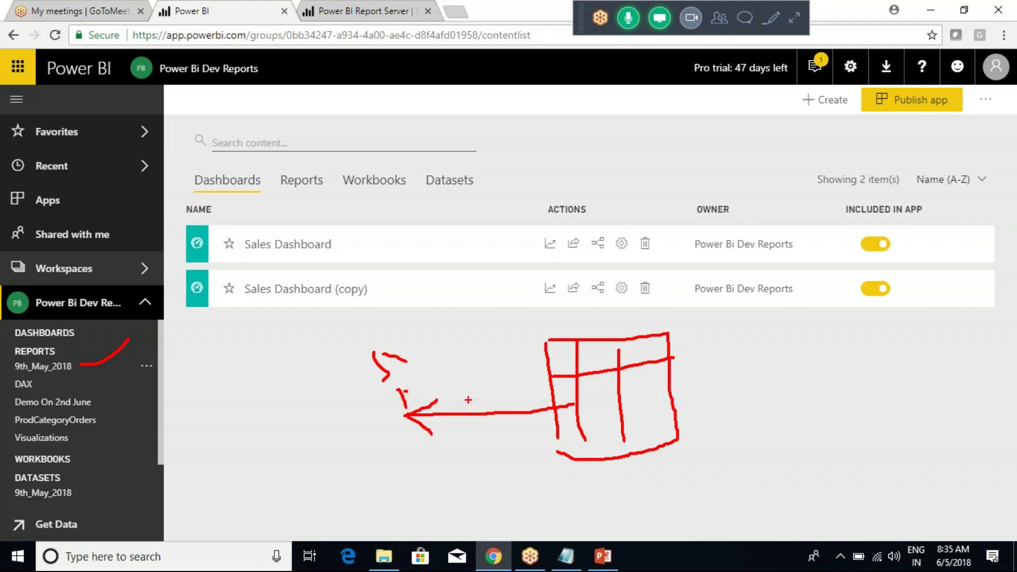
pyautogui.moveTo(537, 320)
pyautogui.mouseDown()
pyautogui.moveTo(690, 320)
pyautogui.moveTo(730, 500)
pyautogui.moveTo(579, 506)
pyautogui.moveTo(523, 394)
pyautogui.moveTo(538, 342)
pyautogui.moveTo(532, 318)
pyautogui.mouseUp()
pyautogui.moveTo(62, 369); pyautogui.dragTo(98, 341)
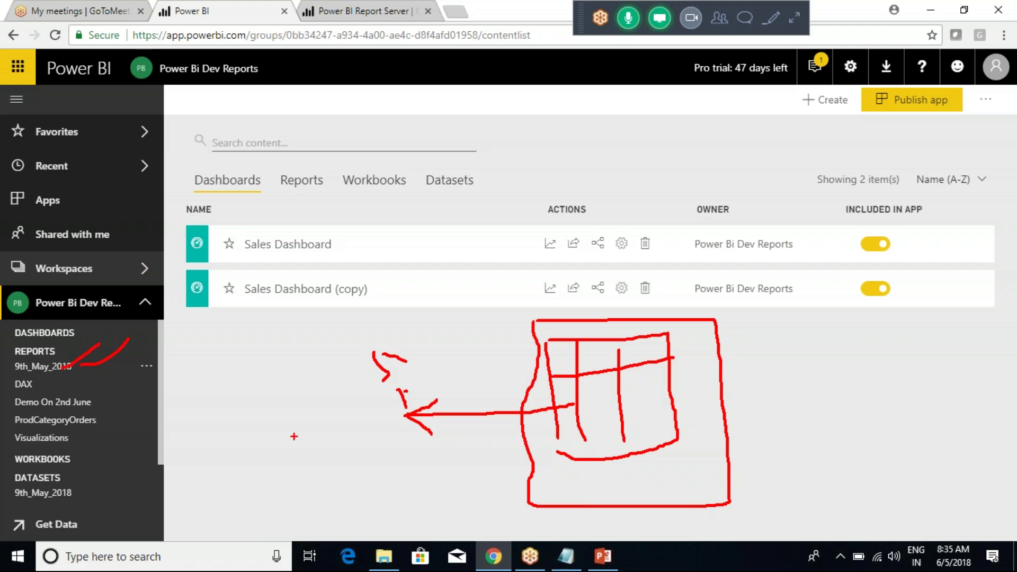
pyautogui.moveTo(550, 379)
pyautogui.mouseDown()
pyautogui.moveTo(411, 403)
pyautogui.moveTo(466, 380)
pyautogui.mouseUp()
pyautogui.moveTo(396, 399); pyautogui.dragTo(442, 450)
pyautogui.moveTo(409, 407); pyautogui.dragTo(477, 390)
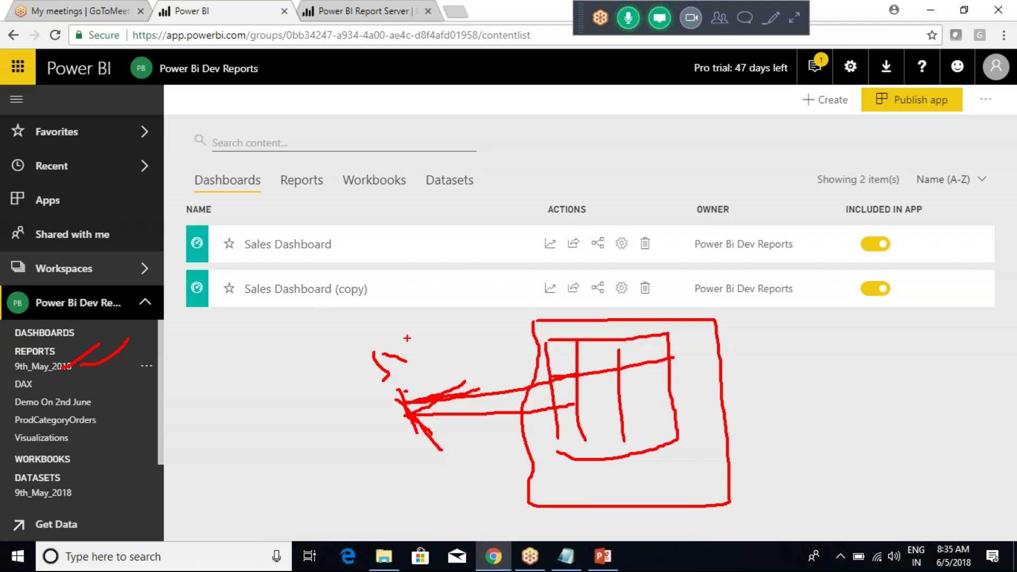
pyautogui.moveTo(403, 400)
pyautogui.mouseDown()
pyautogui.moveTo(448, 382)
pyautogui.moveTo(441, 449)
pyautogui.mouseUp()
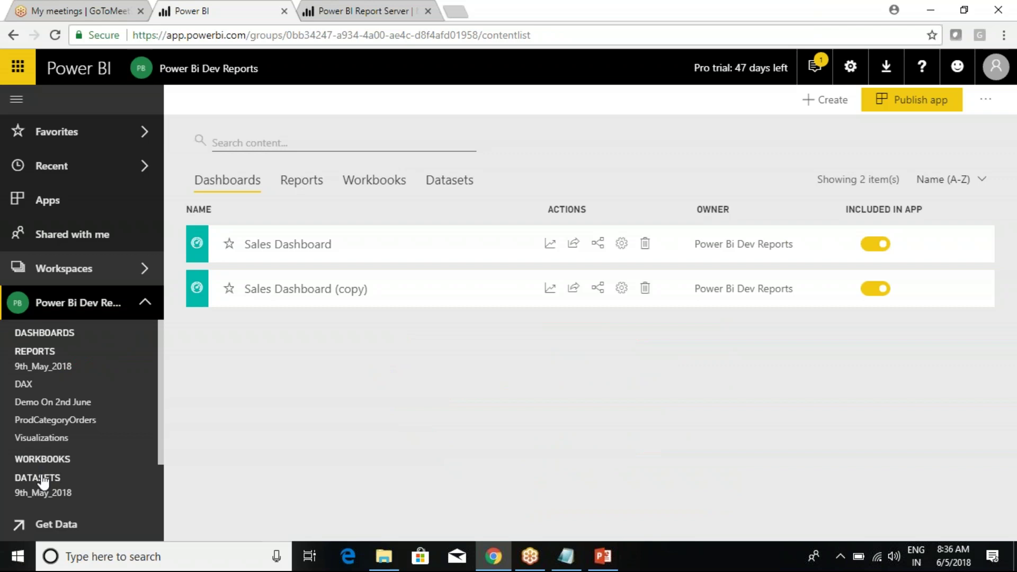
pyautogui.scroll(-1, 42, 483)
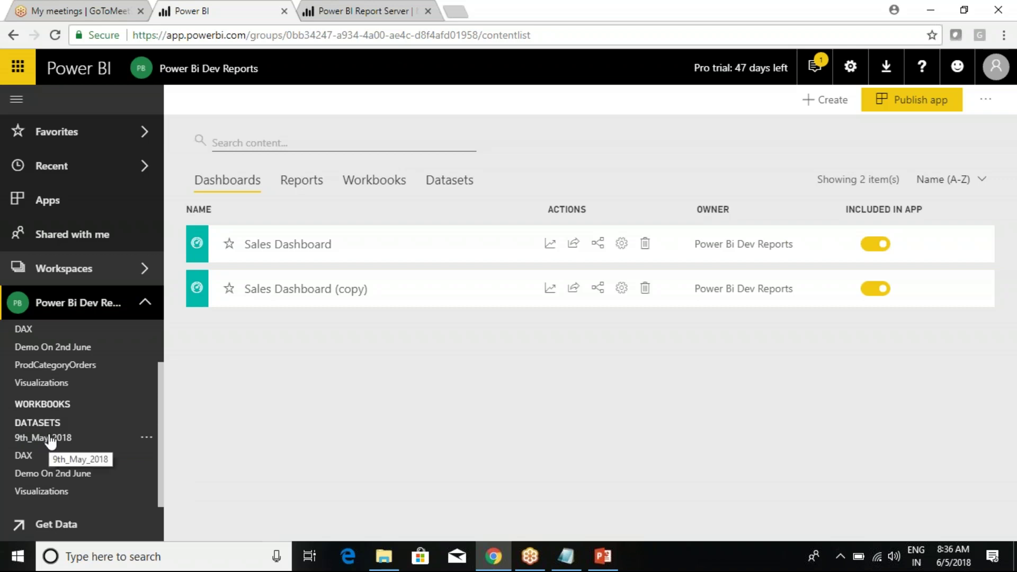
# Open 9th_May_2018.pbix from the Power BI New Batch folder in Power BI Desktop.
pyautogui.click(383, 556)
pyautogui.rightClick(208, 106)
pyautogui.click(228, 115)
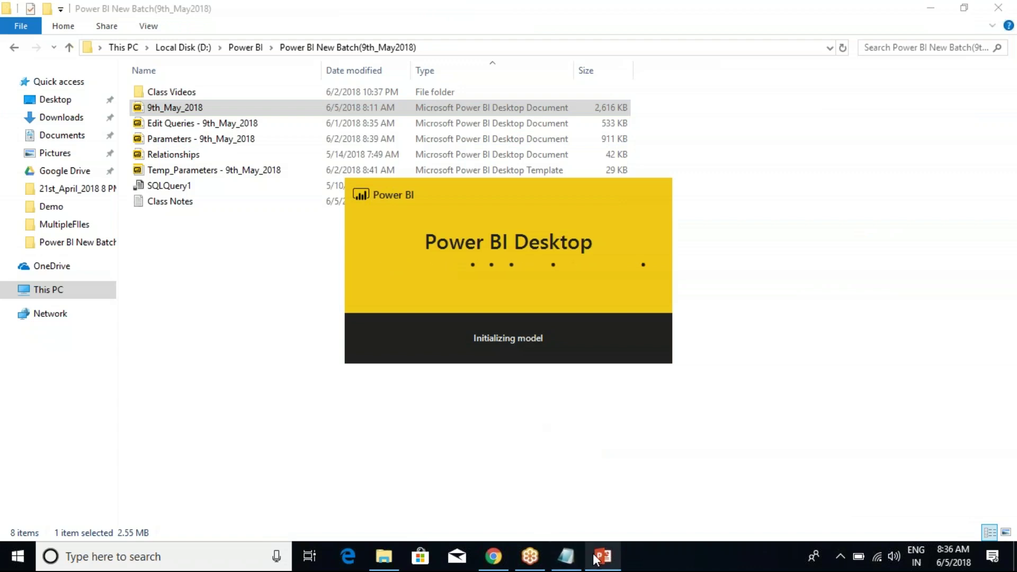
# Switch between the presentation window and the report files folder while 9th_May_2018 loads.
pyautogui.moveTo(603, 556)
pyautogui.click(598, 501)
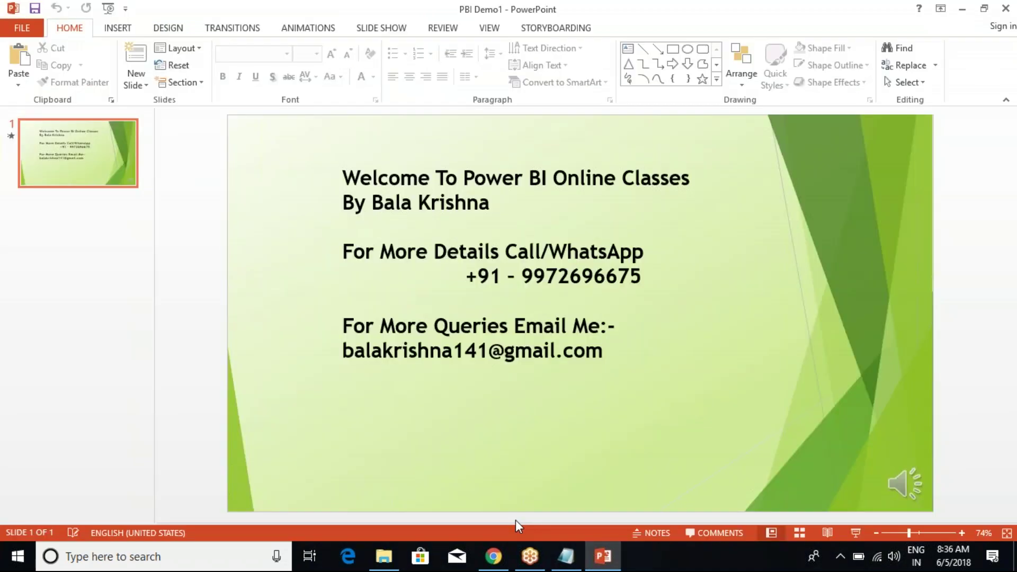
pyautogui.click(388, 565)
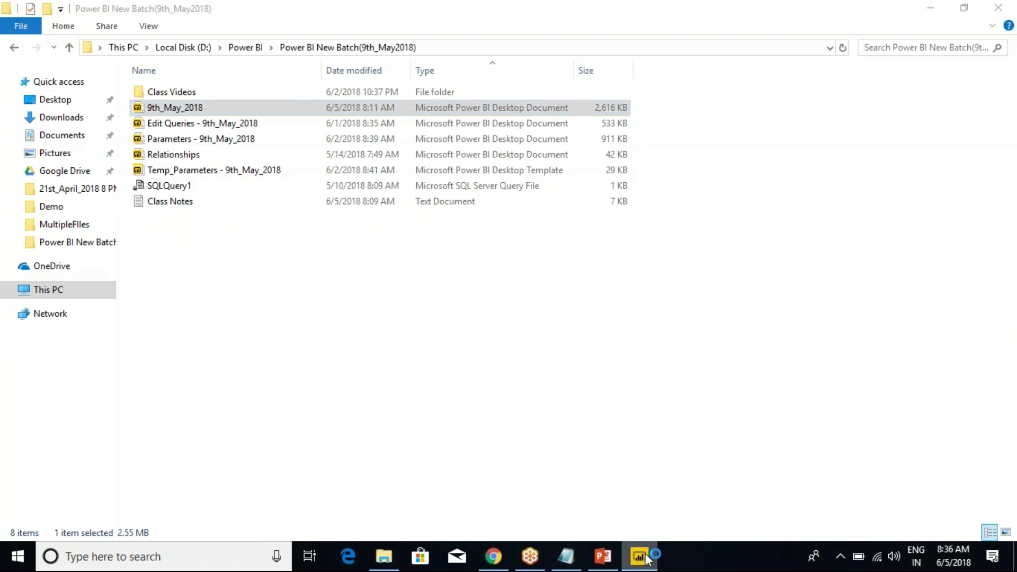
pyautogui.moveTo(645, 565)
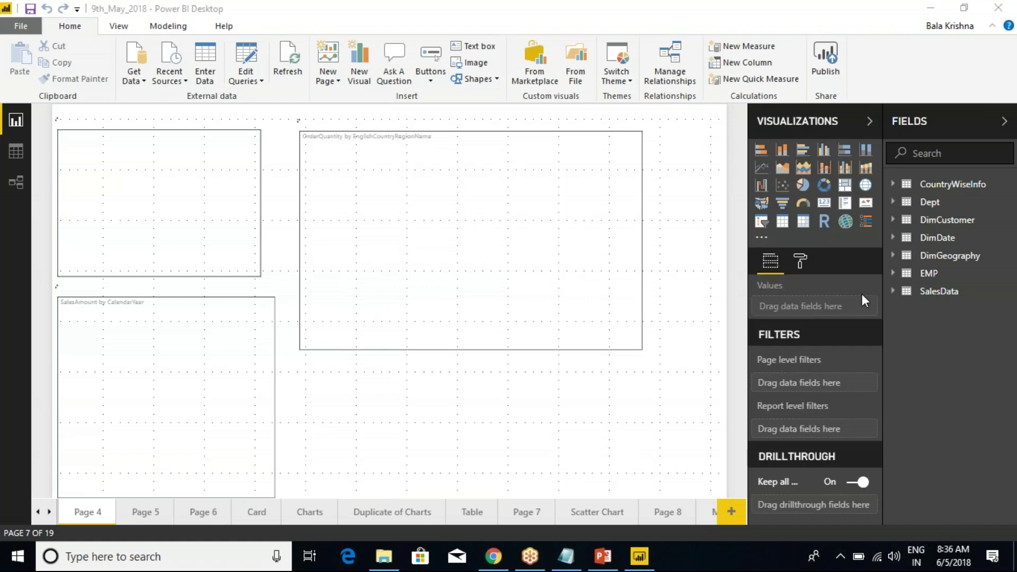
# Mark up the Fields pane, bar chart and Scatter Chart page in red, then clear the annotations.
pyautogui.moveTo(879, 139)
pyautogui.mouseDown()
pyautogui.moveTo(999, 405)
pyautogui.moveTo(1012, 380)
pyautogui.mouseUp()
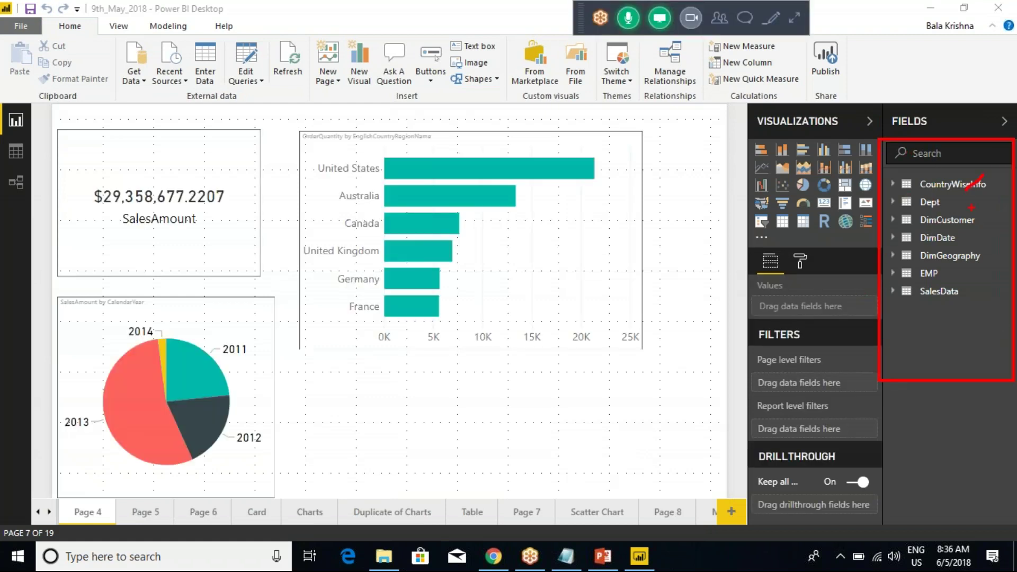
pyautogui.moveTo(456, 164)
pyautogui.mouseDown()
pyautogui.moveTo(437, 171)
pyautogui.moveTo(556, 349)
pyautogui.moveTo(508, 169)
pyautogui.mouseUp()
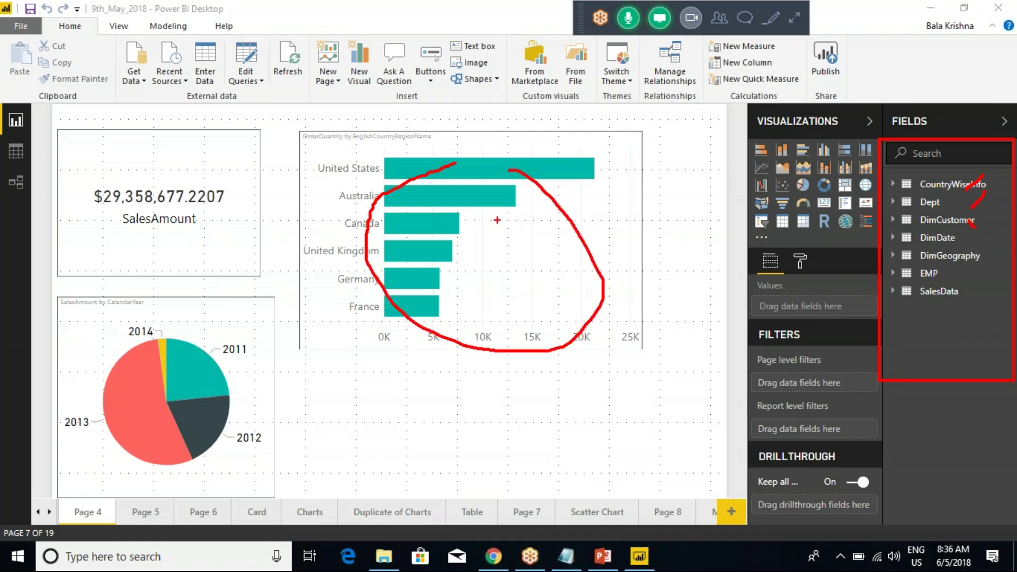
pyautogui.moveTo(507, 226)
pyautogui.mouseDown()
pyautogui.moveTo(874, 216)
pyautogui.moveTo(836, 261)
pyautogui.mouseUp()
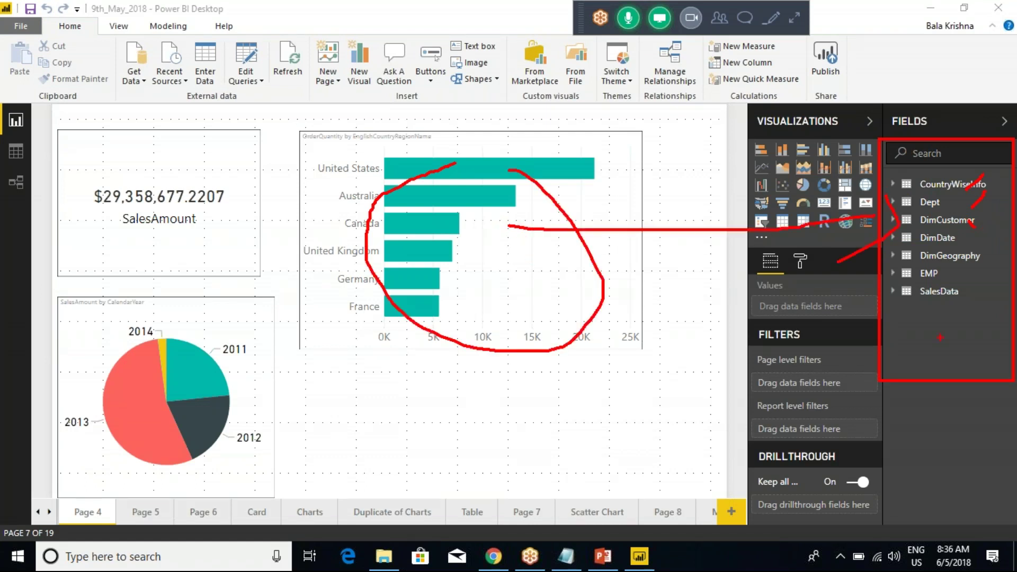
pyautogui.moveTo(581, 514); pyautogui.dragTo(622, 480)
pyautogui.moveTo(874, 92); pyautogui.dragTo(982, 391)
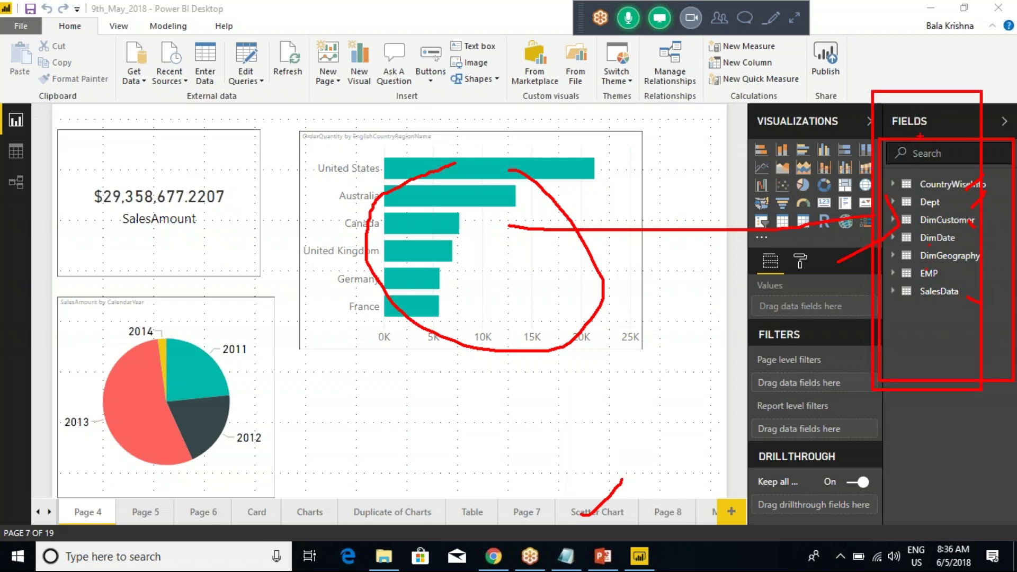
pyautogui.moveTo(920, 183); pyautogui.dragTo(964, 149)
pyautogui.moveTo(929, 203); pyautogui.dragTo(1014, 200)
pyautogui.moveTo(182, 51)
pyautogui.mouseDown()
pyautogui.moveTo(188, 90)
pyautogui.moveTo(222, 93)
pyautogui.moveTo(226, 66)
pyautogui.moveTo(187, 49)
pyautogui.mouseUp()
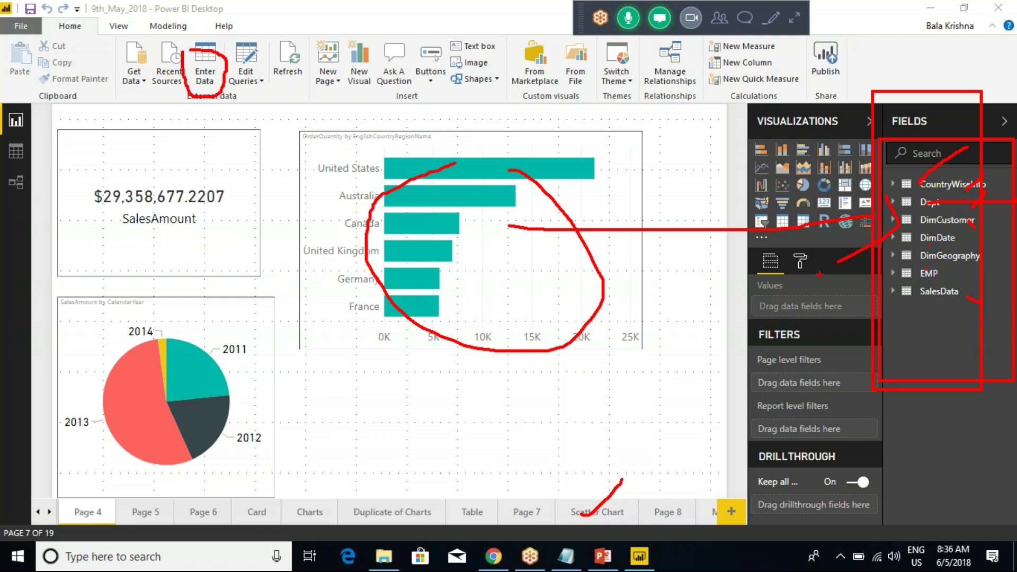
pyautogui.press('Escape')
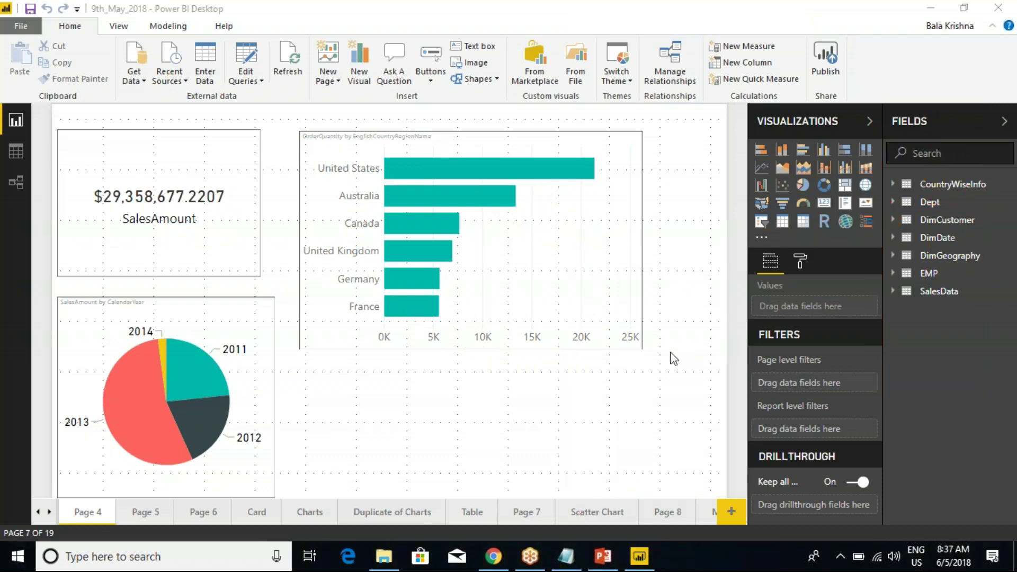
pyautogui.hotkey('alt', 'Tab')
pyautogui.hotkey('alt', 'Tab')
pyautogui.hotkey('alt', 'Tab')
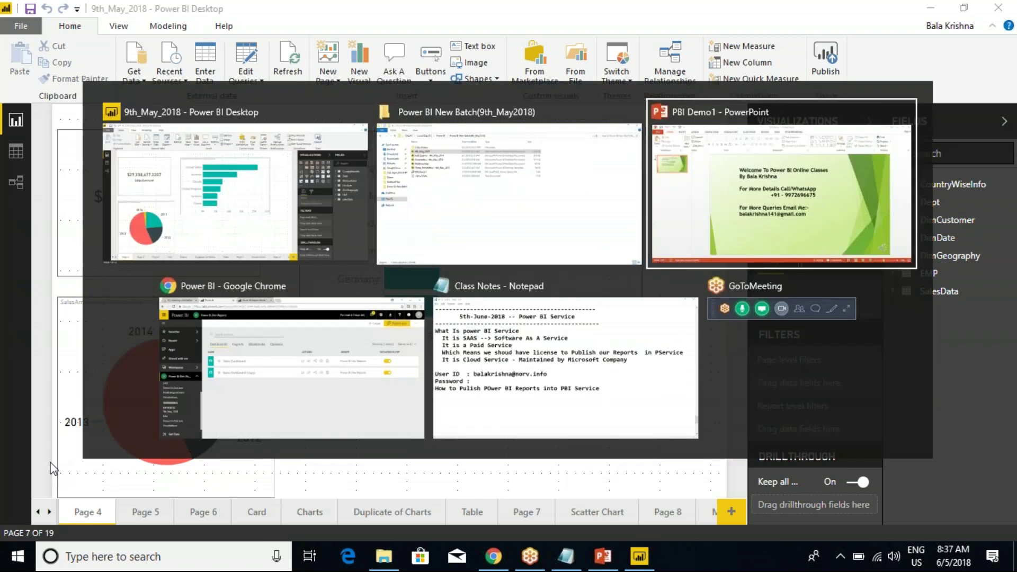
# Show the workspace's datasets and open the options menu for the 9th_May_2018 dataset.
pyautogui.click(29, 423)
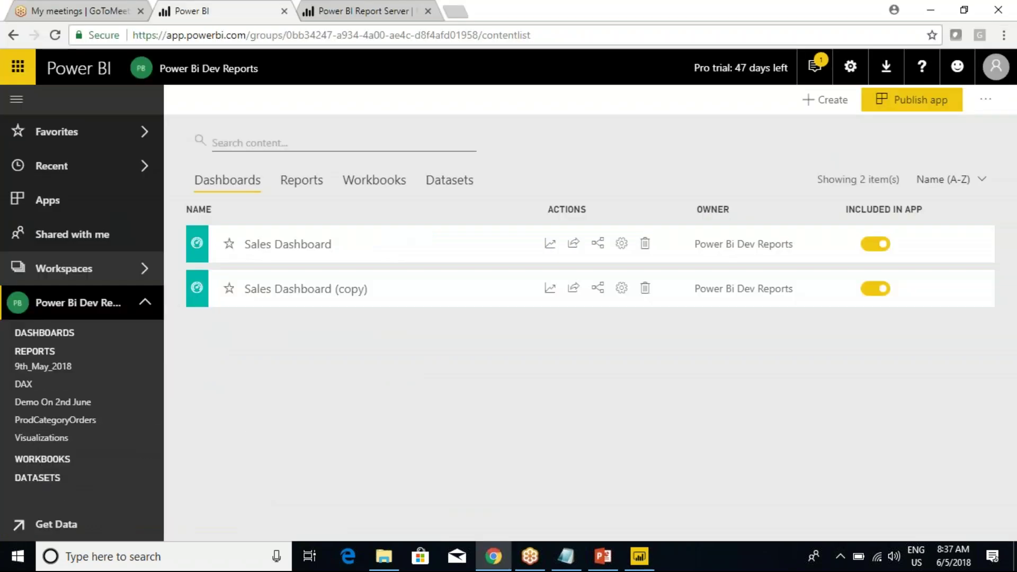
pyautogui.click(28, 354)
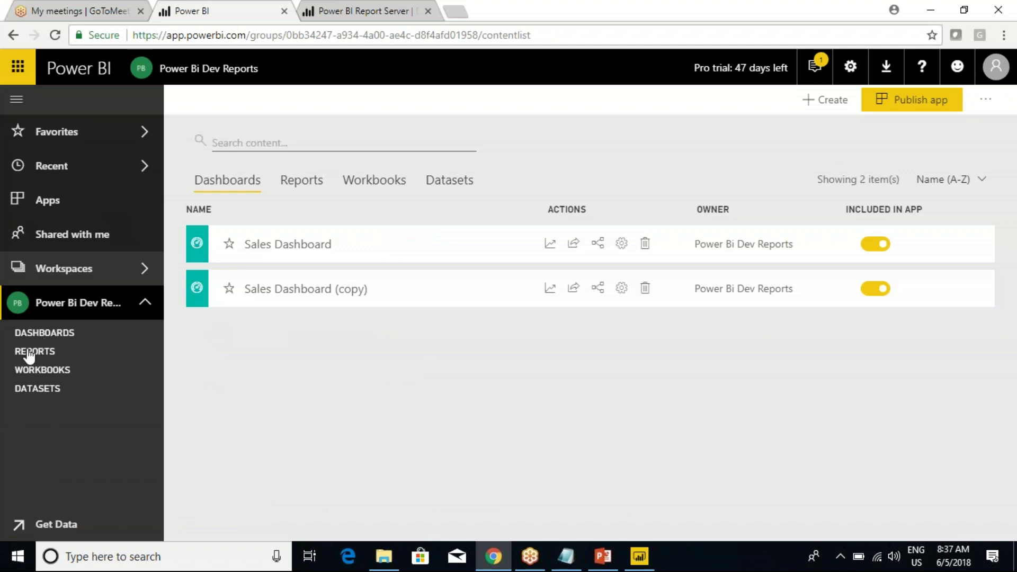
pyautogui.click(30, 353)
pyautogui.moveTo(34, 366)
pyautogui.click(153, 368)
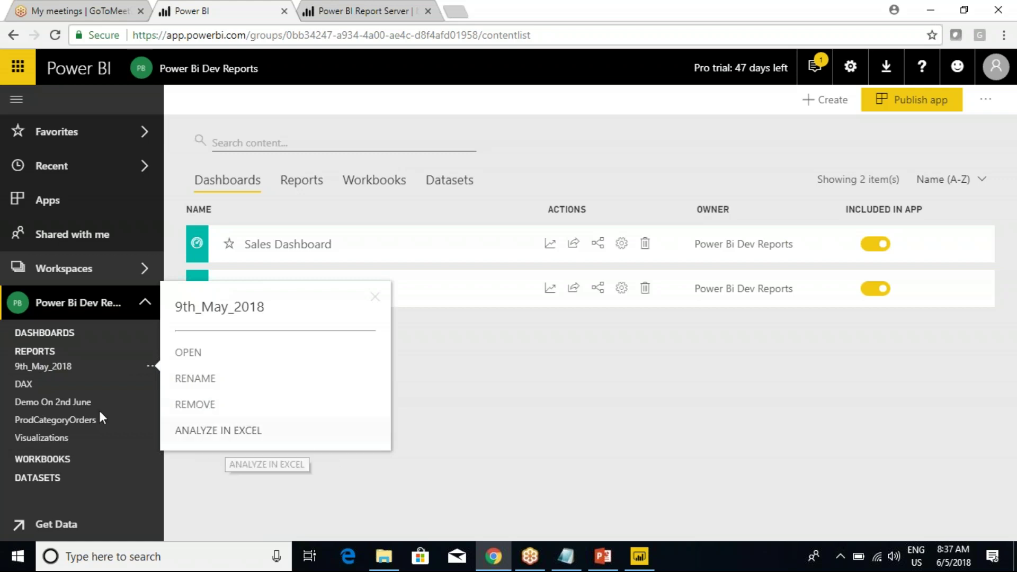
pyautogui.click(35, 351)
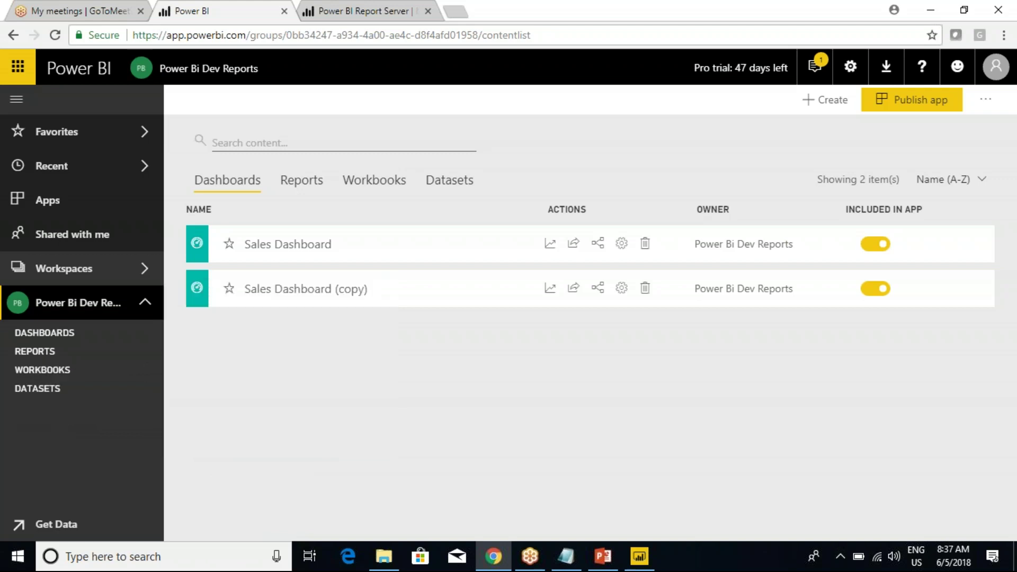
pyautogui.click(38, 388)
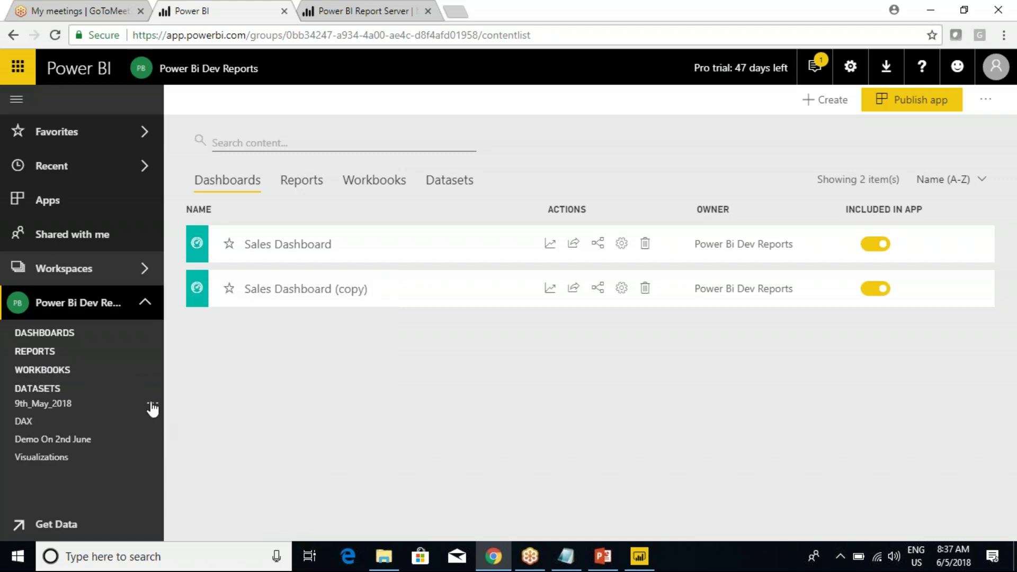
pyautogui.click(151, 403)
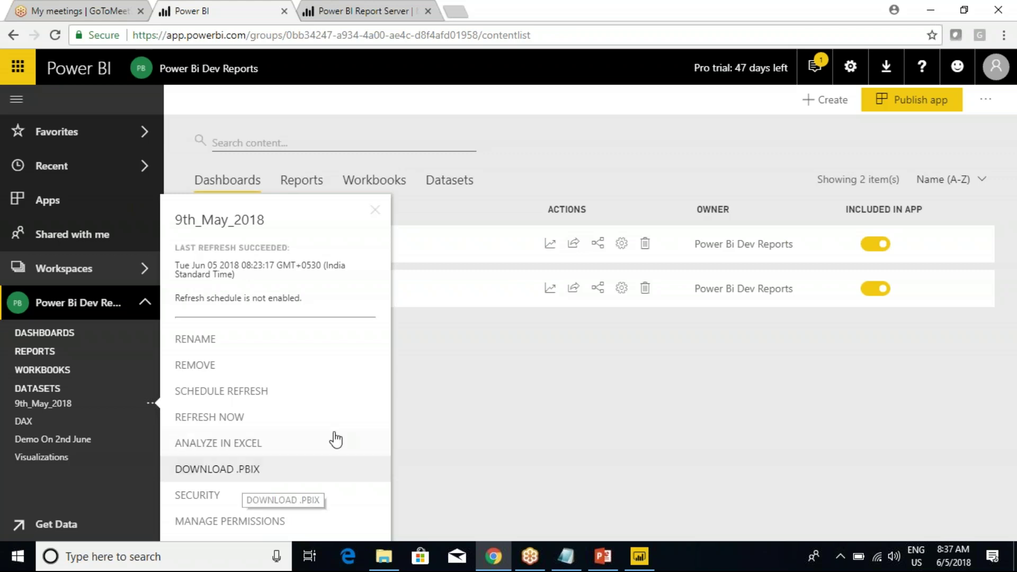
# Look up the local 9th_May_2018 file in the report files folder.
pyautogui.click(463, 376)
pyautogui.click(639, 556)
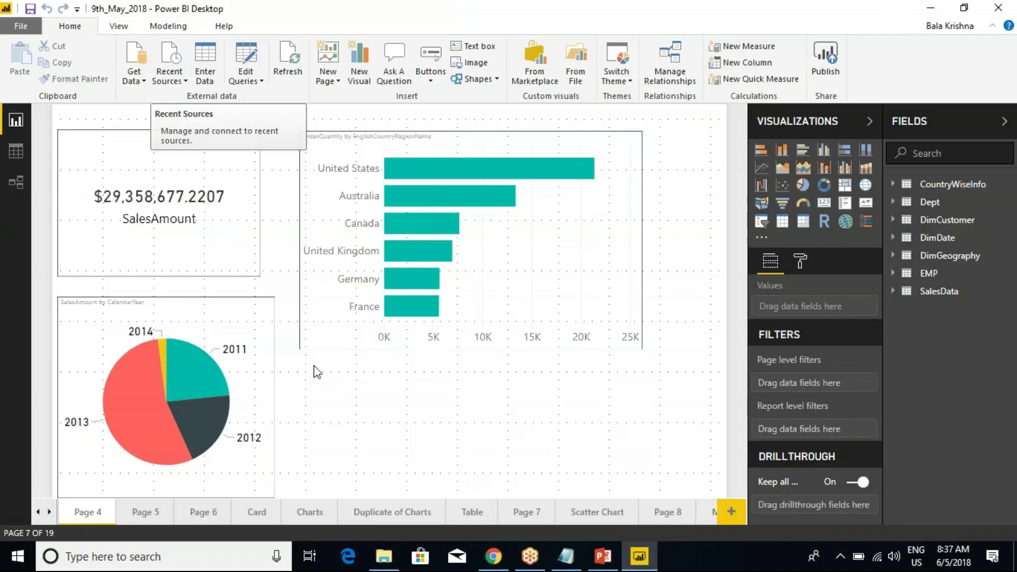
pyautogui.click(390, 553)
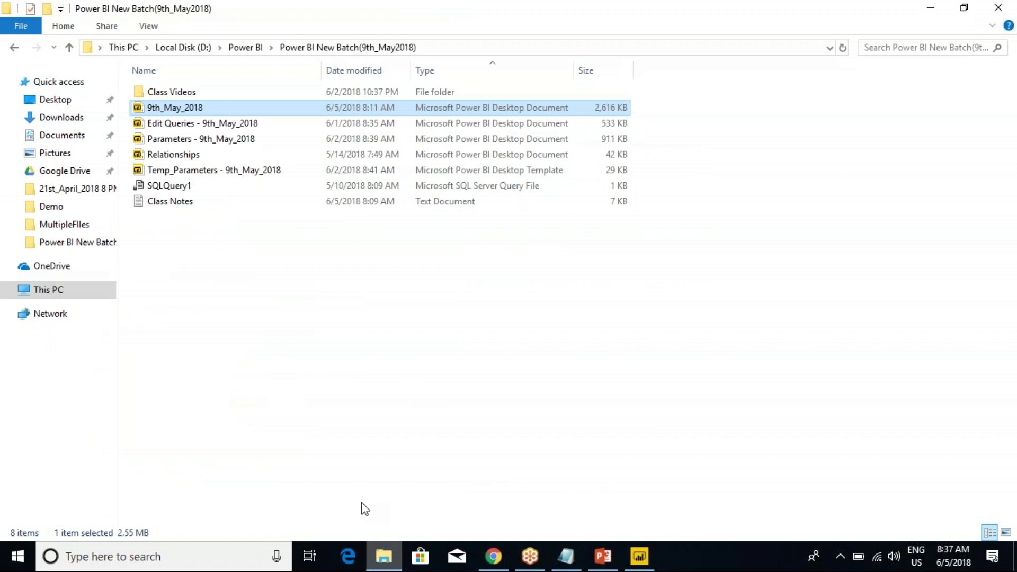
pyautogui.rightClick(182, 108)
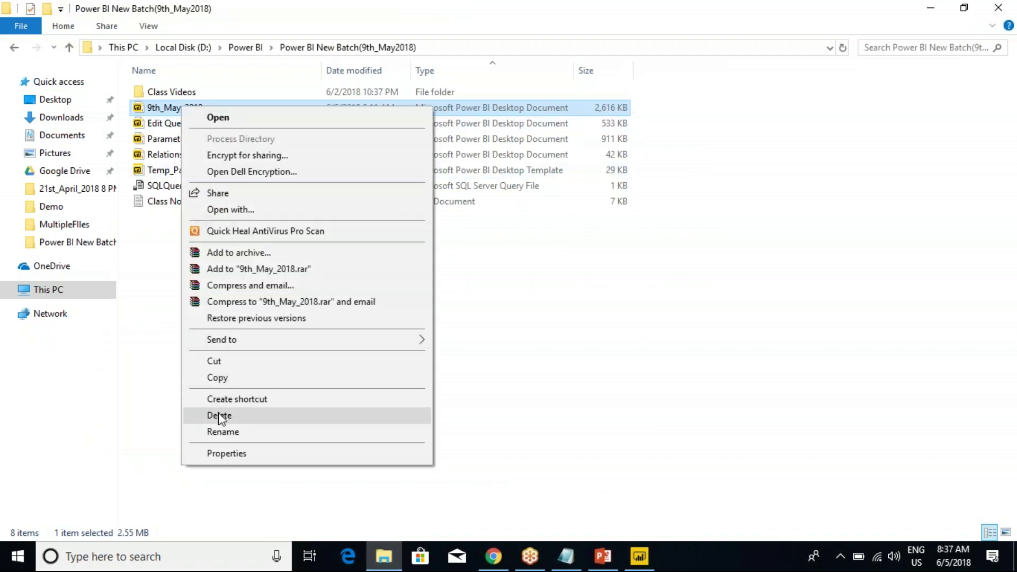
pyautogui.click(513, 402)
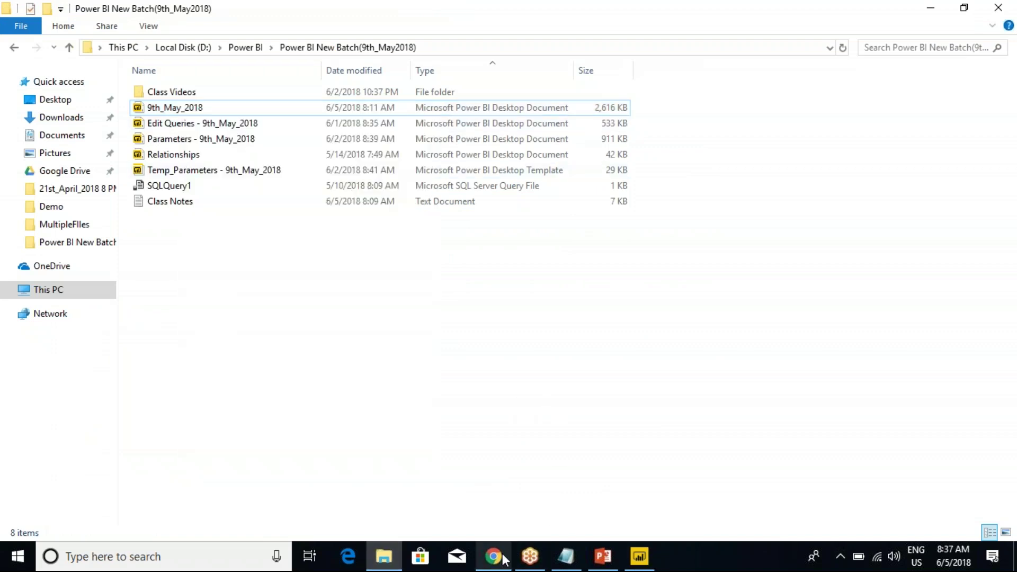
# Back in the browser, download the 9th_May_2018 dataset as a .pbix file.
pyautogui.click(501, 533)
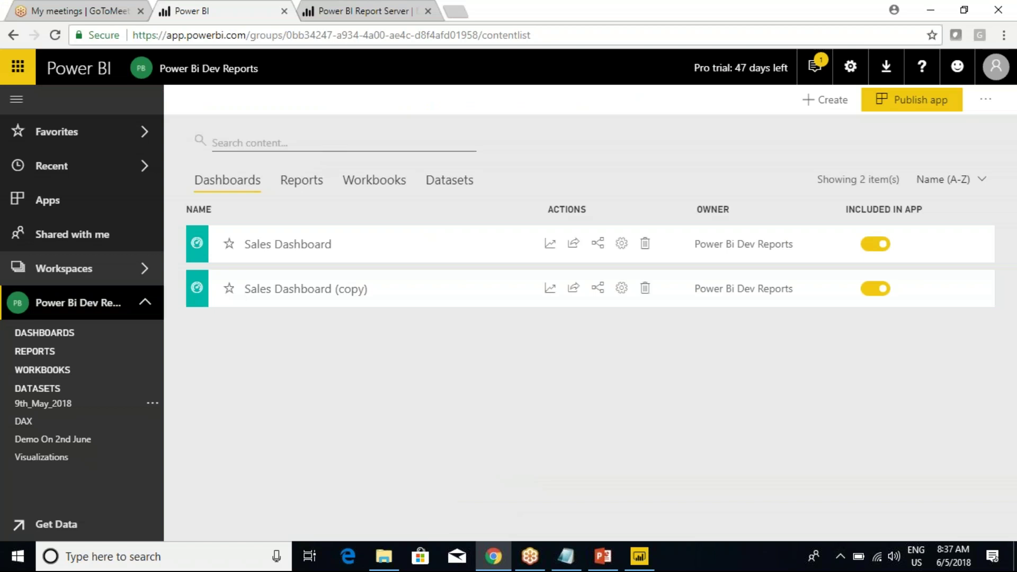
pyautogui.click(152, 421)
pyautogui.click(233, 468)
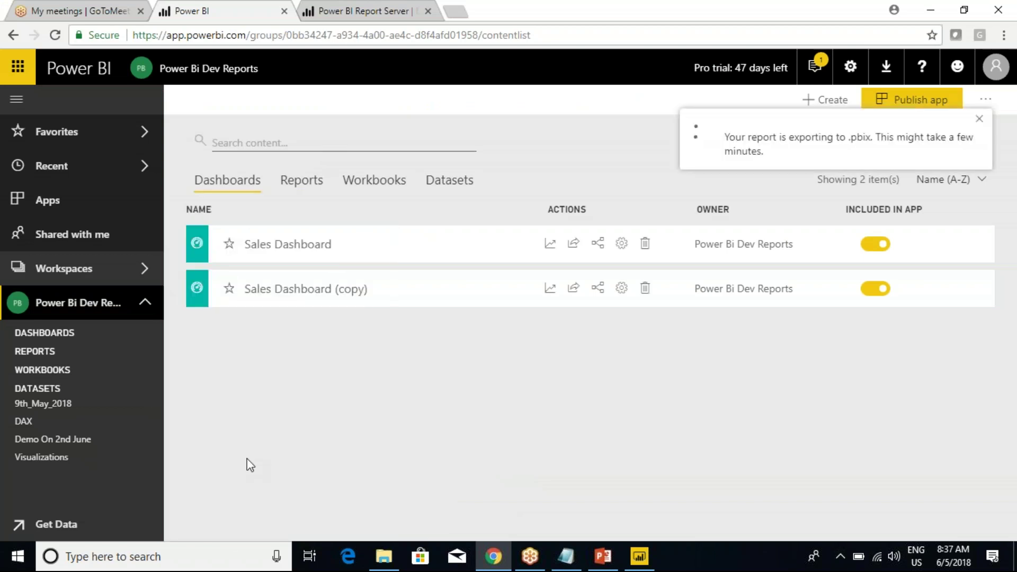
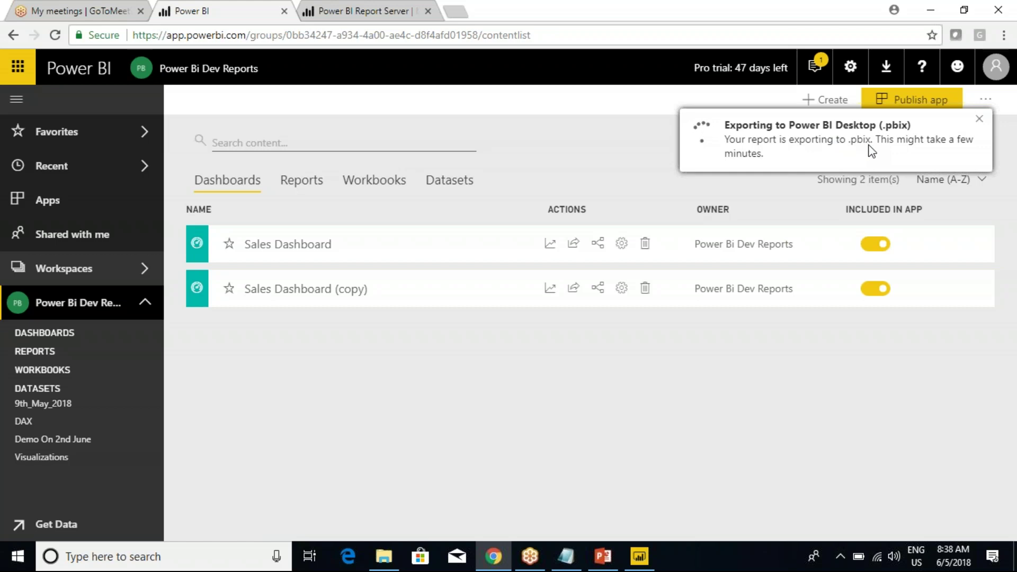
# Save the downloaded 9th_May_2018.pbix to the Power BI New Batch folder and open it in Power BI Desktop.
pyautogui.click(384, 556)
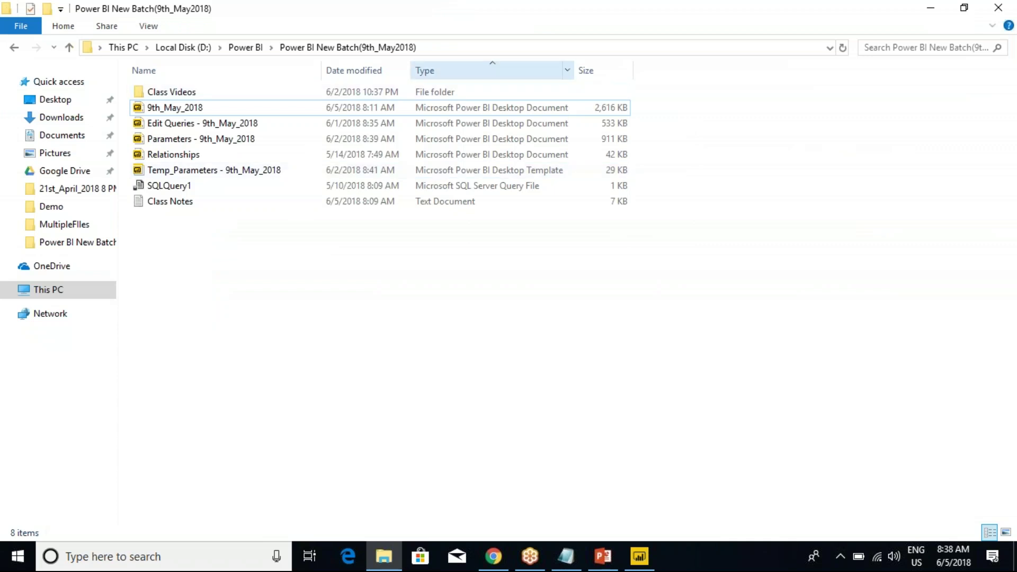
pyautogui.click(370, 108)
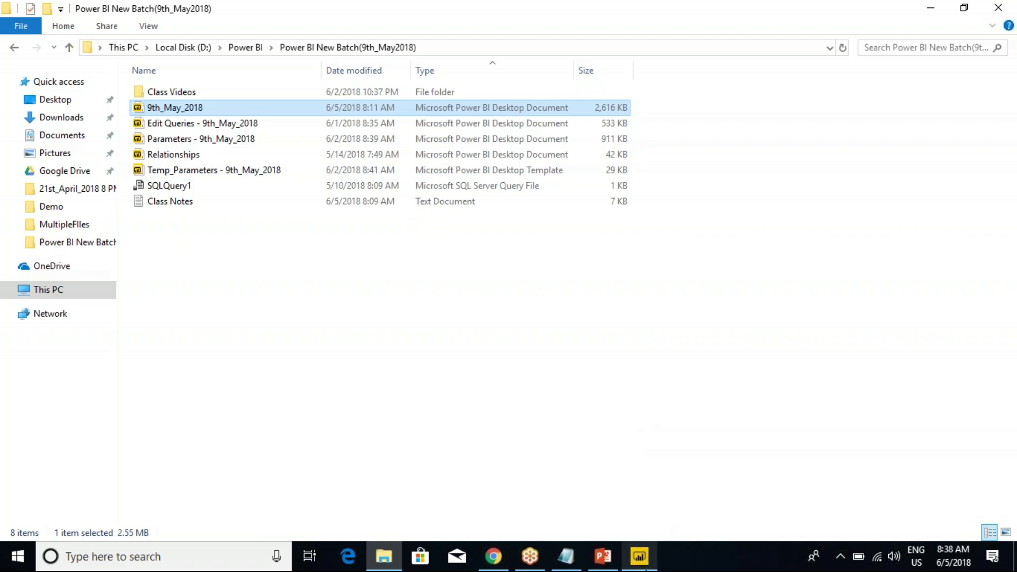
pyautogui.click(493, 556)
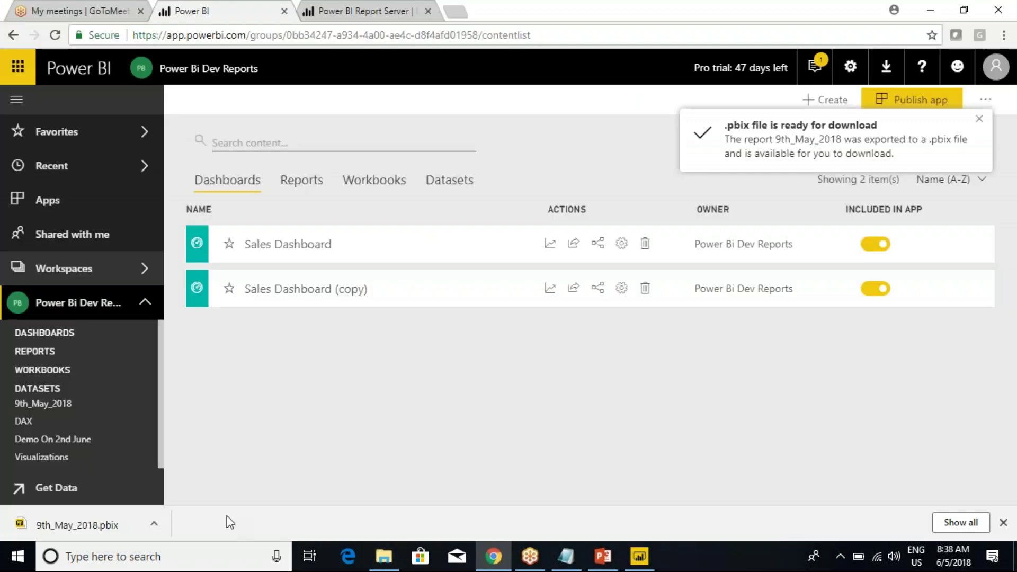
pyautogui.moveTo(81, 527); pyautogui.dragTo(69, 539)
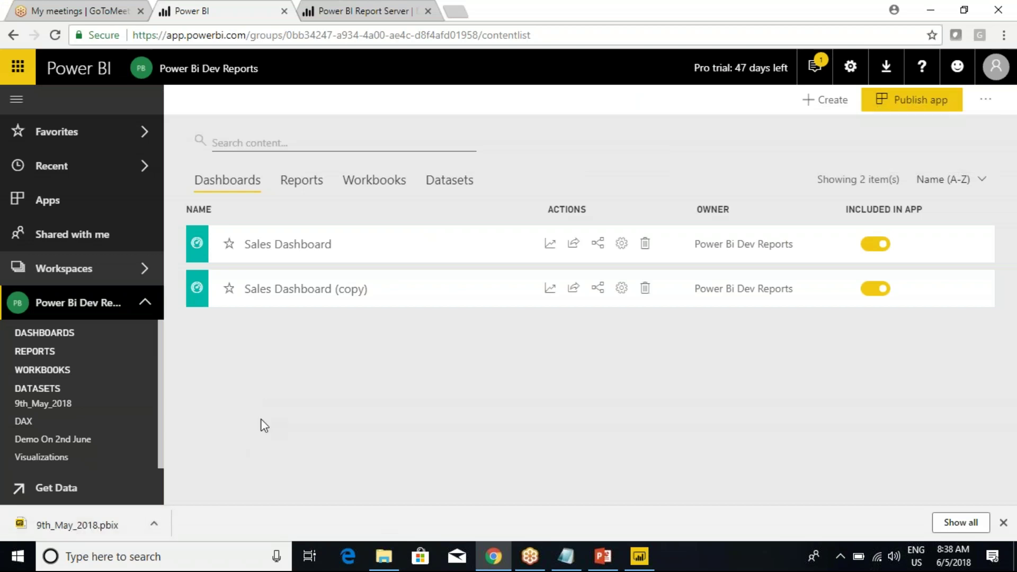
pyautogui.click(1002, 522)
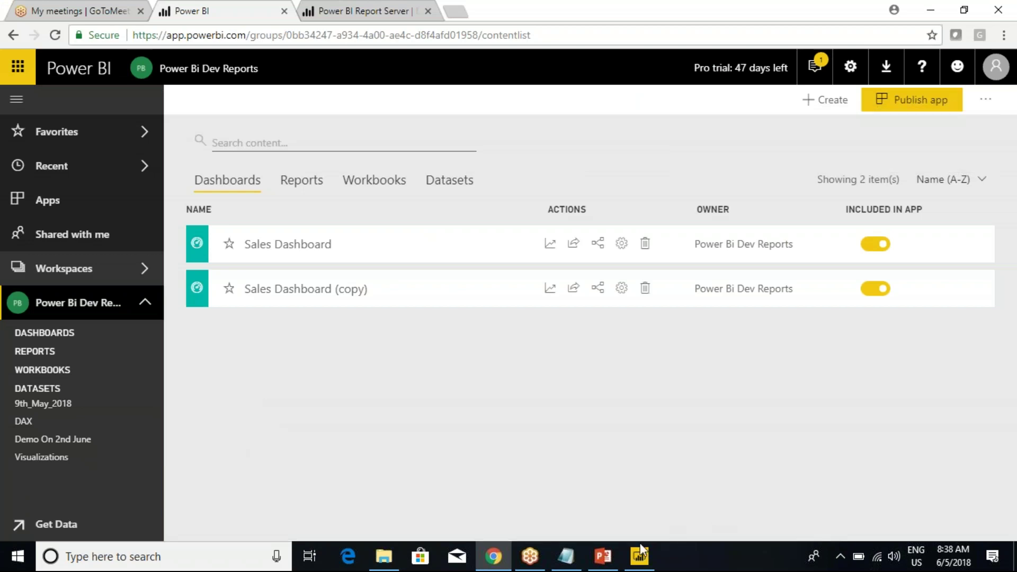
pyautogui.click(640, 553)
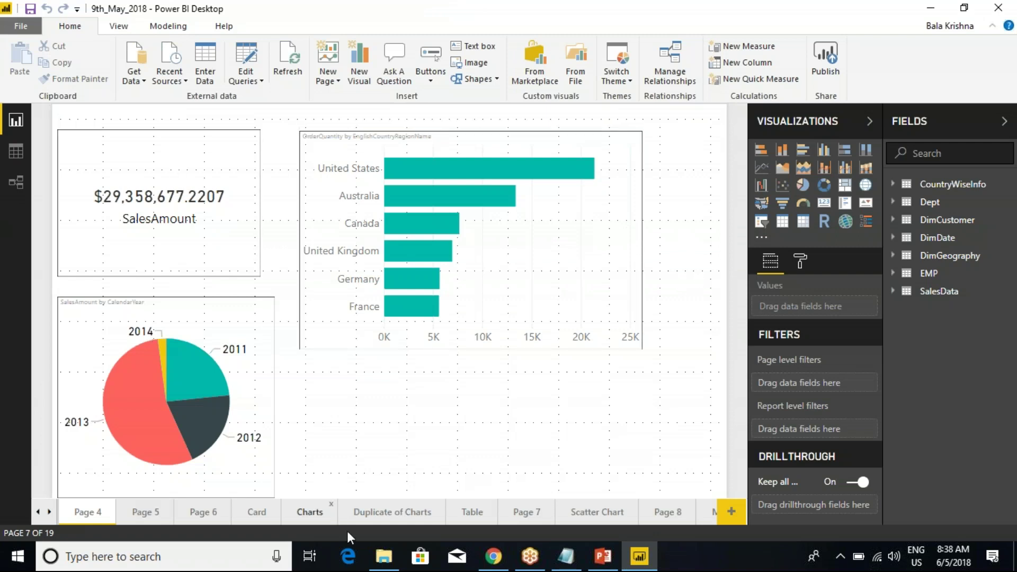
pyautogui.click(491, 556)
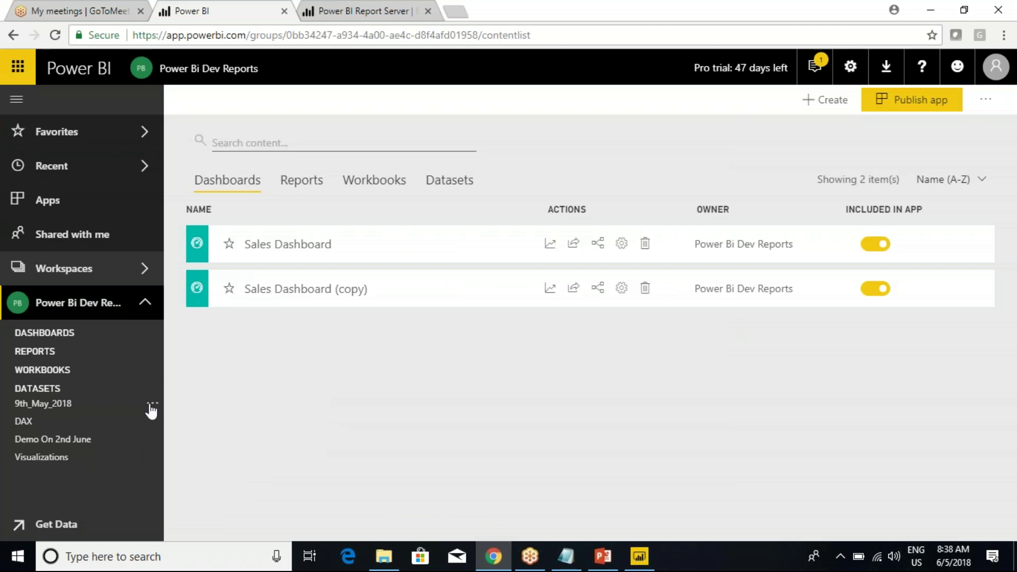
# Open the DAX dataset's Security page and mark its 'RLS has moved to Power BI Desktop' message.
pyautogui.click(151, 406)
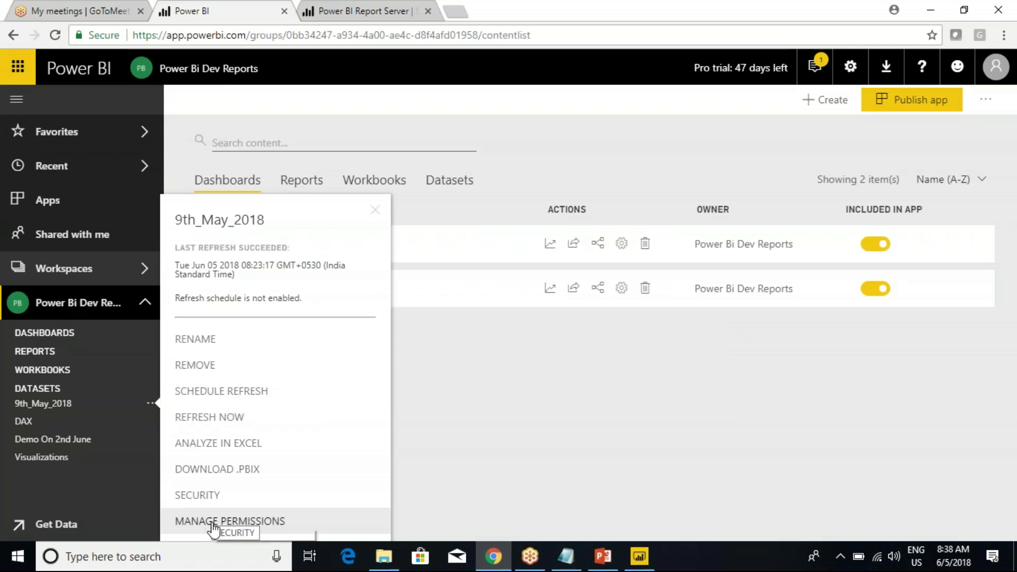
pyautogui.click(490, 377)
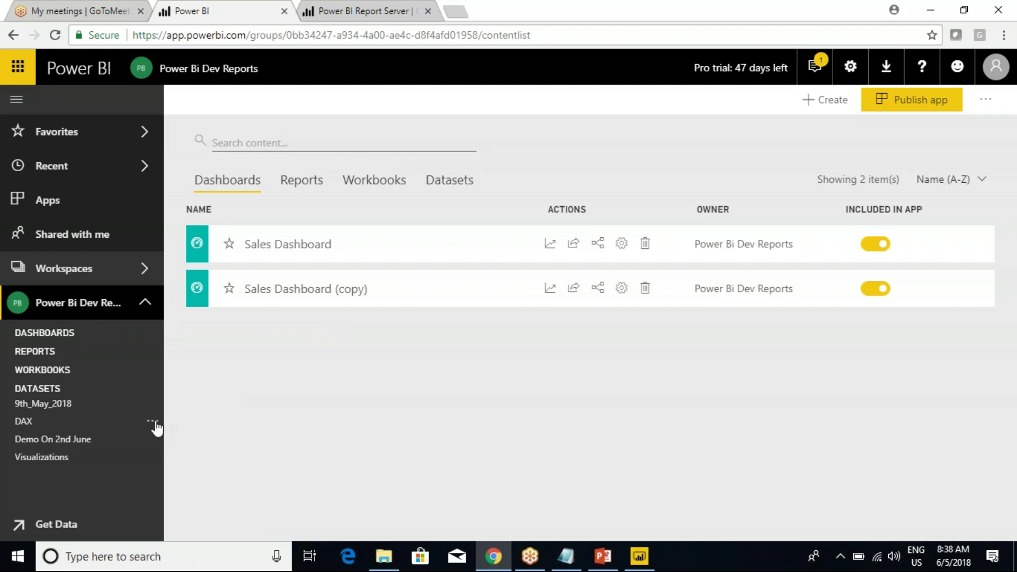
pyautogui.click(153, 421)
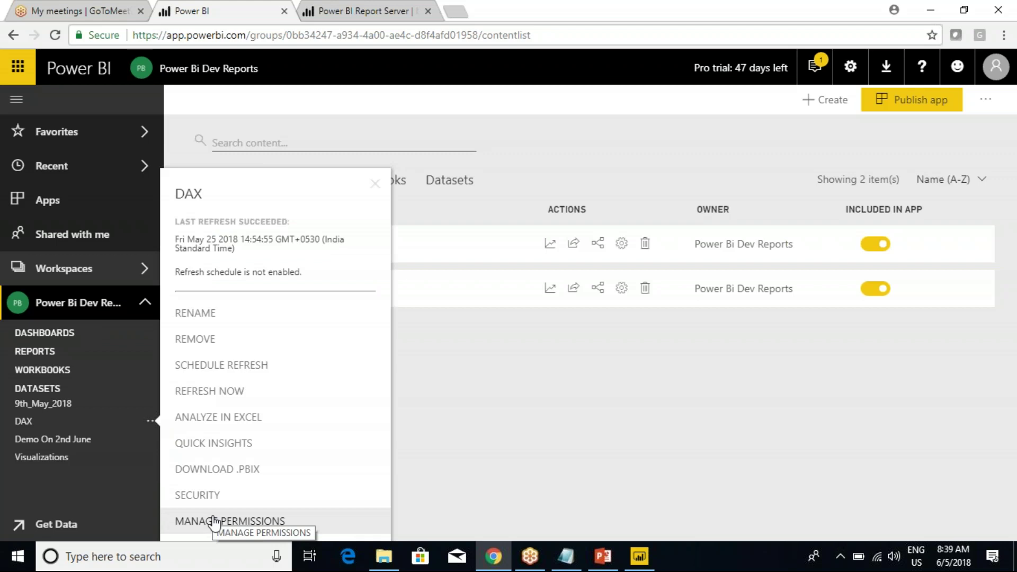
pyautogui.click(211, 494)
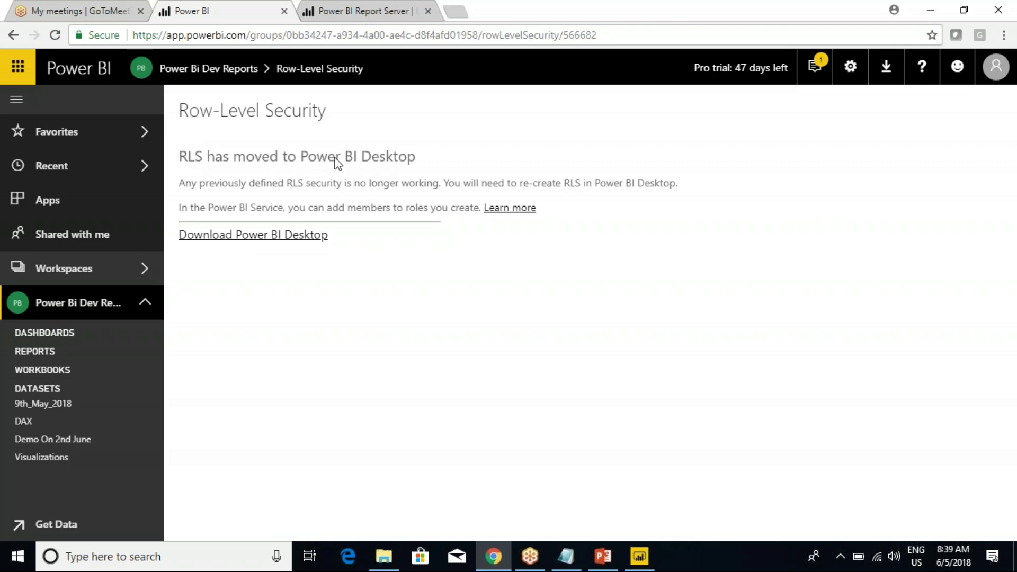
pyautogui.moveTo(166, 139); pyautogui.dragTo(622, 309)
pyautogui.moveTo(180, 168); pyautogui.dragTo(219, 129)
pyautogui.click(639, 555)
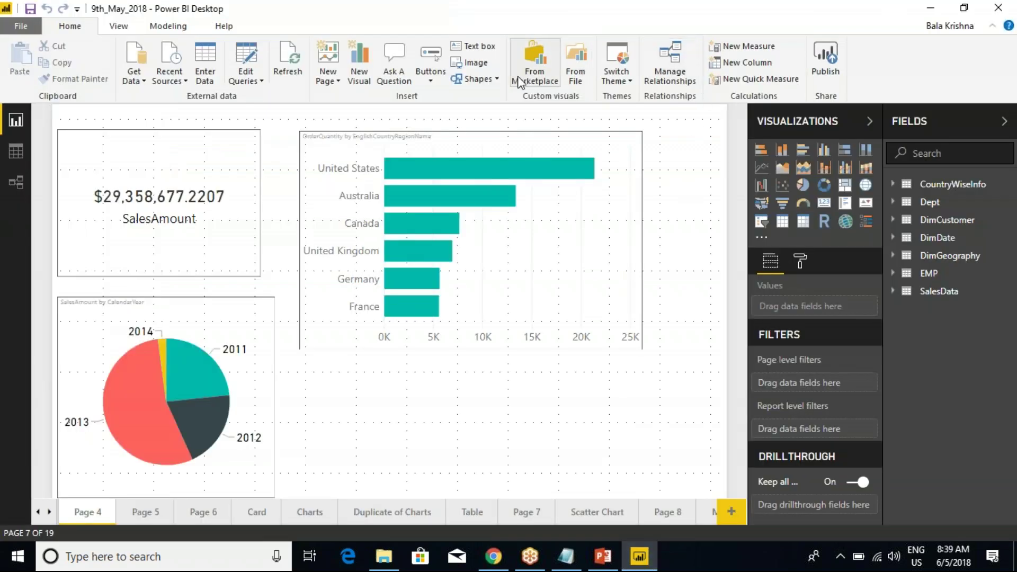
pyautogui.click(167, 26)
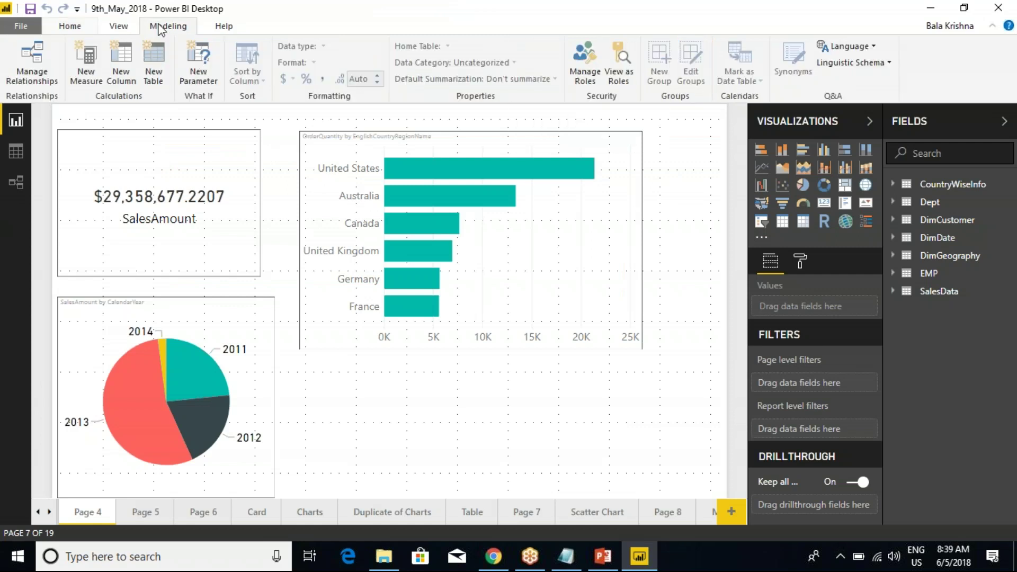
pyautogui.click(584, 62)
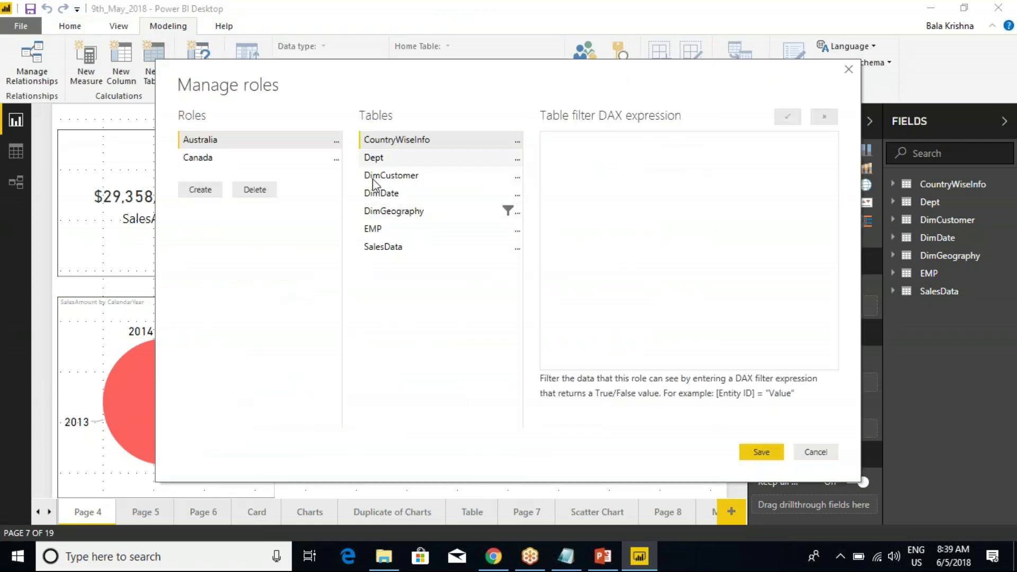
pyautogui.click(429, 213)
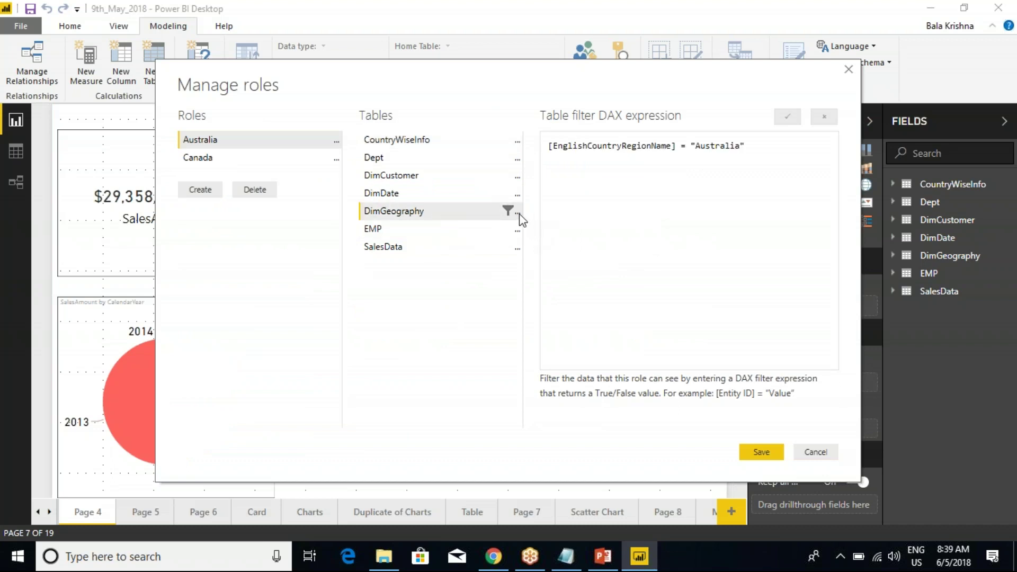
pyautogui.click(220, 159)
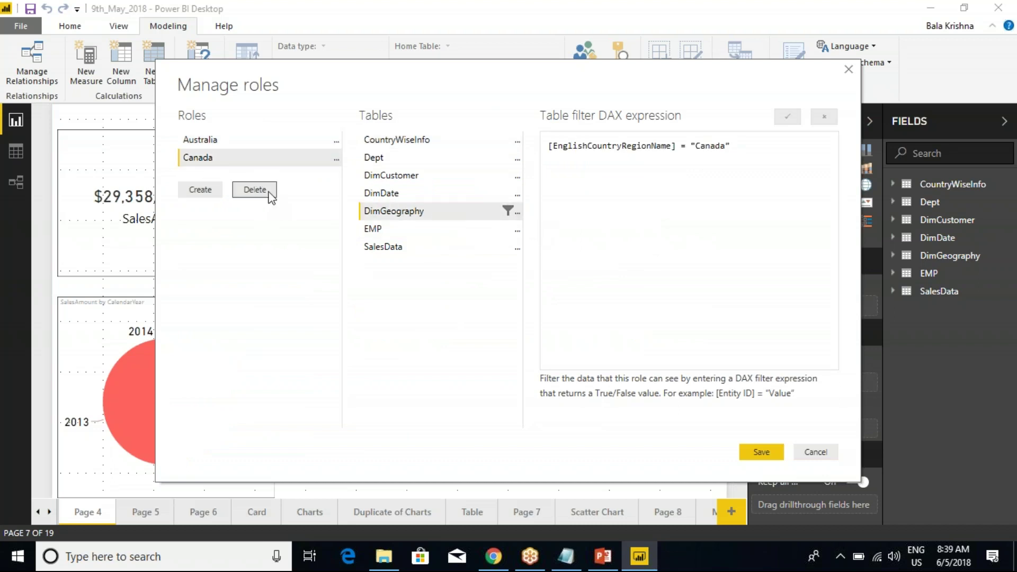
pyautogui.click(763, 452)
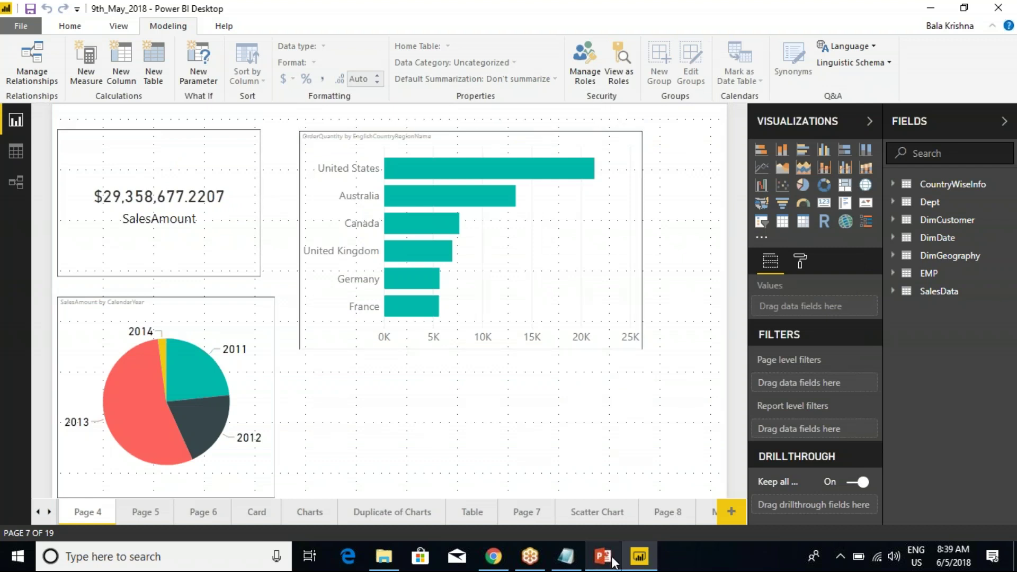
pyautogui.click(493, 556)
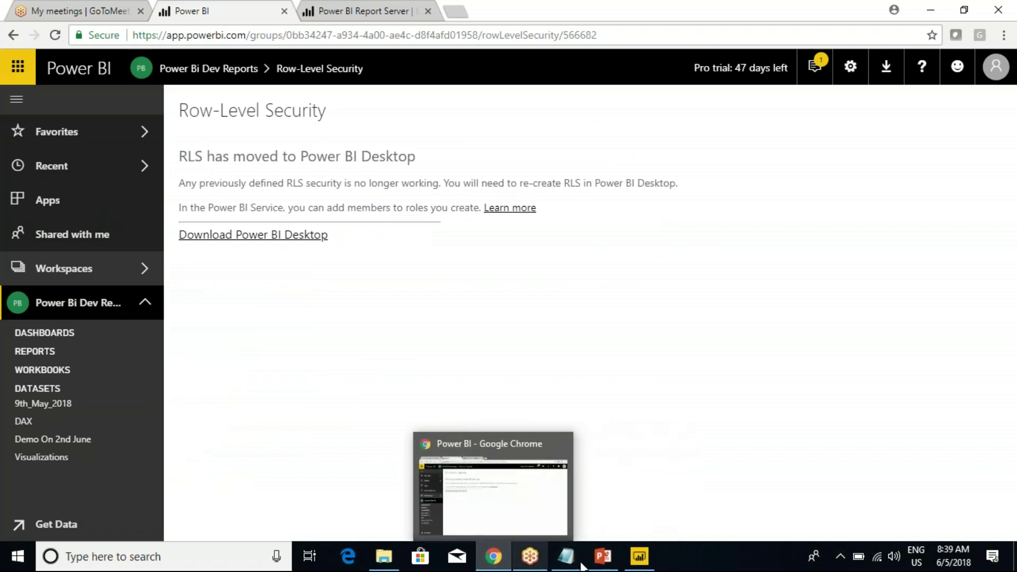
pyautogui.moveTo(639, 556)
pyautogui.click(646, 518)
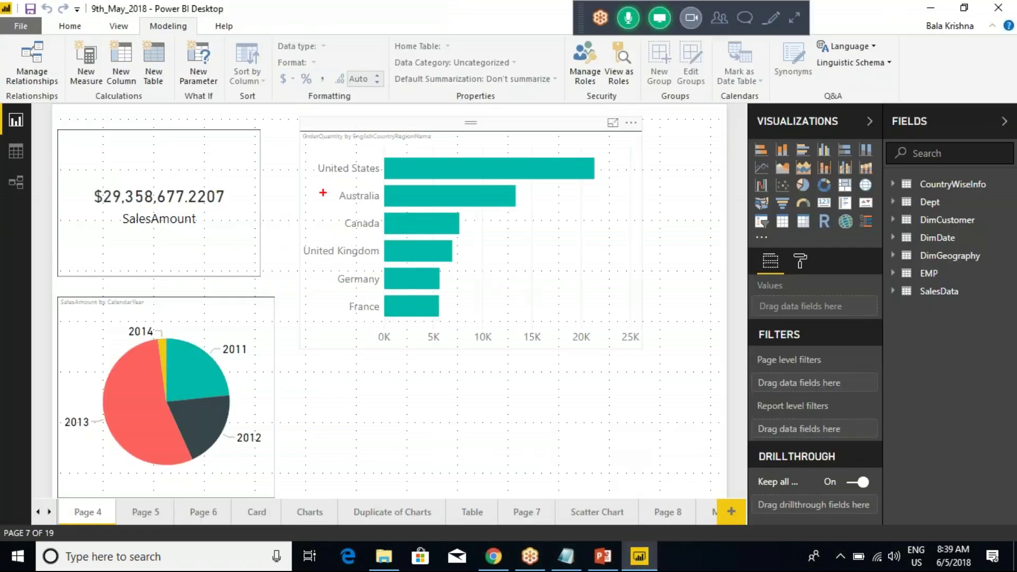
pyautogui.moveTo(295, 148)
pyautogui.mouseDown()
pyautogui.moveTo(396, 264)
pyautogui.moveTo(393, 323)
pyautogui.mouseUp()
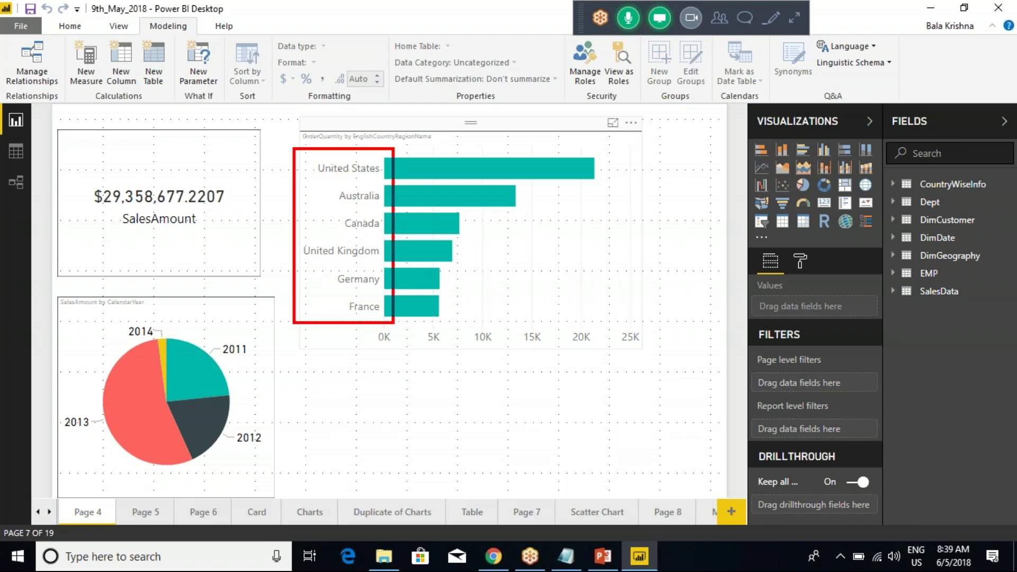
pyautogui.click(320, 350)
pyautogui.moveTo(309, 359); pyautogui.dragTo(448, 348)
pyautogui.moveTo(465, 342)
pyautogui.mouseDown()
pyautogui.moveTo(457, 343)
pyautogui.moveTo(479, 351)
pyautogui.mouseUp()
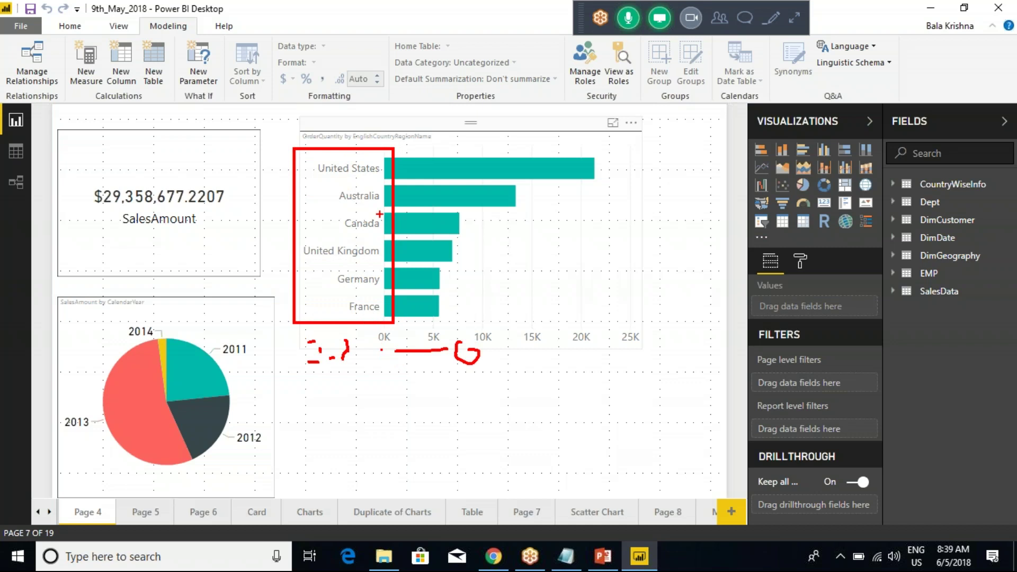
pyautogui.click(70, 26)
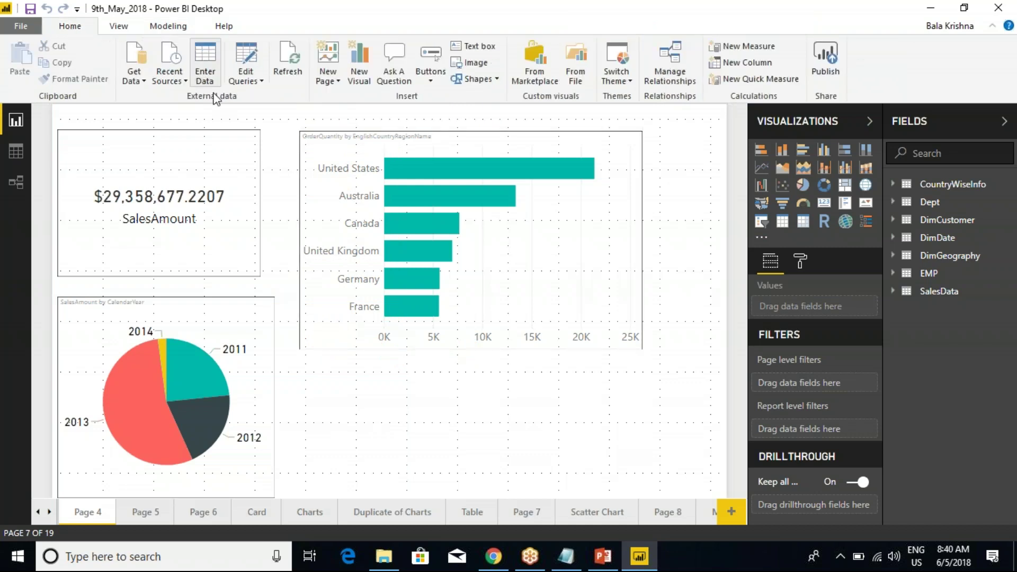
# Run Refresh Now on the 9th_May_2018 dataset and highlight the gateway refresh-failed message.
pyautogui.click(284, 79)
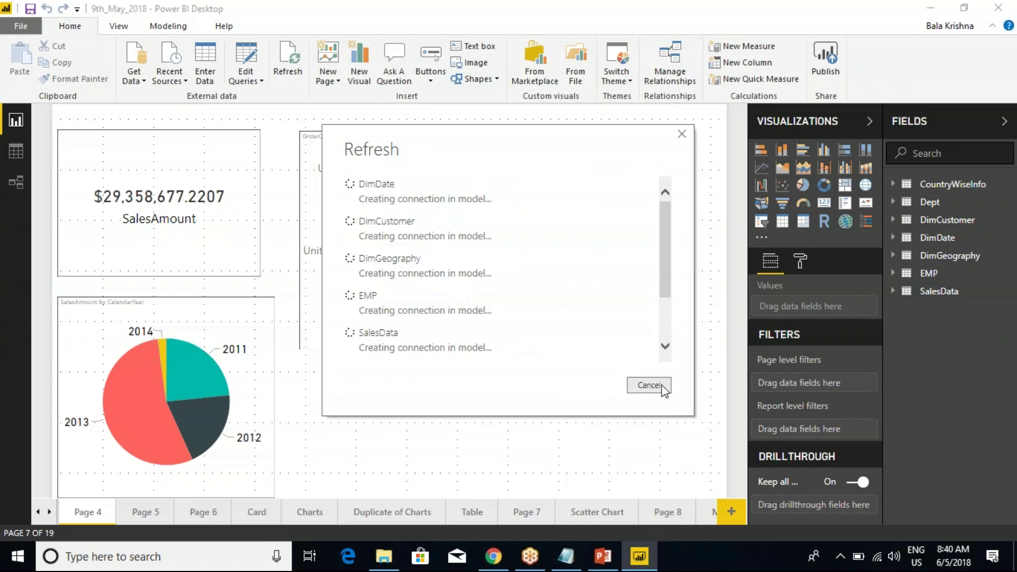
pyautogui.click(493, 556)
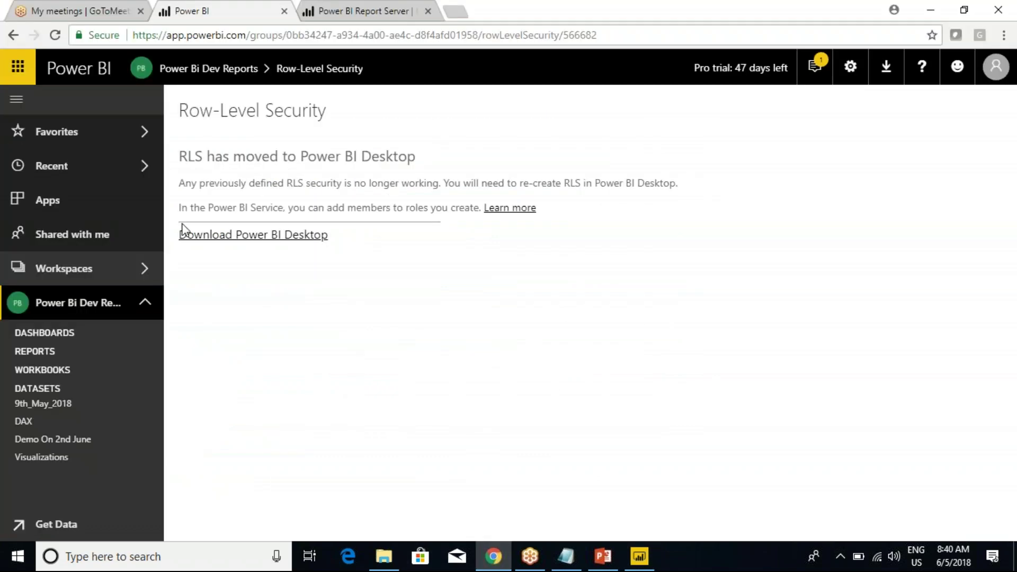
pyautogui.moveTo(74, 402)
pyautogui.click(153, 404)
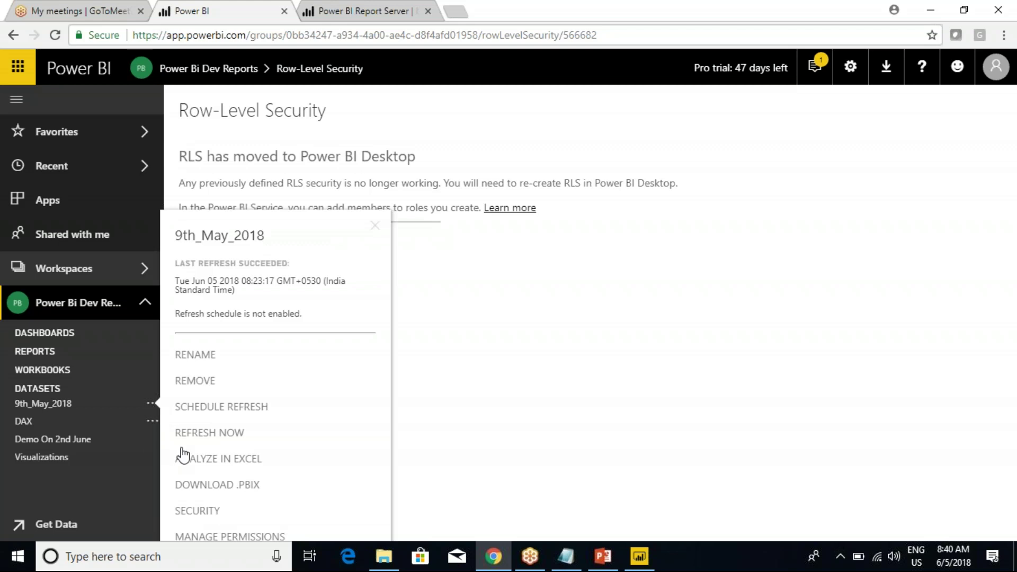
pyautogui.click(214, 434)
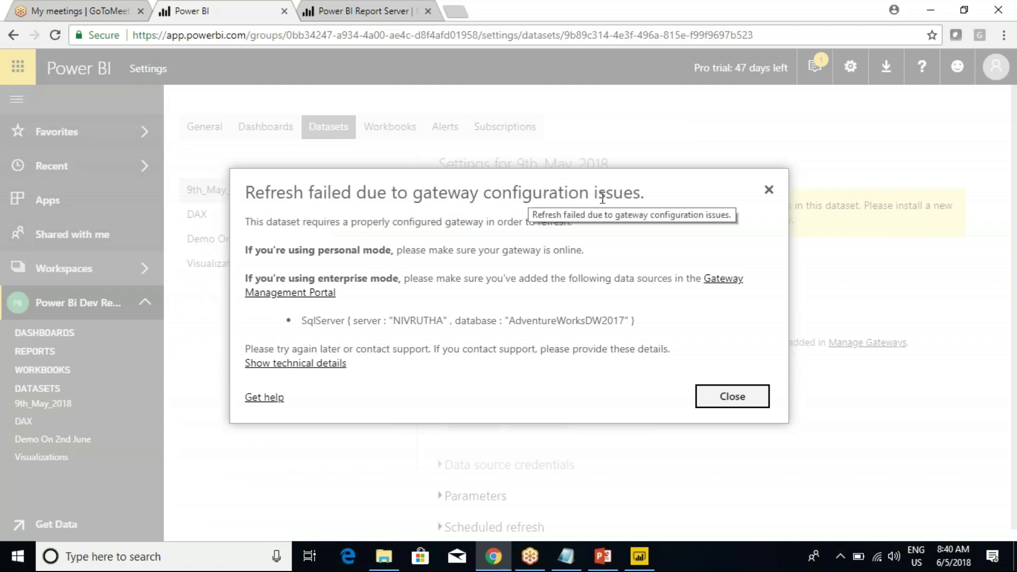
pyautogui.moveTo(217, 173)
pyautogui.mouseDown()
pyautogui.moveTo(659, 381)
pyautogui.moveTo(790, 425)
pyautogui.mouseUp()
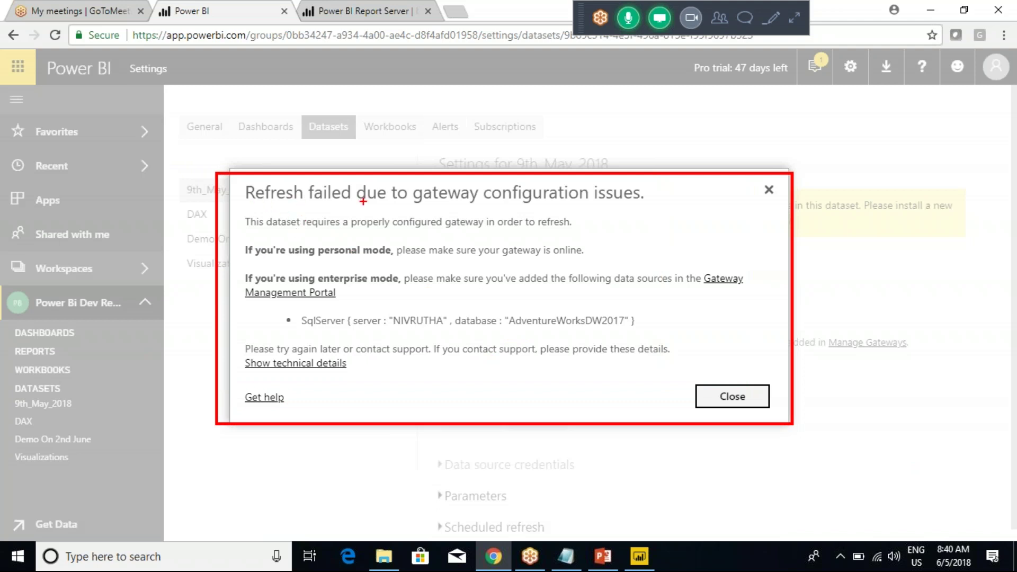
pyautogui.moveTo(477, 201)
pyautogui.mouseDown()
pyautogui.moveTo(501, 203)
pyautogui.moveTo(551, 157)
pyautogui.mouseUp()
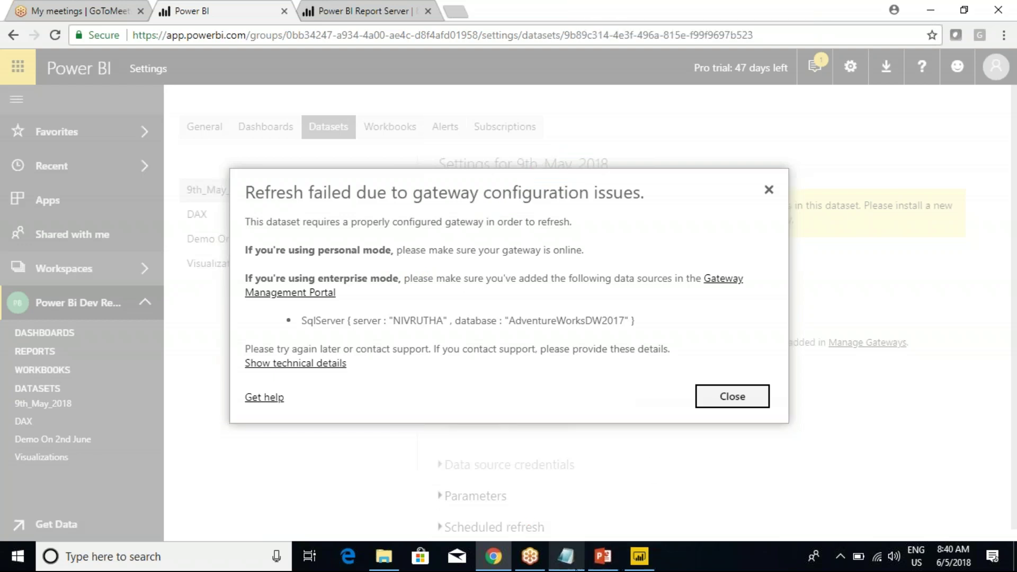
# Add the line 'Airtel SIM Card --> Activate' to the Class Notes.
pyautogui.click(566, 556)
pyautogui.click(589, 401)
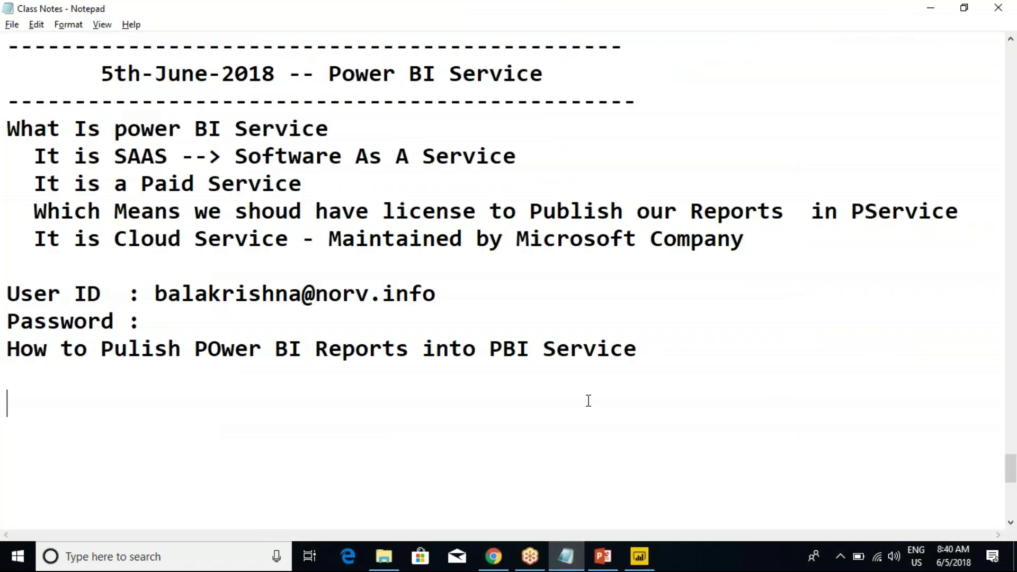
pyautogui.write('Airter SIM')
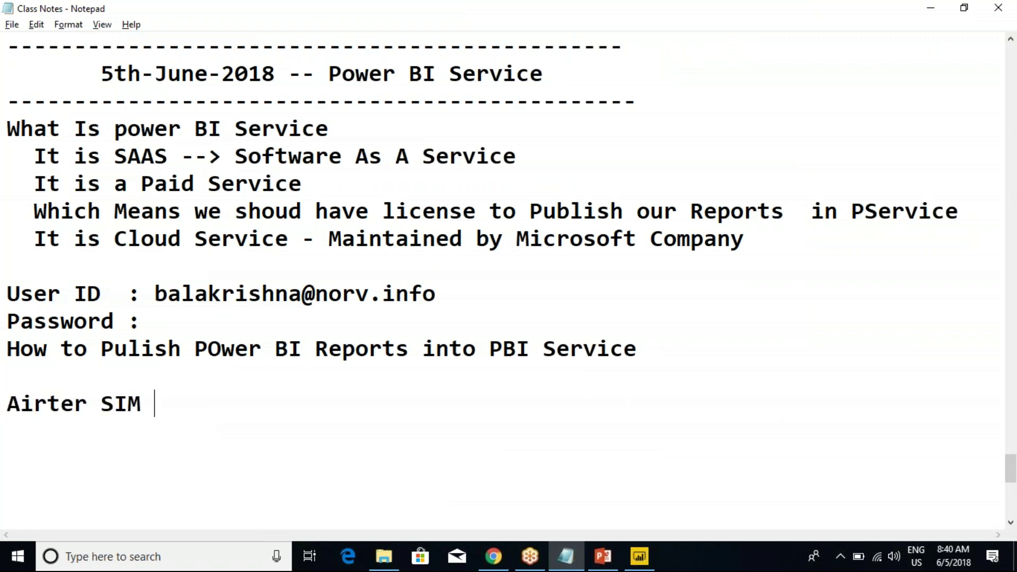
pyautogui.click(87, 404)
pyautogui.press('BackSpace')
pyautogui.write('l SIM Card -->')
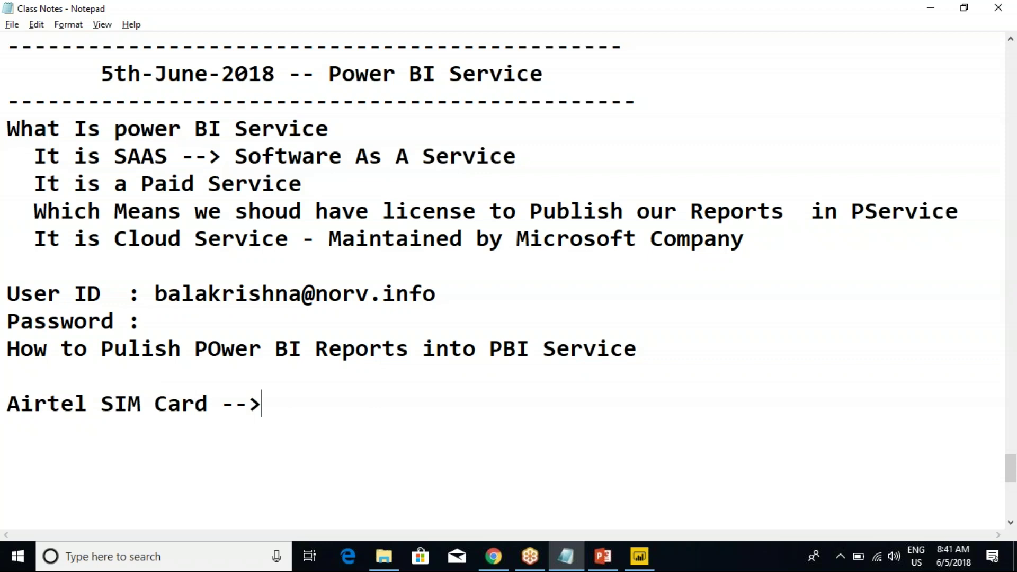
pyautogui.write('Activate')
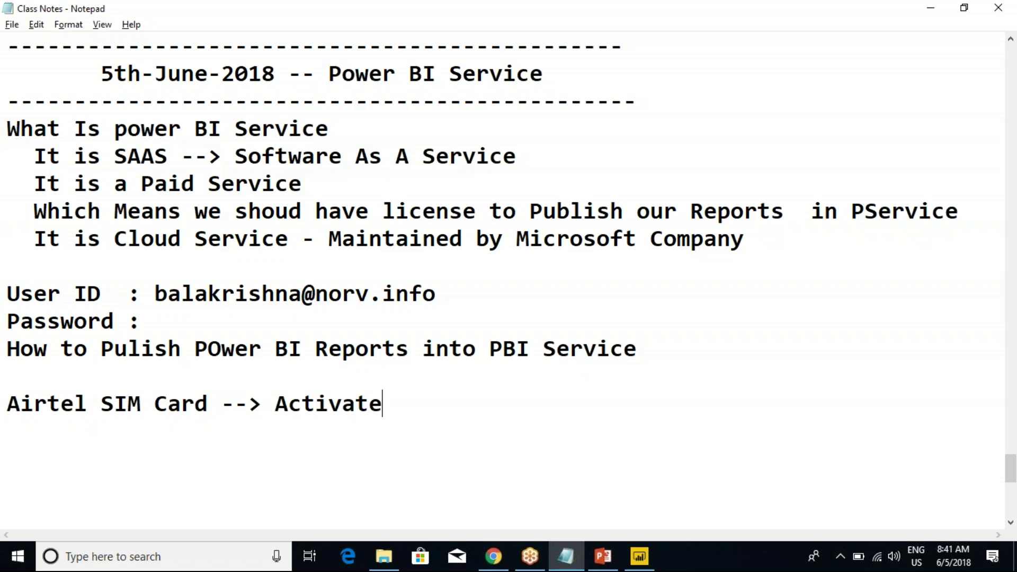
pyautogui.press('Return')
# Add 'Signal Prob --> That Means even though we have sim card we should have Celphone Towers'.
pyautogui.write('Sin=gnal P')
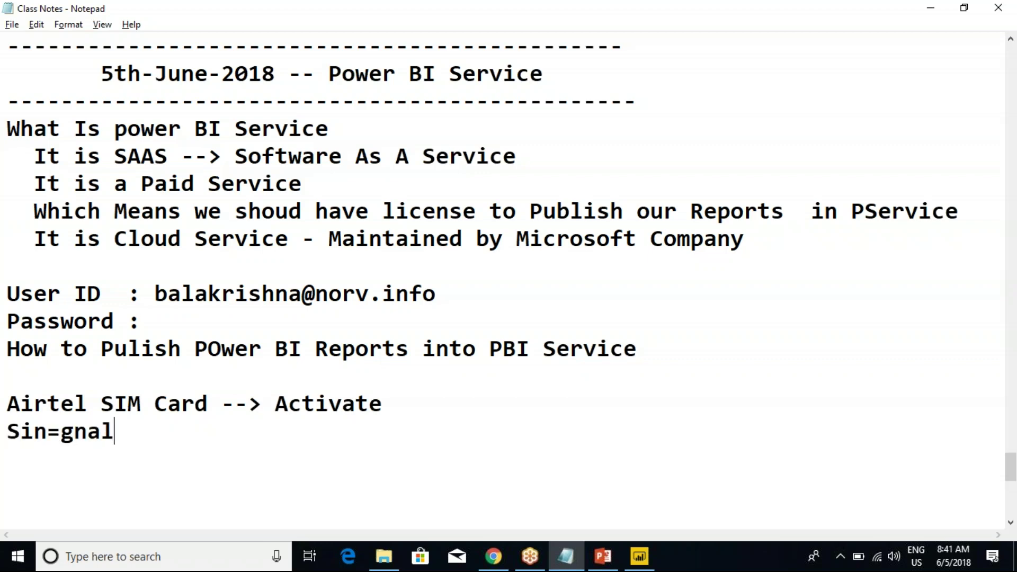
pyautogui.press('BackSpace')
pyautogui.press('BackSpace')
pyautogui.press('BackSpace')
pyautogui.press('BackSpace')
pyautogui.press('BackSpace')
pyautogui.press('BackSpace')
pyautogui.press('BackSpace')
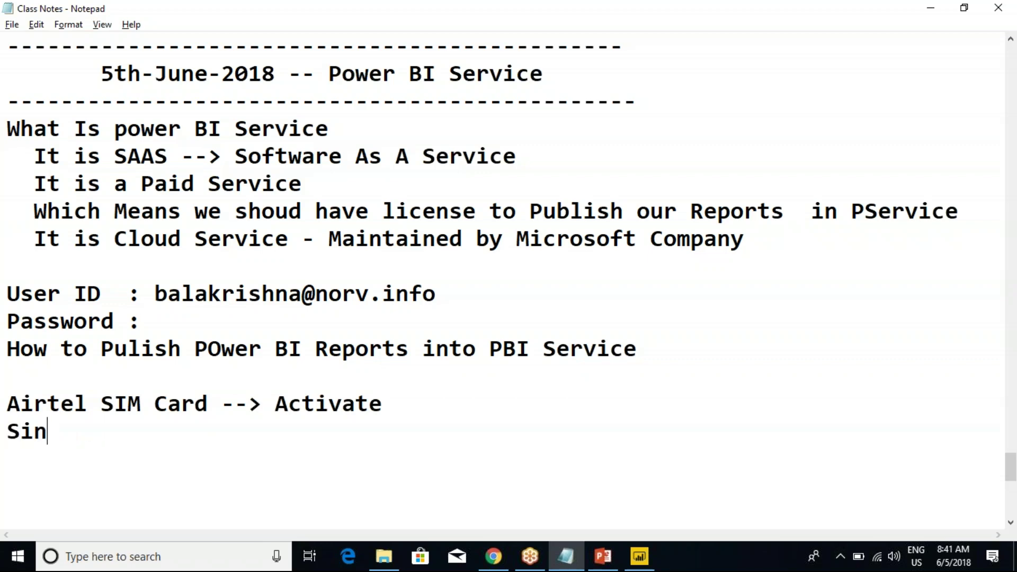
pyautogui.press('BackSpace')
pyautogui.write('gnal P')
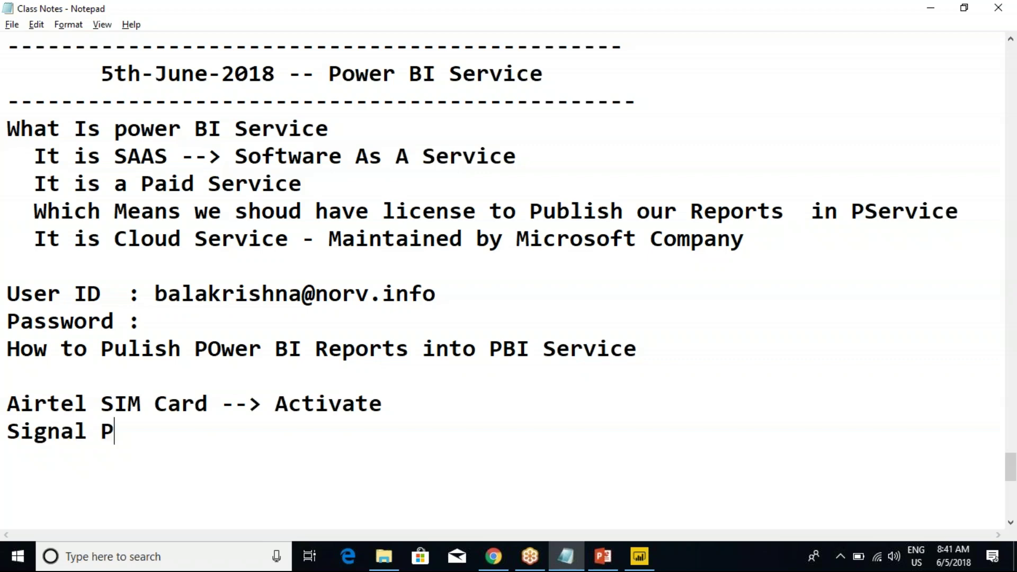
pyautogui.write('rob -- > That Means ')
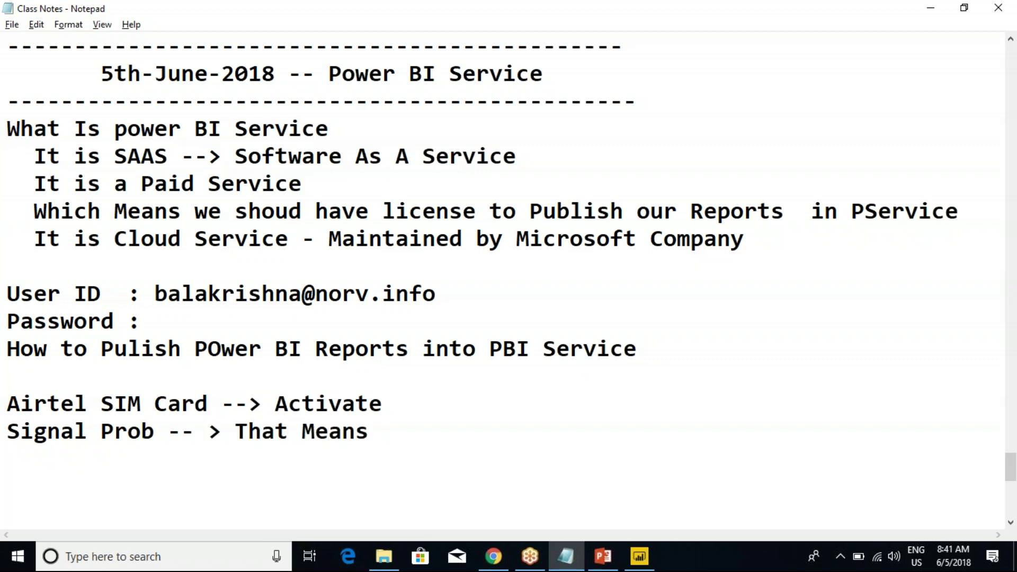
pyautogui.write('even though we have sim card')
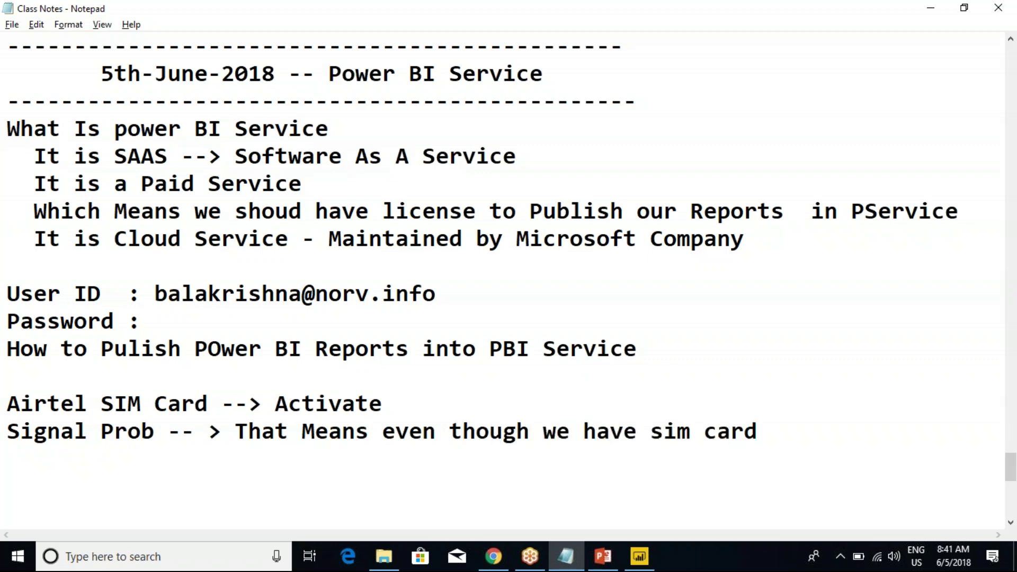
pyautogui.write('      we should')
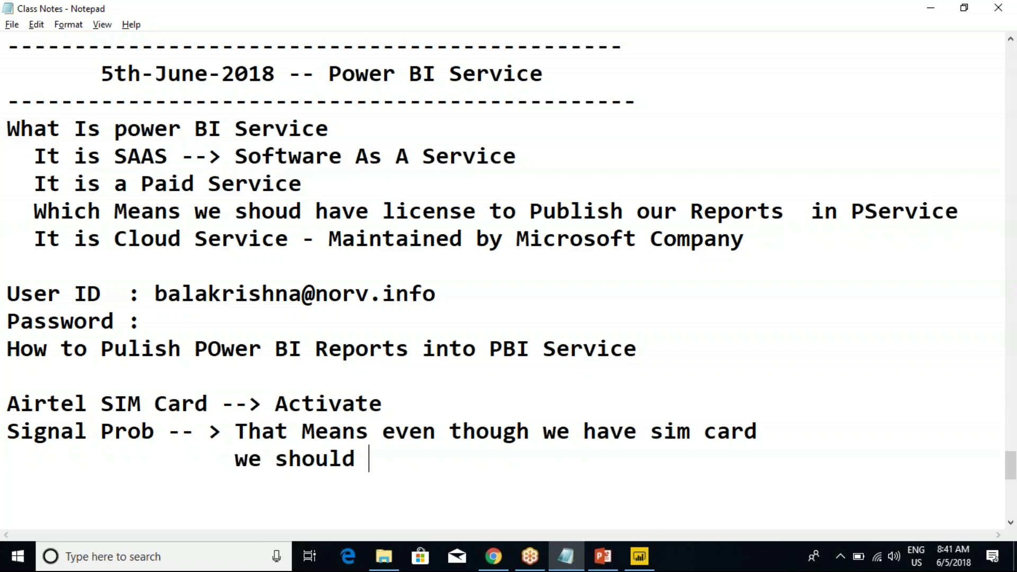
pyautogui.press('BackSpace')
pyautogui.press('BackSpace')
pyautogui.write('s')
pyautogui.press('BackSpace')
pyautogui.write('d have ')
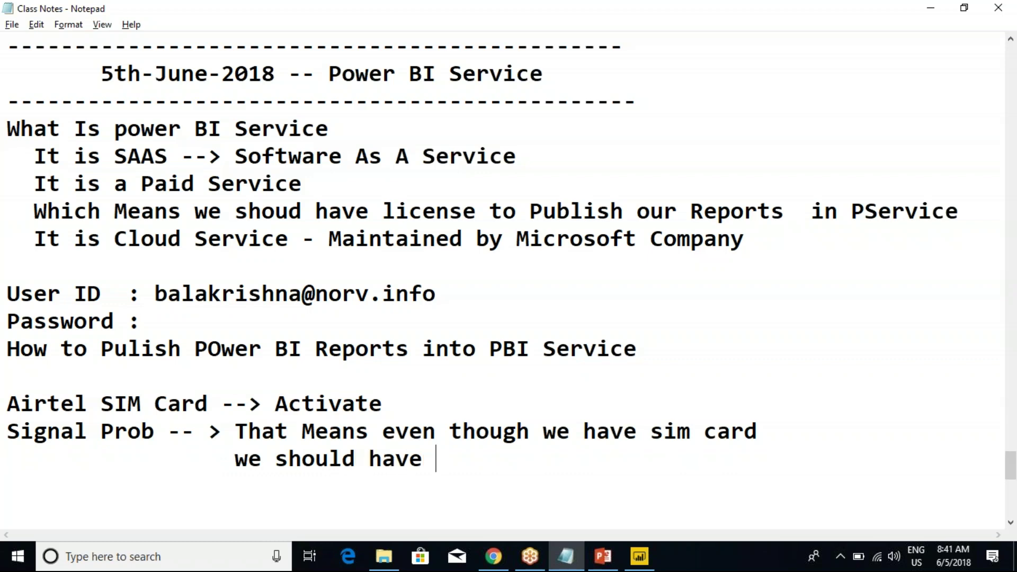
pyautogui.write('Celphone ')
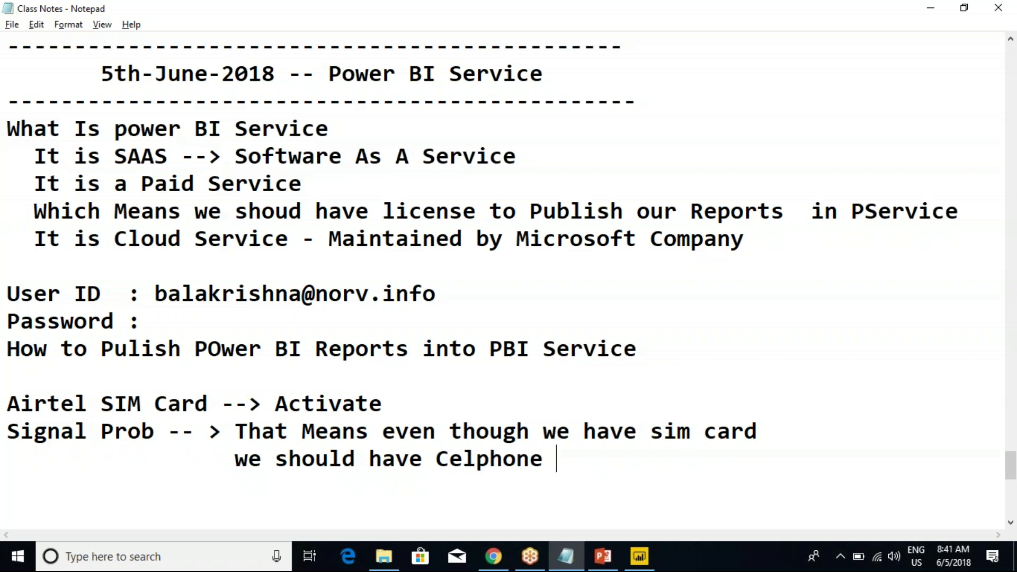
pyautogui.write('Towers')
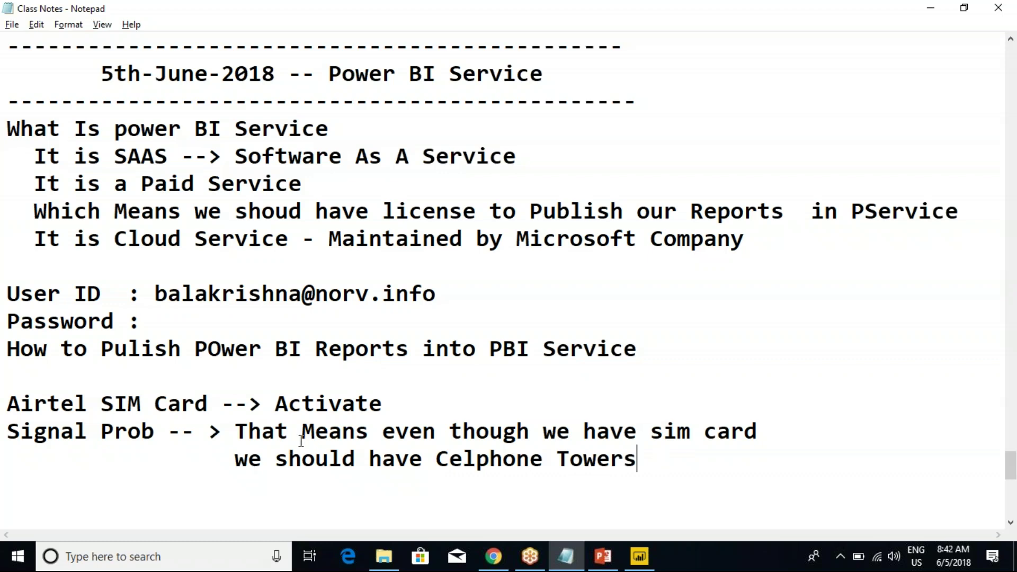
# Sketch two user figures beside the Cloud Service and PBI Service notes.
pyautogui.scroll(-1, 546, 436)
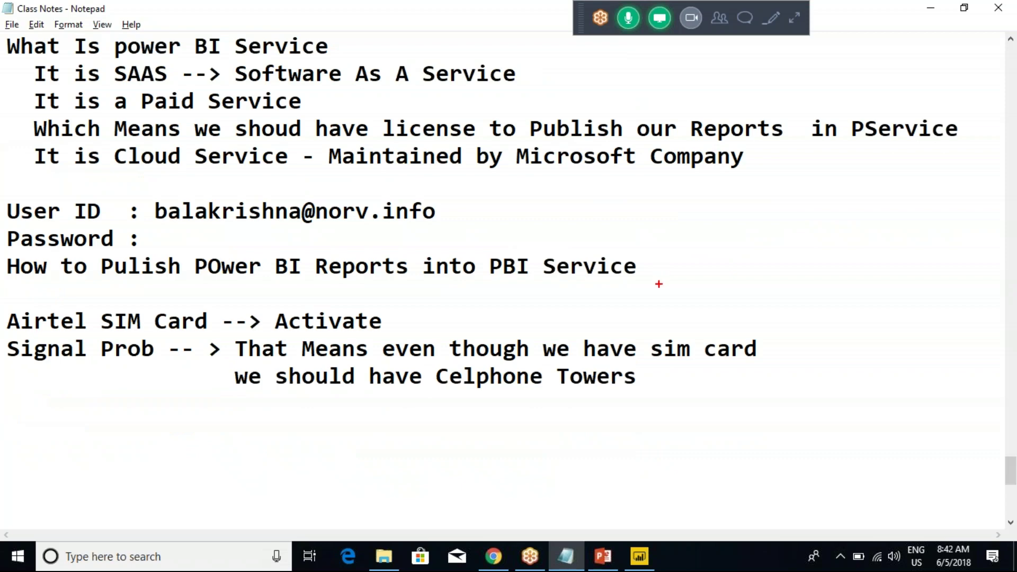
pyautogui.moveTo(191, 170)
pyautogui.mouseDown()
pyautogui.moveTo(229, 182)
pyautogui.moveTo(215, 189)
pyautogui.moveTo(206, 239)
pyautogui.mouseUp()
pyautogui.moveTo(188, 217)
pyautogui.mouseDown()
pyautogui.moveTo(212, 208)
pyautogui.moveTo(201, 228)
pyautogui.moveTo(252, 255)
pyautogui.moveTo(513, 241)
pyautogui.moveTo(536, 255)
pyautogui.moveTo(531, 275)
pyautogui.mouseUp()
pyautogui.moveTo(635, 192)
pyautogui.mouseDown()
pyautogui.moveTo(661, 219)
pyautogui.moveTo(664, 203)
pyautogui.moveTo(646, 199)
pyautogui.moveTo(638, 297)
pyautogui.mouseUp()
pyautogui.moveTo(624, 263)
pyautogui.mouseDown()
pyautogui.moveTo(642, 259)
pyautogui.moveTo(662, 273)
pyautogui.mouseUp()
pyautogui.moveTo(652, 277)
pyautogui.mouseDown()
pyautogui.moveTo(621, 290)
pyautogui.moveTo(681, 301)
pyautogui.mouseUp()
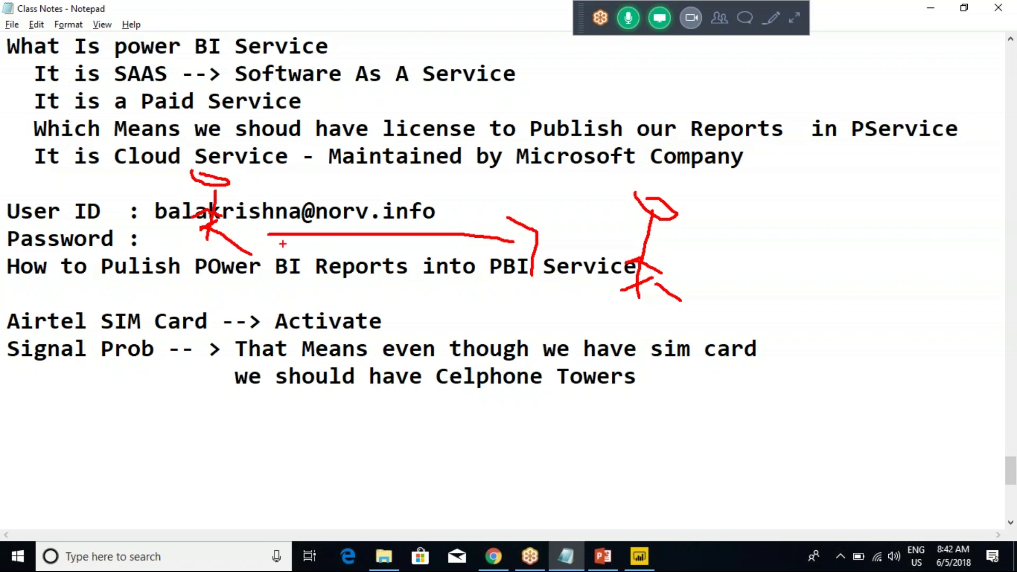
# Draw a cloud with arrows linking the user to it, then clear all annotations.
pyautogui.moveTo(401, 24); pyautogui.dragTo(392, 15)
pyautogui.moveTo(362, 170)
pyautogui.mouseDown()
pyautogui.moveTo(424, 63)
pyautogui.moveTo(412, 140)
pyautogui.mouseUp()
pyautogui.moveTo(421, 80); pyautogui.dragTo(433, 113)
pyautogui.moveTo(424, 66); pyautogui.dragTo(479, 162)
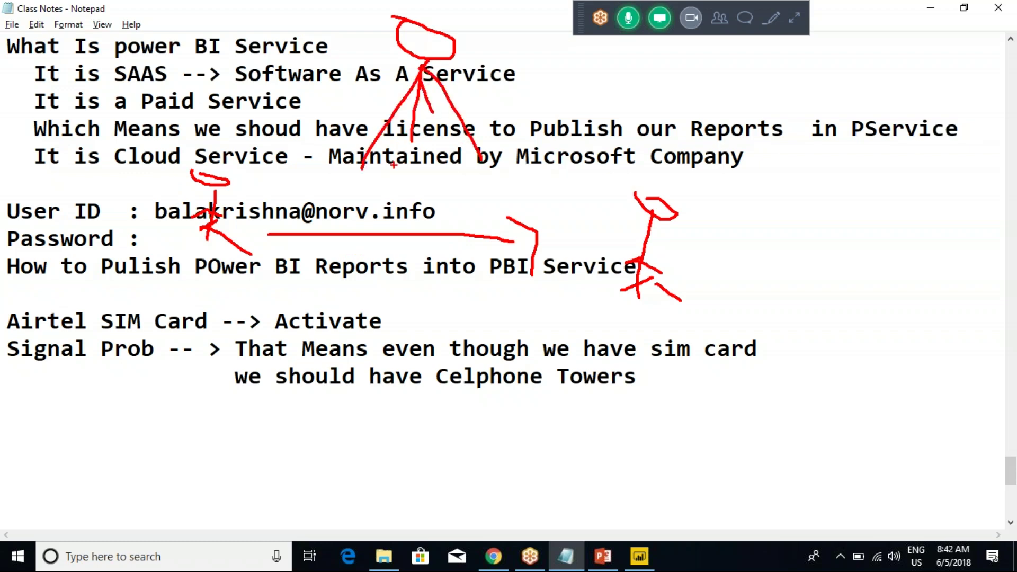
pyautogui.moveTo(353, 151)
pyautogui.mouseDown()
pyautogui.moveTo(373, 159)
pyautogui.moveTo(484, 140)
pyautogui.moveTo(434, 175)
pyautogui.moveTo(374, 162)
pyautogui.moveTo(484, 162)
pyautogui.mouseUp()
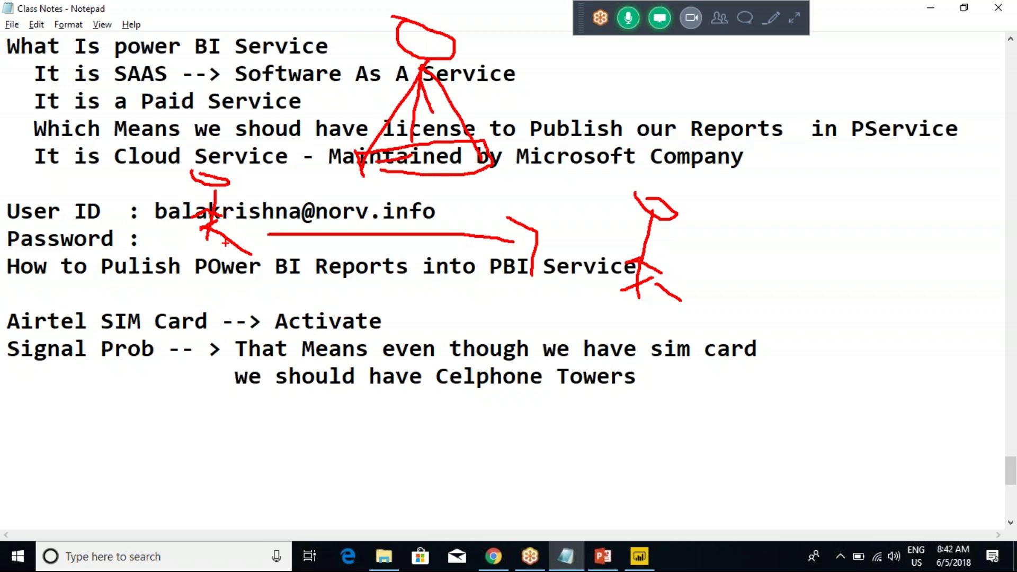
pyautogui.moveTo(227, 184)
pyautogui.mouseDown()
pyautogui.moveTo(397, 68)
pyautogui.moveTo(438, 63)
pyautogui.moveTo(526, 100)
pyautogui.moveTo(585, 204)
pyautogui.mouseUp()
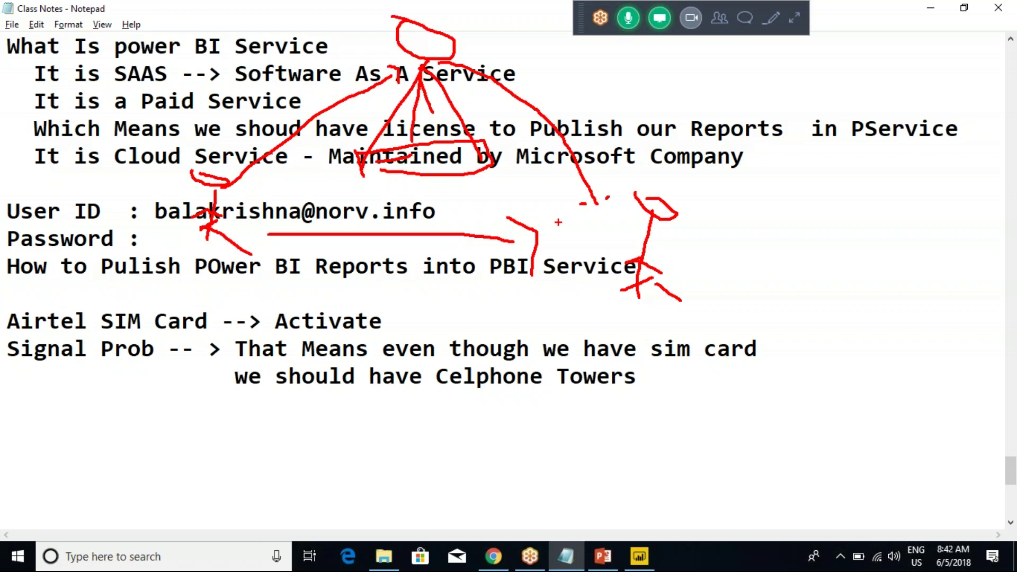
pyautogui.press('Escape')
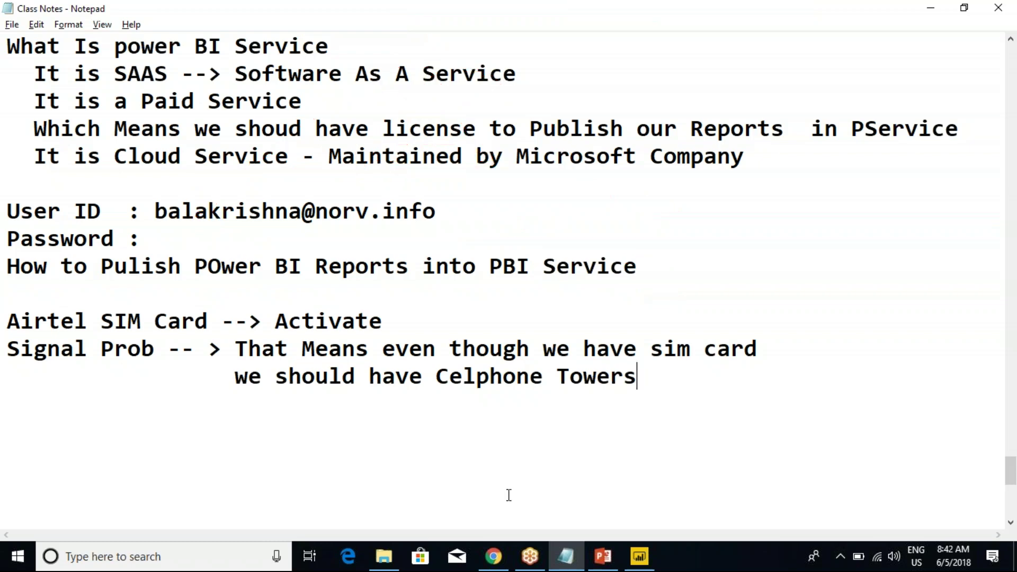
# View Recent Sources in Power BI Desktop, then bring up the Power BI New Batch folder.
pyautogui.click(639, 556)
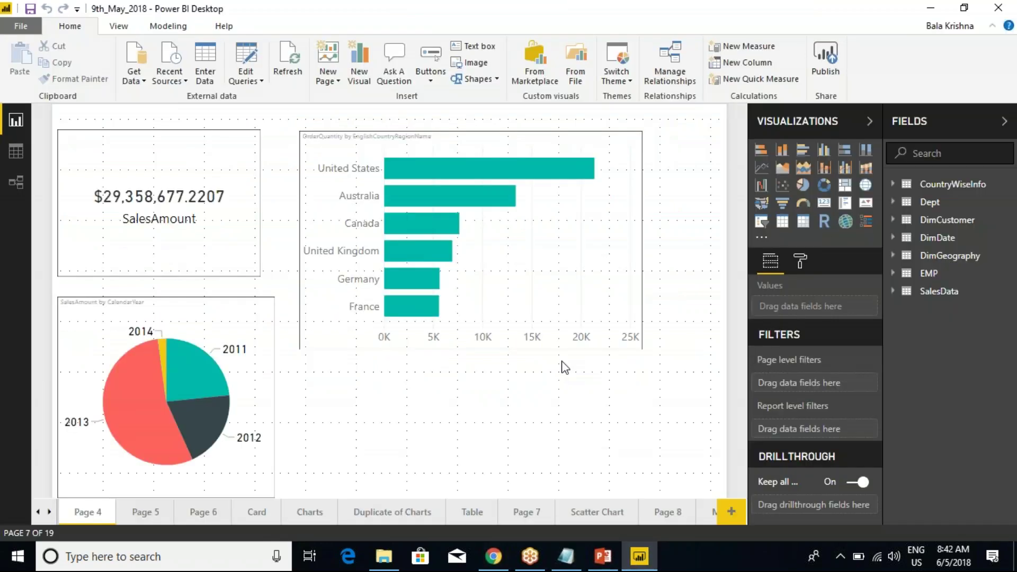
pyautogui.click(154, 84)
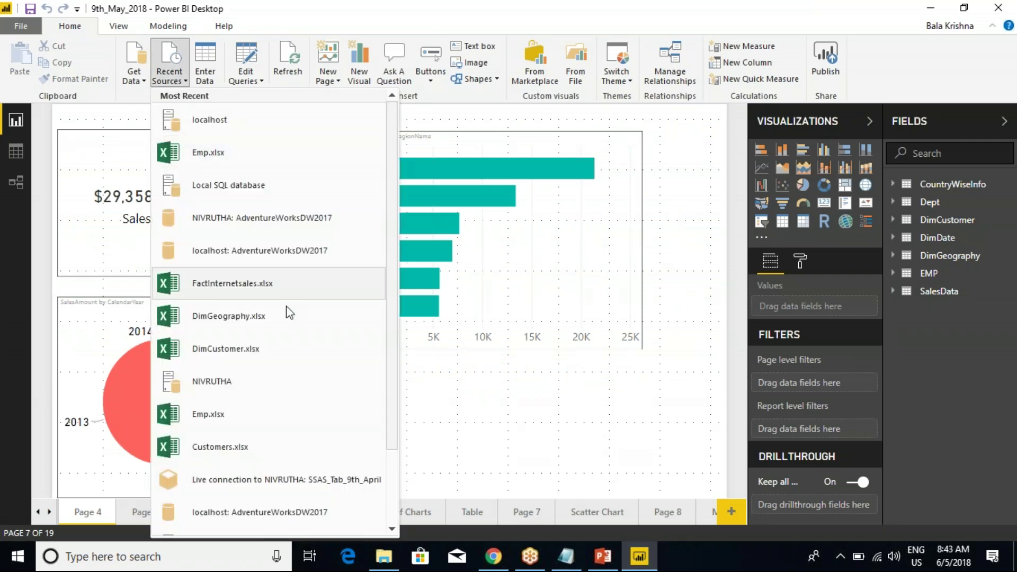
pyautogui.click(383, 556)
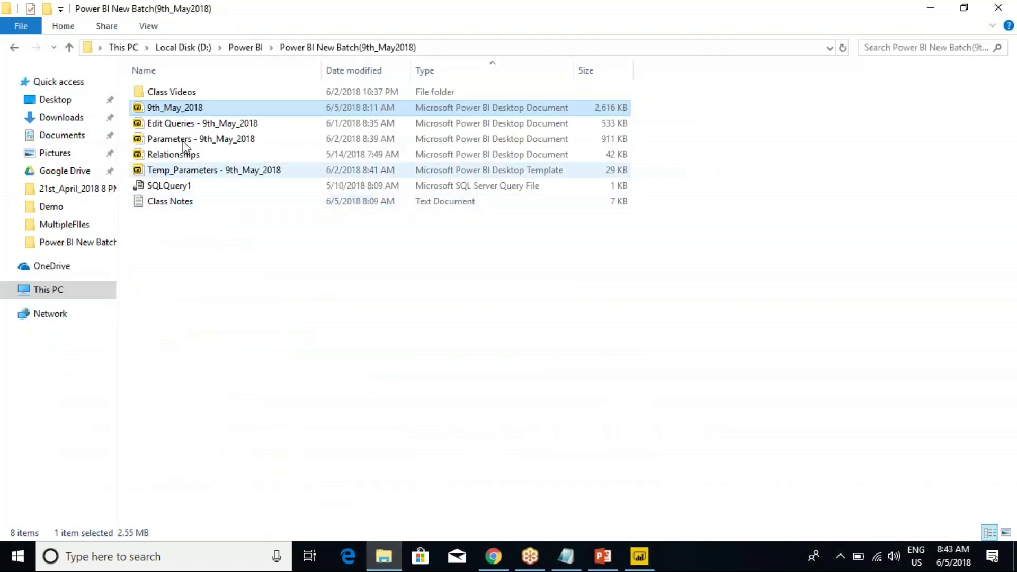
# Go up to the Power BI folder, open Power BI Batch(9th-April-2018) and select the Emp worksheet.
pyautogui.click(245, 47)
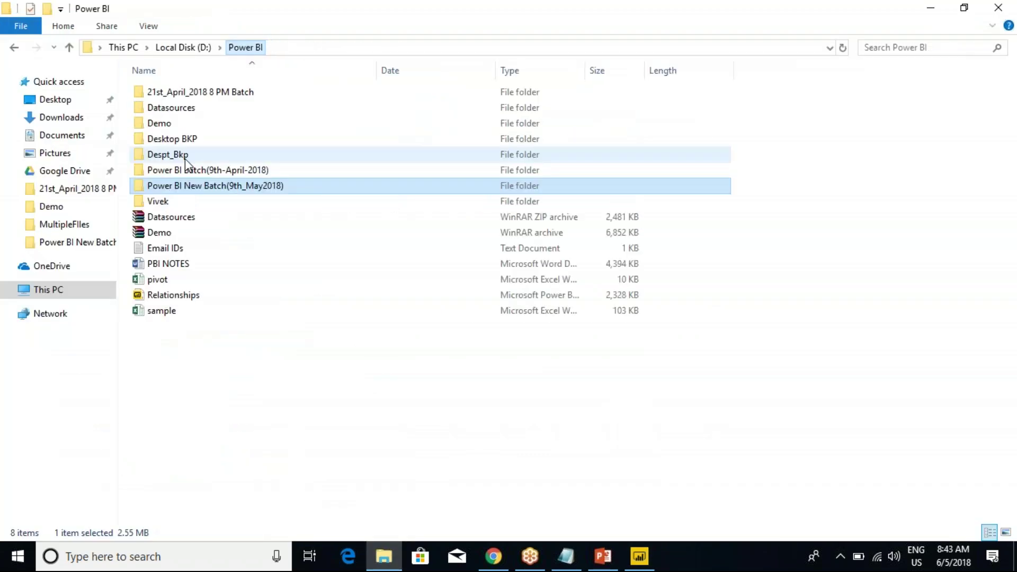
pyautogui.doubleClick(206, 174)
pyautogui.click(155, 295)
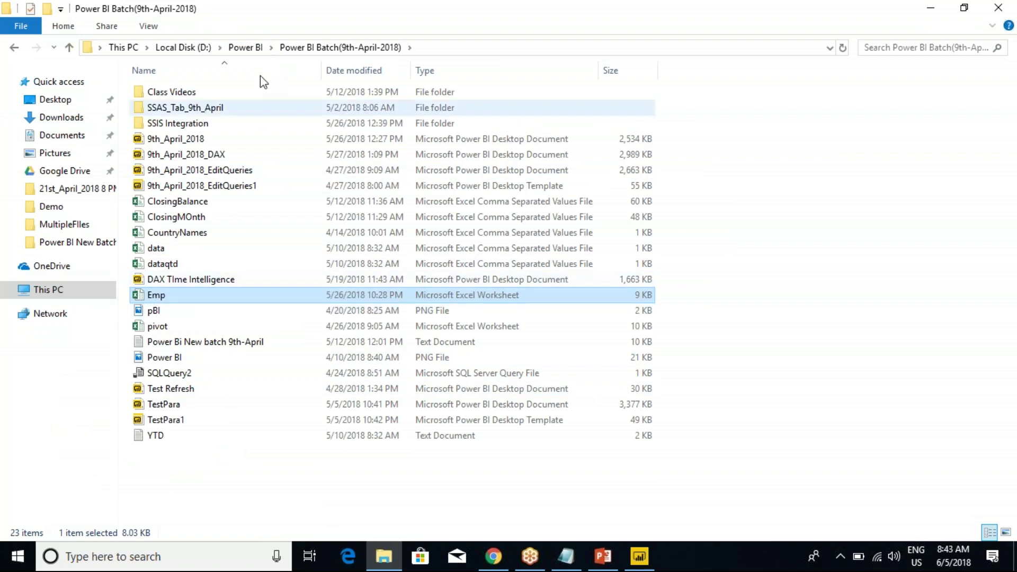
# Close the 9th_May_2018 Refresh failed dialog and return to the SIM card line in Class Notes.
pyautogui.click(493, 556)
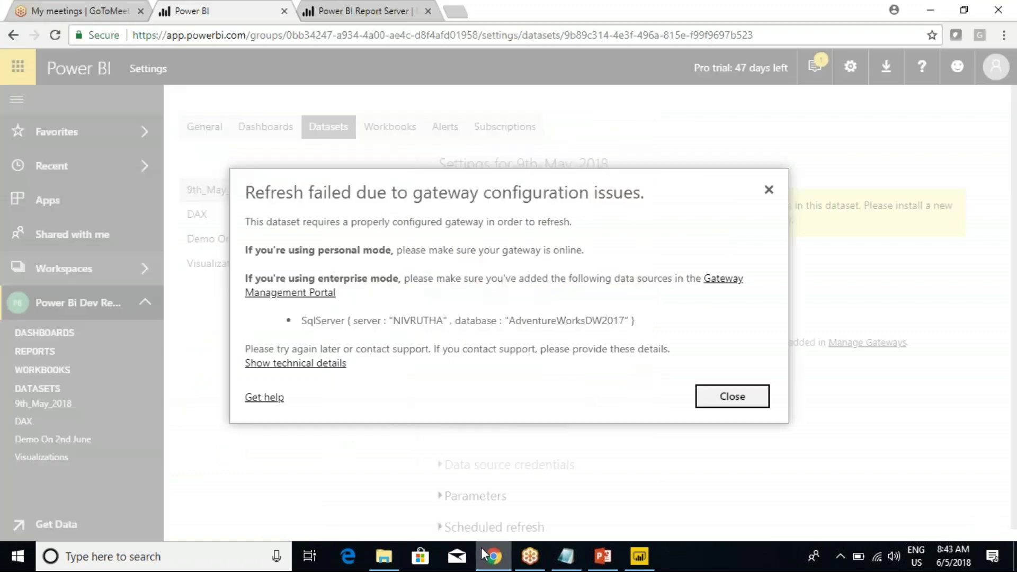
pyautogui.click(732, 396)
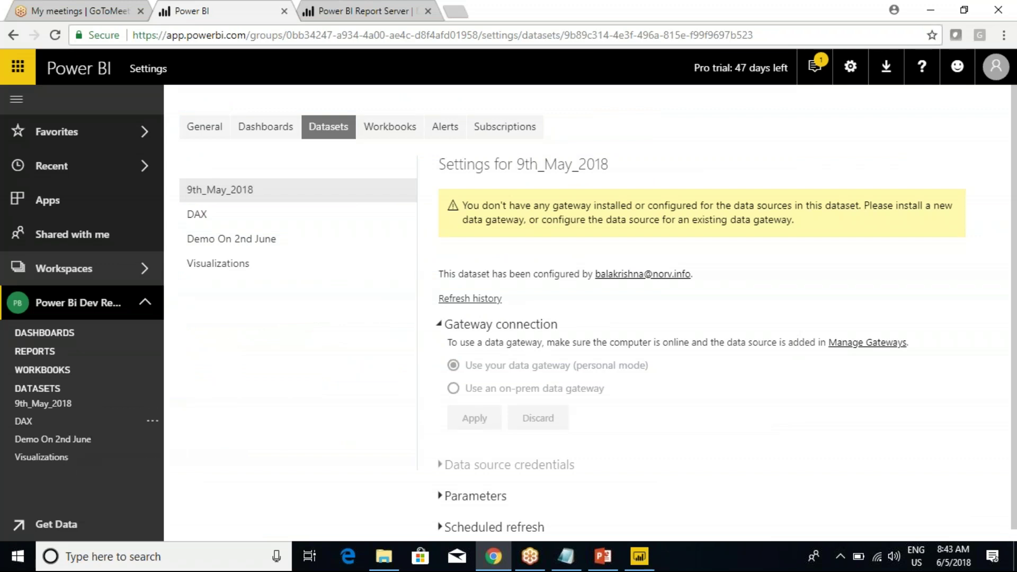
pyautogui.click(149, 407)
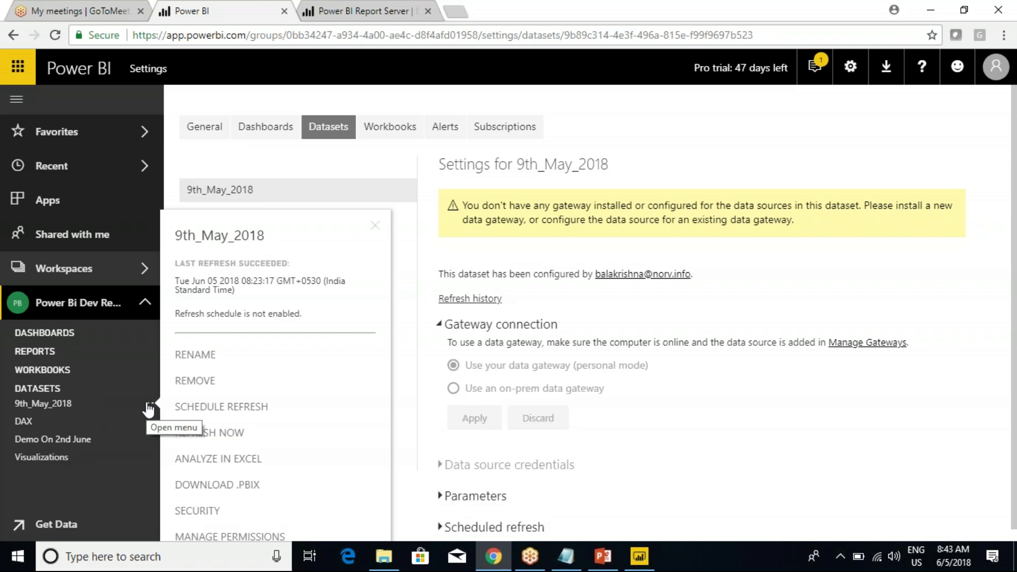
pyautogui.click(731, 450)
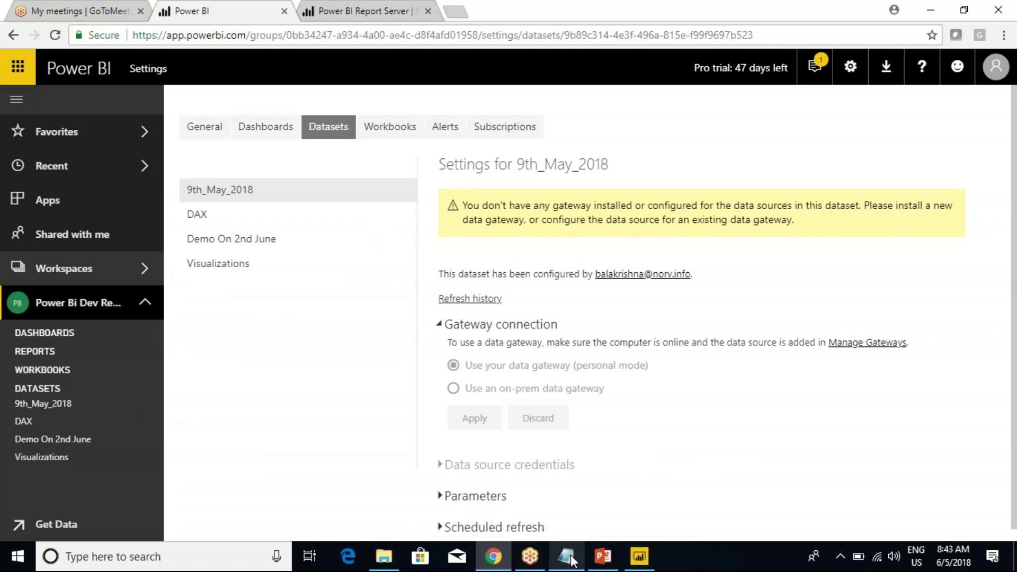
pyautogui.click(565, 556)
pyautogui.moveTo(142, 331); pyautogui.dragTo(331, 332)
pyautogui.click(332, 332)
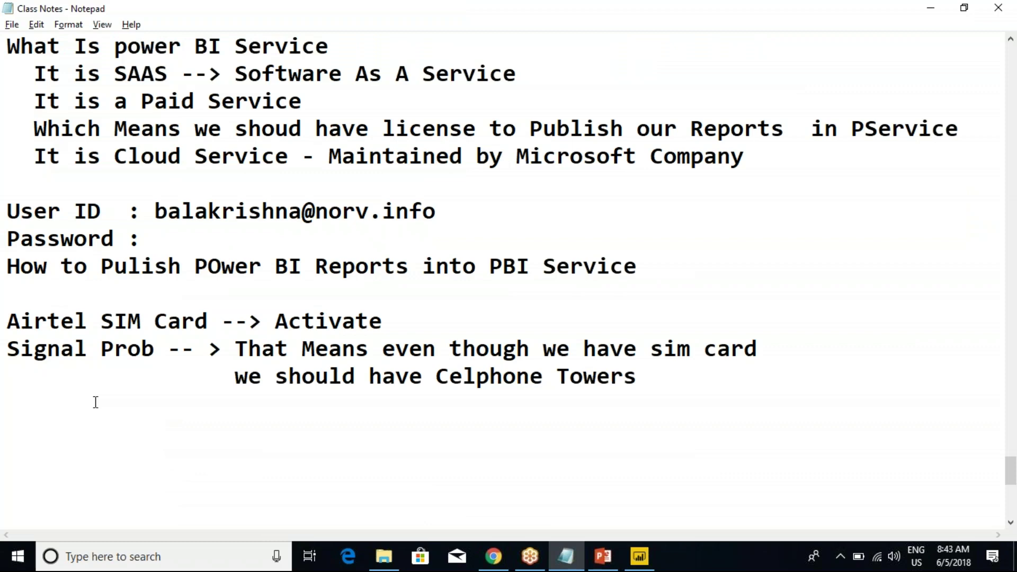
# Highlight the Activate and Signal Prob lines, then go back to the dataset settings in Chrome.
pyautogui.moveTo(10, 350); pyautogui.dragTo(582, 377)
pyautogui.click(582, 377)
pyautogui.moveTo(261, 321); pyautogui.dragTo(626, 377)
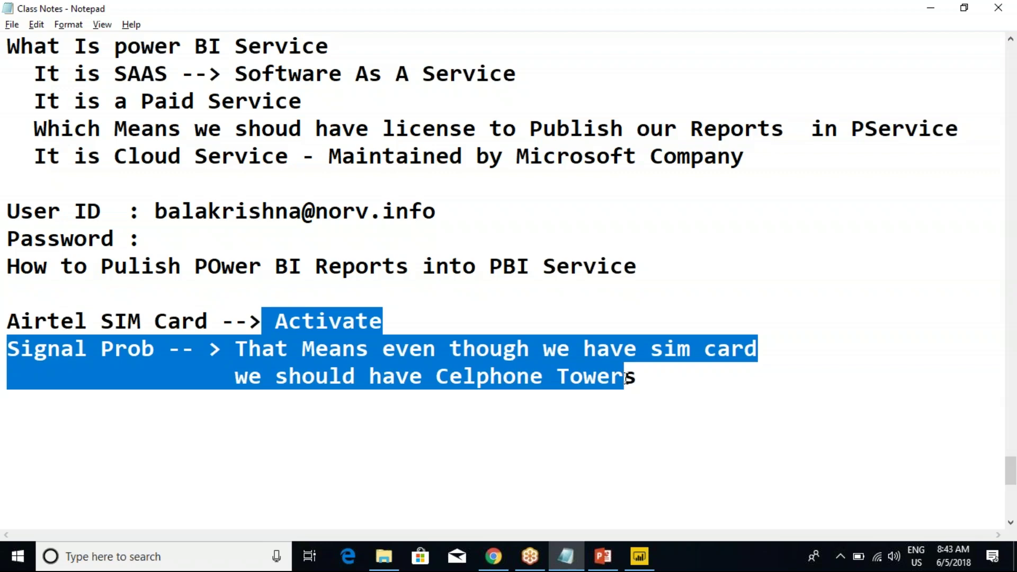
pyautogui.click(626, 377)
pyautogui.hotkey('alt', 'Tab')
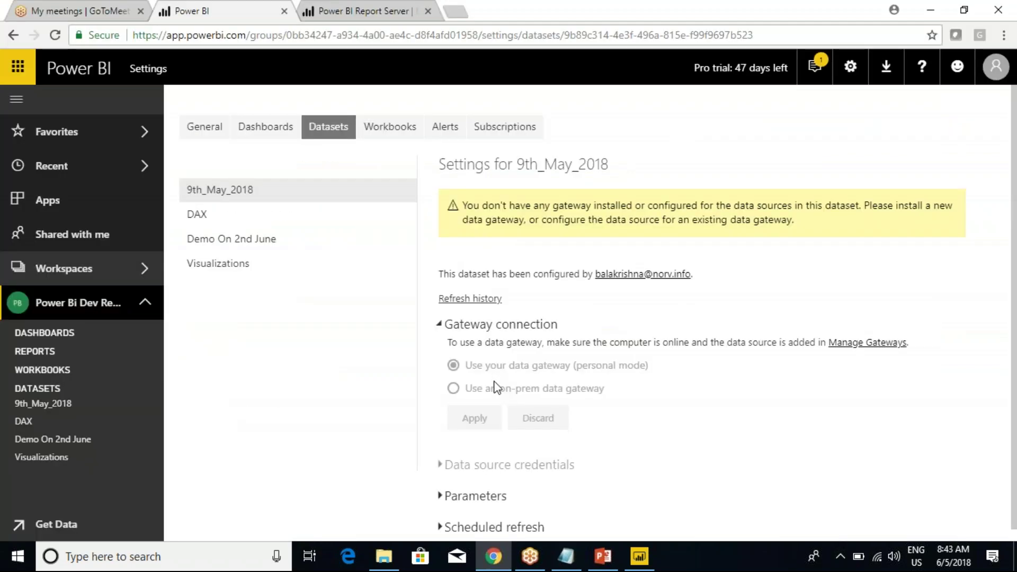
# Bring the 9th_May_2018 report's Page 4 in Power BI Desktop to the front.
pyautogui.click(639, 556)
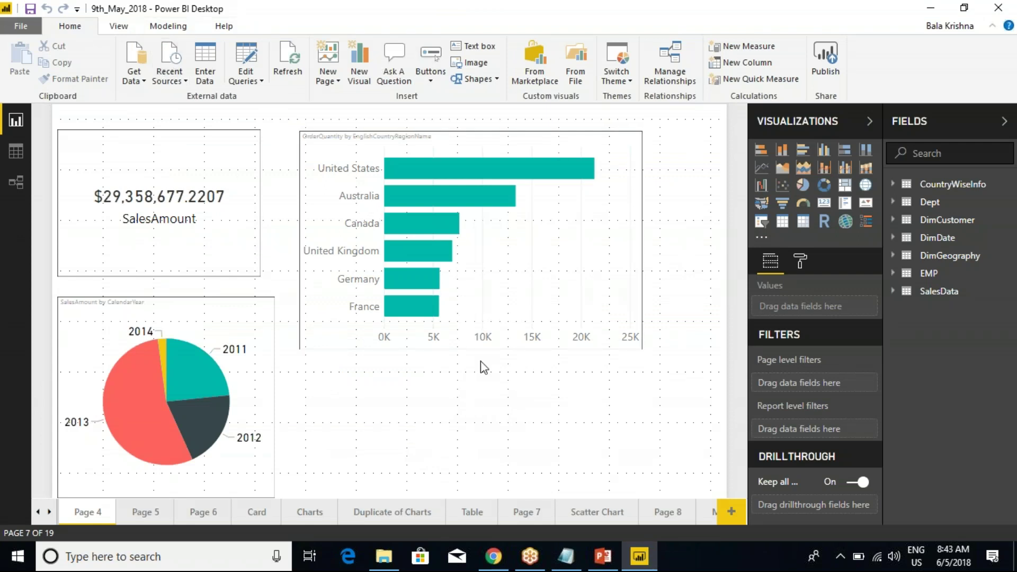
# Show Recent Sources in Power BI Desktop, search 'sql' in Windows Start, then return to Chrome.
pyautogui.moveTo(469, 207)
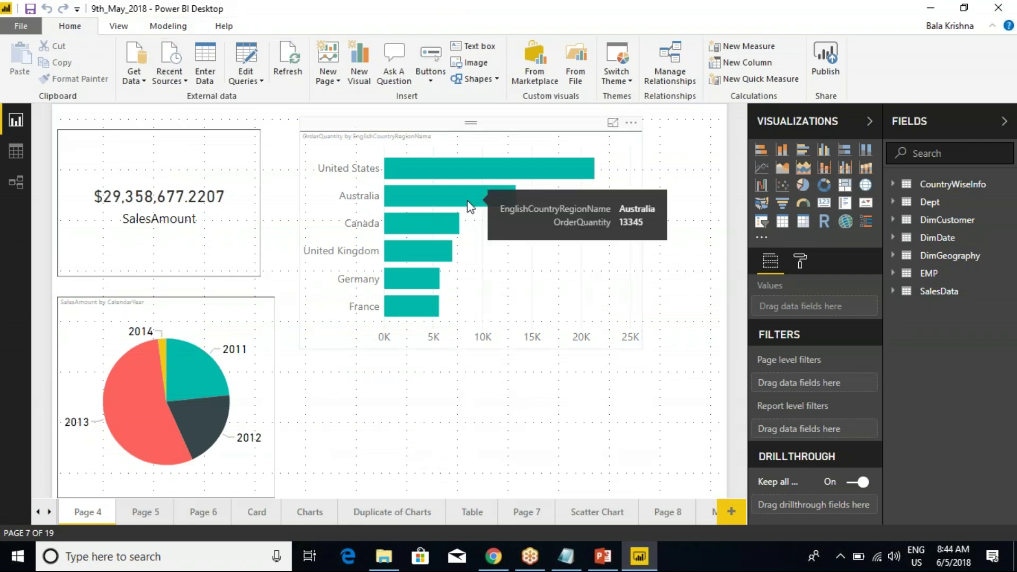
pyautogui.hotkey('alt', 'Tab')
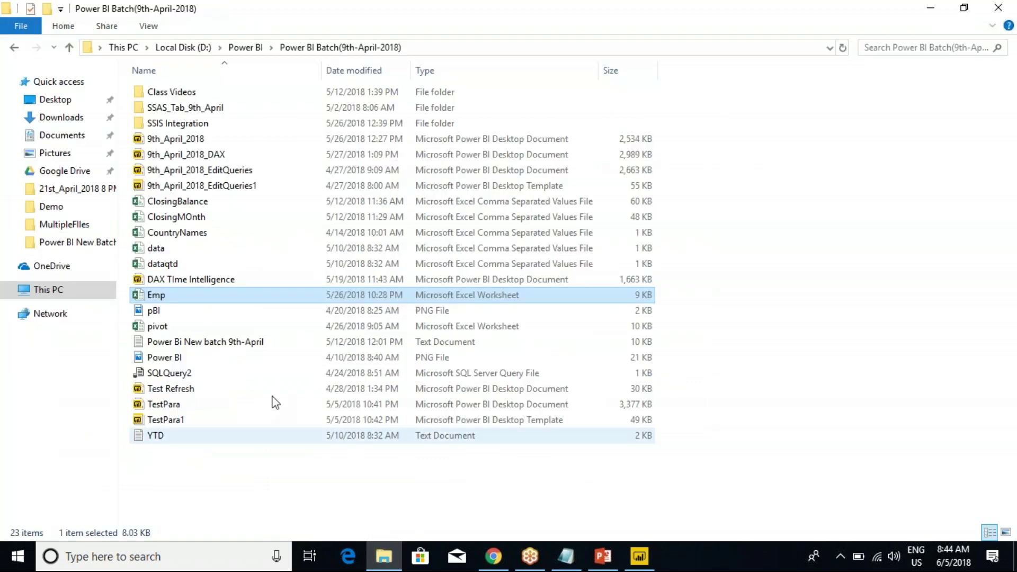
pyautogui.click(639, 557)
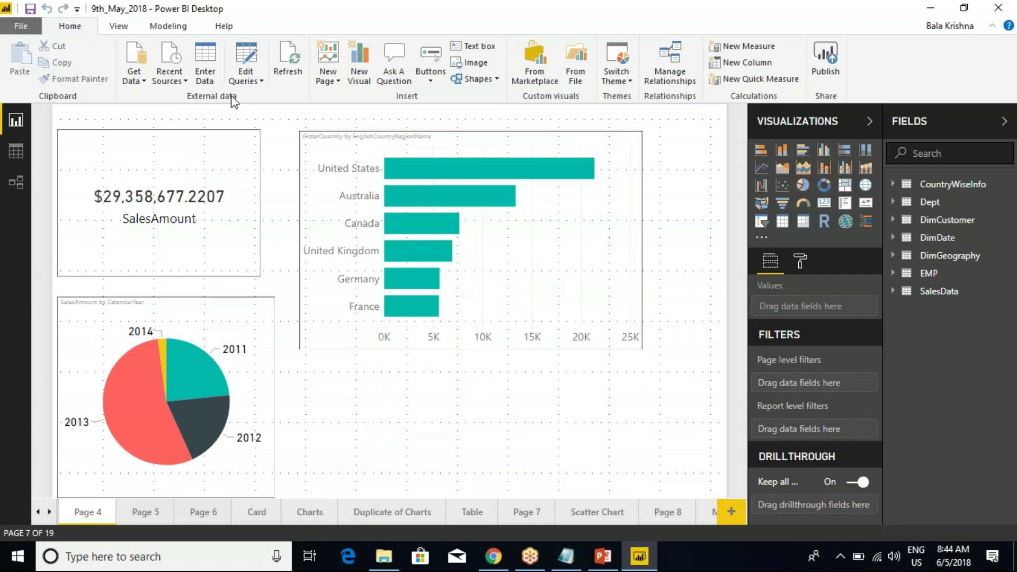
pyautogui.click(169, 66)
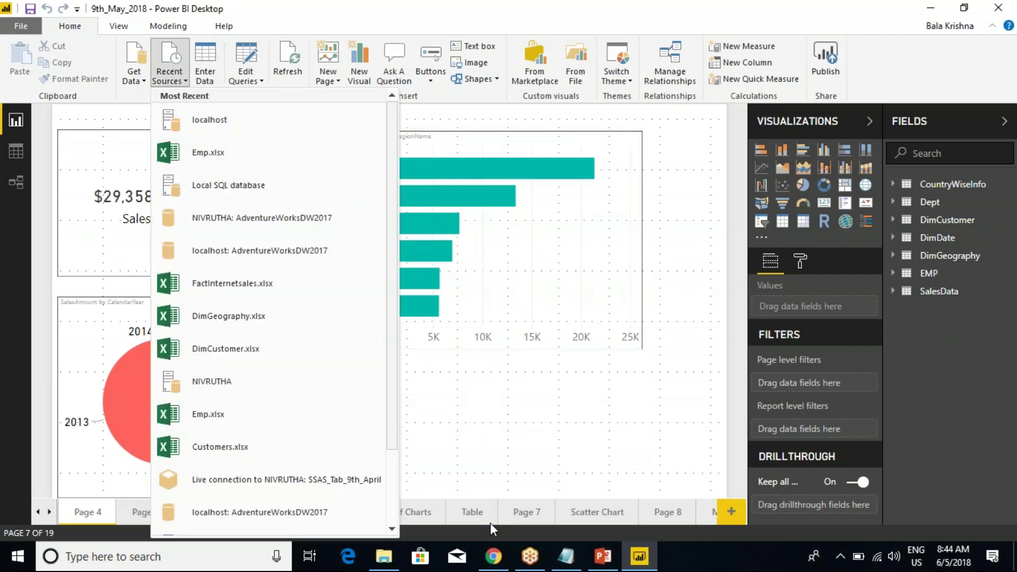
pyautogui.press('super')
pyautogui.write('sql')
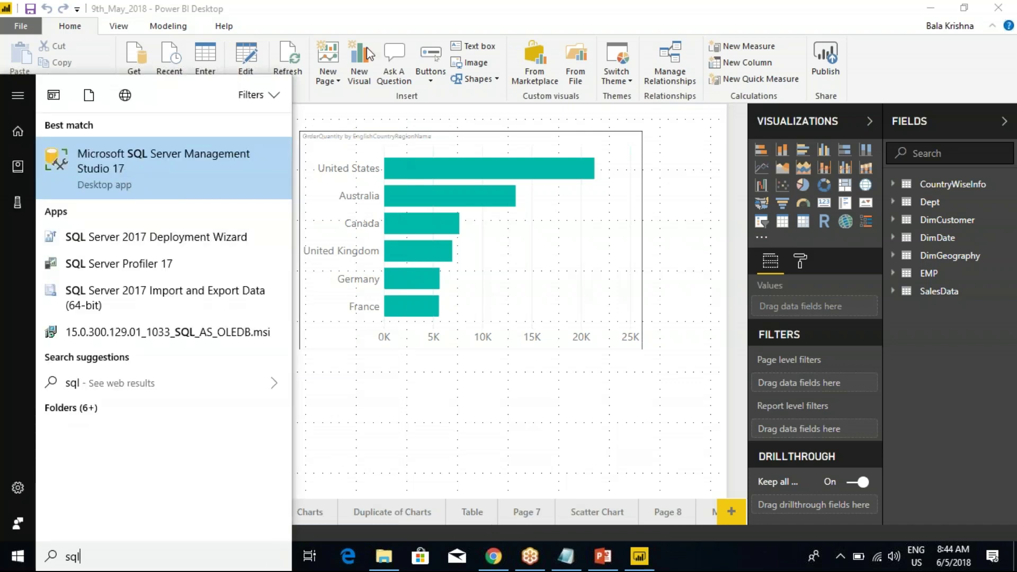
pyautogui.click(376, 24)
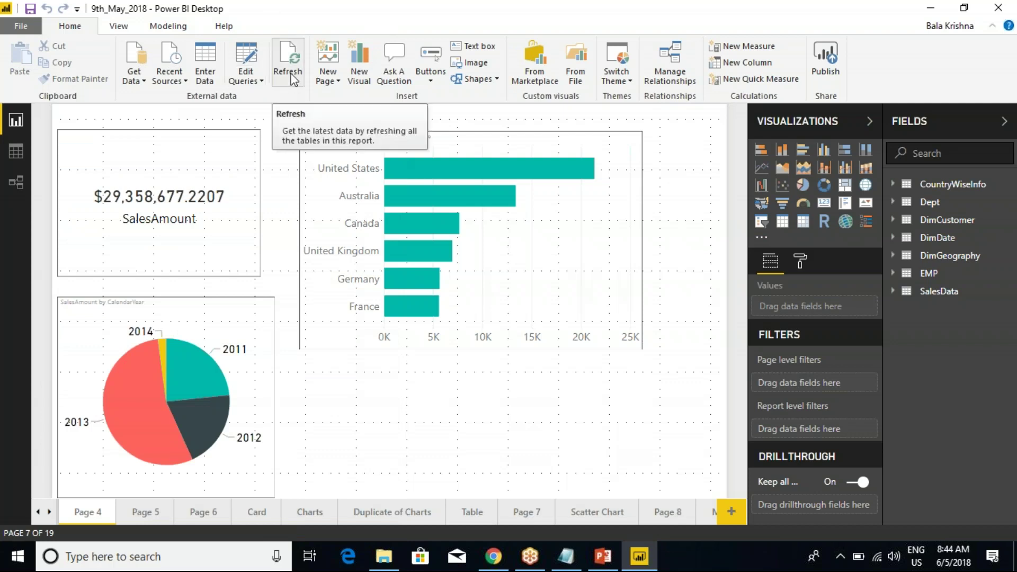
pyautogui.click(491, 557)
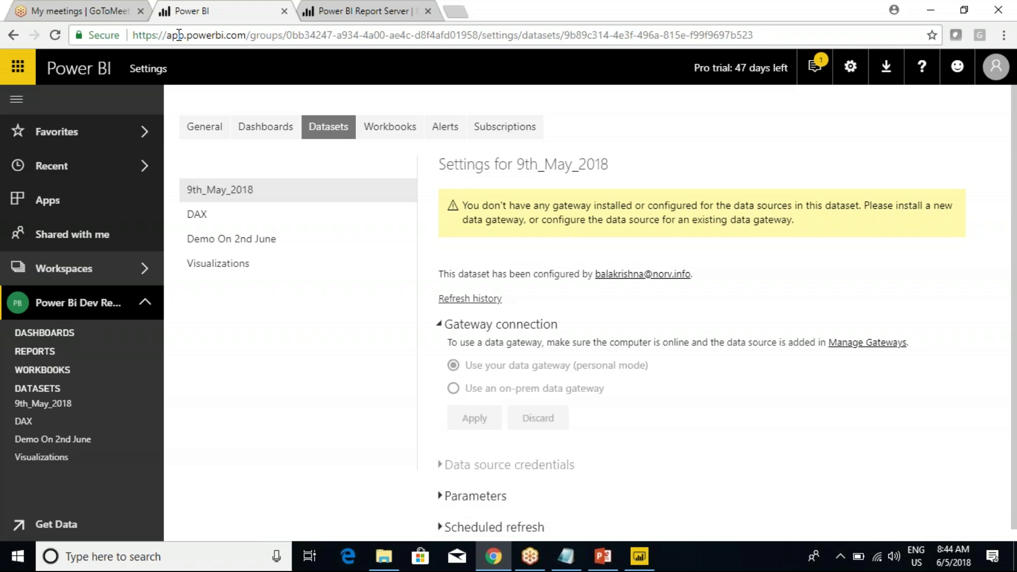
# Run Refresh Now on the 9th_May_2018 dataset and return to the browser showing the failure.
pyautogui.click(152, 404)
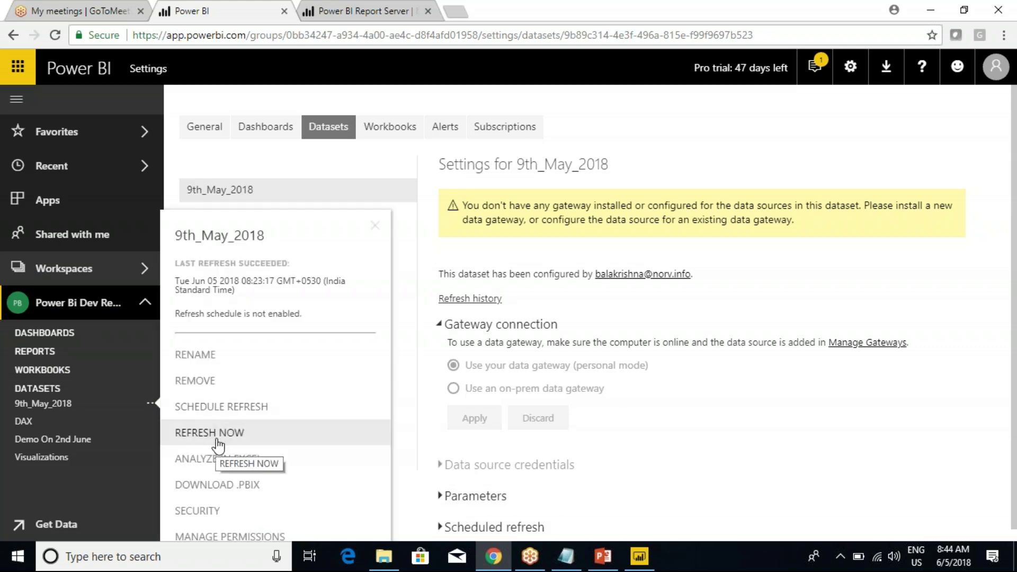
pyautogui.click(217, 438)
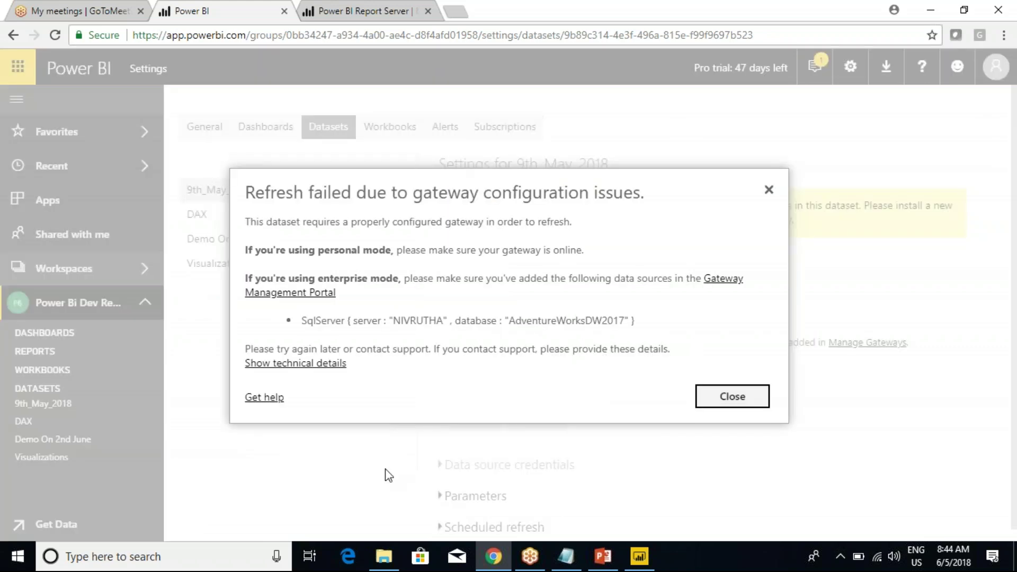
pyautogui.click(383, 556)
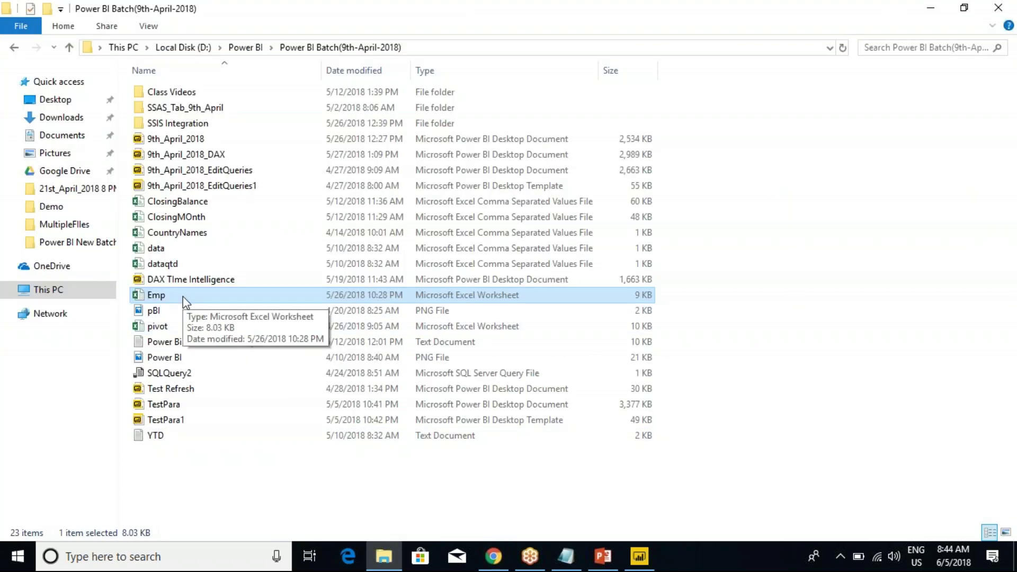
pyautogui.moveTo(491, 568)
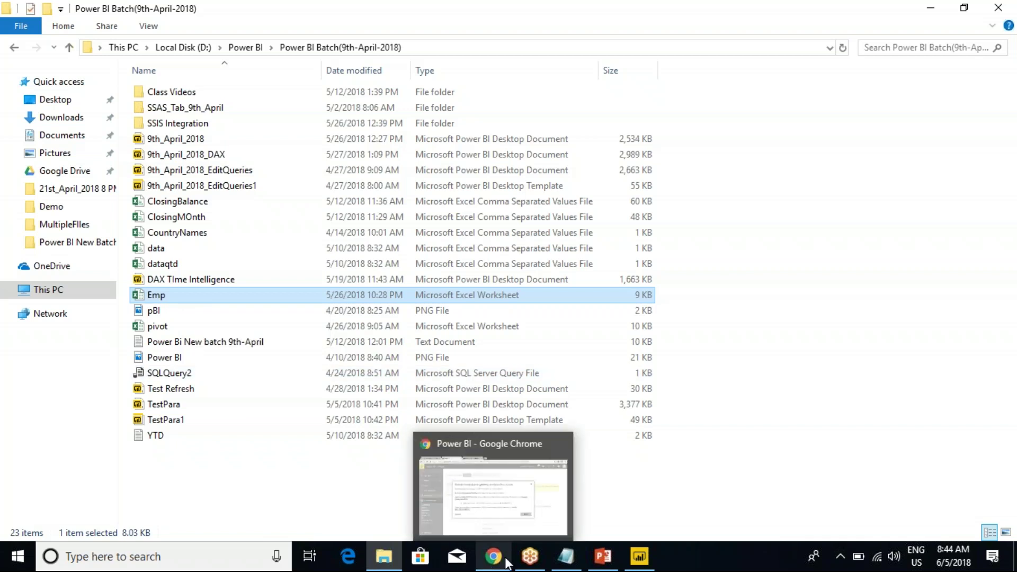
pyautogui.click(502, 497)
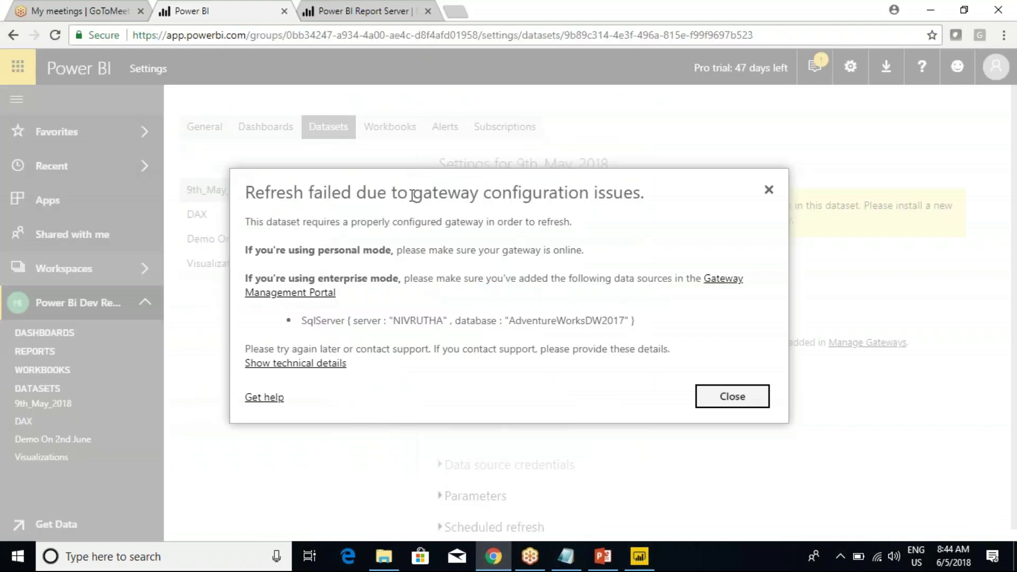
# Highlight the gateway configuration error text, check Class Notes and Power BI Desktop, then return to the browser.
pyautogui.moveTo(412, 195); pyautogui.dragTo(572, 194)
pyautogui.click(574, 194)
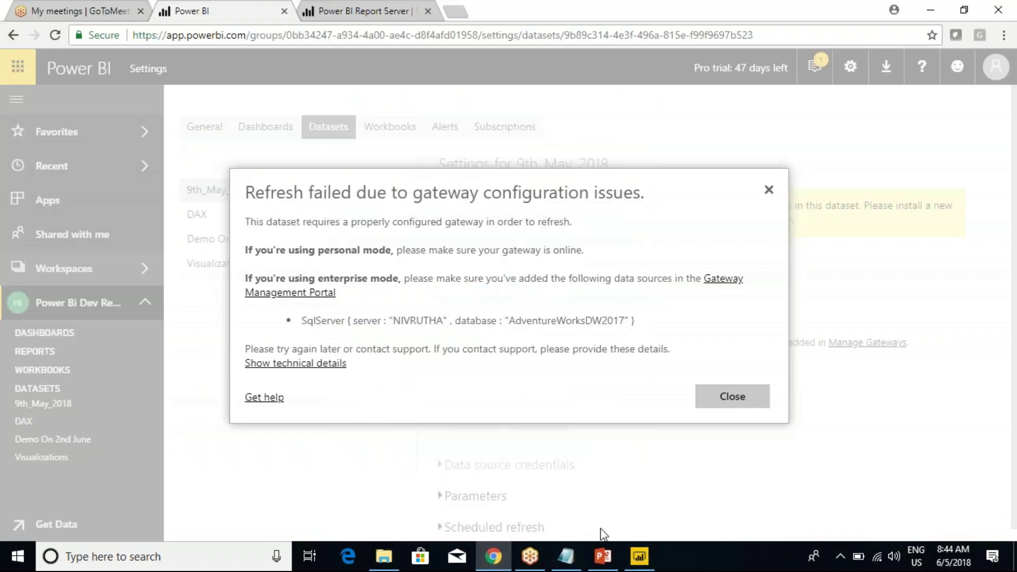
pyautogui.click(572, 564)
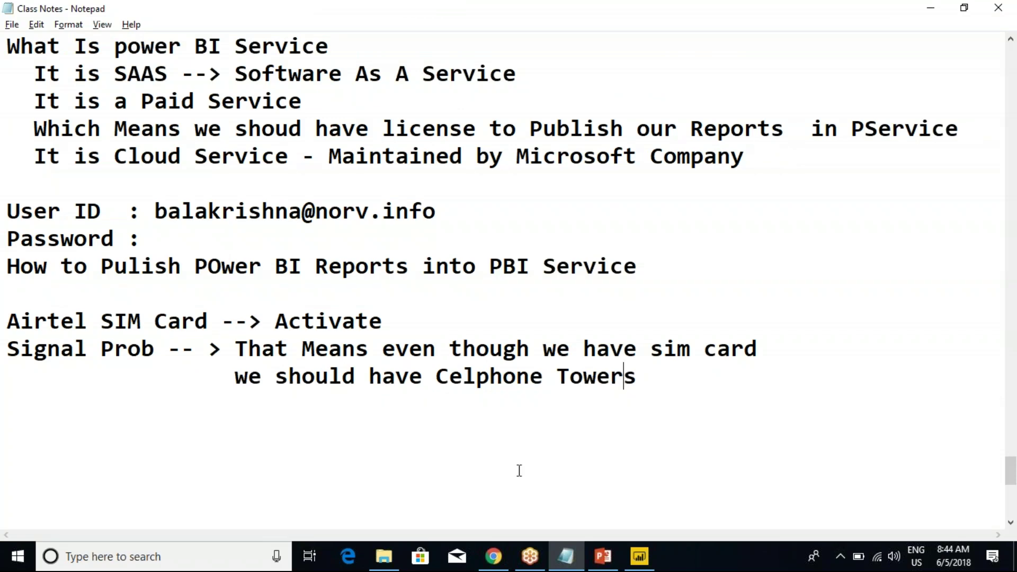
pyautogui.click(639, 556)
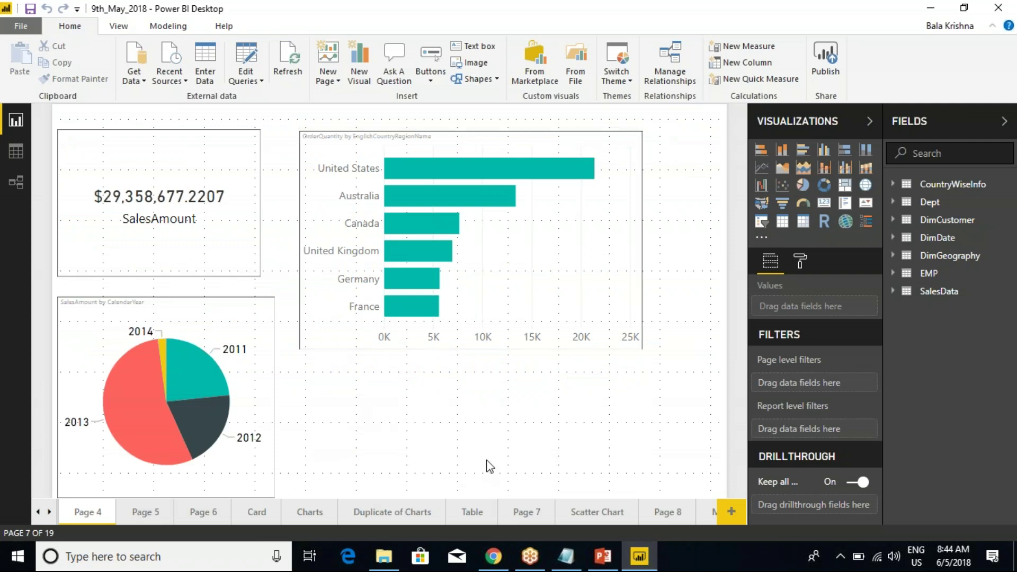
pyautogui.hotkey('alt', 'Tab')
pyautogui.press('Tab')
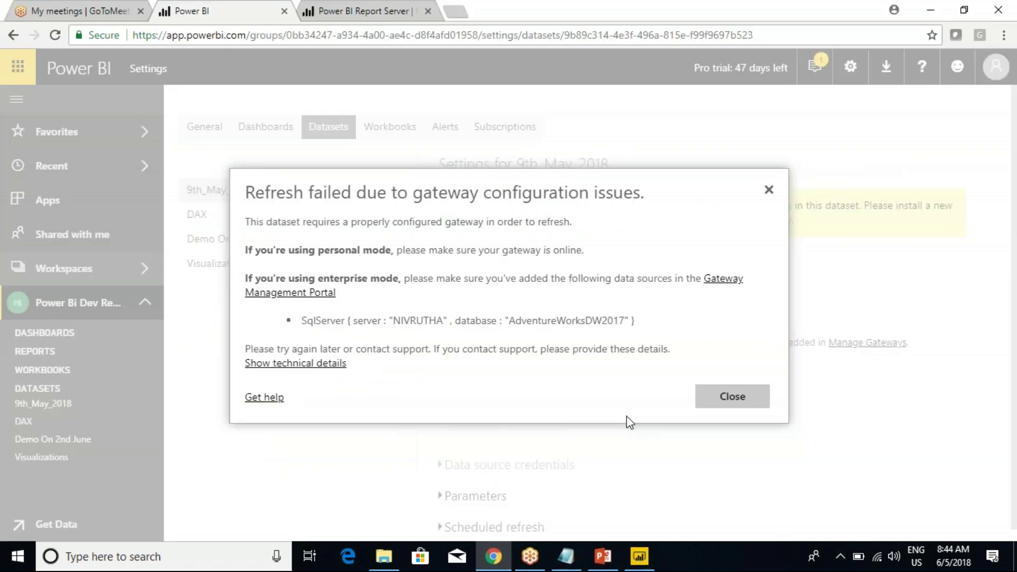
# Dismiss the refresh error and open the Manage gateways page from the settings gear.
pyautogui.click(768, 190)
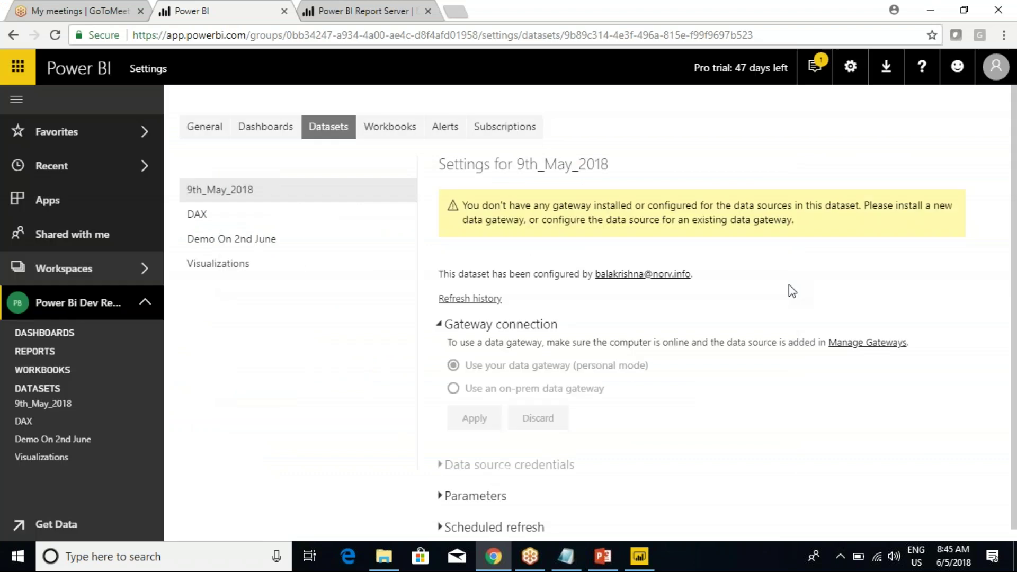
pyautogui.click(850, 66)
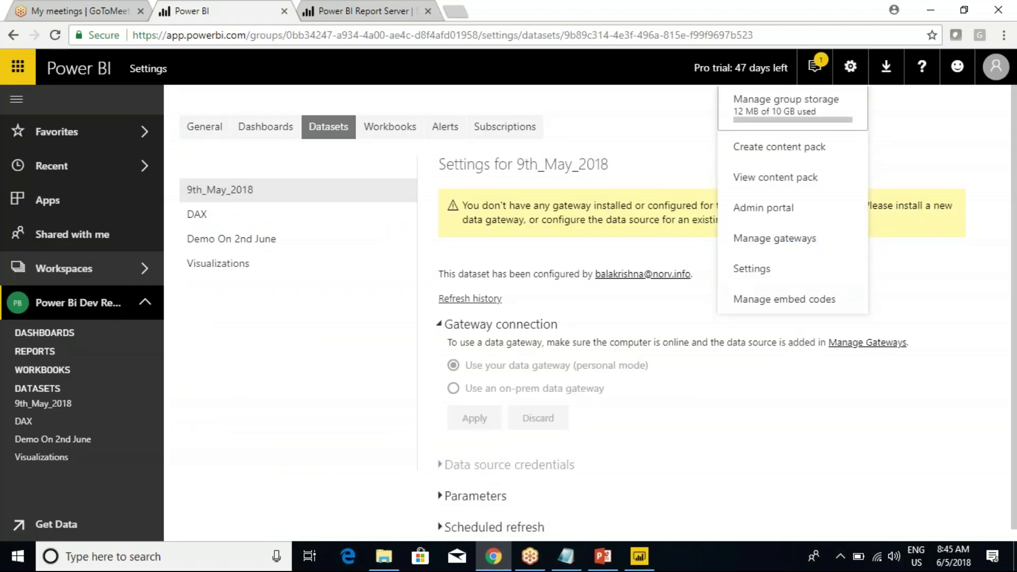
pyautogui.click(766, 240)
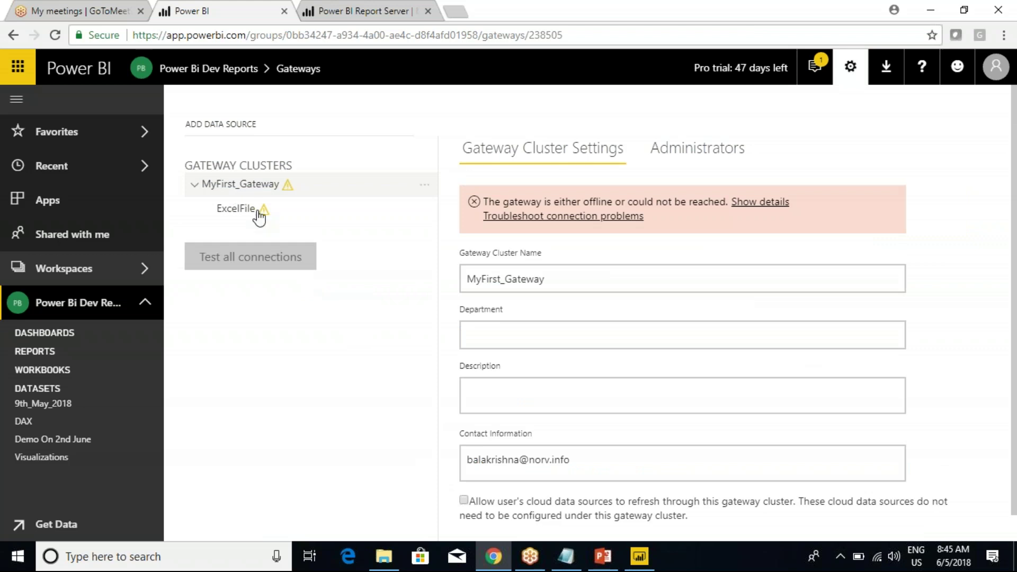
# Download the Power BI Desktop installer from the Download menu, then reopen that menu.
pyautogui.click(887, 77)
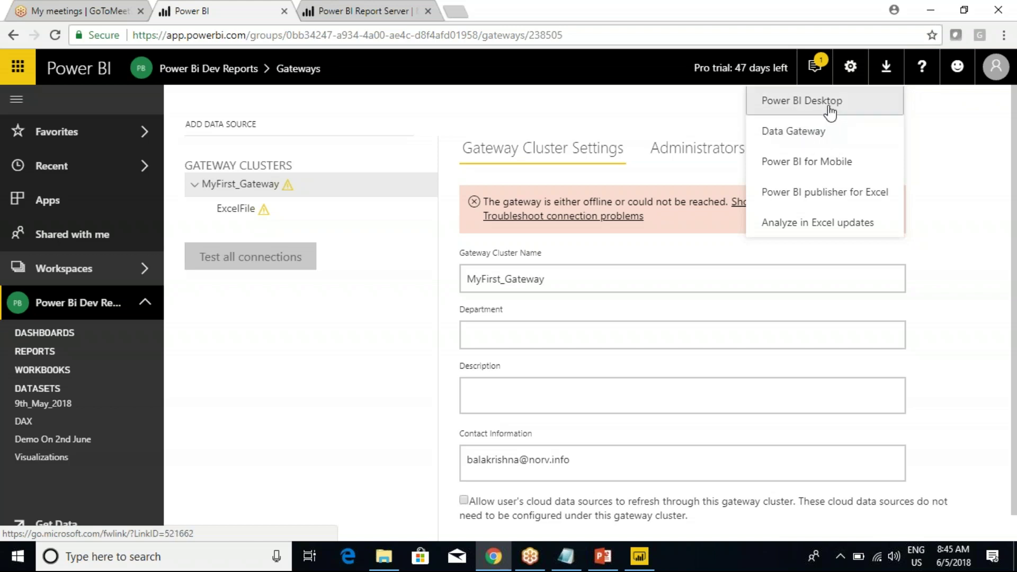
pyautogui.click(829, 109)
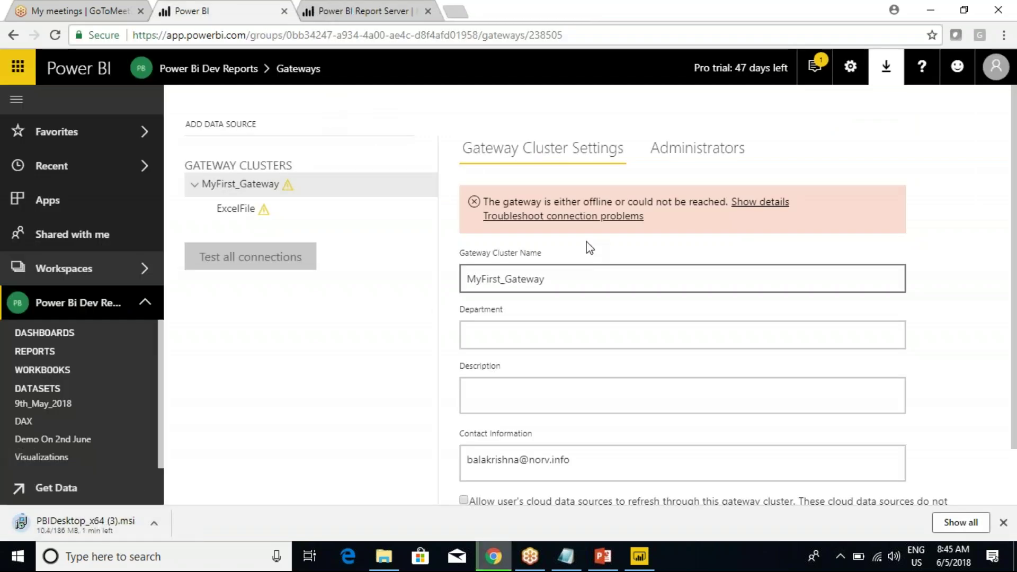
pyautogui.click(886, 66)
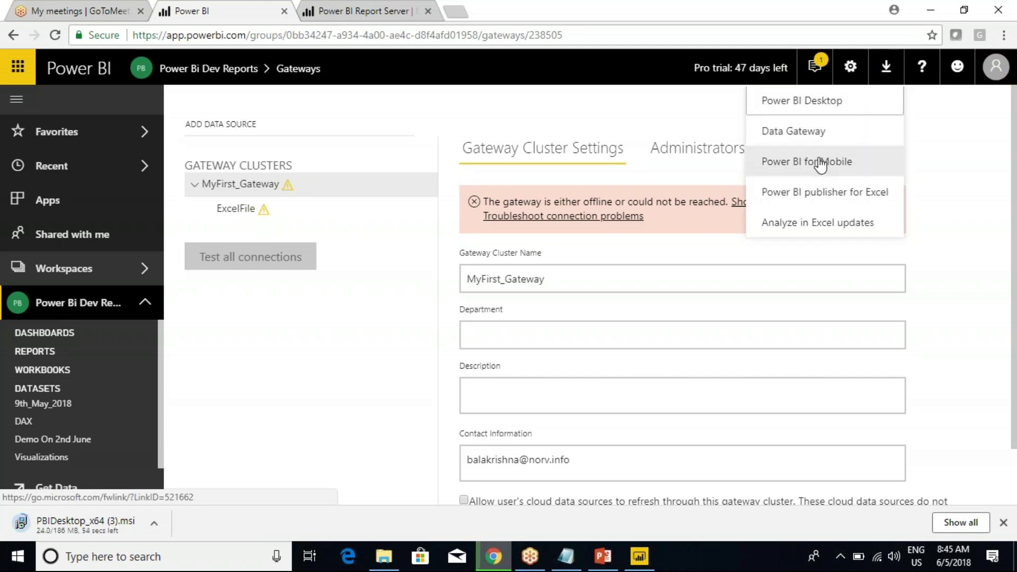
# Open the Data Gateway download page in a new tab and glance at the Report Server tab.
pyautogui.click(789, 135)
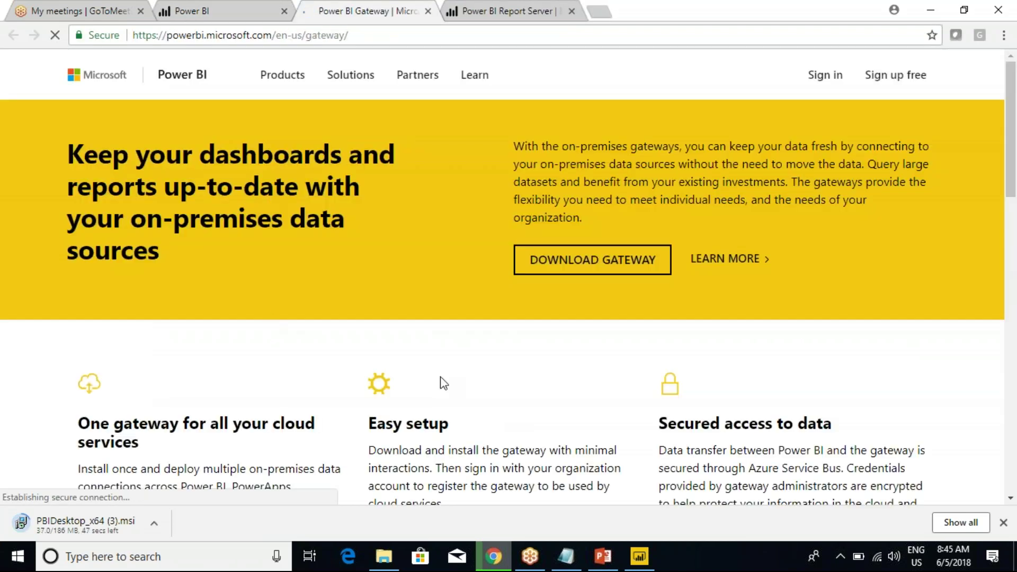
pyautogui.moveTo(494, 229)
pyautogui.mouseDown()
pyautogui.moveTo(621, 286)
pyautogui.moveTo(682, 293)
pyautogui.mouseUp()
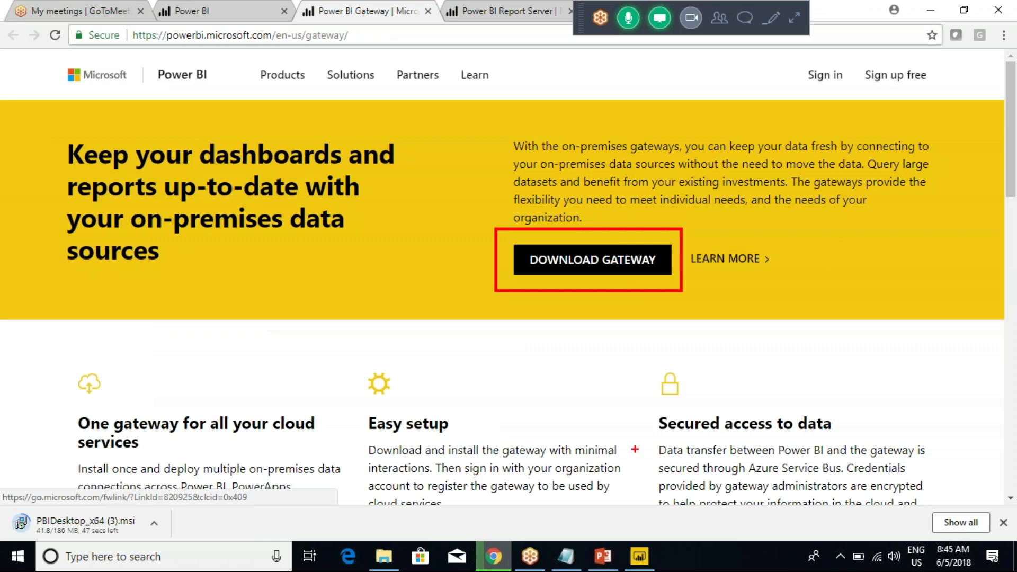
pyautogui.press('Escape')
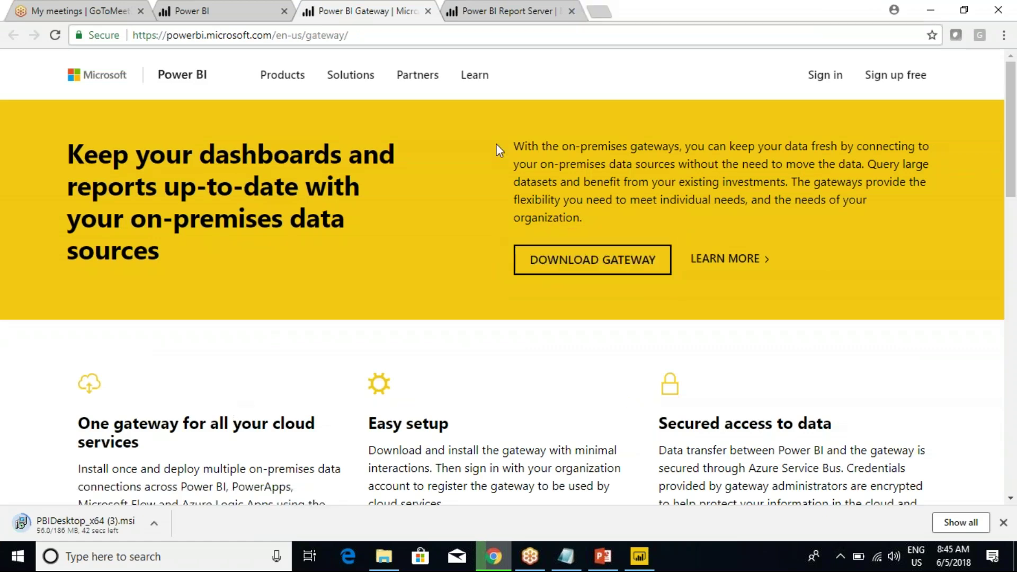
pyautogui.click(508, 11)
pyautogui.click(365, 10)
# Return to the Power BI Service tab, opening and dismissing the 9th_May_2018 dataset's options menu.
pyautogui.moveTo(282, 75)
pyautogui.click(234, 4)
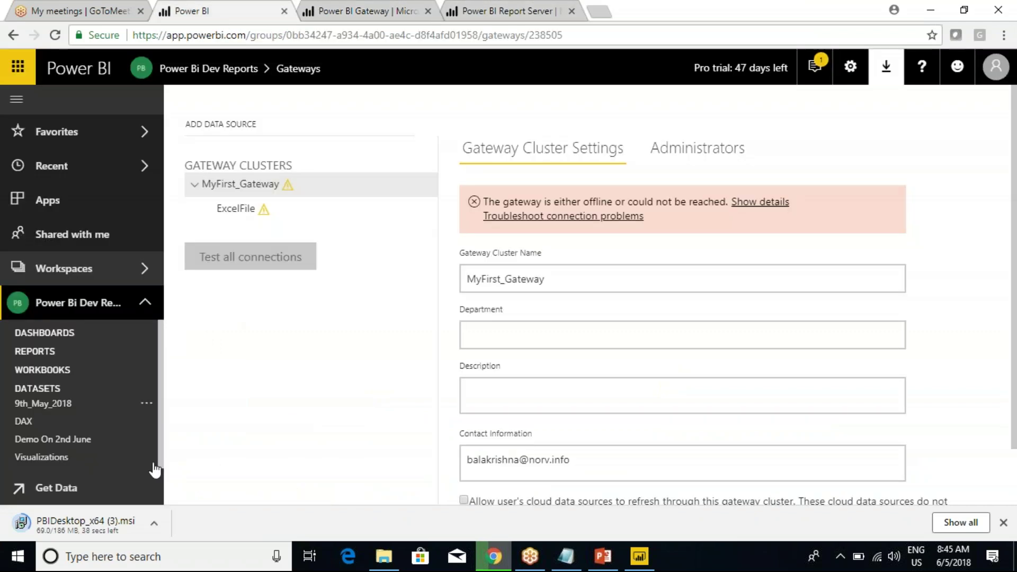
pyautogui.click(146, 404)
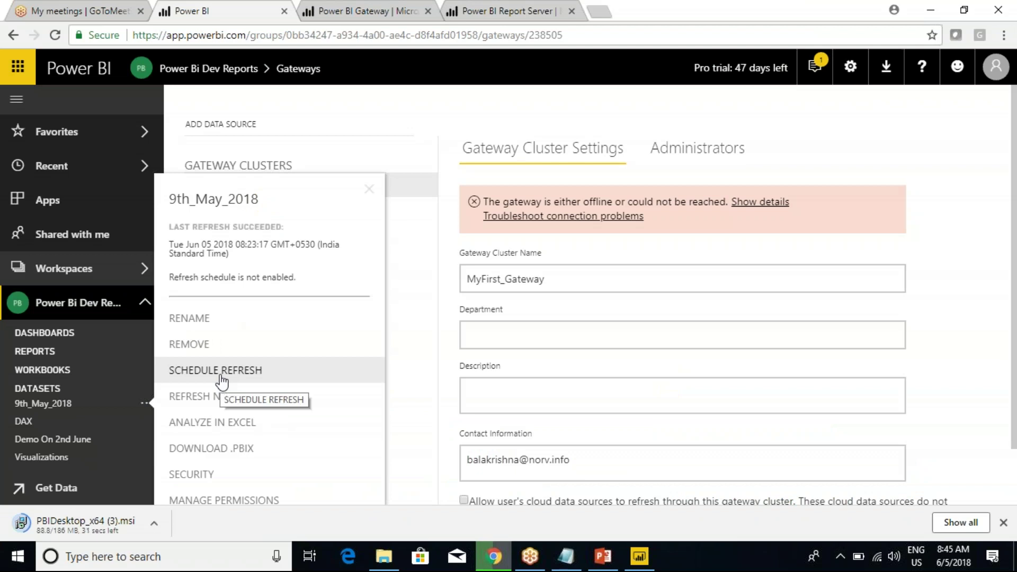
pyautogui.click(373, 114)
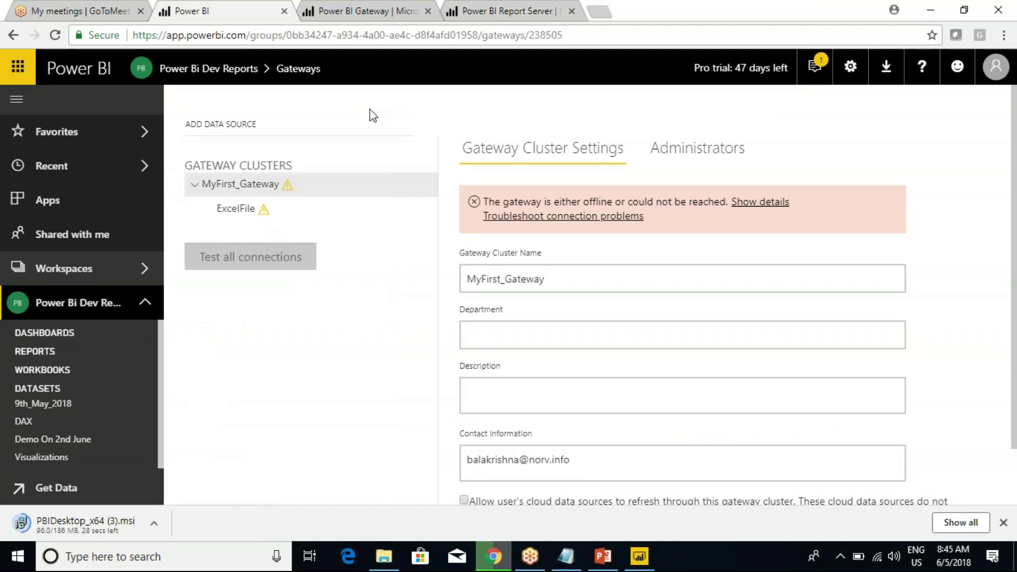
pyautogui.click(384, 556)
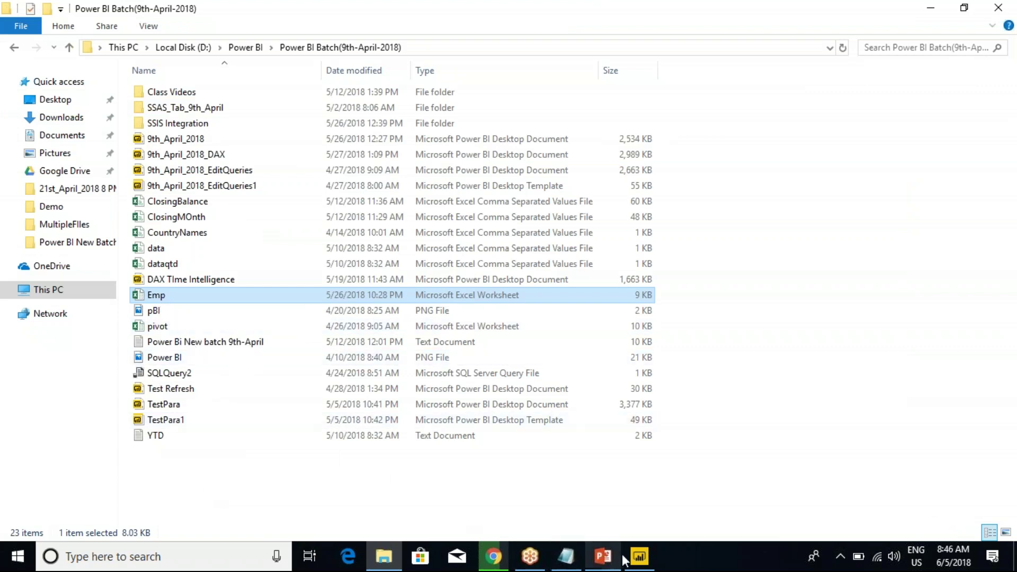
pyautogui.moveTo(639, 555)
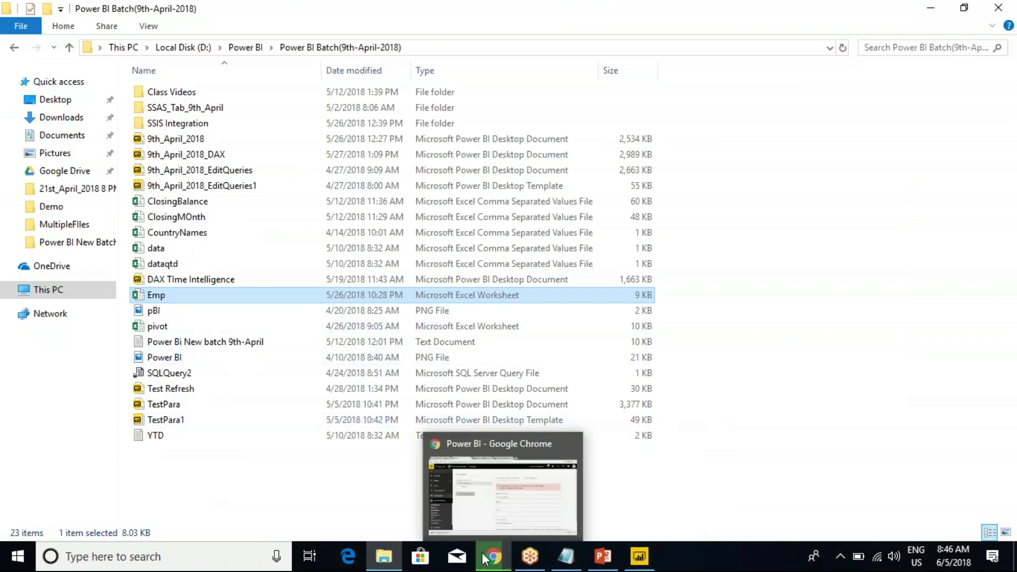
pyautogui.click(498, 487)
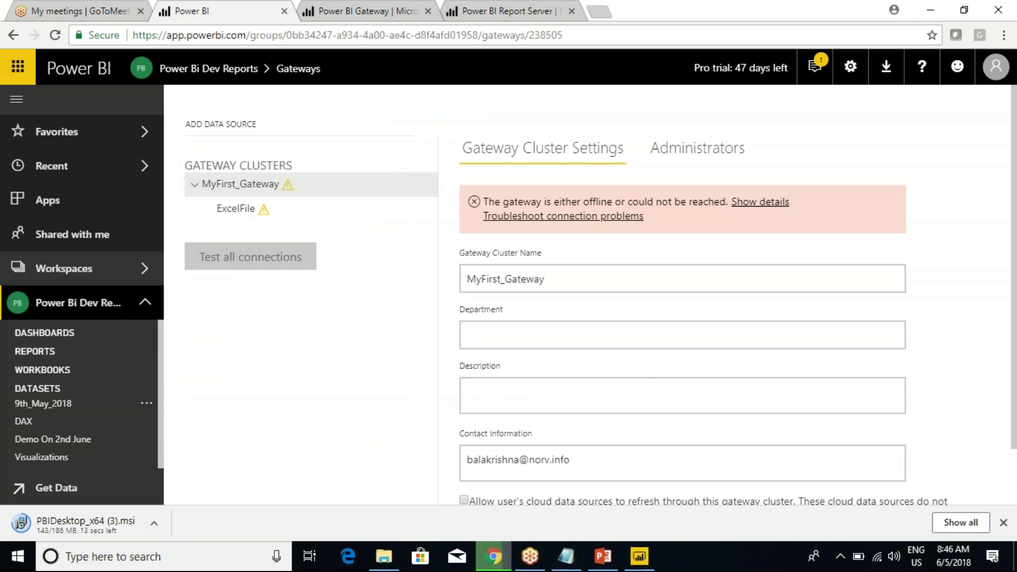
pyautogui.click(144, 403)
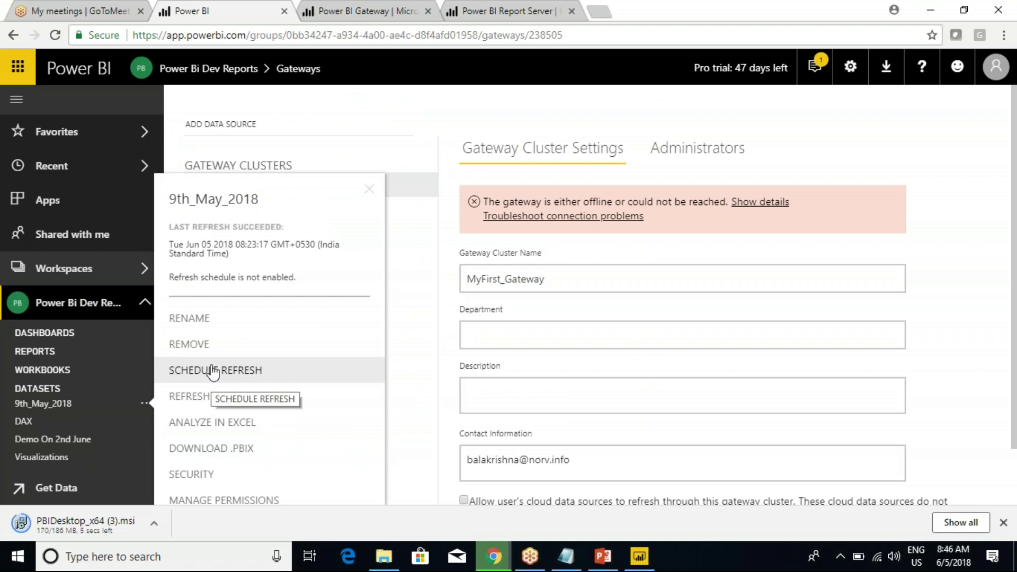
pyautogui.click(464, 99)
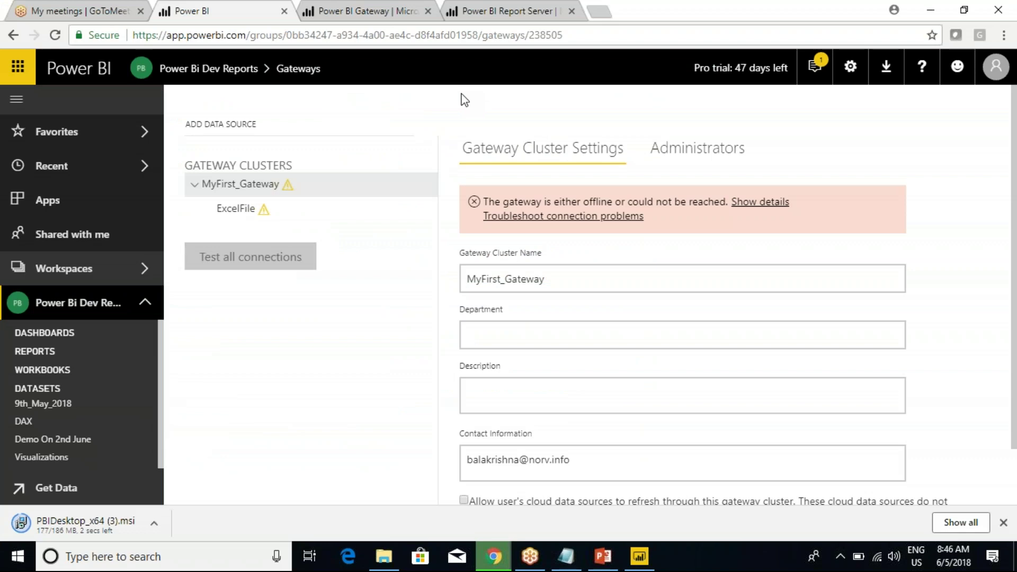
# Close the extra Power BI Gateway and Power BI Report Server browser tabs.
pyautogui.click(359, 15)
pyautogui.click(500, 12)
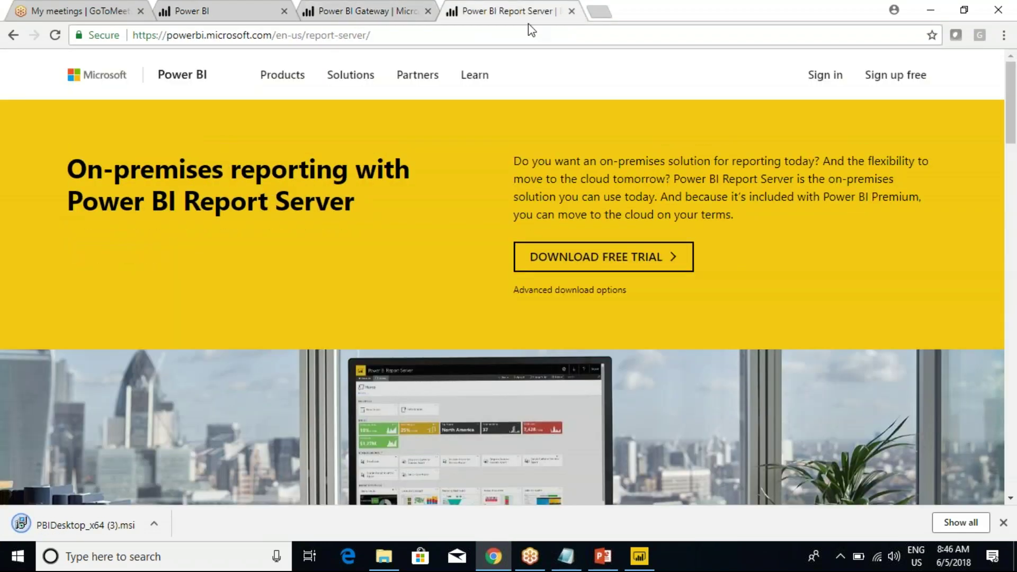
pyautogui.click(377, 12)
pyautogui.click(428, 12)
pyautogui.click(427, 12)
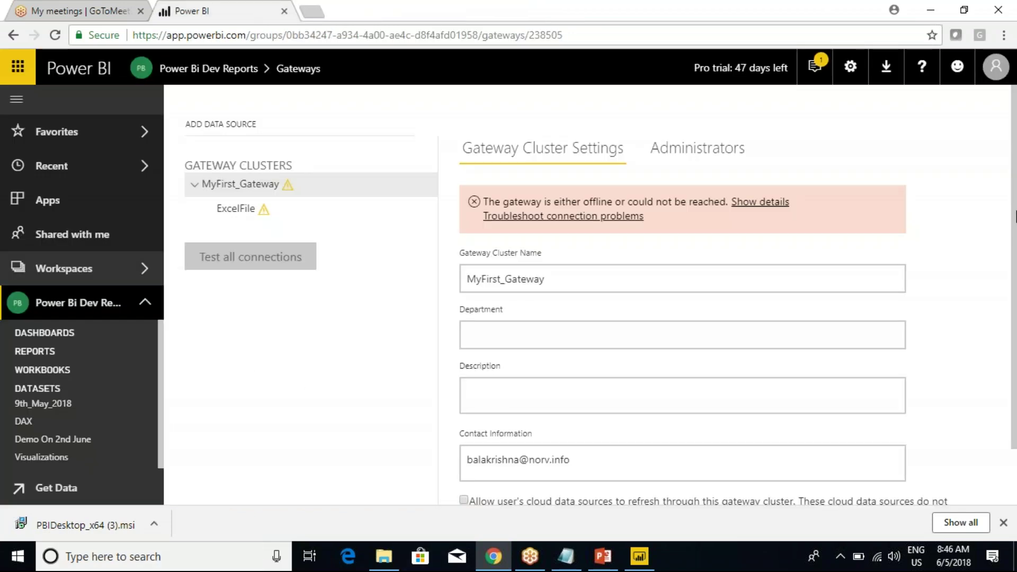
pyautogui.click(848, 74)
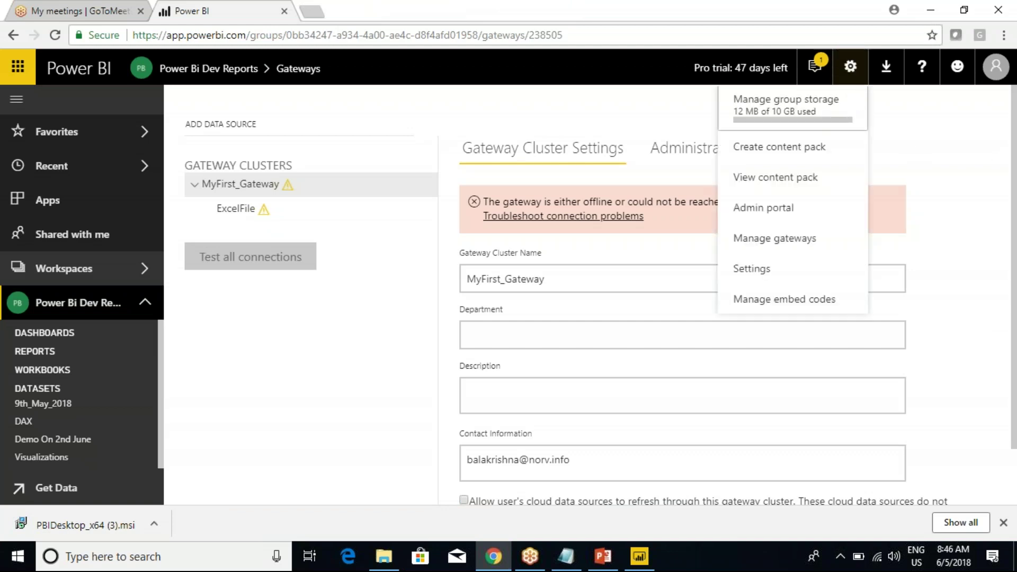
# Expand the workspace's Reports list and open 9th_May_2018 from its options menu.
pyautogui.click(953, 131)
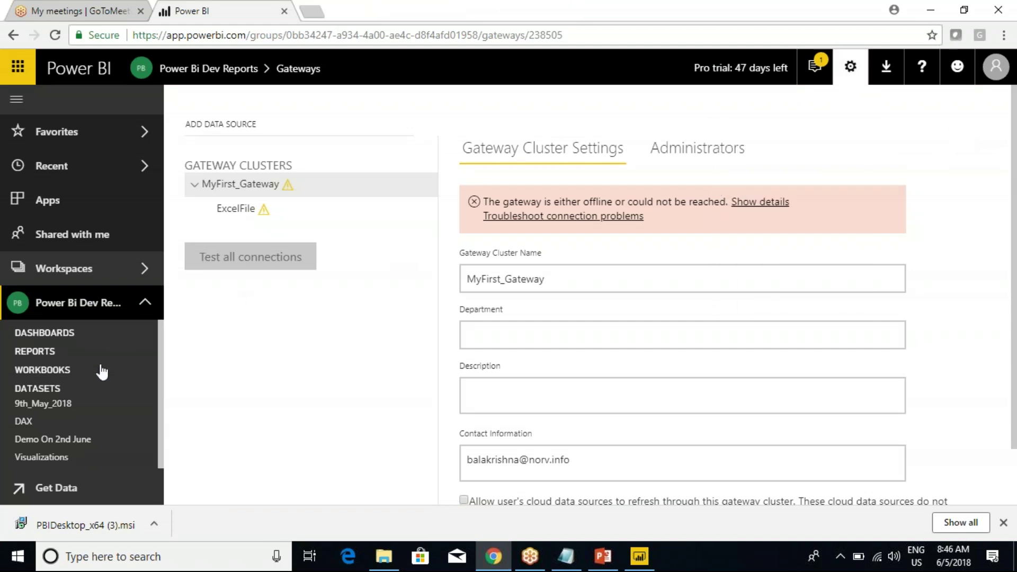
pyautogui.click(144, 304)
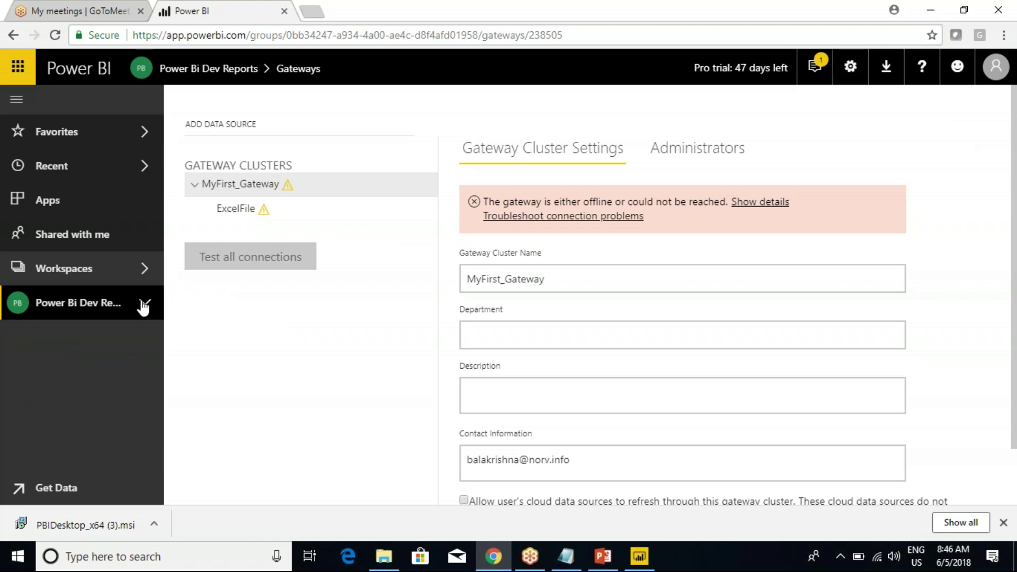
pyautogui.click(144, 305)
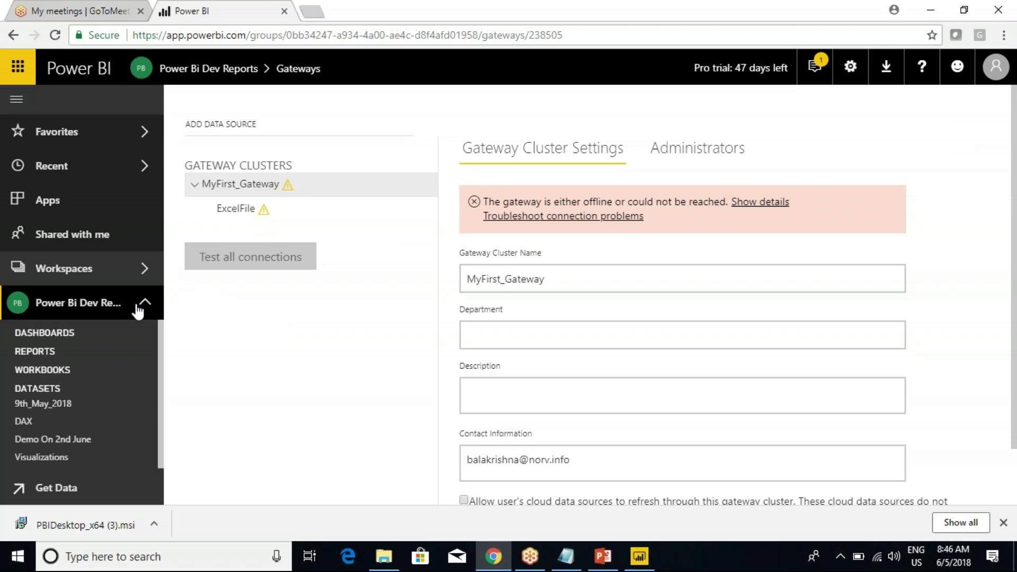
pyautogui.click(38, 389)
pyautogui.click(36, 353)
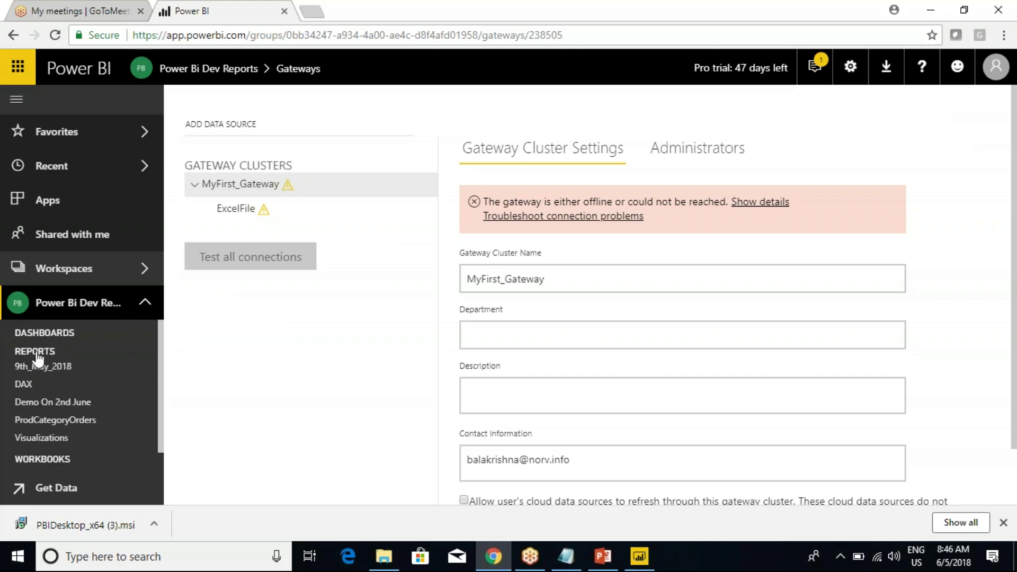
pyautogui.click(149, 368)
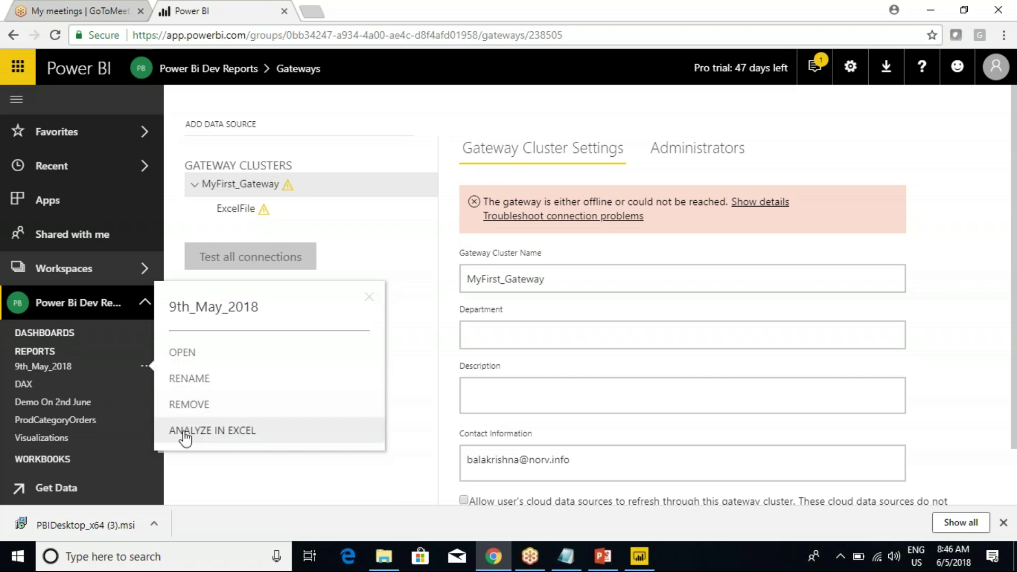
pyautogui.click(186, 357)
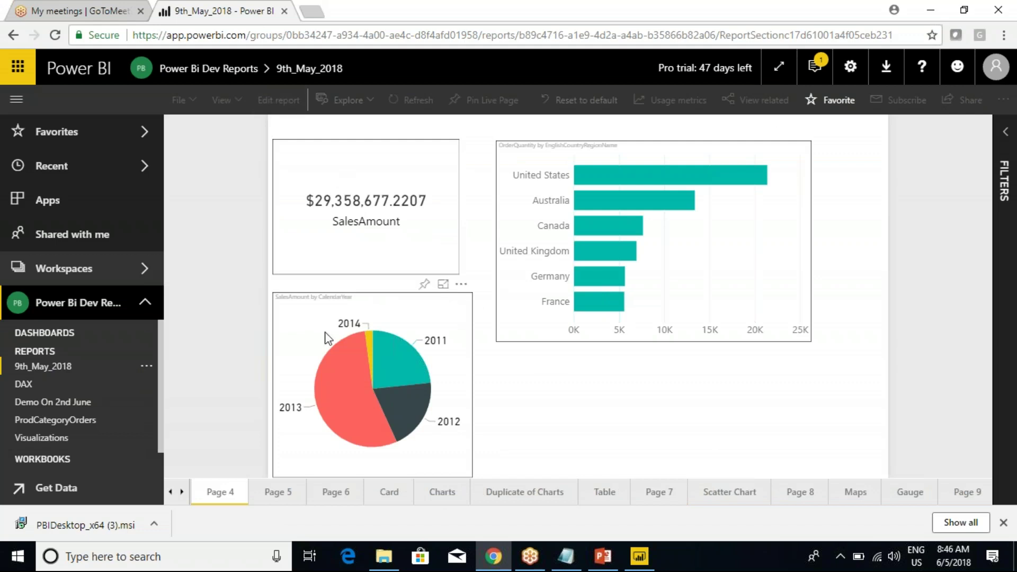
# Scroll the page tabs back to the start and show Page 1 of the 9th_May_2018 report.
pyautogui.click(51, 364)
pyautogui.click(37, 352)
pyautogui.click(171, 495)
pyautogui.click(170, 495)
pyautogui.click(218, 492)
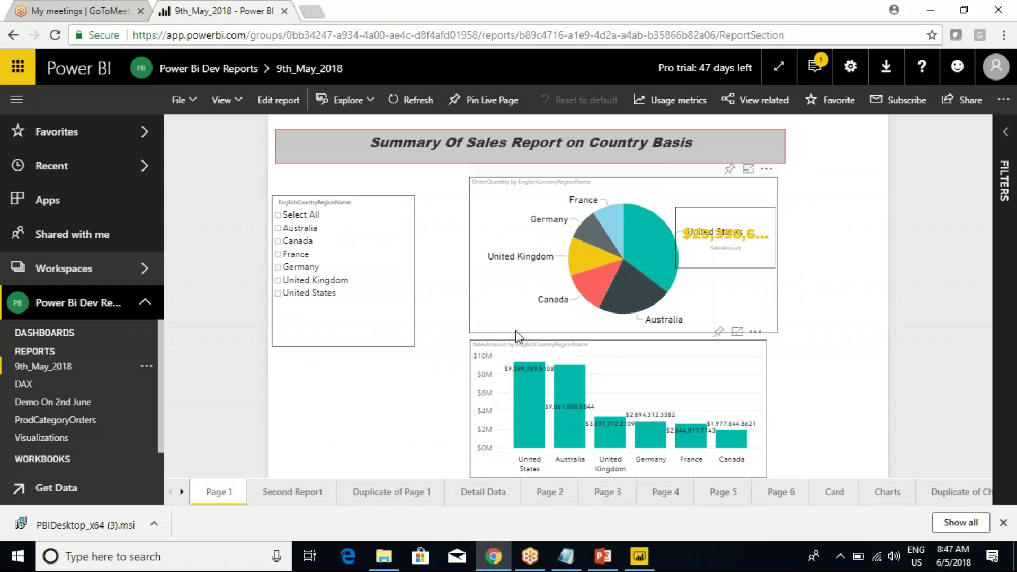
pyautogui.moveTo(595, 220)
# On Page 1 in Power BI Desktop, remove the order-quantity pie chart and SalesAmount card, then close Desktop.
pyautogui.click(639, 556)
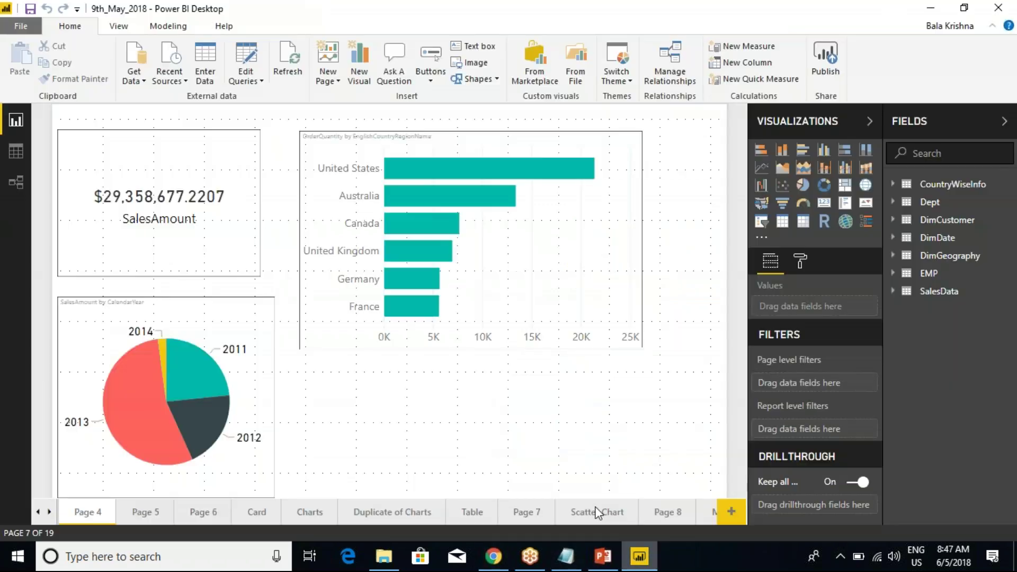
pyautogui.click(37, 512)
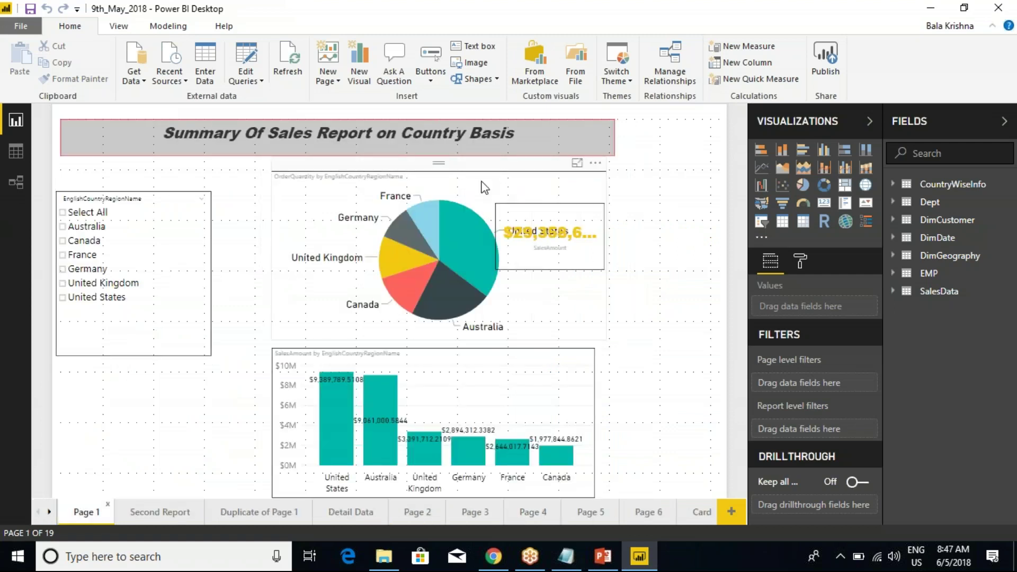
pyautogui.click(473, 174)
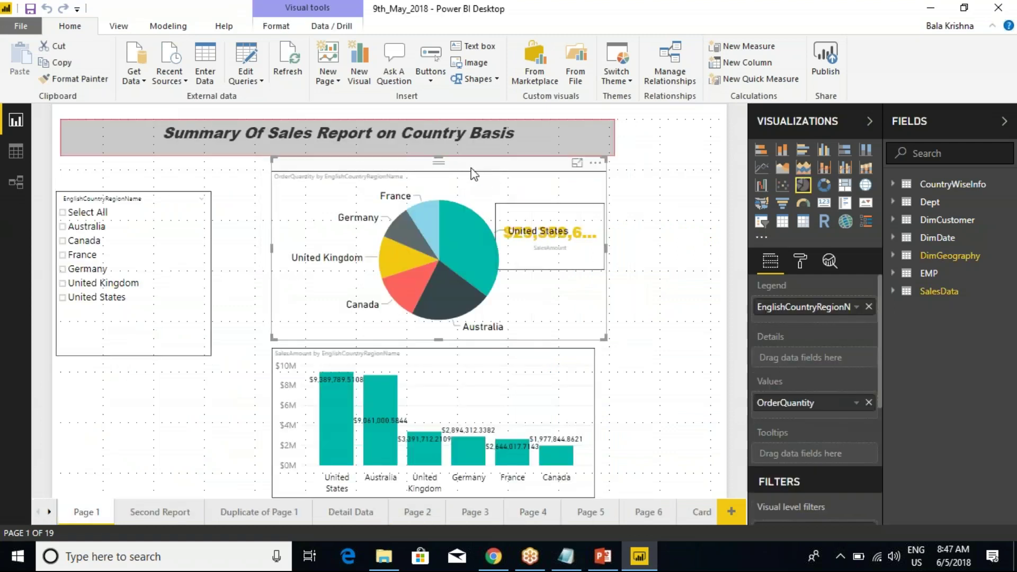
pyautogui.click(596, 162)
pyautogui.click(631, 221)
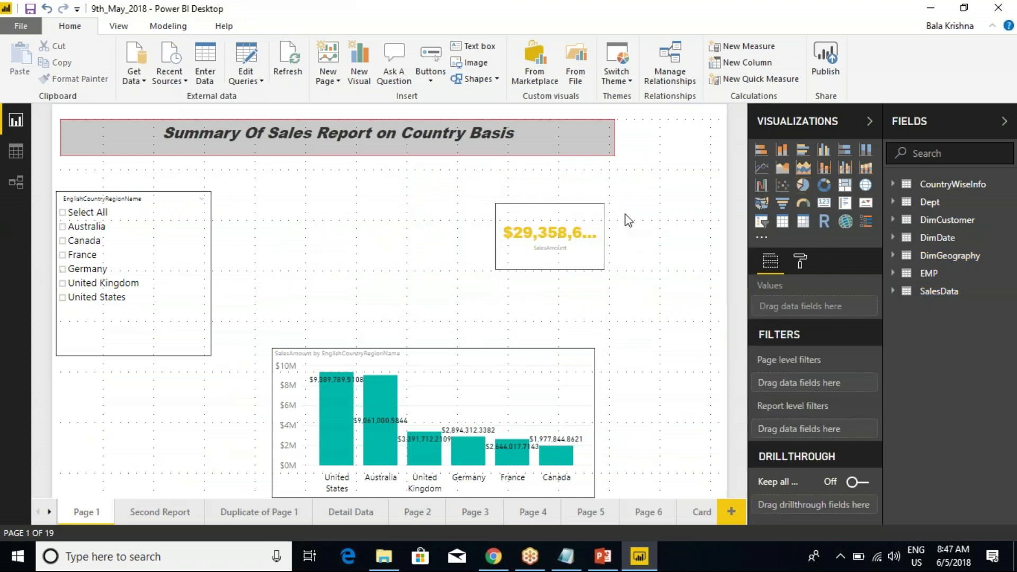
pyautogui.click(593, 197)
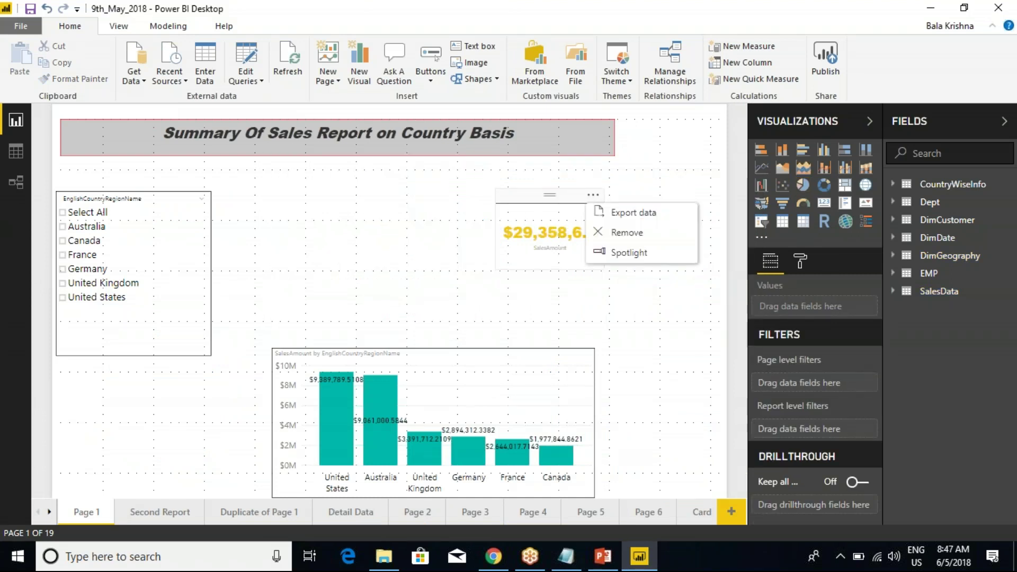
pyautogui.click(627, 233)
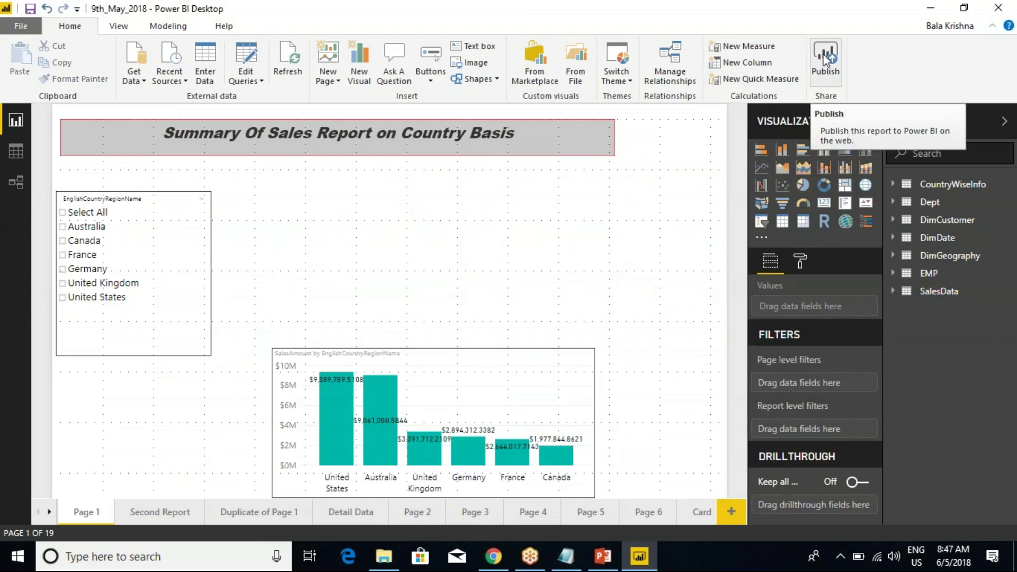
pyautogui.click(1004, 10)
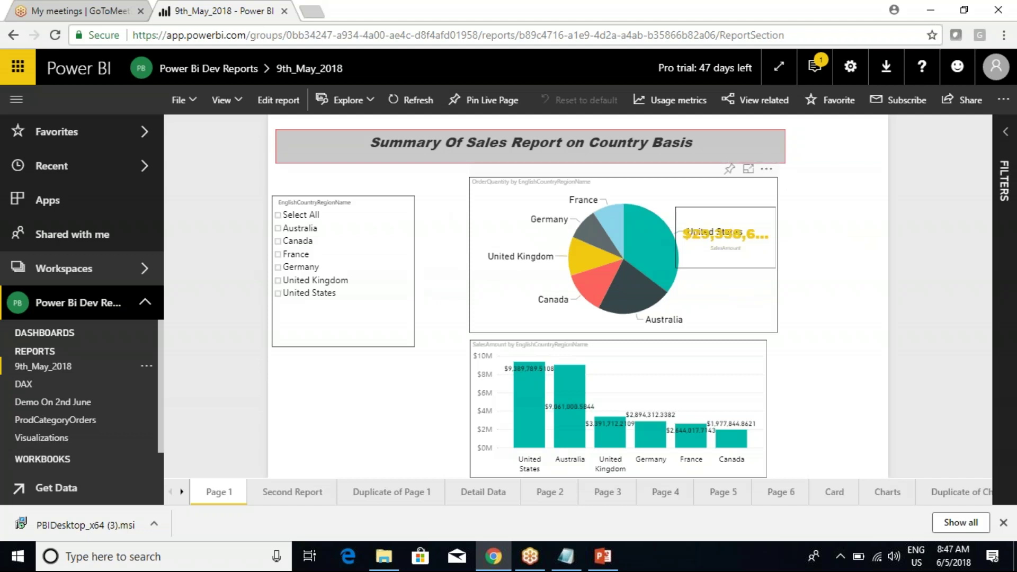
# In edit mode, remove the pie chart and the SalesAmount card from Page 1.
pyautogui.click(268, 106)
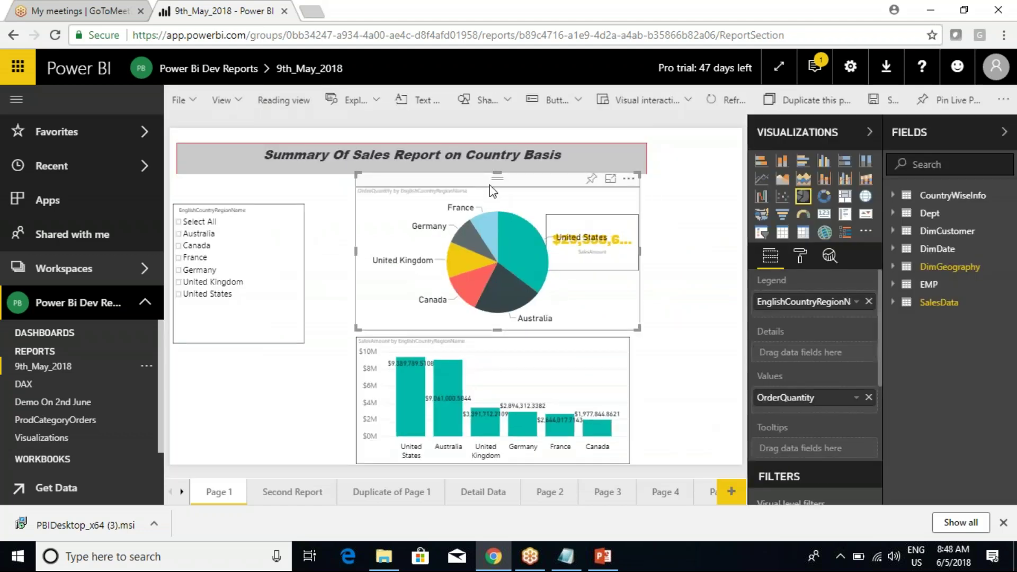
pyautogui.click(629, 178)
pyautogui.click(662, 236)
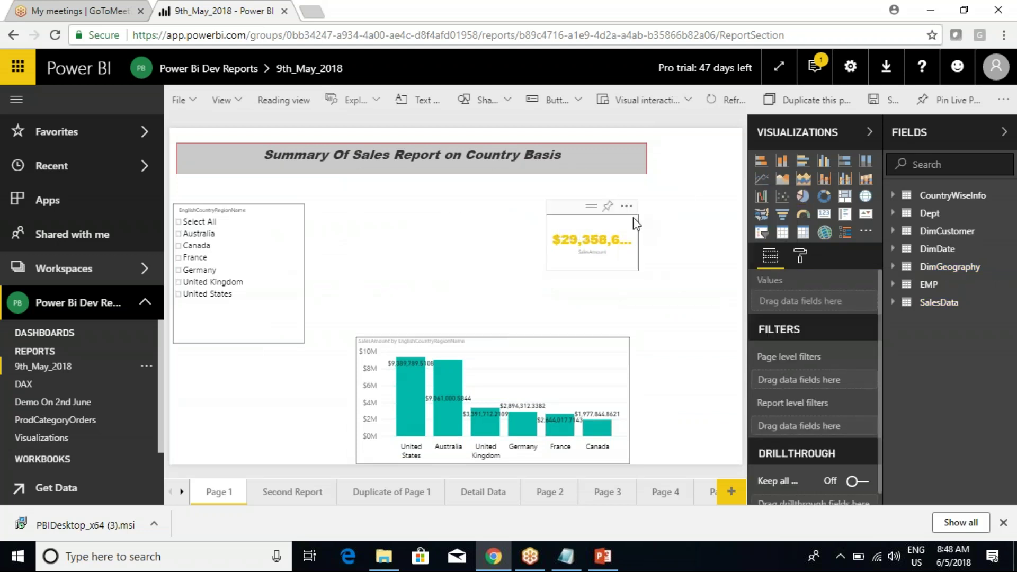
pyautogui.click(614, 208)
pyautogui.click(662, 243)
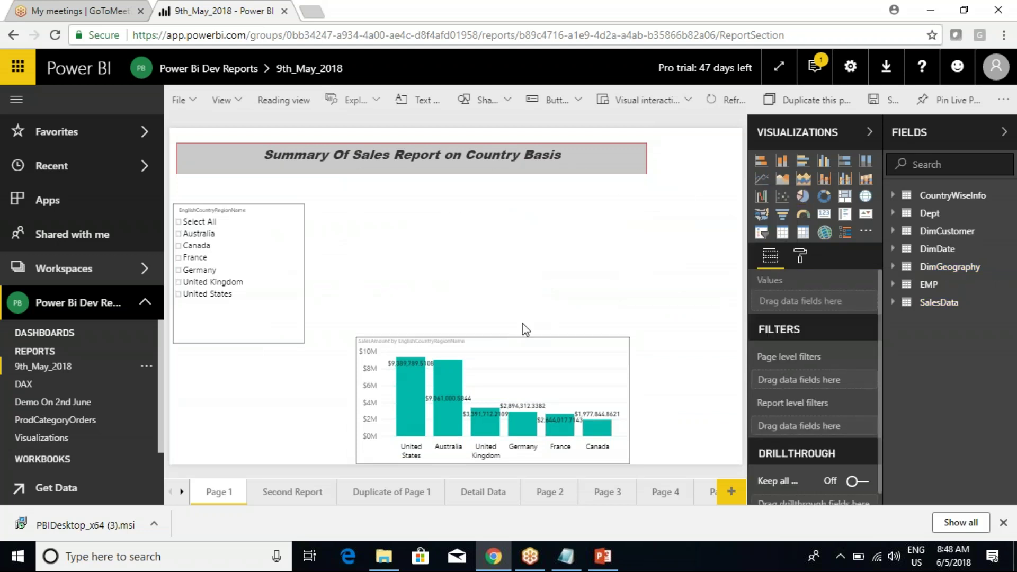
# Move and resize the sales-by-country column chart to fill the freed space.
pyautogui.moveTo(511, 338); pyautogui.dragTo(525, 200)
pyautogui.moveTo(640, 330); pyautogui.dragTo(691, 422)
pyautogui.moveTo(369, 315); pyautogui.dragTo(322, 307)
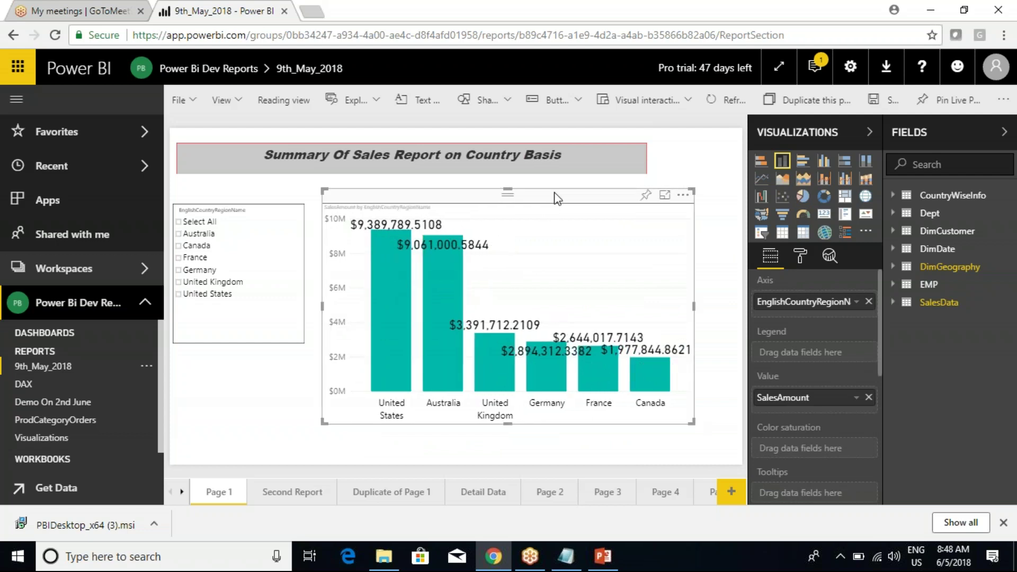
pyautogui.click(800, 256)
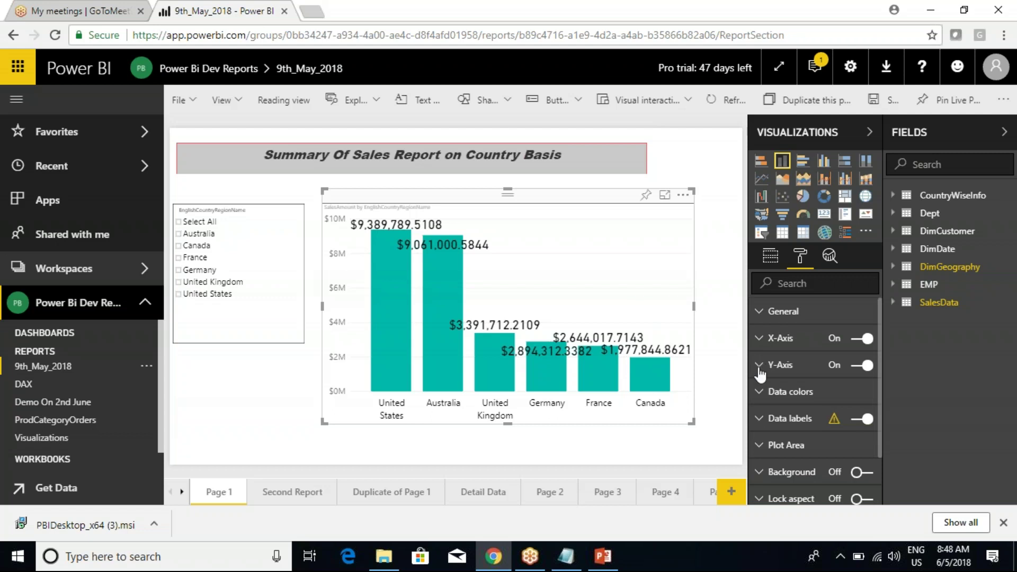
pyautogui.click(759, 421)
pyautogui.scroll(-2, 760, 424)
pyautogui.click(831, 409)
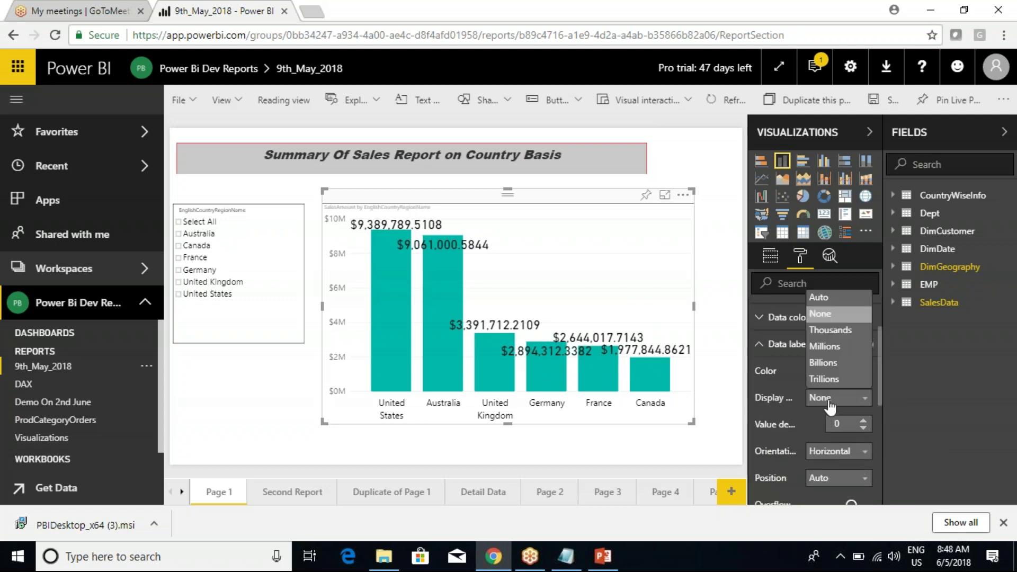
pyautogui.click(835, 332)
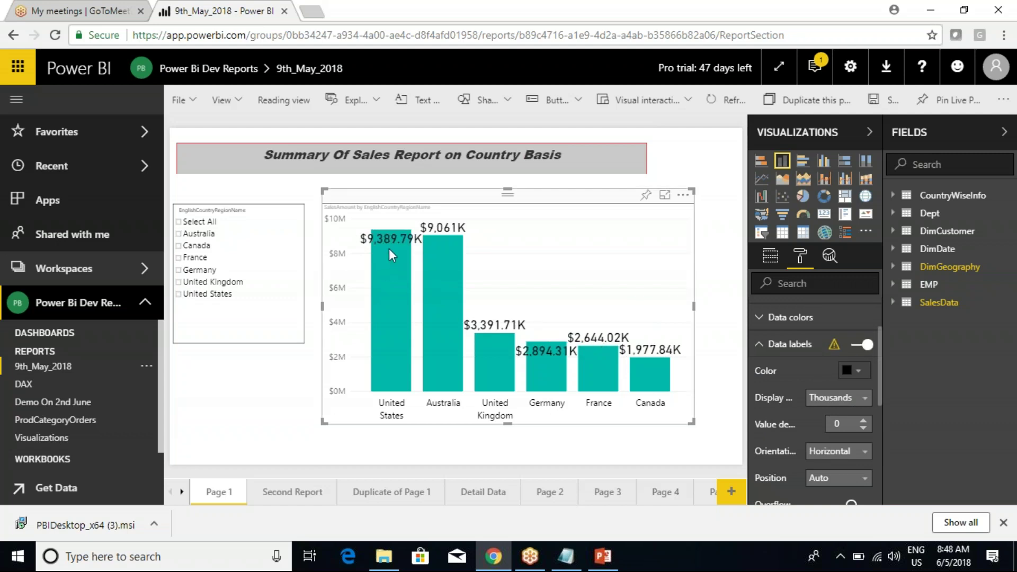
pyautogui.click(850, 399)
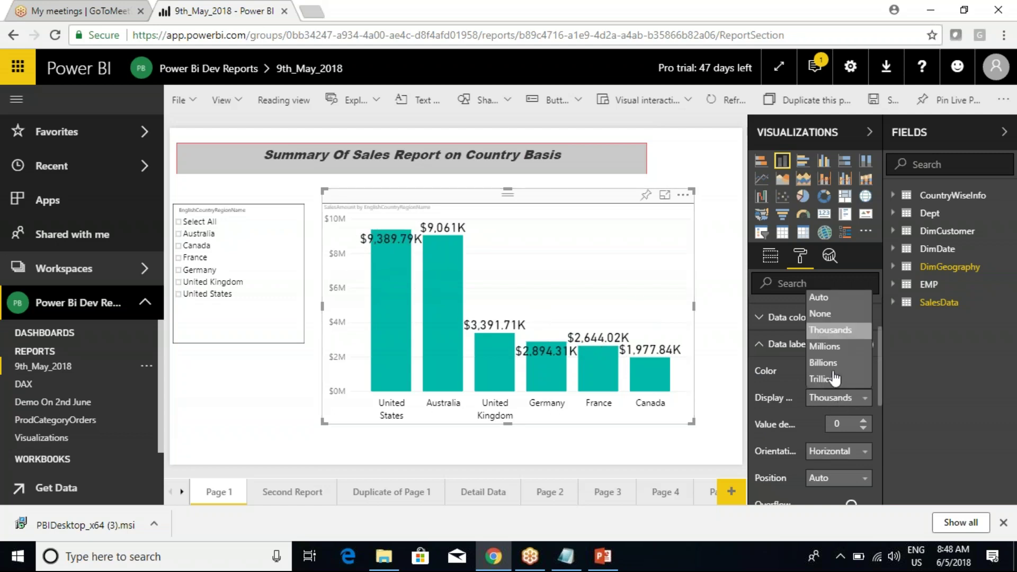
pyautogui.click(820, 298)
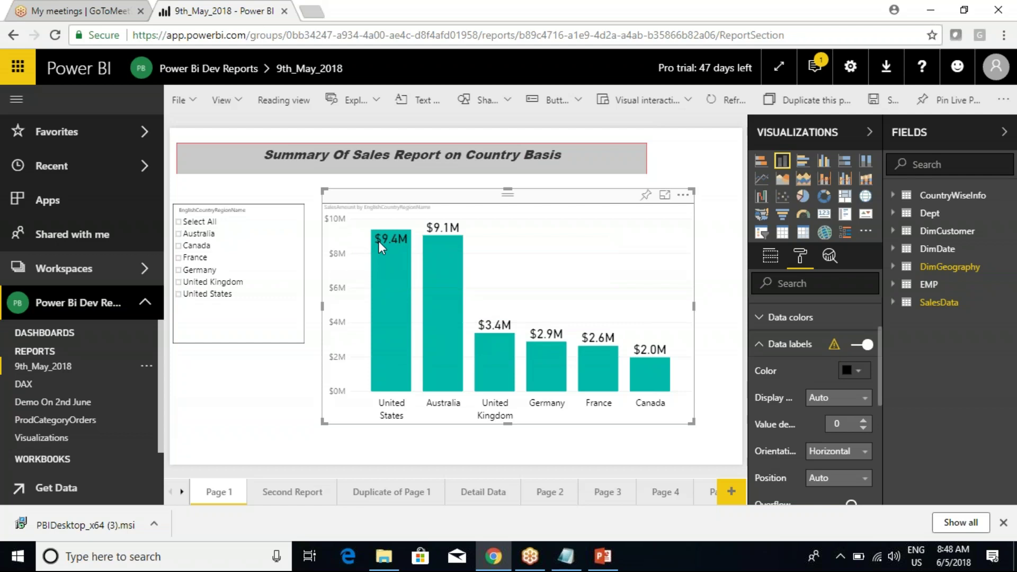
pyautogui.moveTo(399, 249)
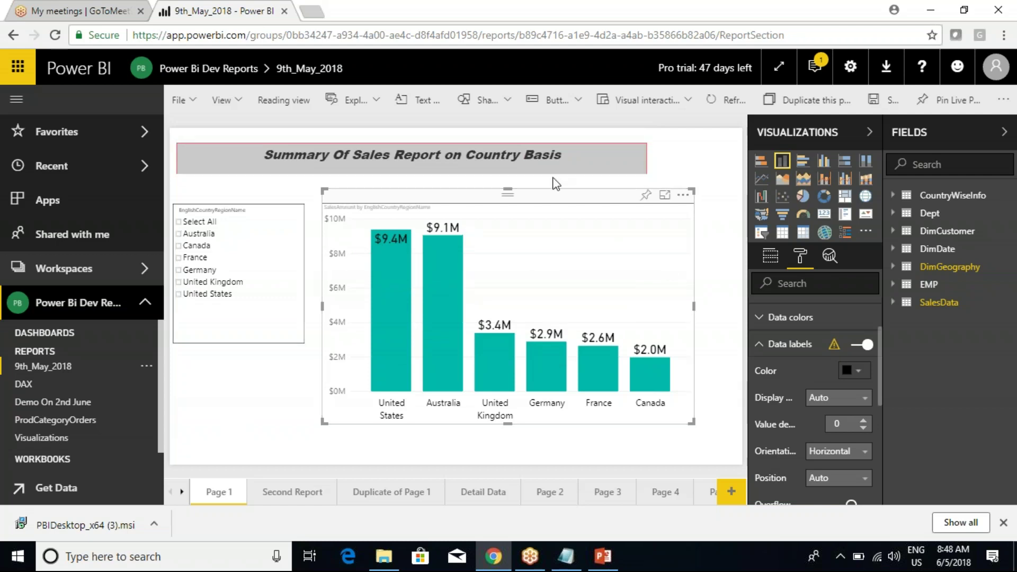
# Save the edited report, then browse the Demo On 2nd June report and the Second Report page.
pyautogui.click(892, 105)
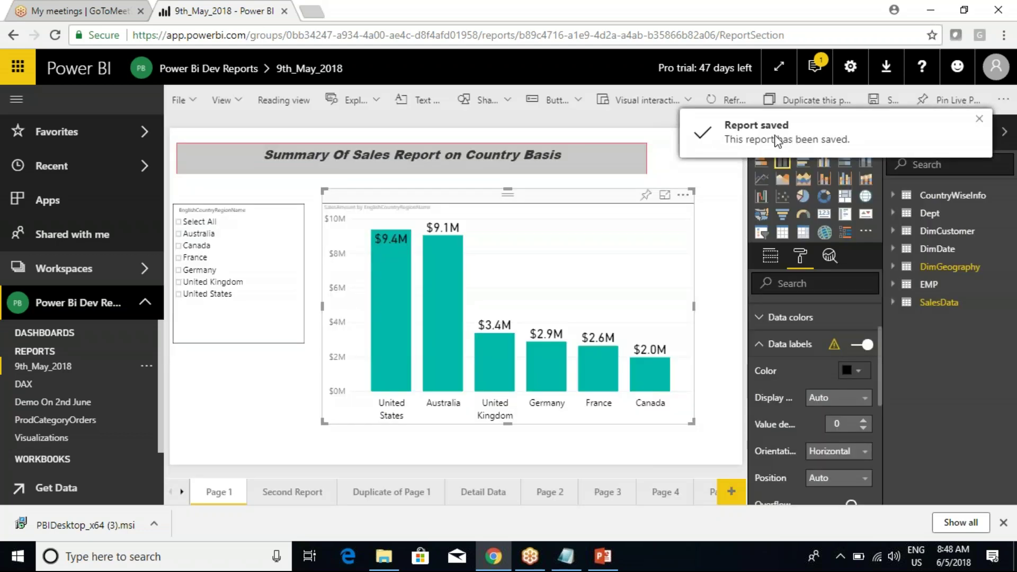
pyautogui.click(43, 403)
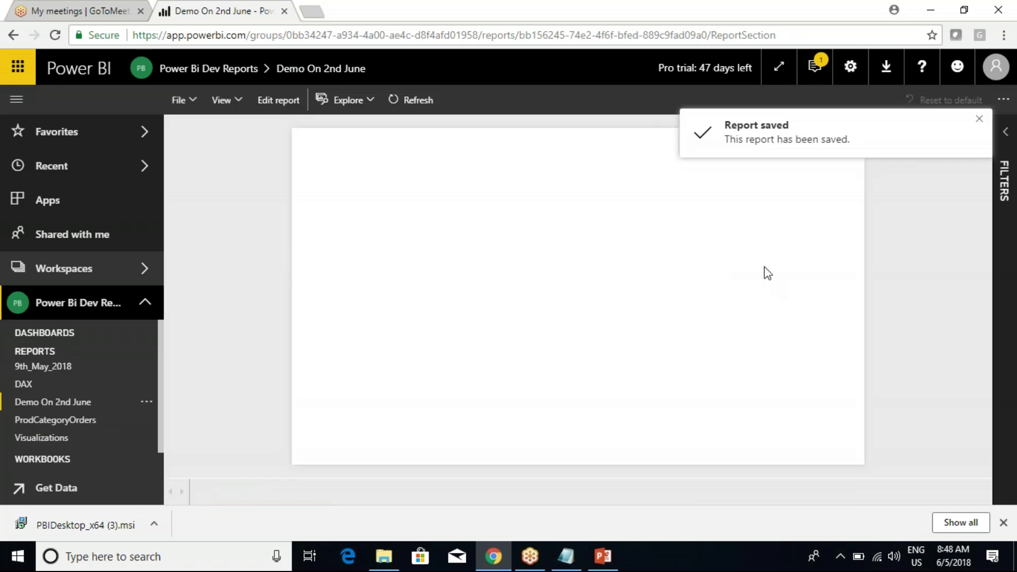
pyautogui.click(42, 369)
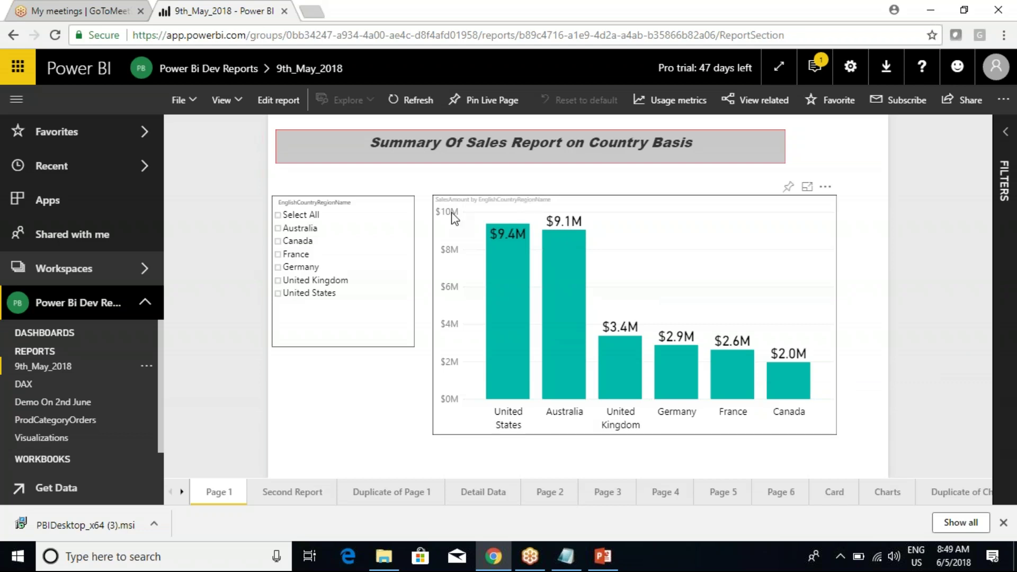
pyautogui.click(294, 500)
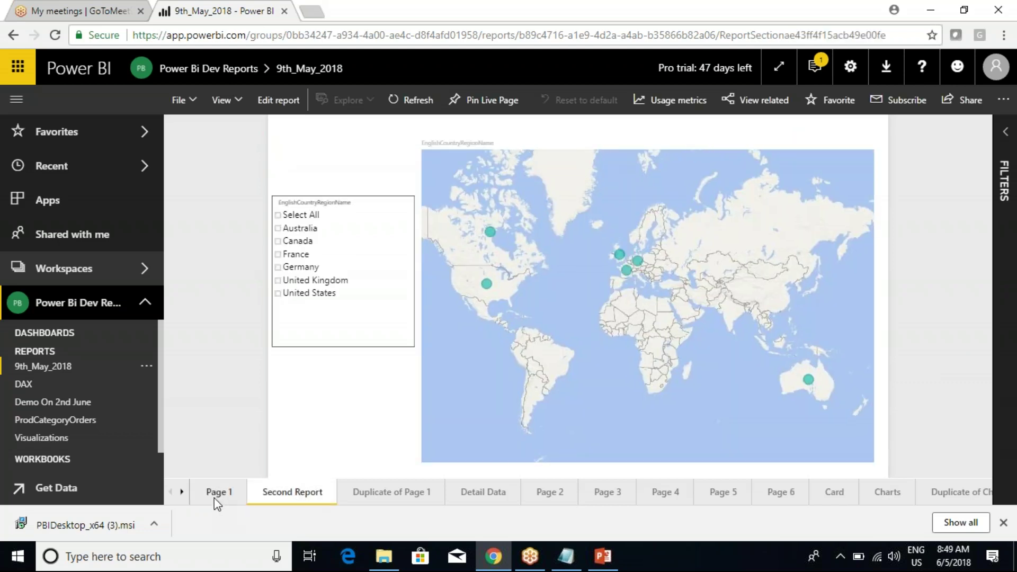
pyautogui.click(216, 493)
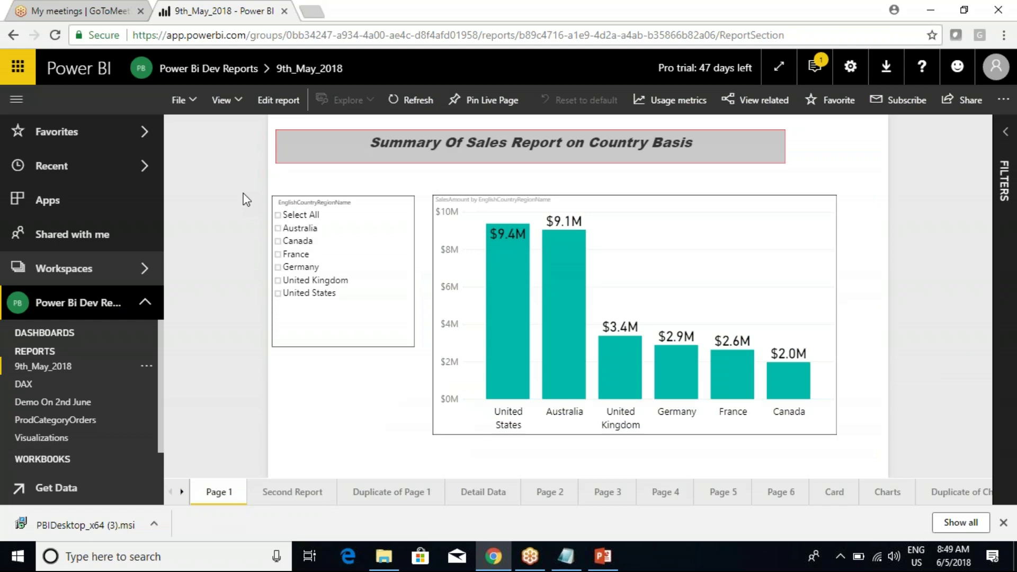
# Switch the report back to reading view and bring up the 9th_May_2018 dataset's options.
pyautogui.moveTo(378, 200)
pyautogui.click(279, 101)
pyautogui.scroll(-1, 133, 394)
pyautogui.scroll(-3, 65, 461)
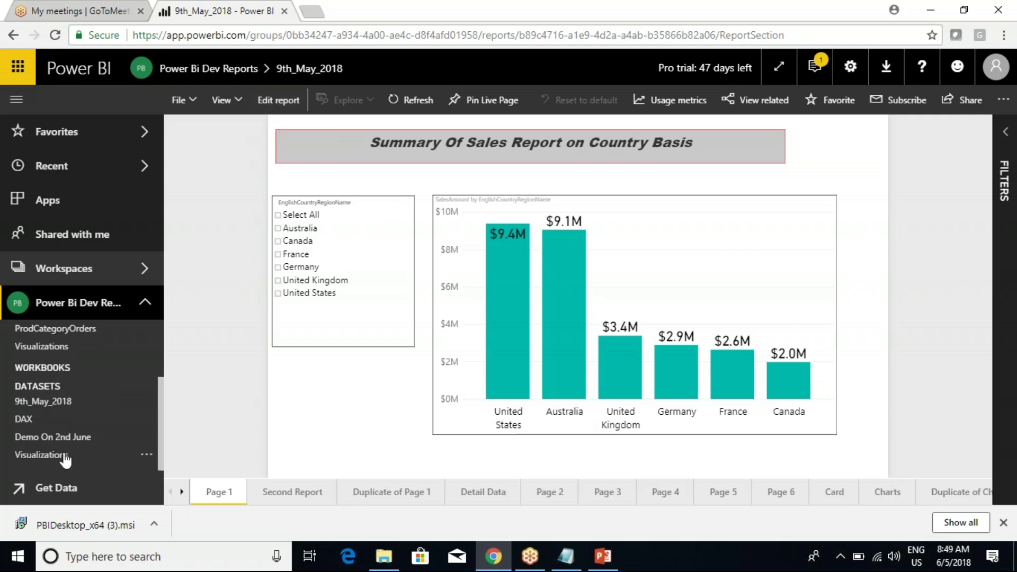
pyautogui.click(145, 404)
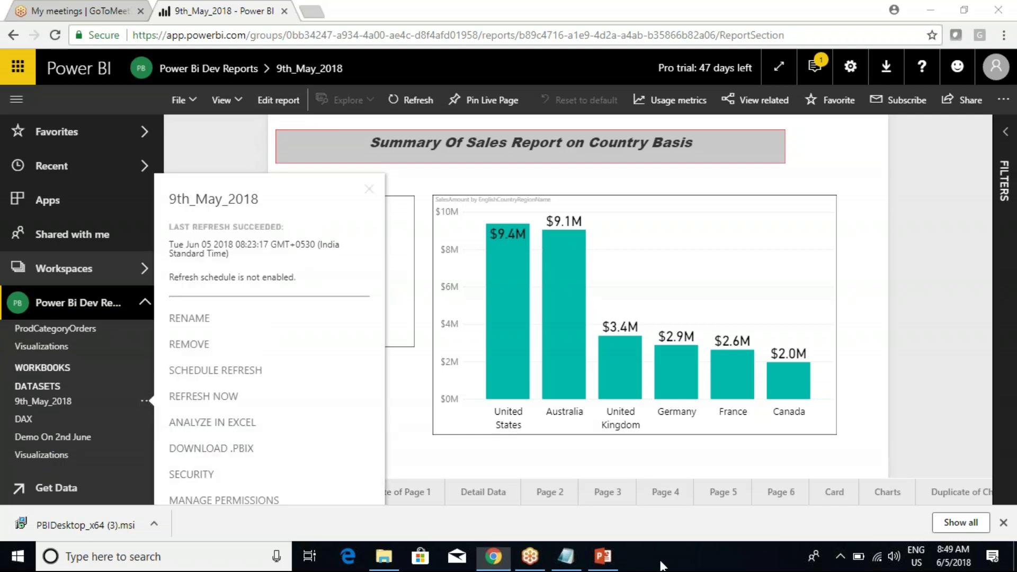
pyautogui.click(385, 569)
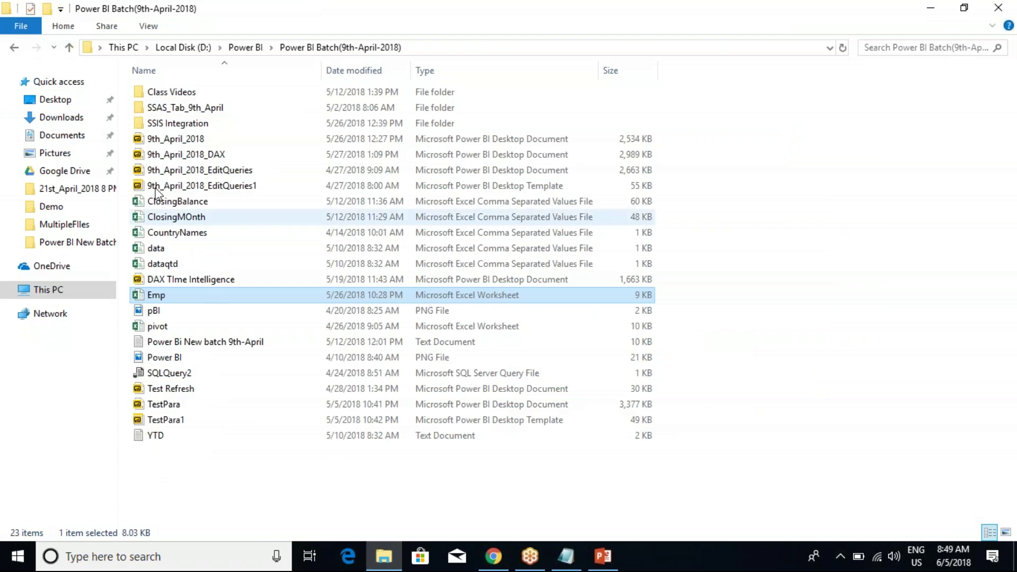
# Open the 9th_May_2018 file from D:\Power BI\Power BI New Batch(9th_May2018) in Power BI Desktop.
pyautogui.click(245, 47)
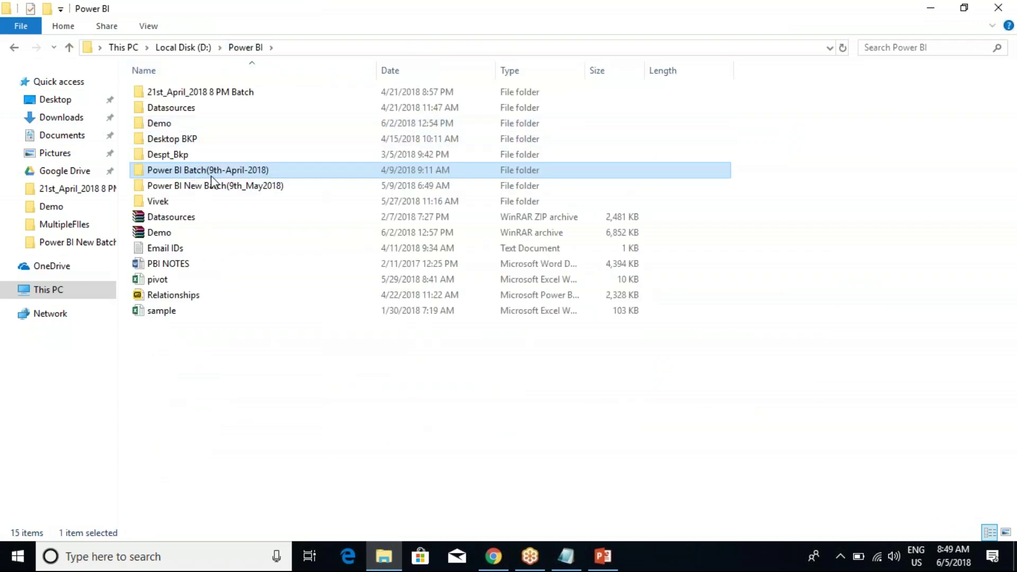
pyautogui.doubleClick(217, 186)
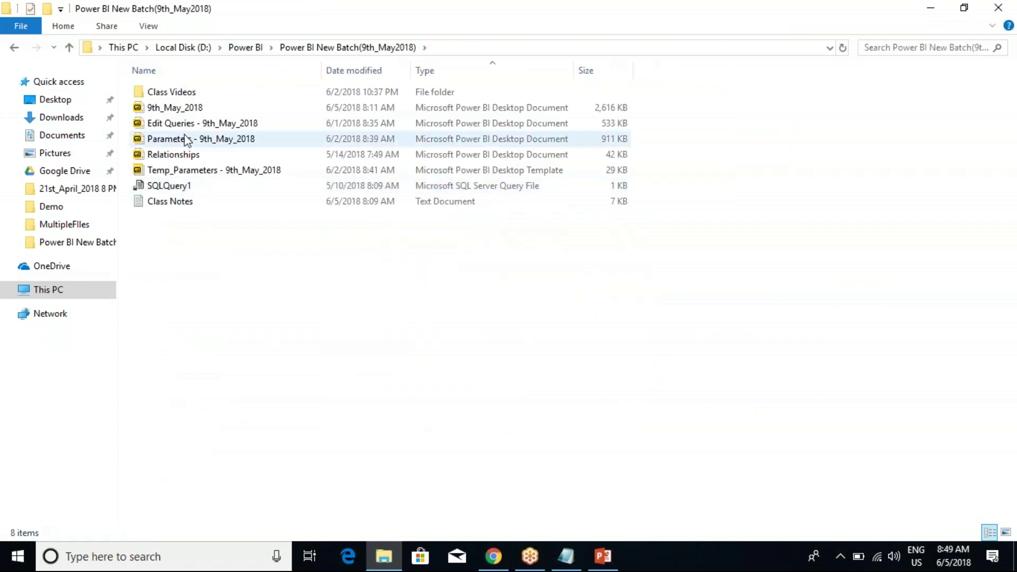
pyautogui.click(179, 109)
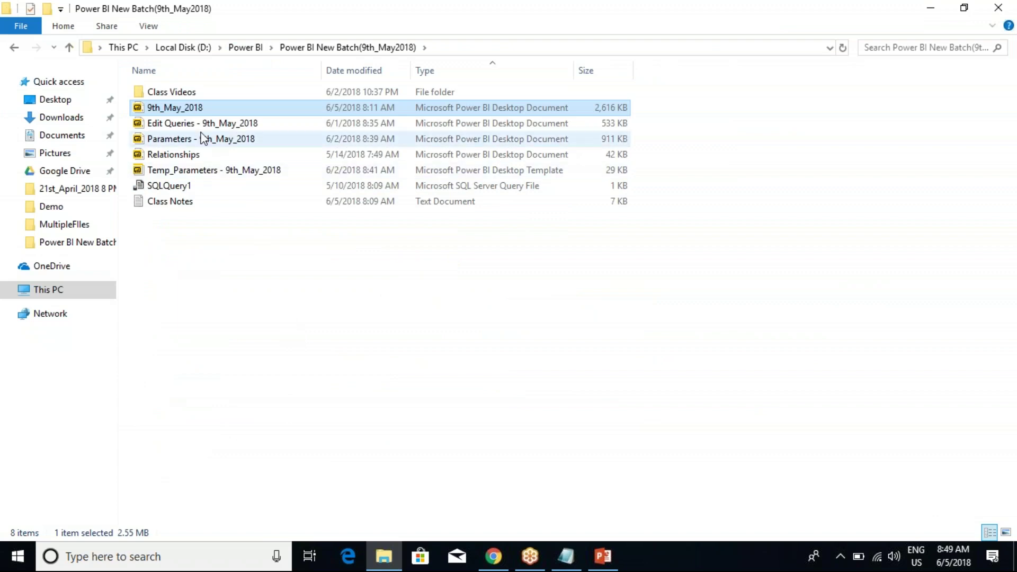
pyautogui.rightClick(185, 105)
pyautogui.click(221, 115)
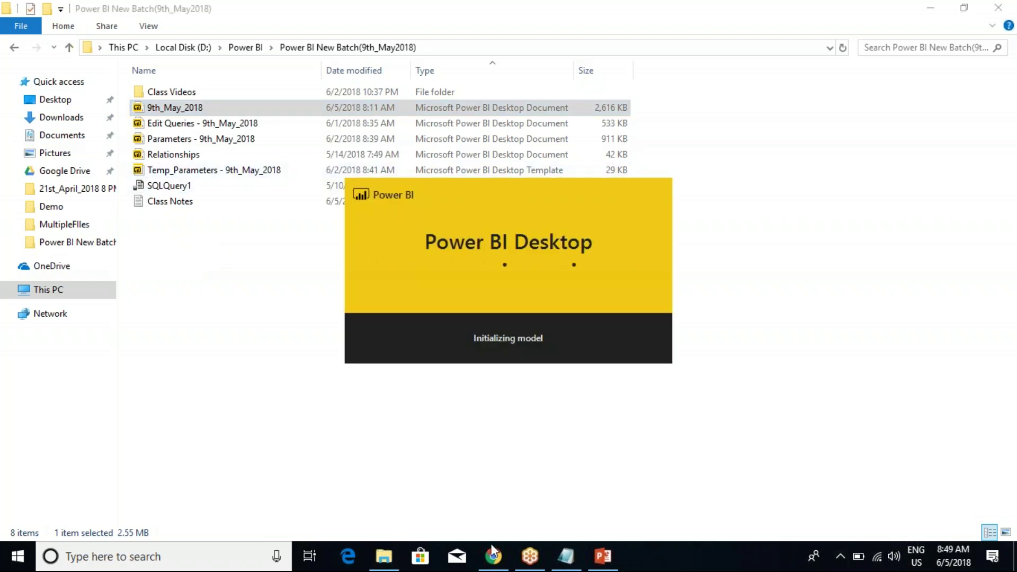
# Bring the online report forward in Chrome and close the dataset's info panel.
pyautogui.moveTo(492, 553)
pyautogui.click(475, 479)
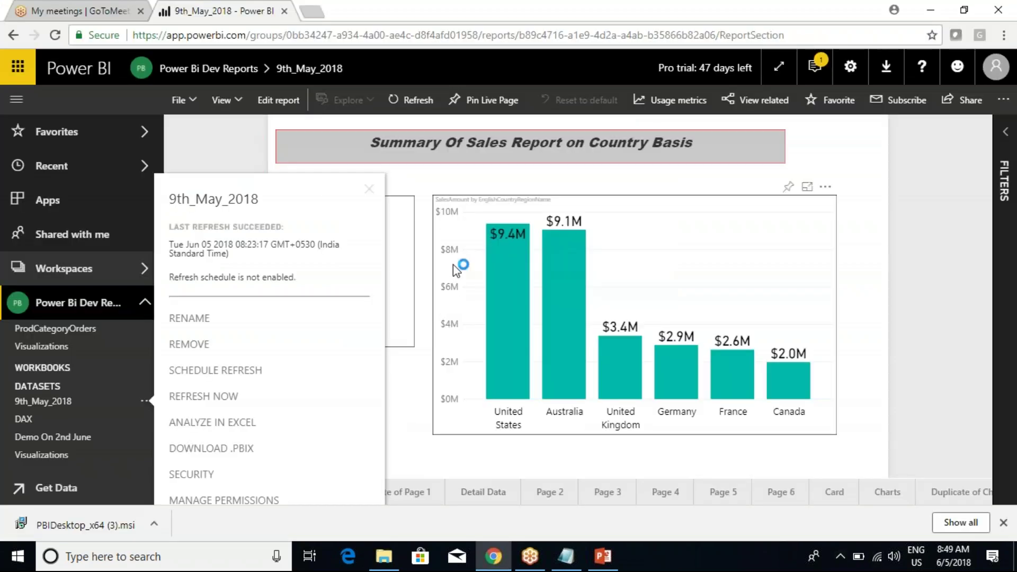
pyautogui.click(657, 254)
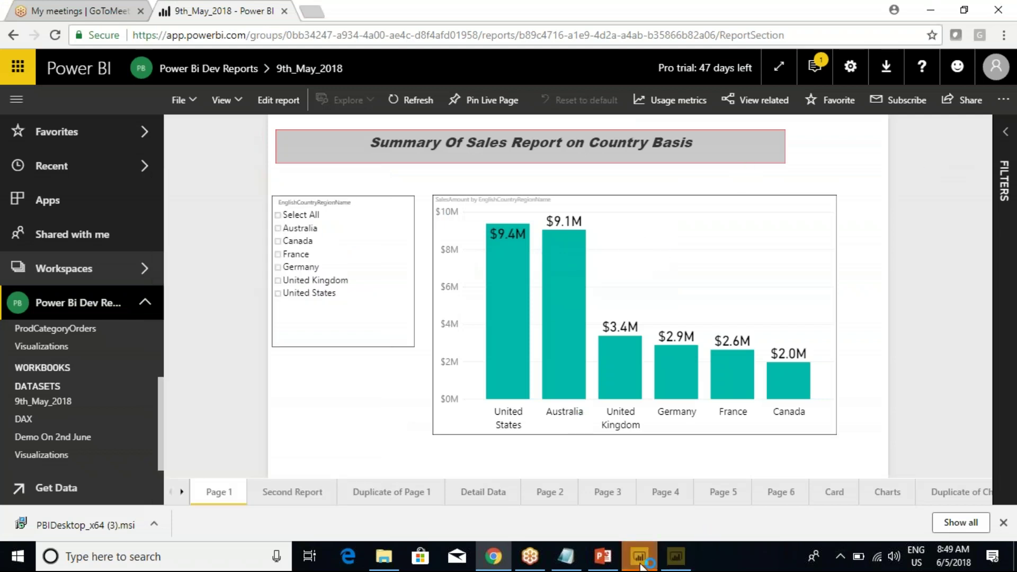
# Show Page 1 of the 9th_May_2018 report in Power BI Desktop.
pyautogui.moveTo(640, 561)
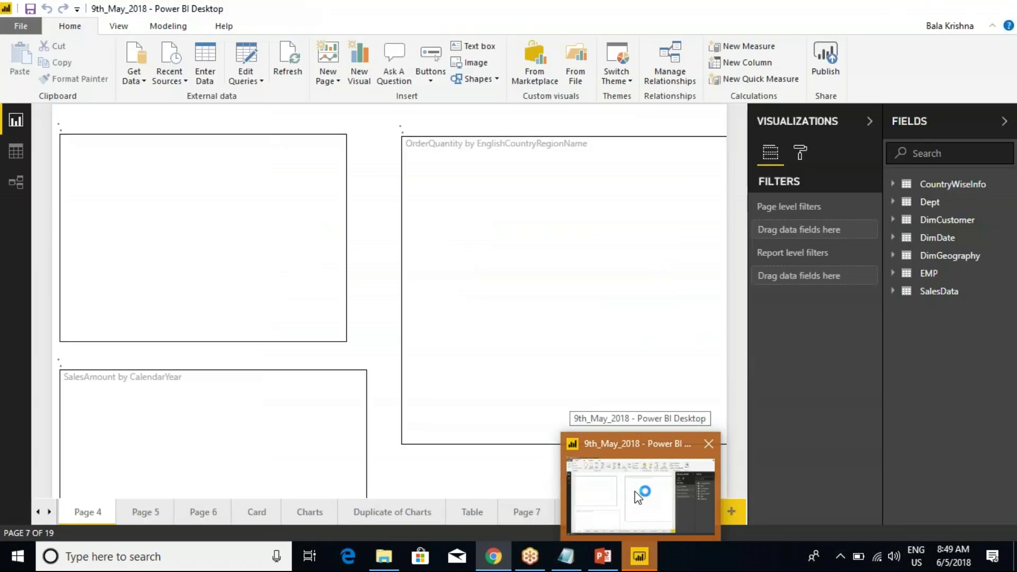
pyautogui.click(635, 491)
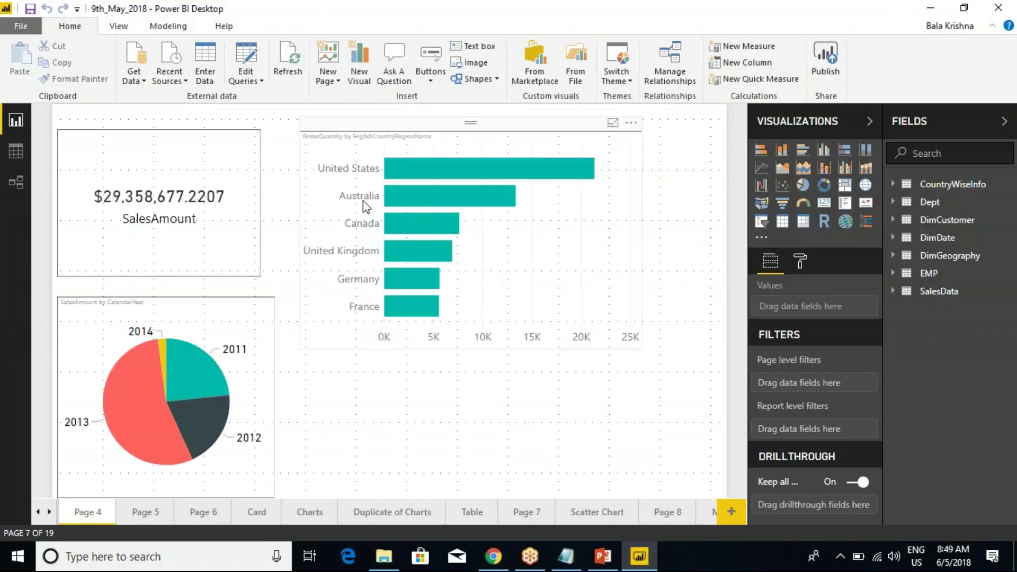
pyautogui.click(37, 511)
pyautogui.click(37, 512)
pyautogui.click(88, 512)
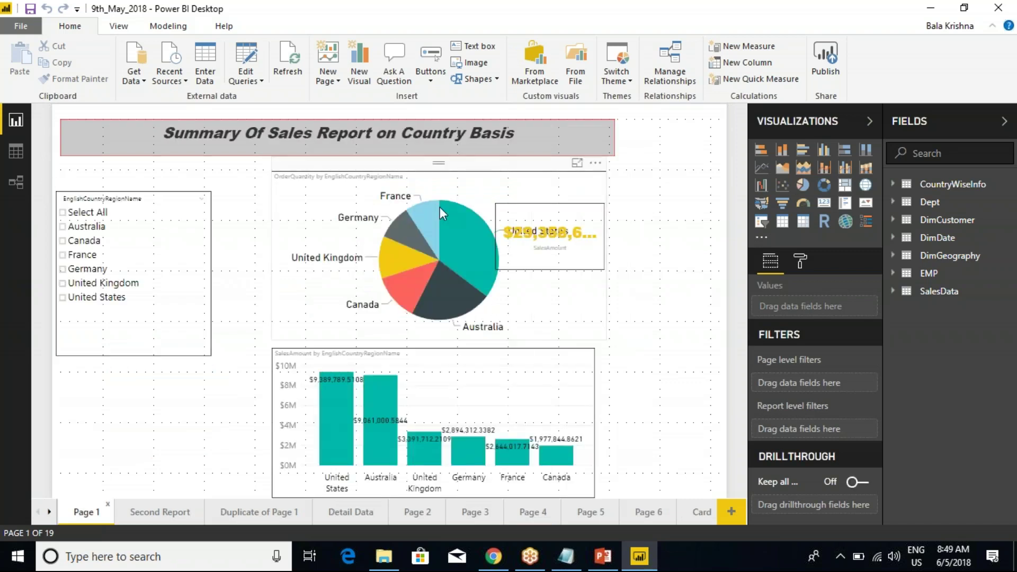
# Compare Desktop's Page 1, with its pie chart, against the edited online Page 1 by alternating windows.
pyautogui.click(492, 557)
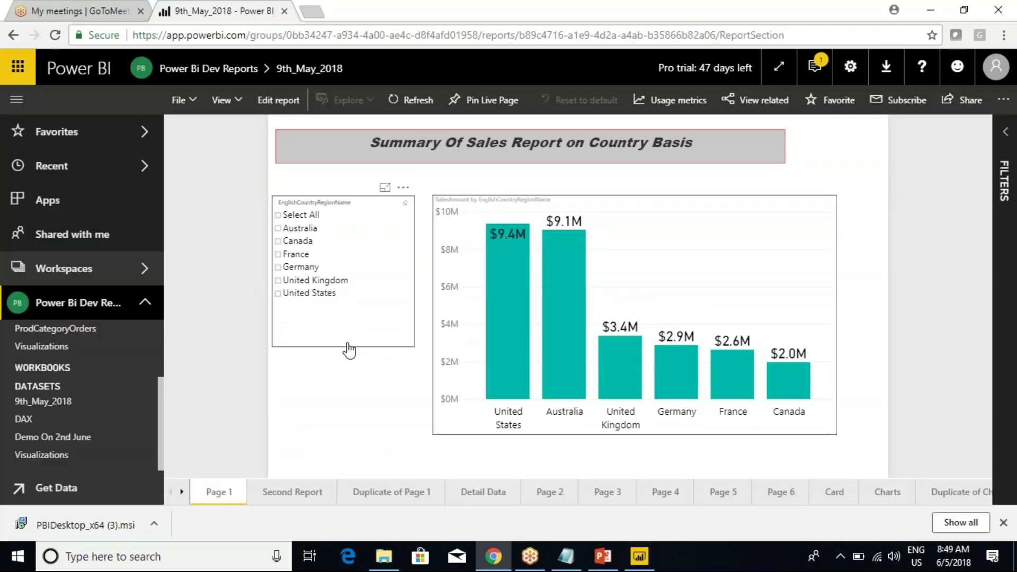
pyautogui.click(638, 560)
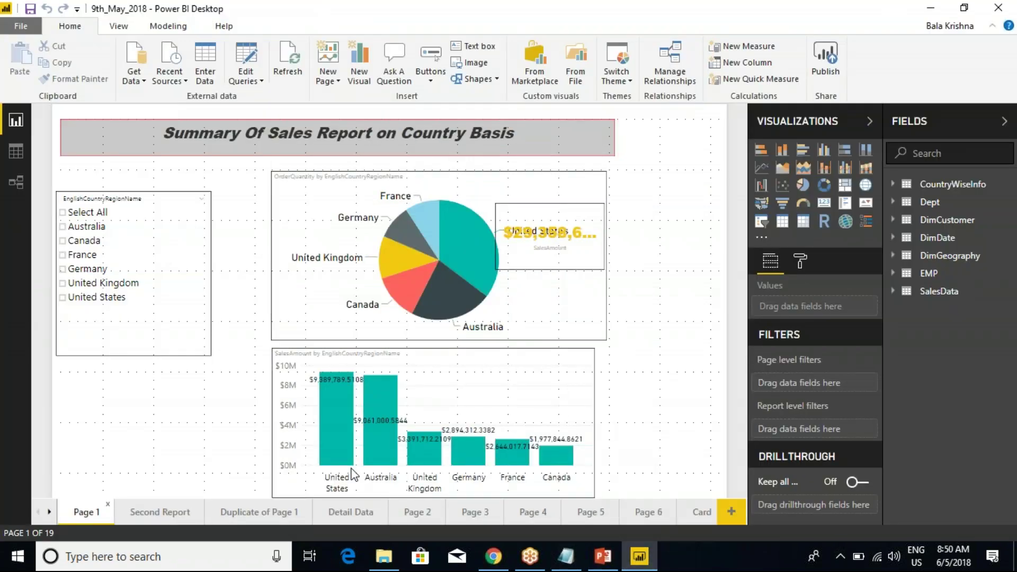
pyautogui.click(492, 556)
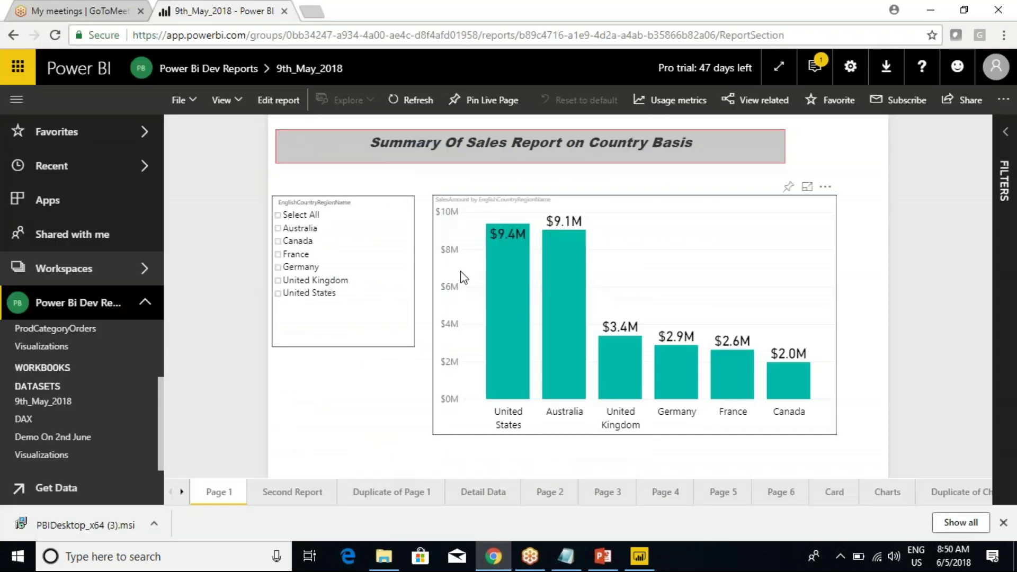
pyautogui.click(638, 556)
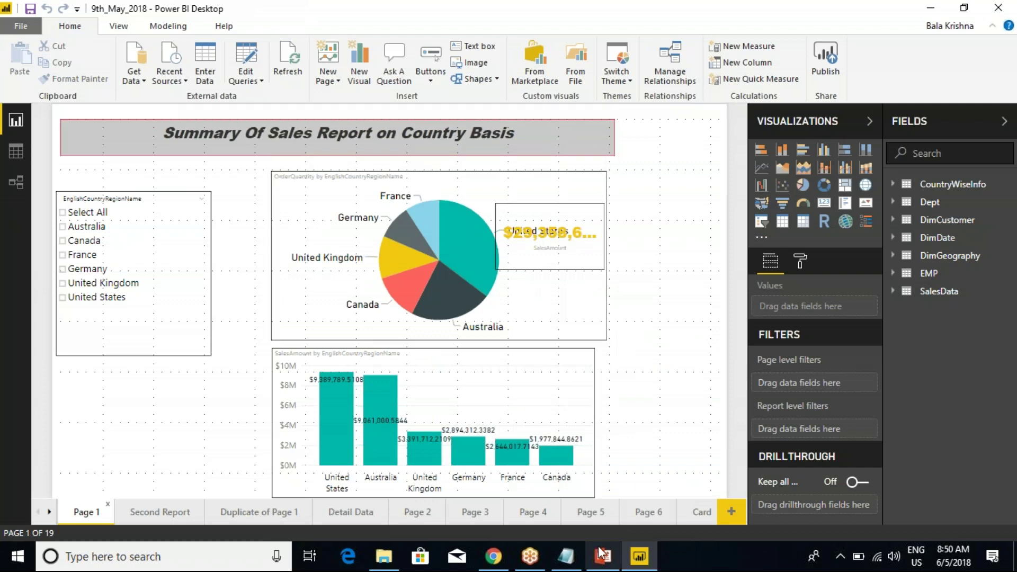
pyautogui.click(491, 562)
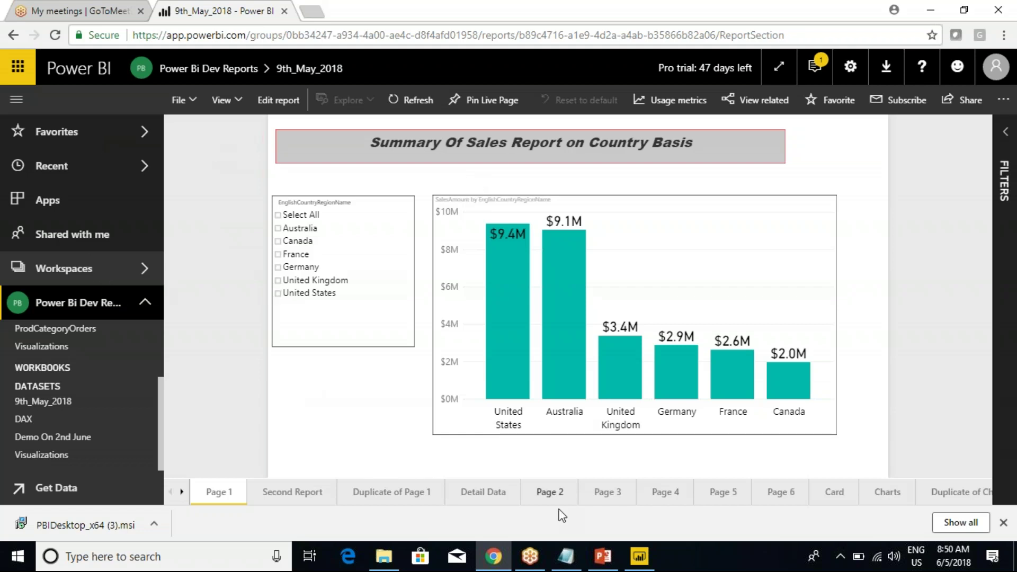
pyautogui.click(639, 556)
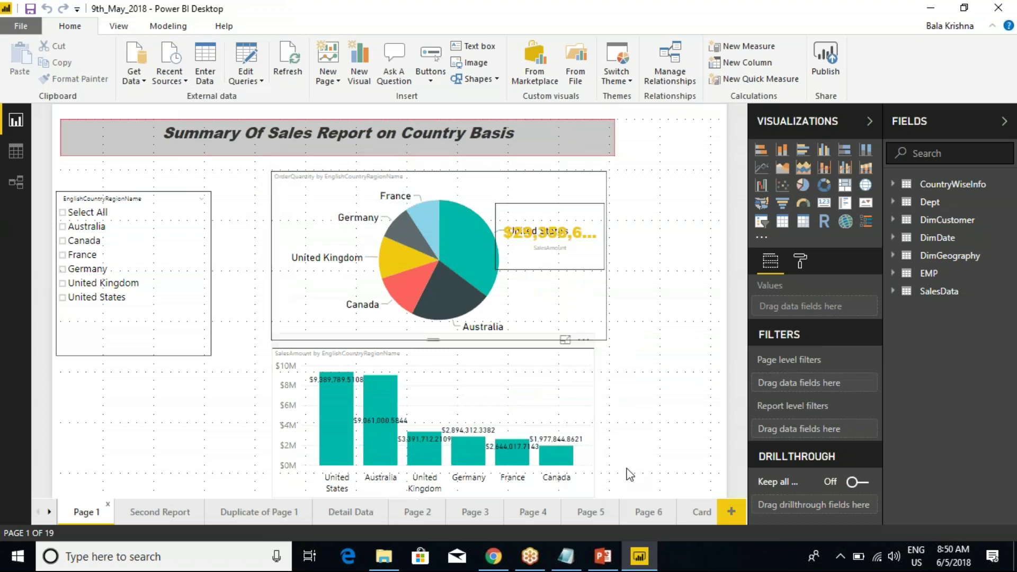
pyautogui.moveTo(493, 556)
pyautogui.click(480, 512)
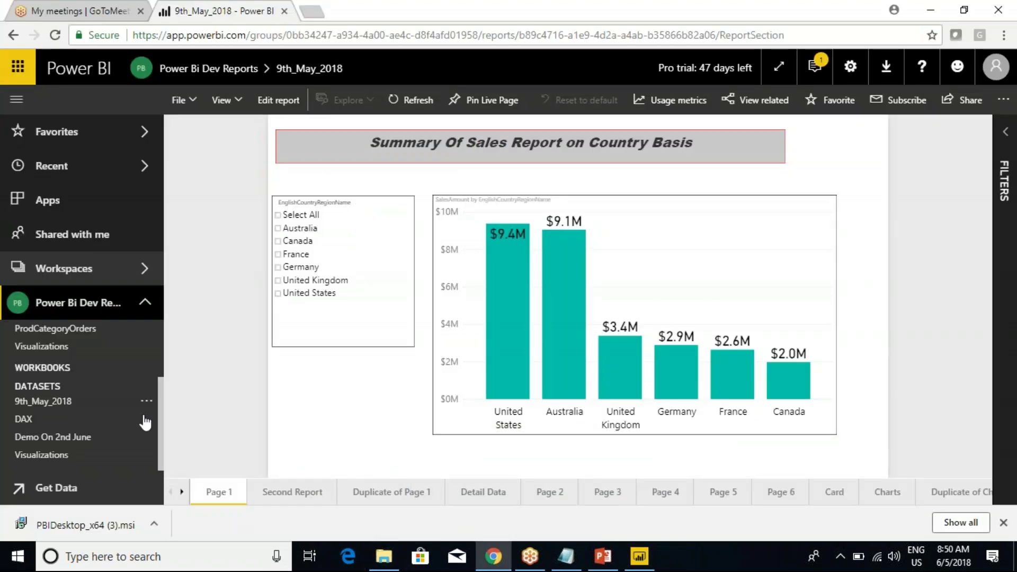
pyautogui.click(146, 406)
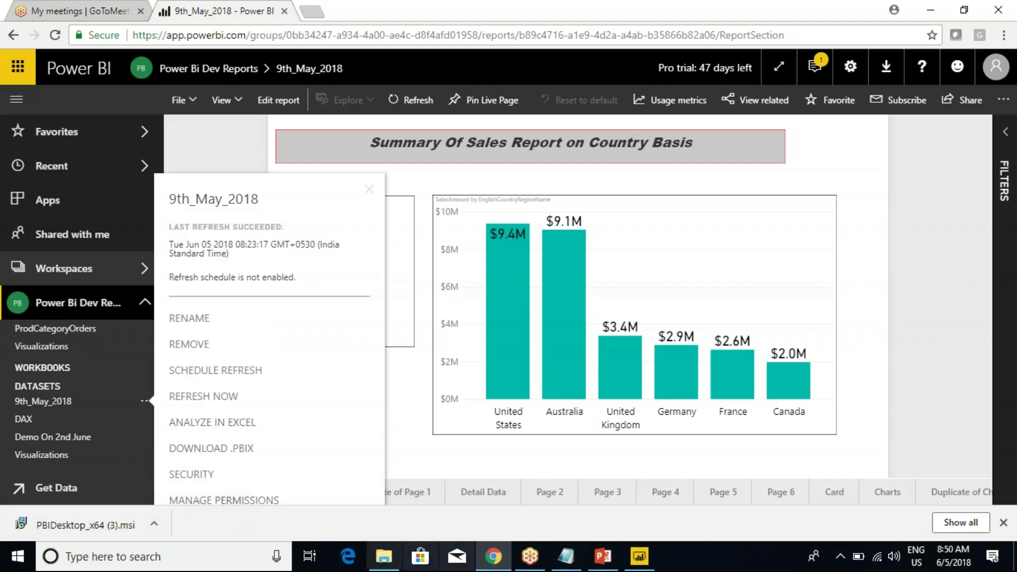
pyautogui.moveTo(580, 543)
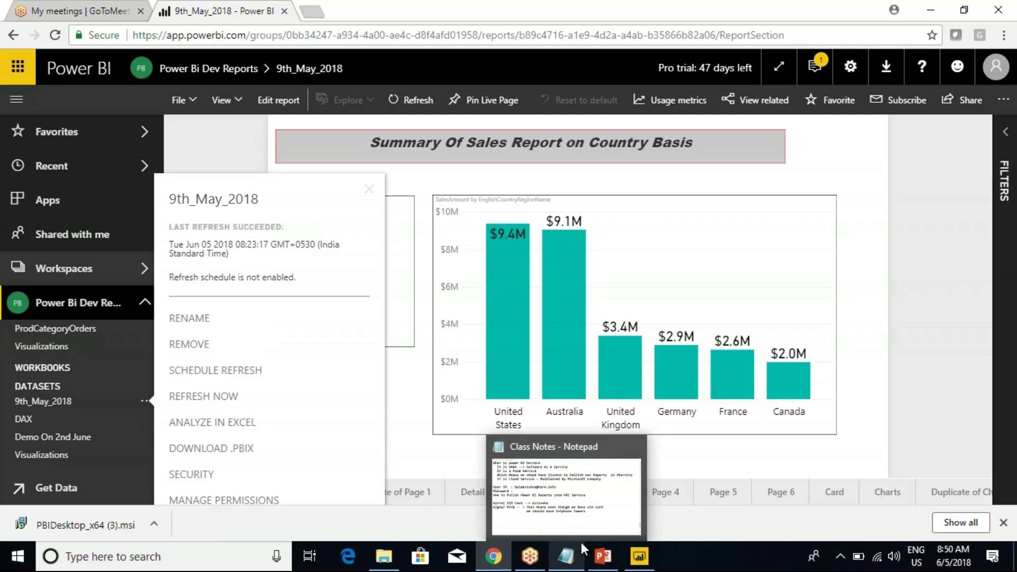
pyautogui.click(940, 181)
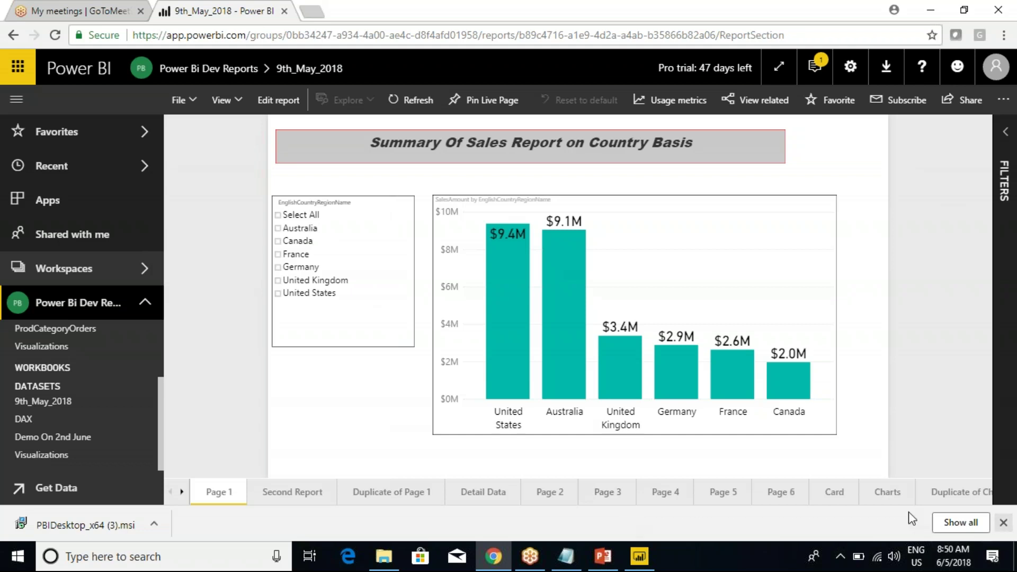
pyautogui.click(639, 557)
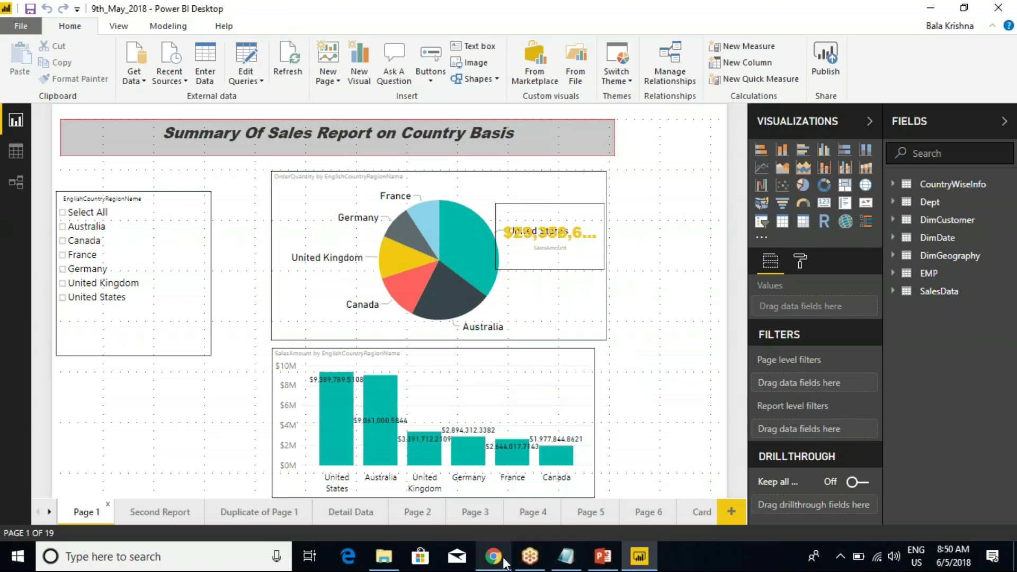
pyautogui.moveTo(504, 561)
pyautogui.click(491, 516)
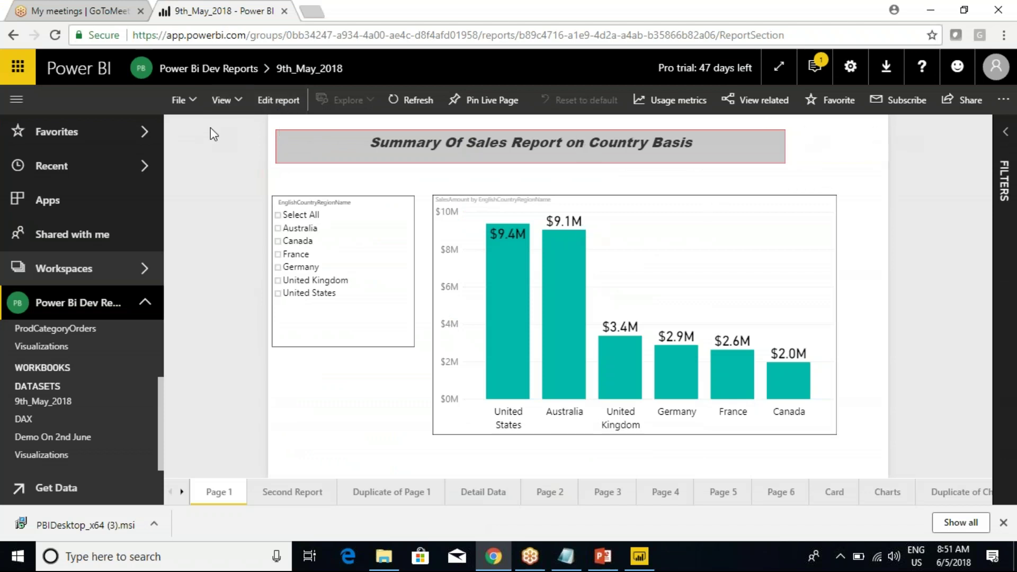
# Put the report in editing mode and try Fit to page, Fit to width and Actual size.
pyautogui.click(236, 103)
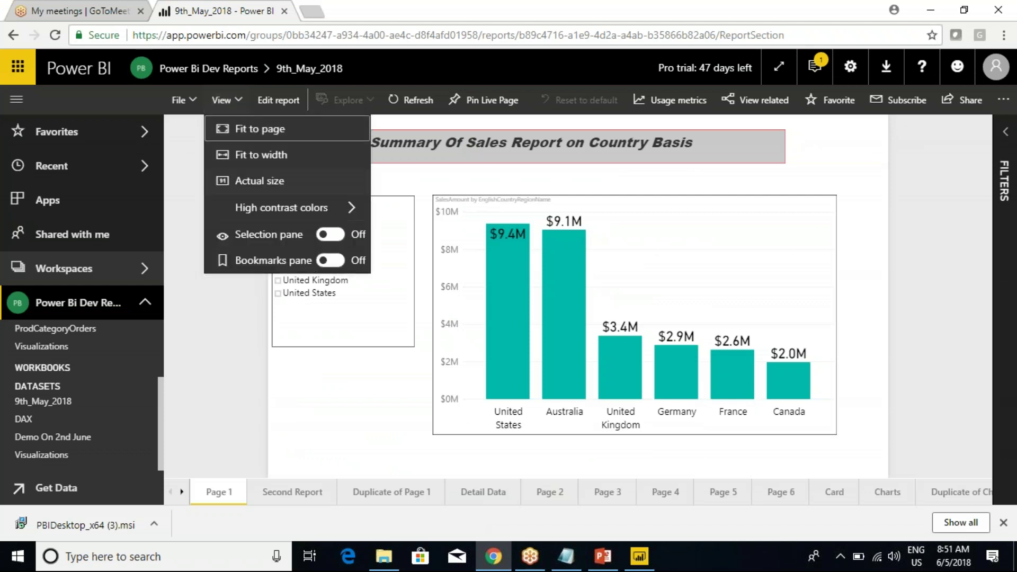
pyautogui.click(269, 131)
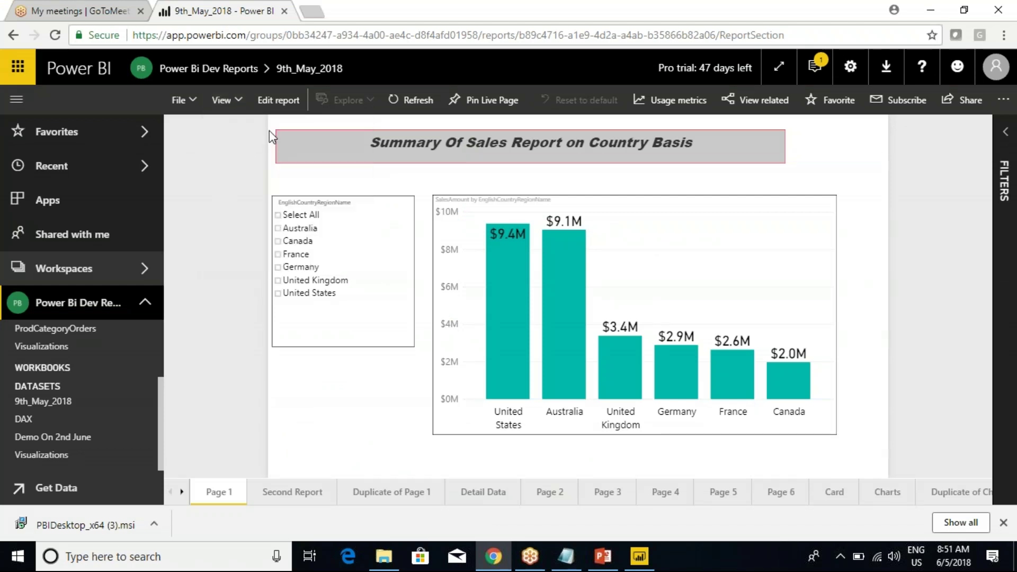
pyautogui.click(276, 100)
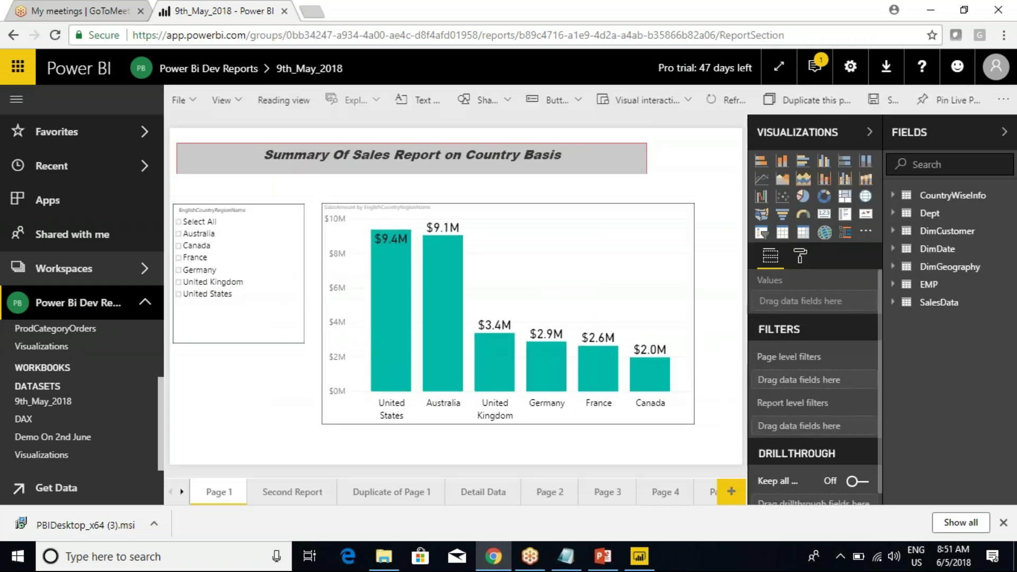
pyautogui.click(242, 105)
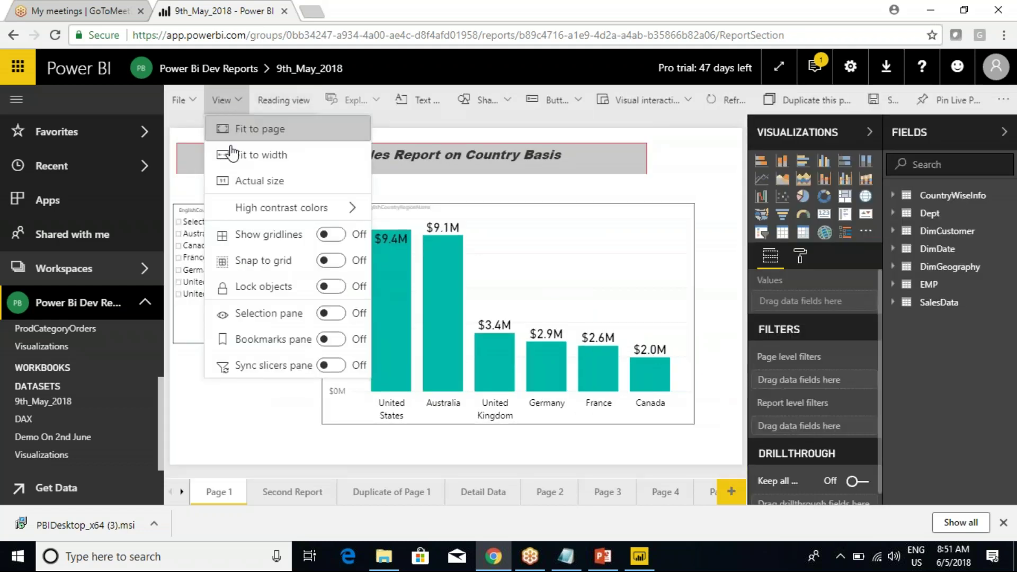
pyautogui.click(264, 156)
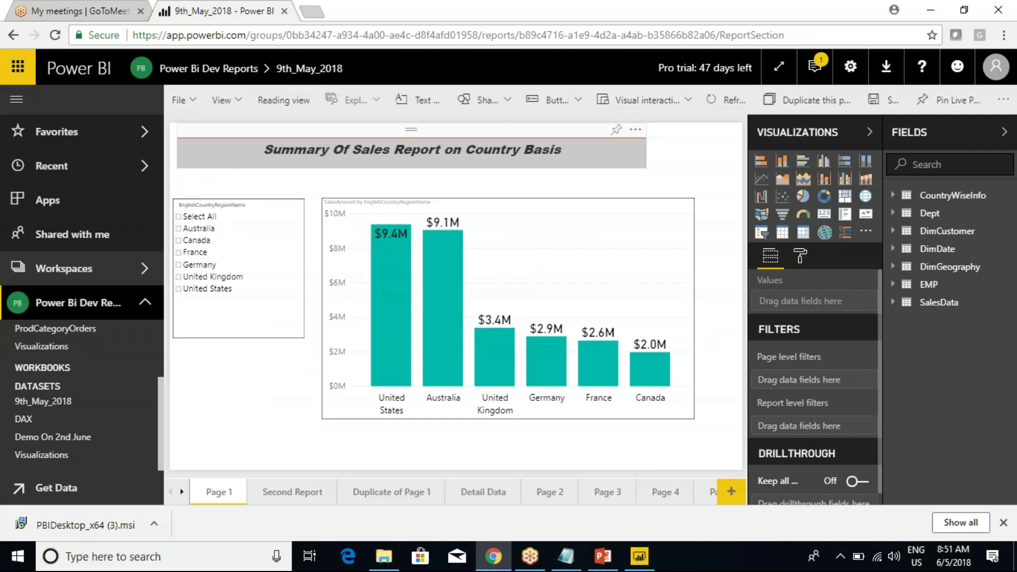
pyautogui.click(236, 101)
pyautogui.click(262, 177)
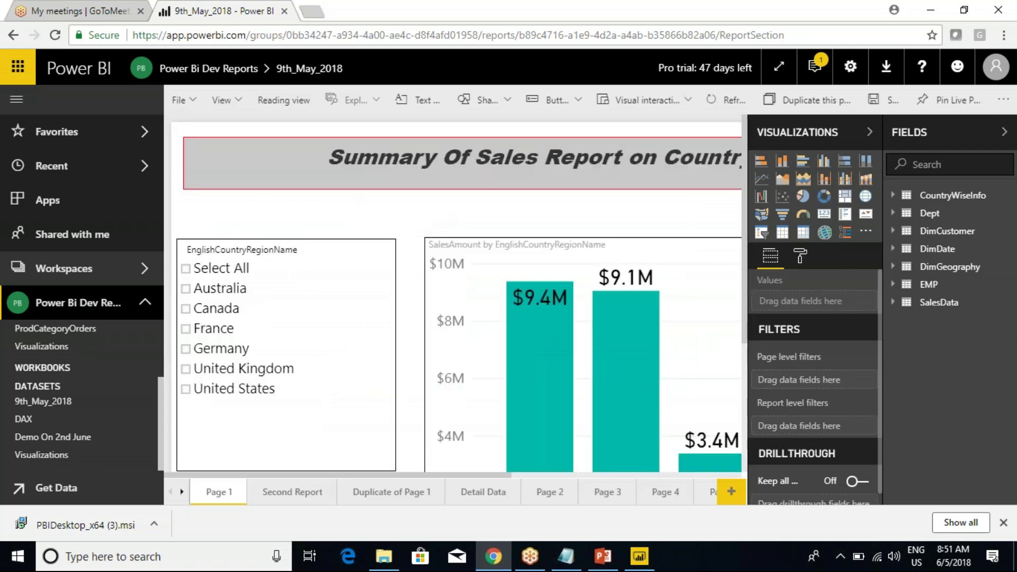
# Collapse the Visualizations and Fields panes, then rescale the page to Fit to width and Fit to page.
pyautogui.click(871, 133)
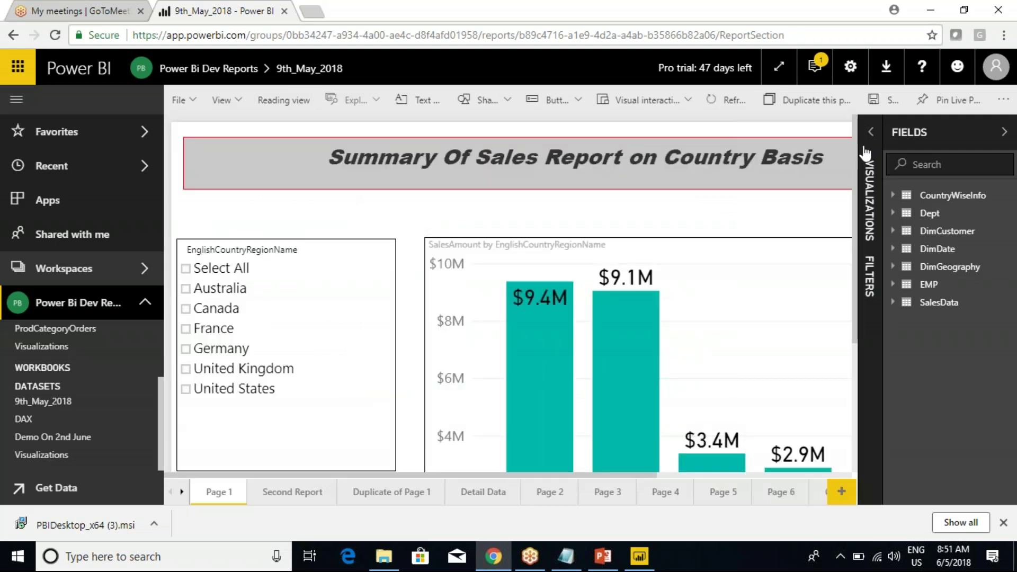
pyautogui.click(1005, 134)
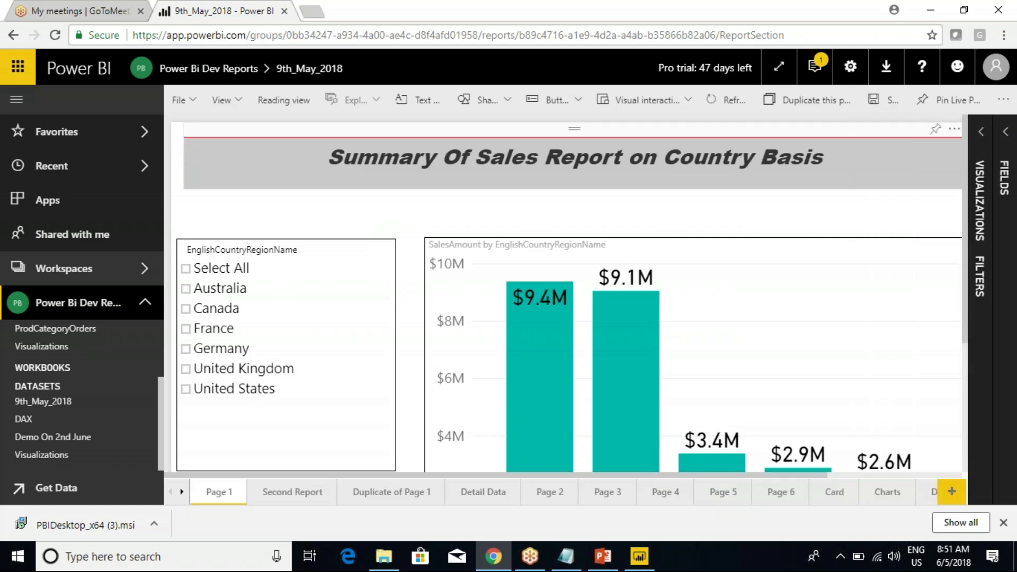
pyautogui.click(239, 103)
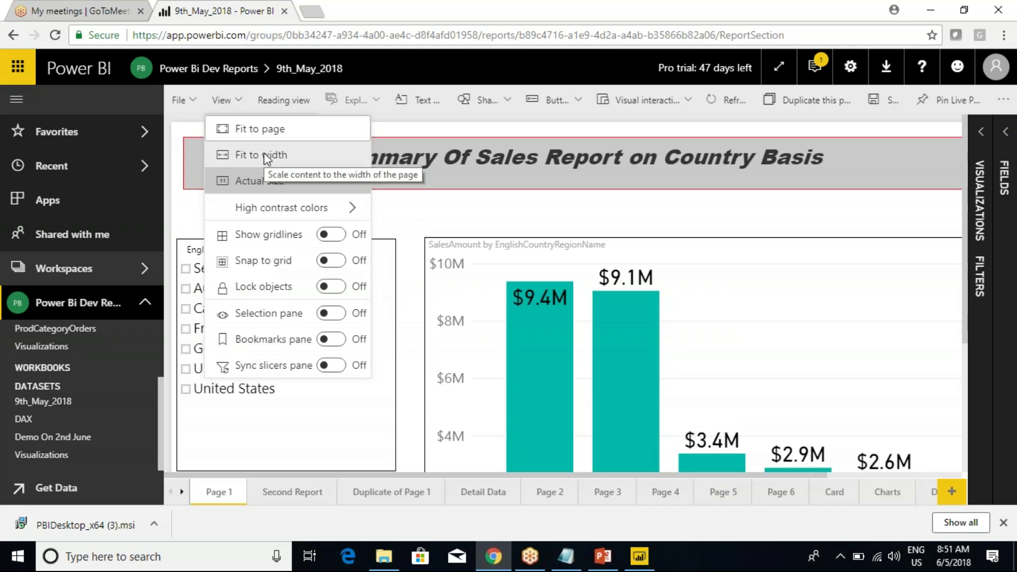
pyautogui.click(263, 154)
pyautogui.click(239, 101)
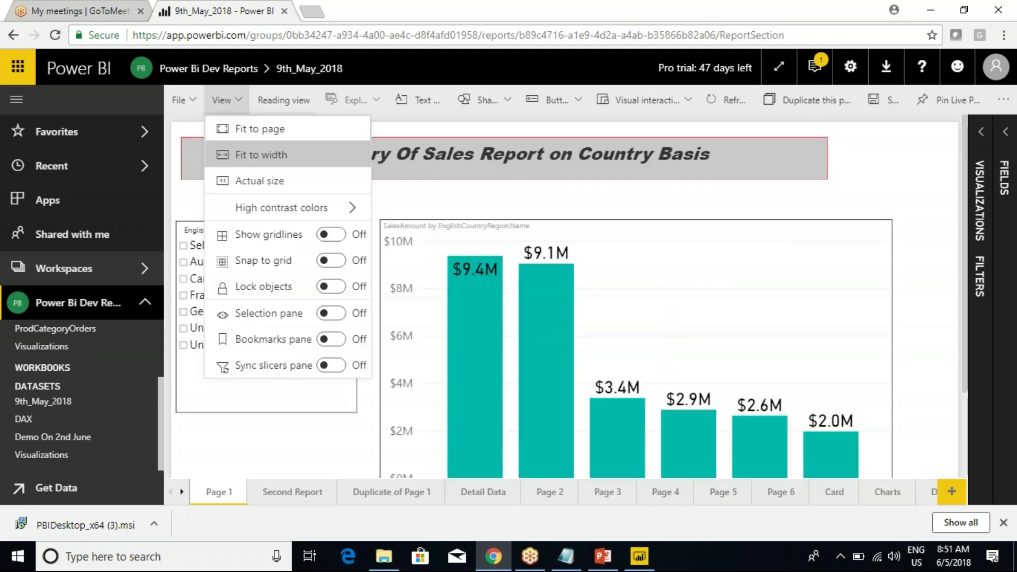
pyautogui.click(249, 127)
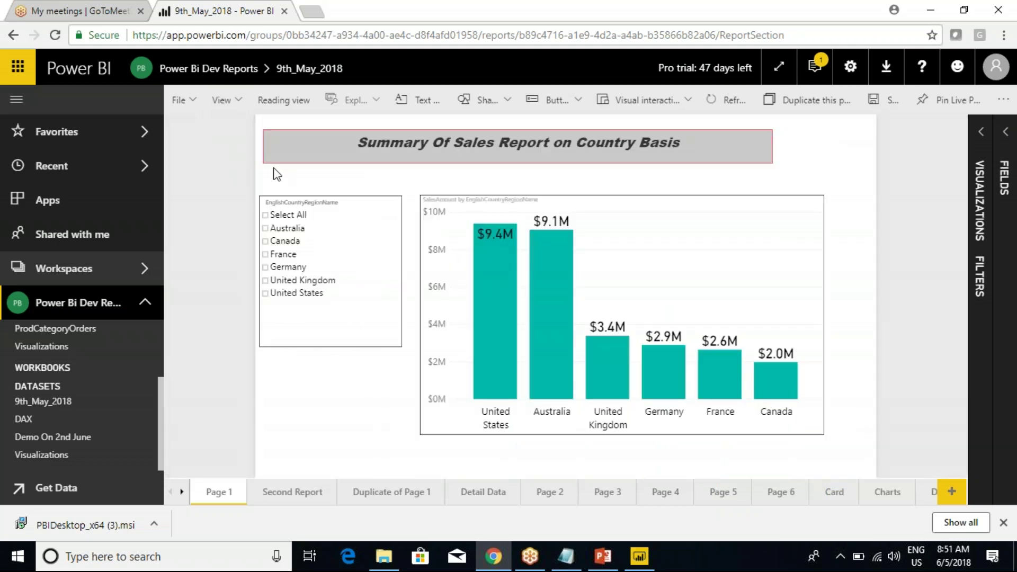
# Highlight the empty margins around the page, then toggle between Fit to width and Actual size.
pyautogui.moveTo(257, 151); pyautogui.dragTo(162, 151)
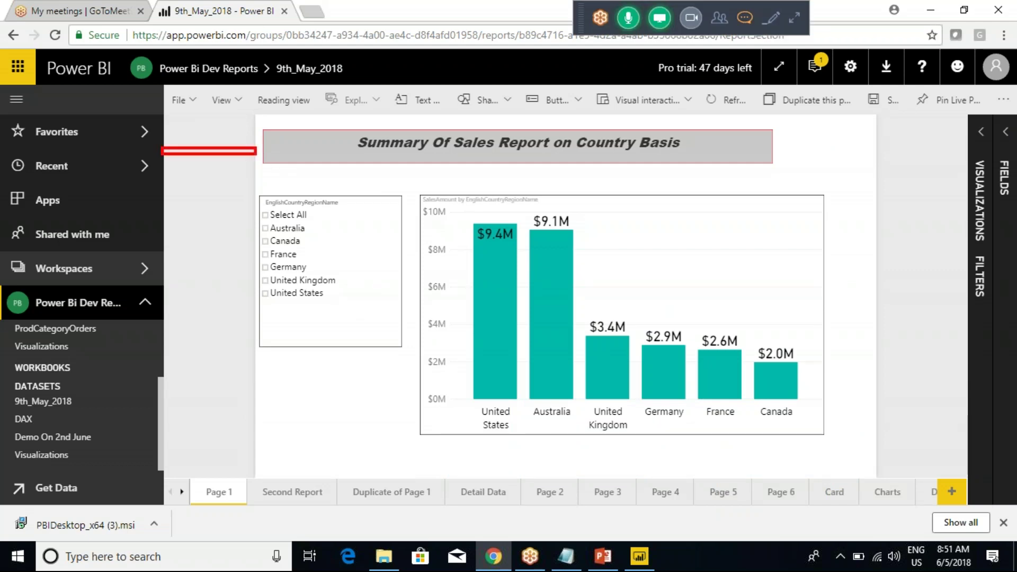
pyautogui.moveTo(879, 141)
pyautogui.mouseDown()
pyautogui.moveTo(966, 216)
pyautogui.moveTo(965, 388)
pyautogui.mouseUp()
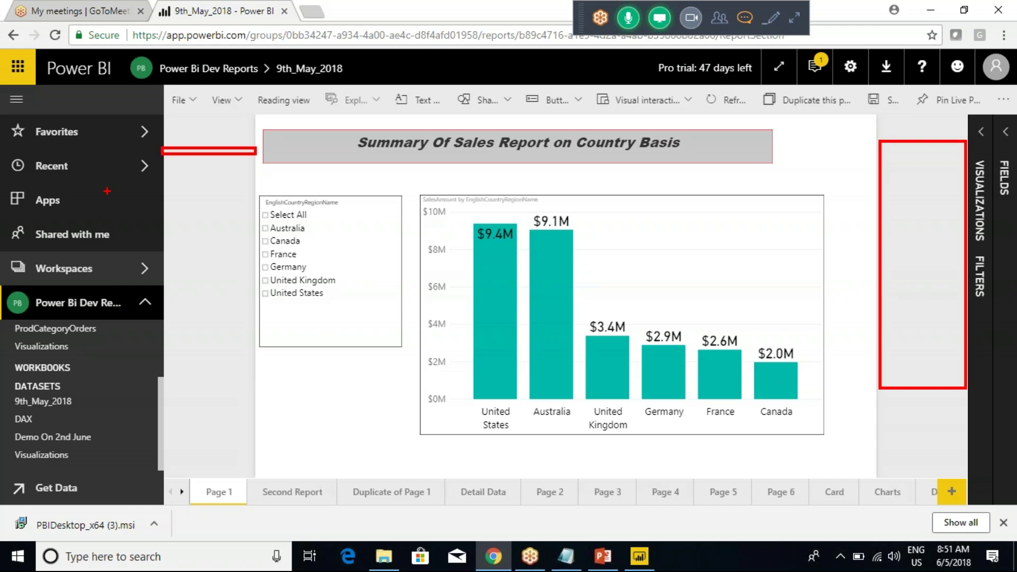
pyautogui.click(222, 100)
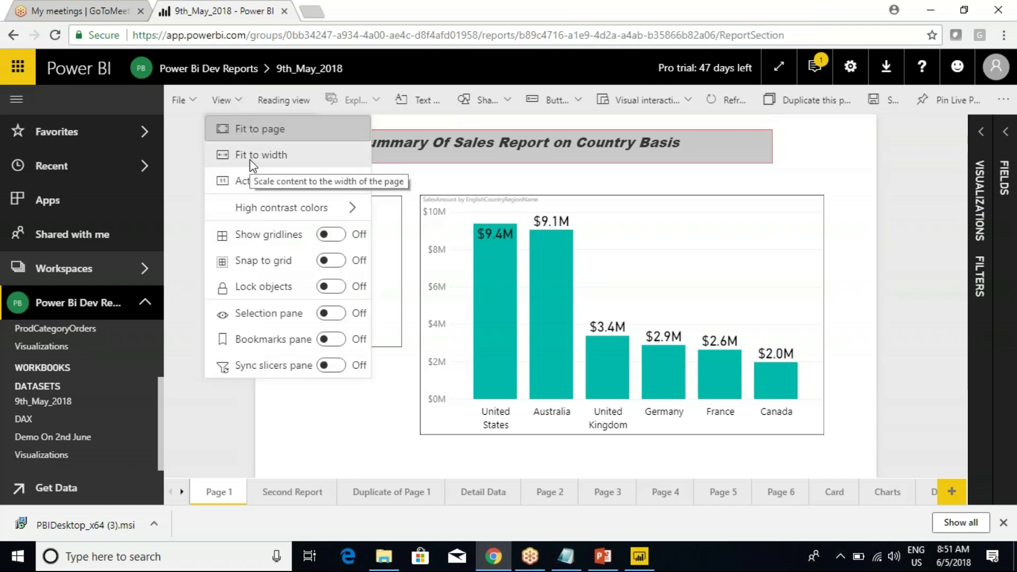
pyautogui.click(251, 162)
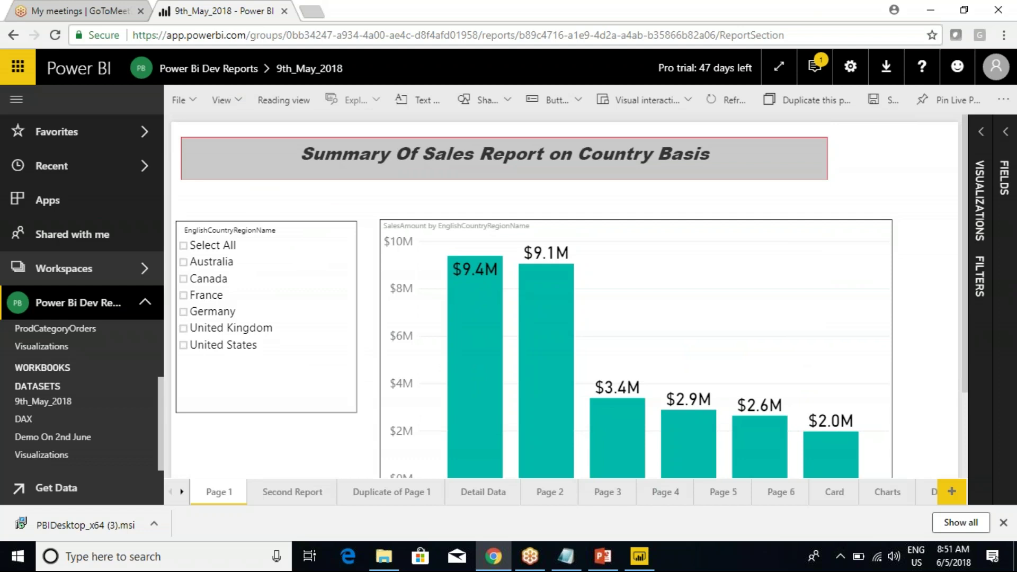
pyautogui.click(223, 100)
pyautogui.click(237, 176)
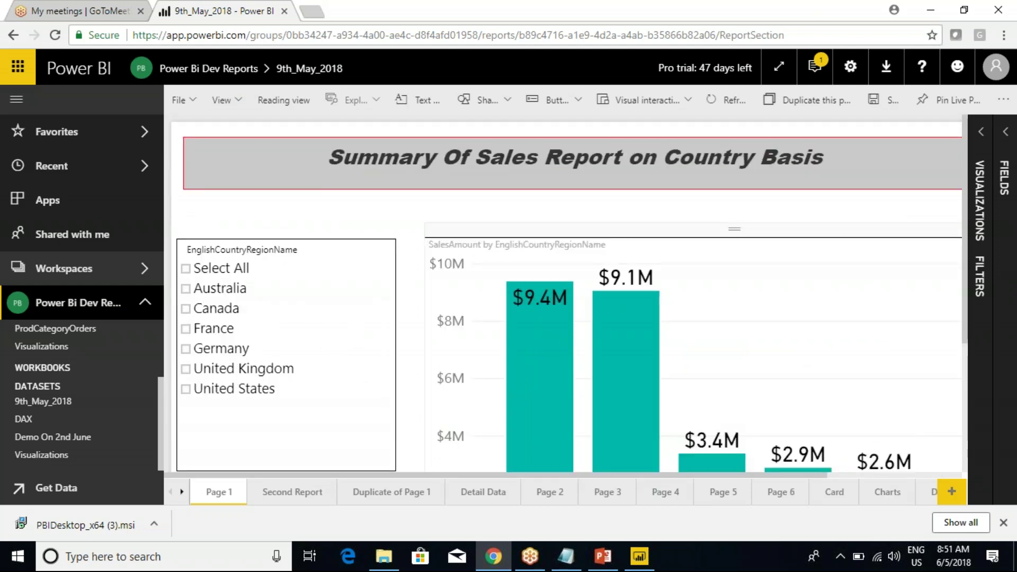
# Compare the online display size options with Power BI Desktop's View ribbon.
pyautogui.click(236, 101)
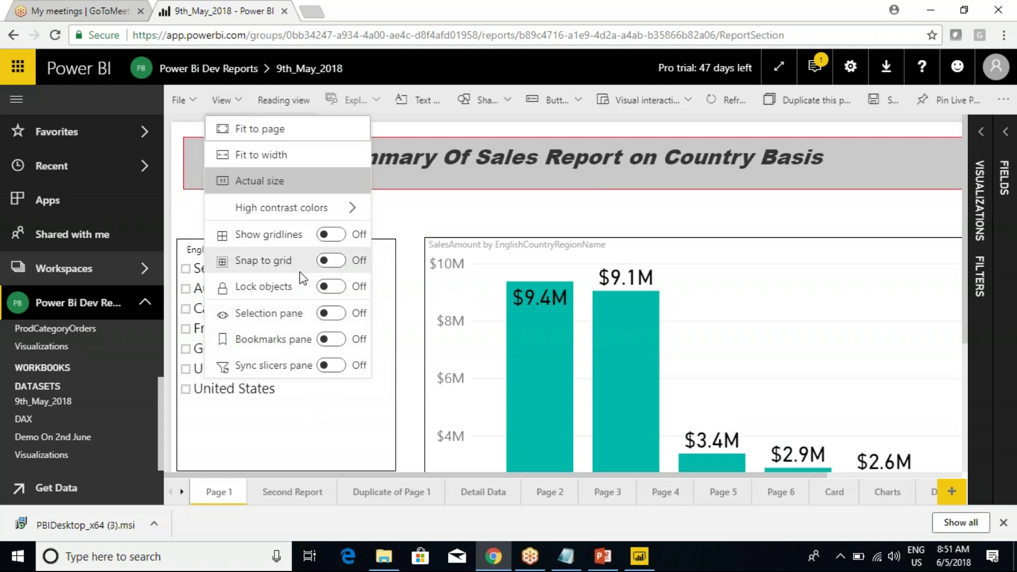
pyautogui.click(640, 565)
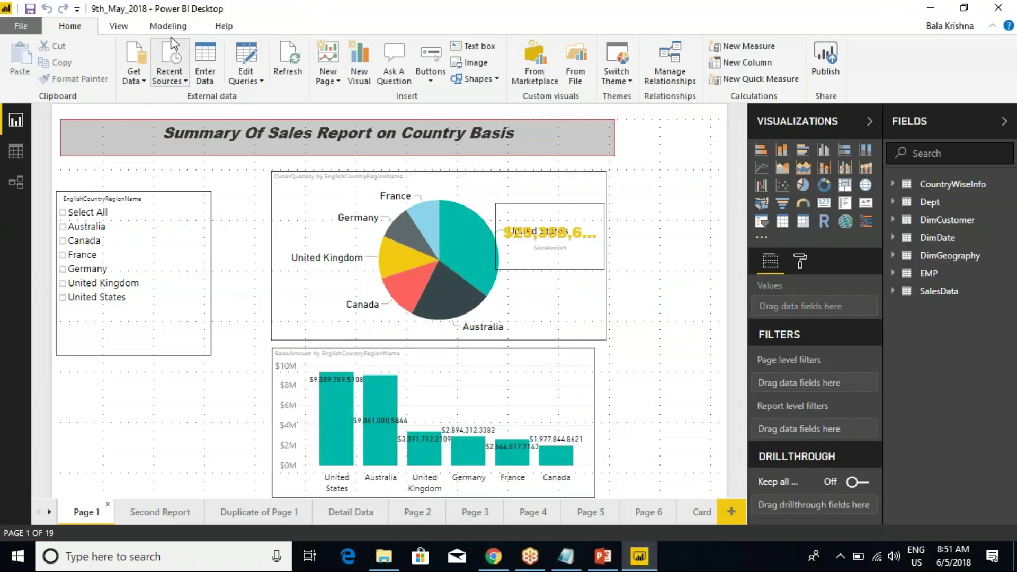
pyautogui.click(123, 23)
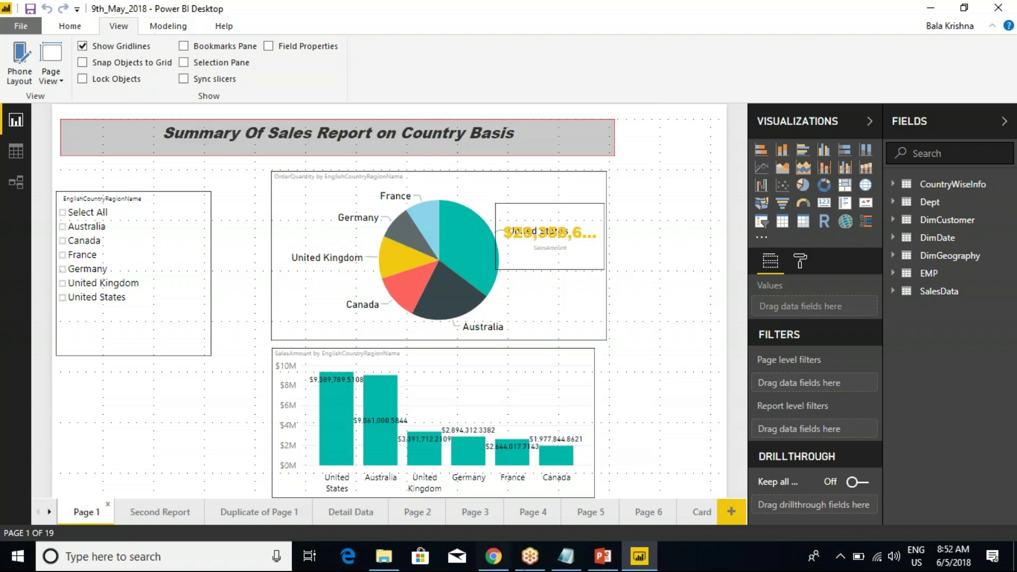
pyautogui.click(497, 561)
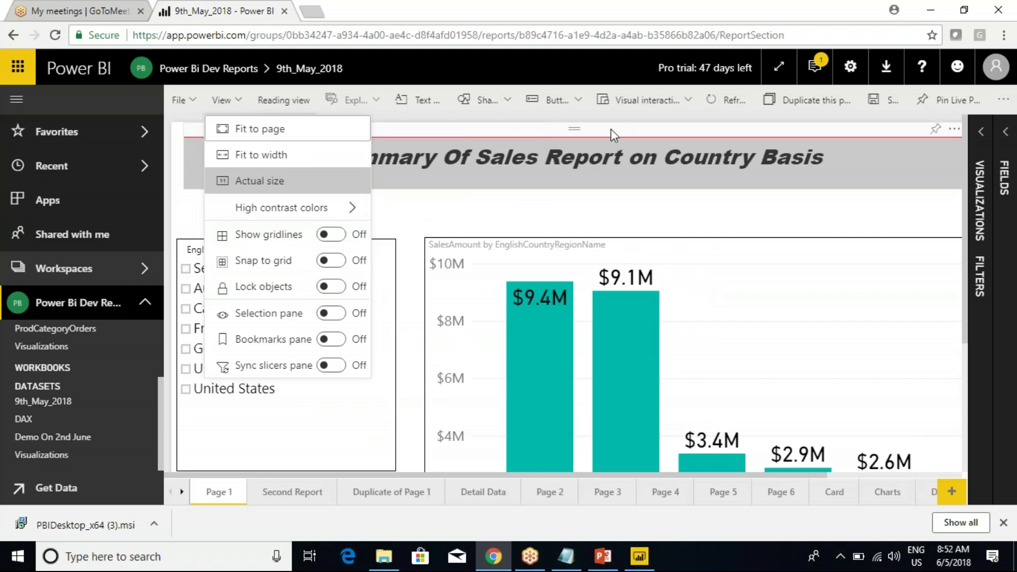
pyautogui.click(327, 170)
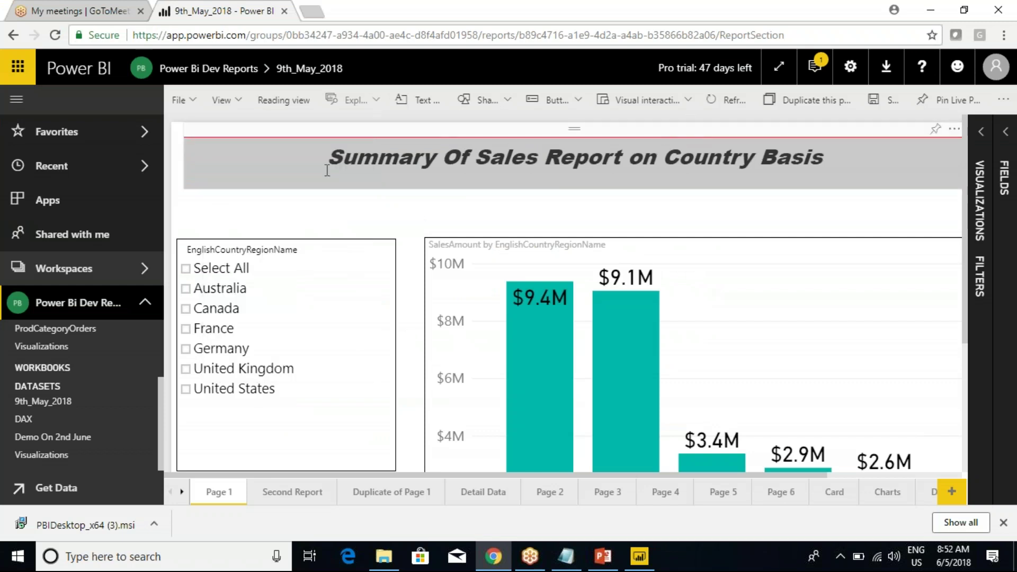
pyautogui.click(234, 106)
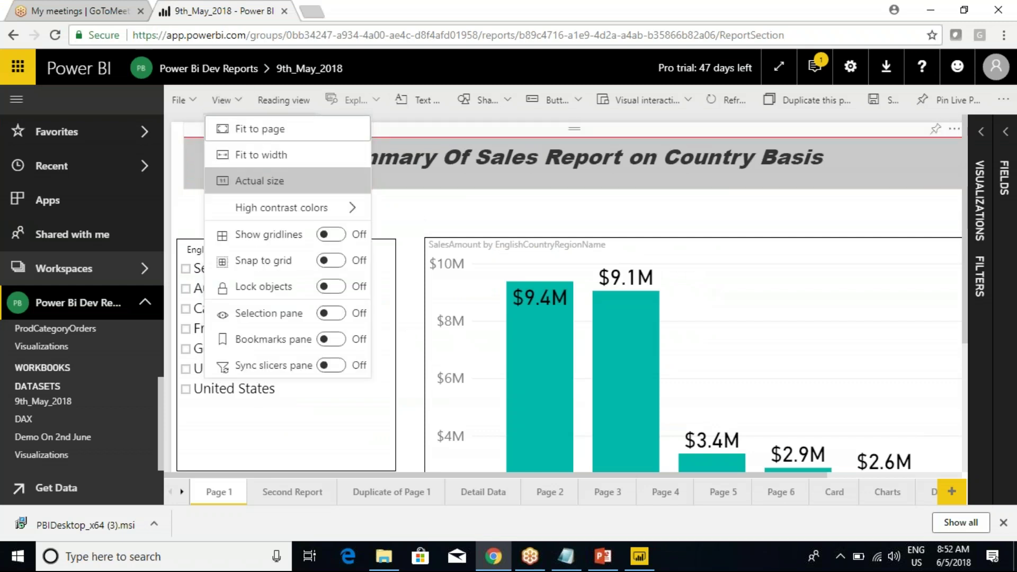
pyautogui.click(891, 130)
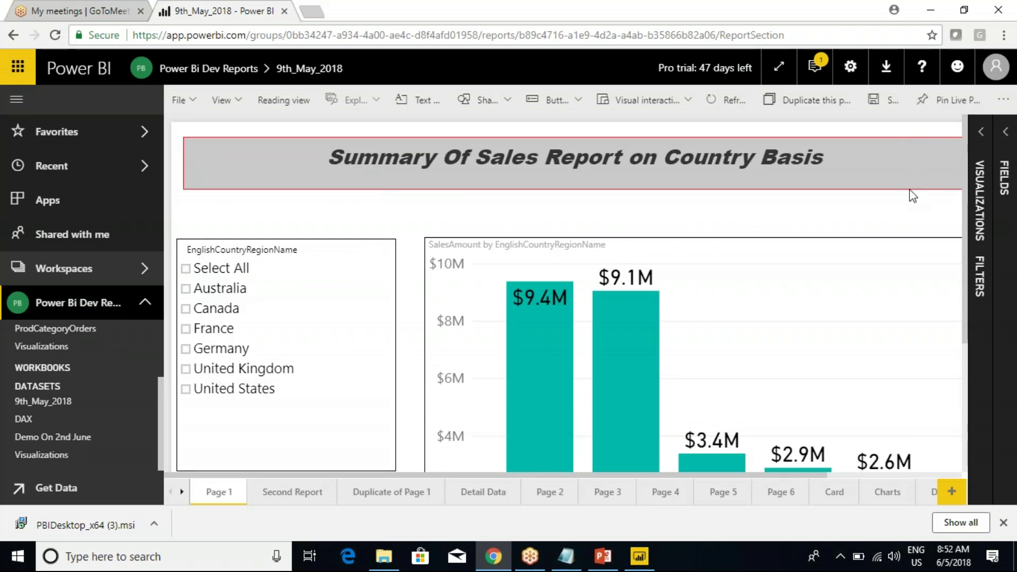
# Cancel Pin Live Page and bring up the File menu's save and export options.
pyautogui.click(950, 100)
pyautogui.click(731, 391)
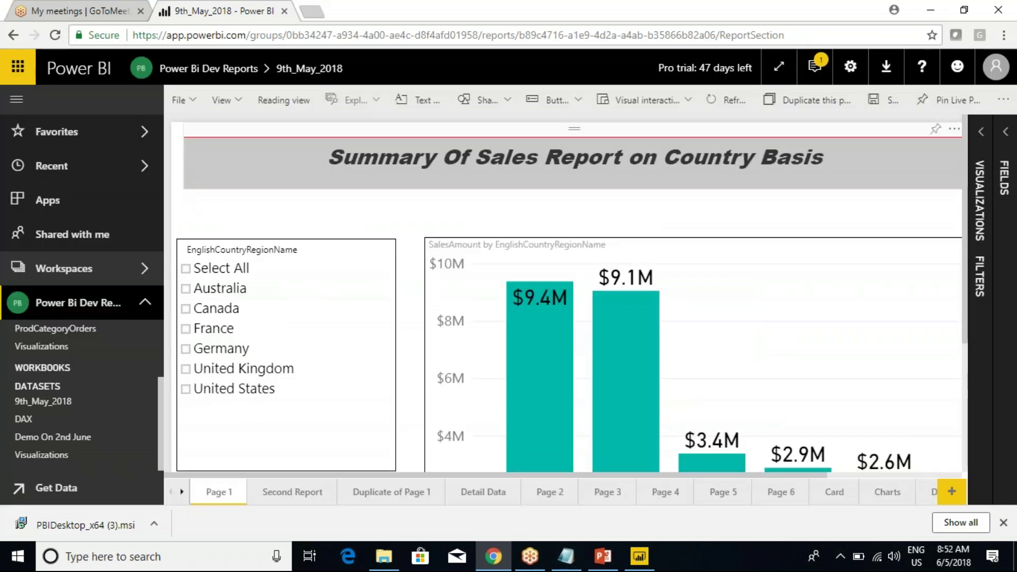
pyautogui.click(191, 102)
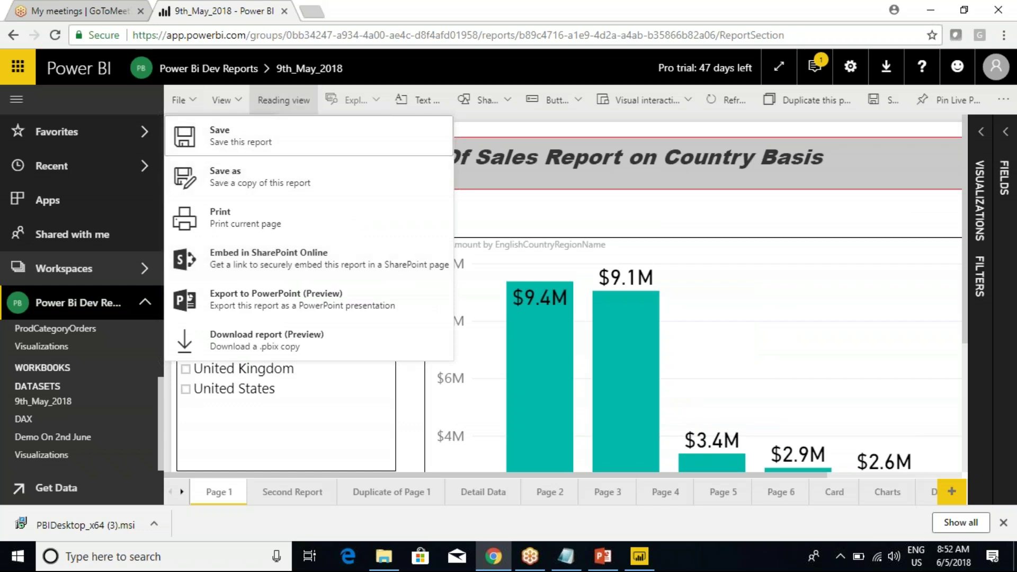
# Save a copy named 9th_May_BKP and scroll the workspace list to find it beside 9th_May_2018.
pyautogui.click(231, 180)
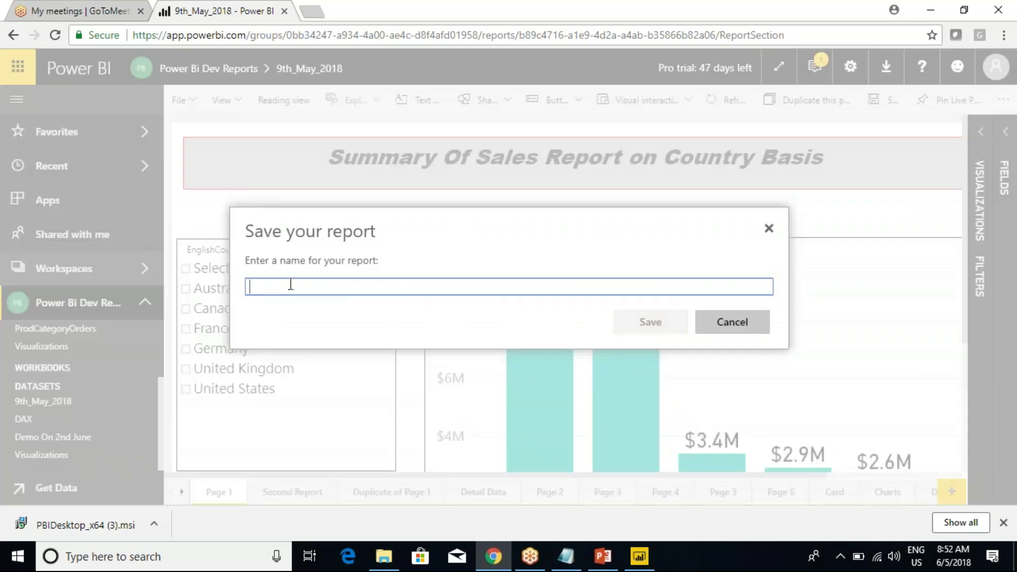
pyautogui.write('9th_May_BKP')
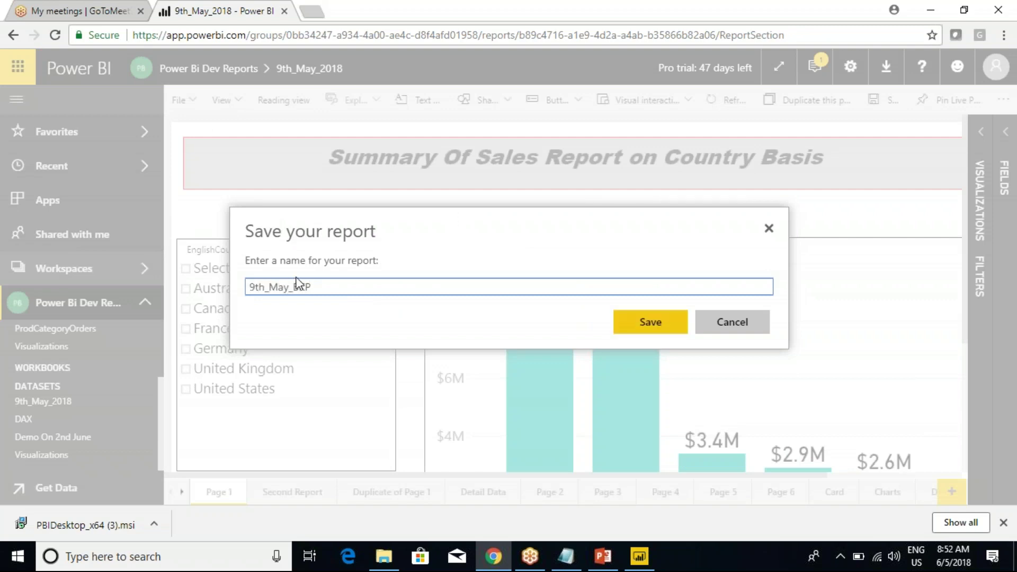
pyautogui.click(652, 329)
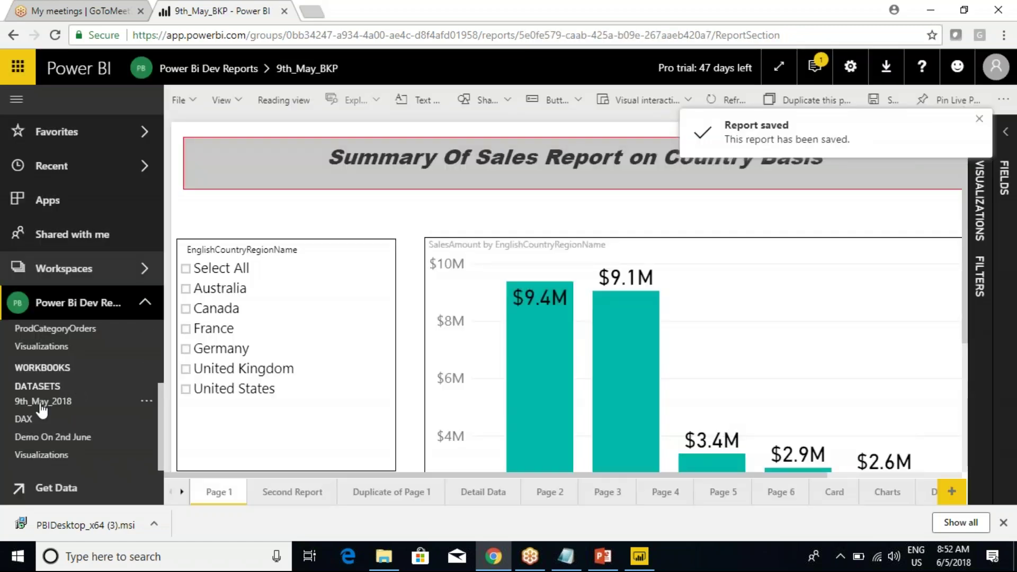
pyautogui.scroll(2, 58, 395)
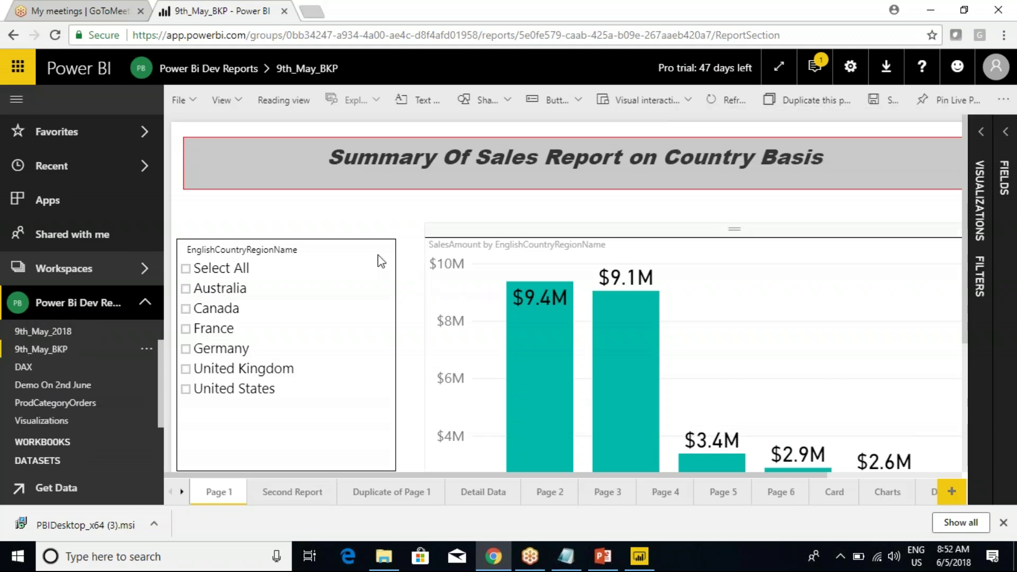
# Switch back and forth between the 9th_May_2018 and 9th_May_BKP reports.
pyautogui.click(45, 333)
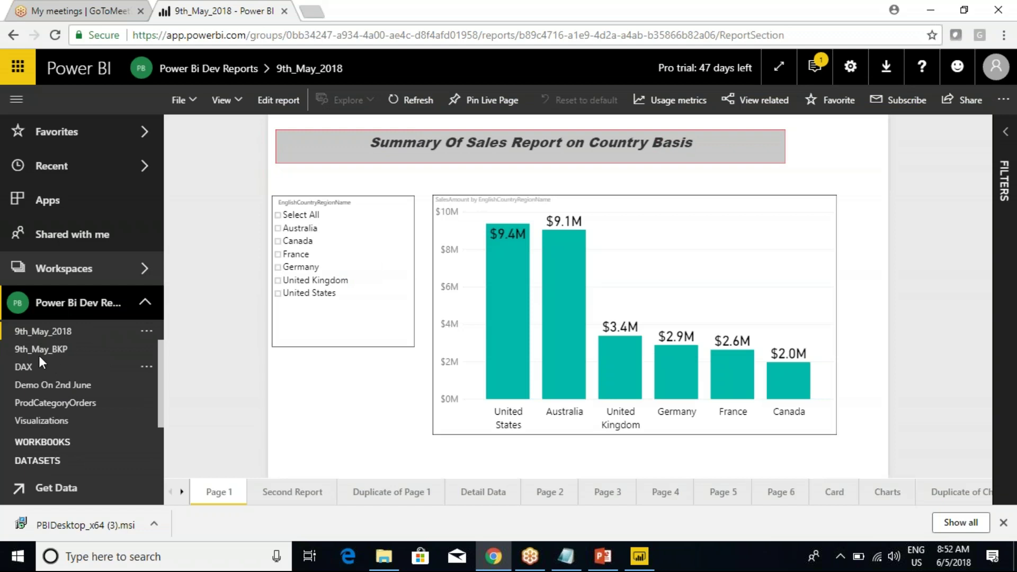
pyautogui.click(43, 349)
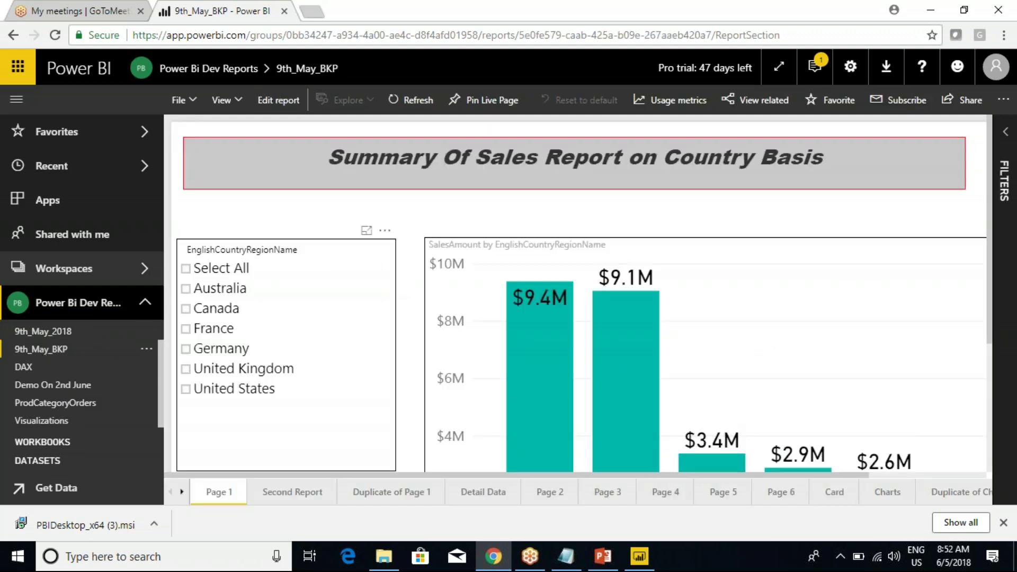
pyautogui.click(40, 349)
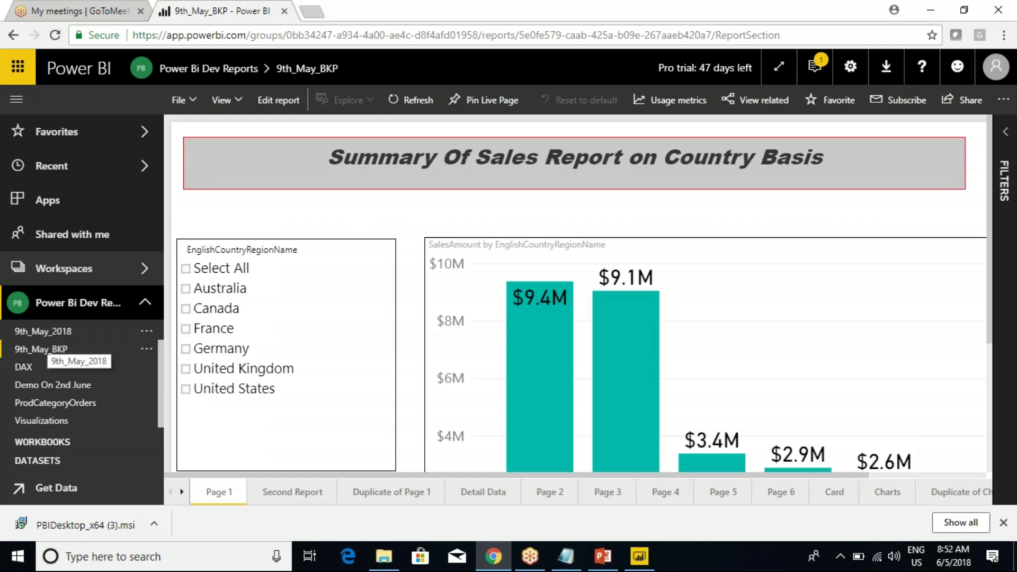
pyautogui.click(58, 332)
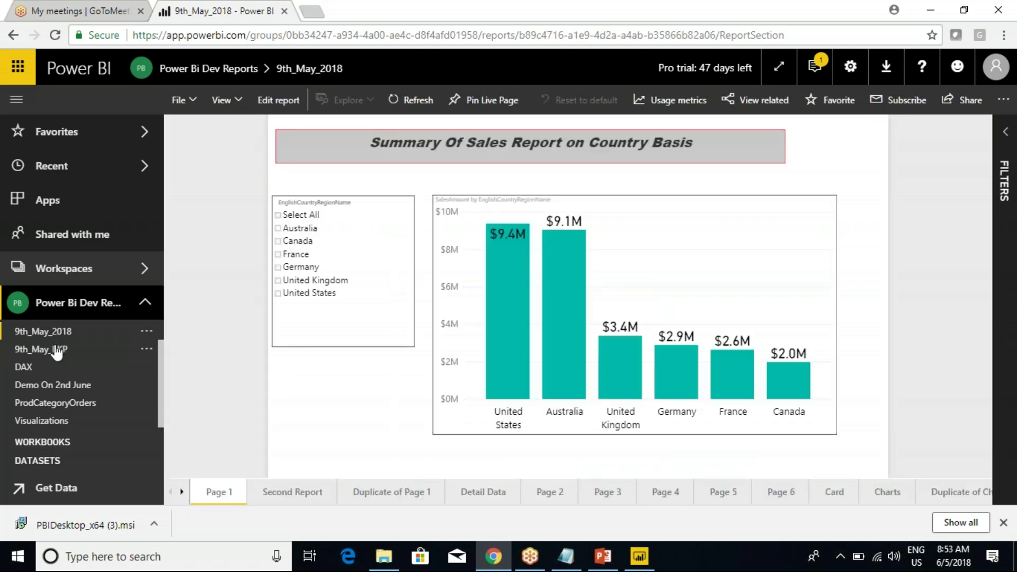
pyautogui.click(59, 347)
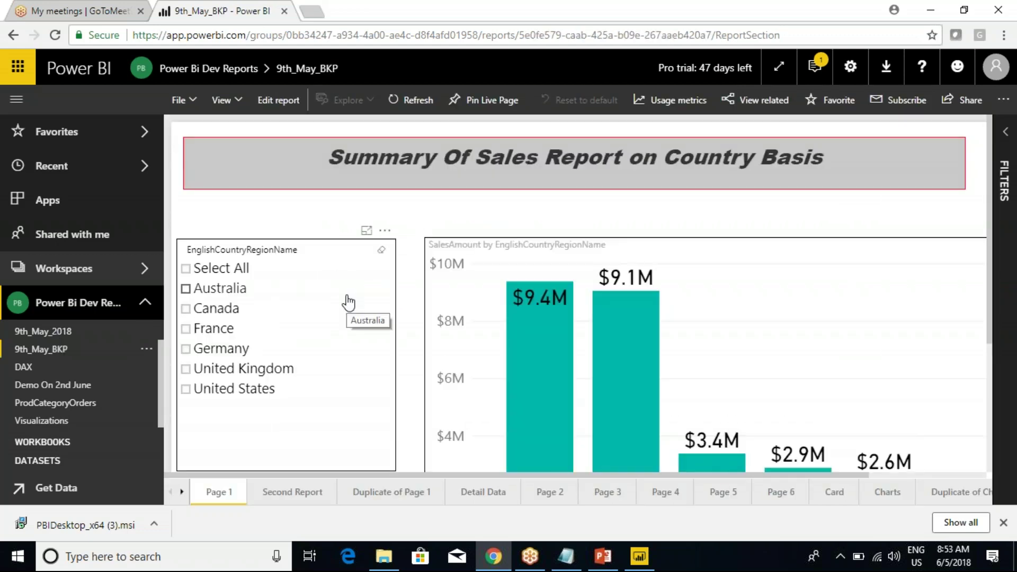
pyautogui.click(53, 333)
pyautogui.click(55, 349)
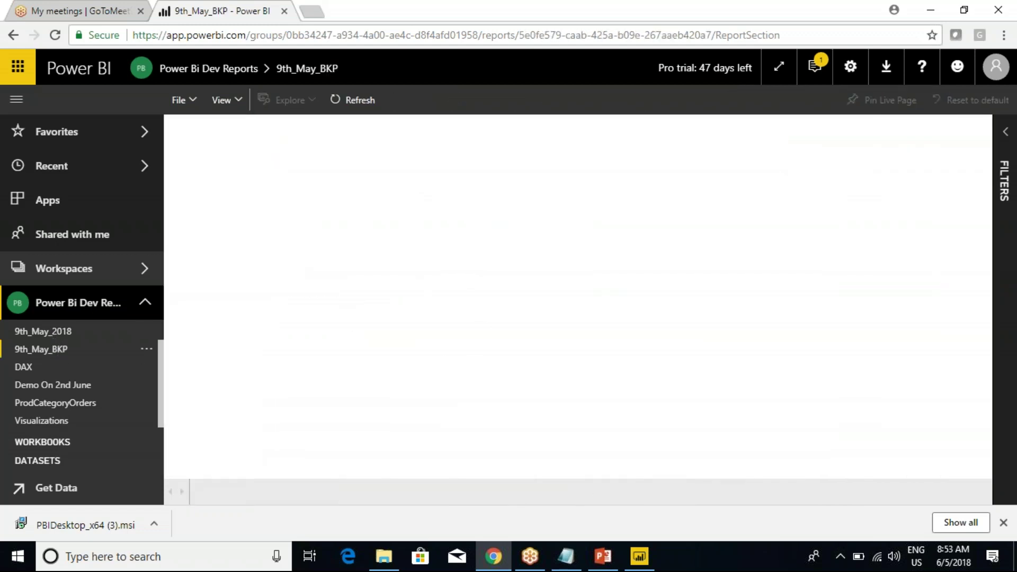
# Remove the 9th_May_BKP report, confirm Delete, and return to 9th_May_2018.
pyautogui.click(147, 349)
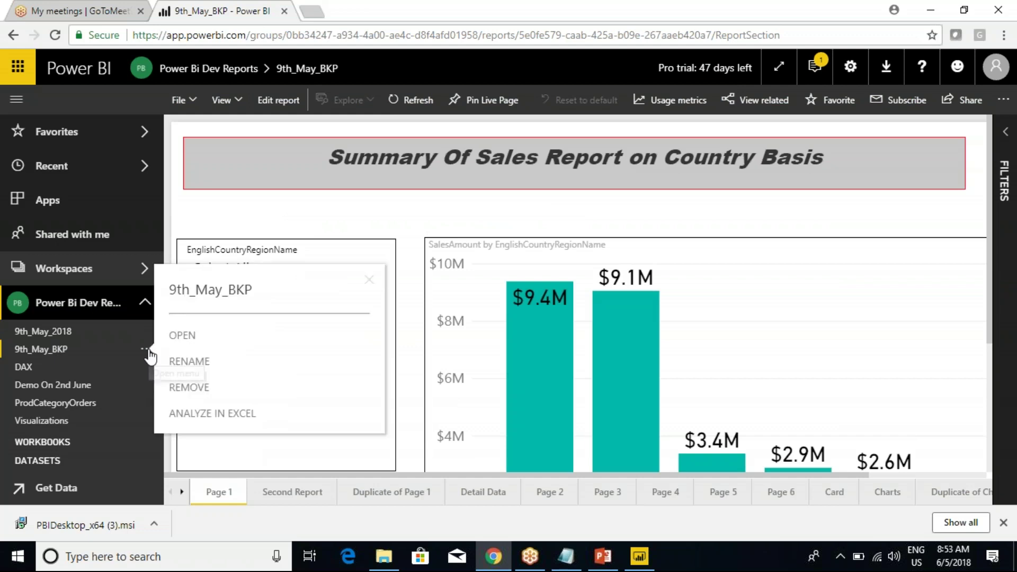
pyautogui.click(200, 395)
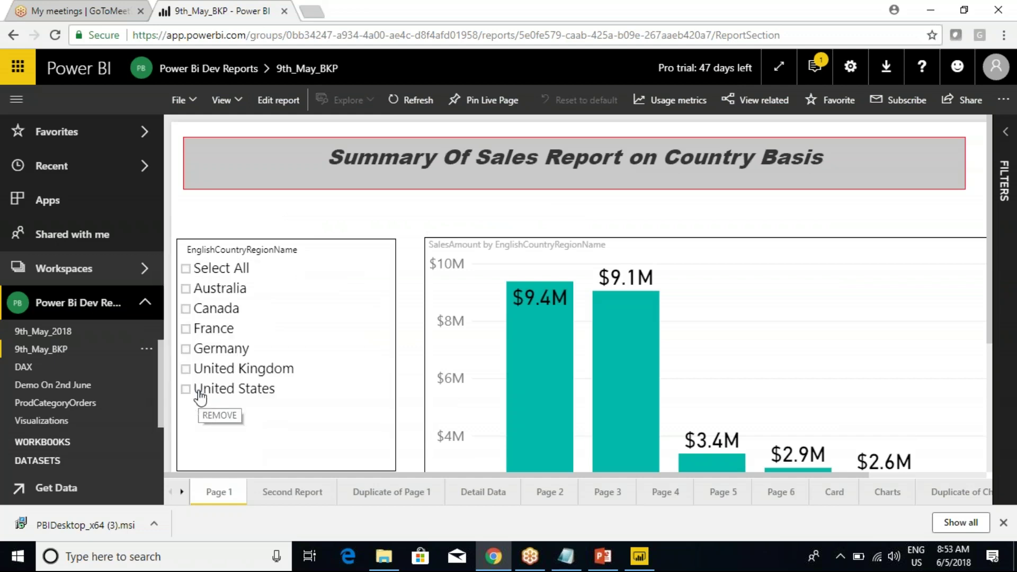
pyautogui.click(649, 315)
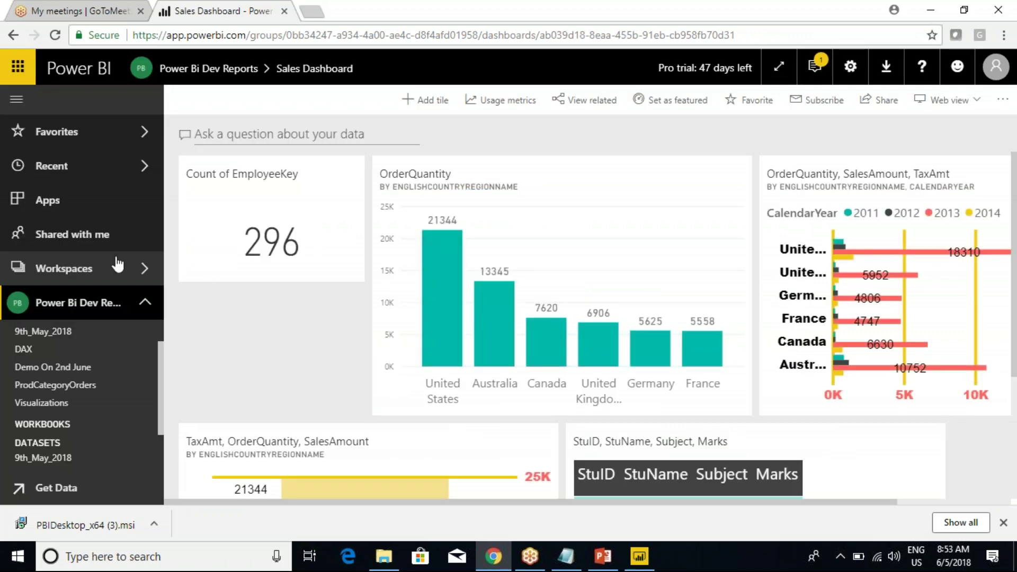
pyautogui.click(38, 331)
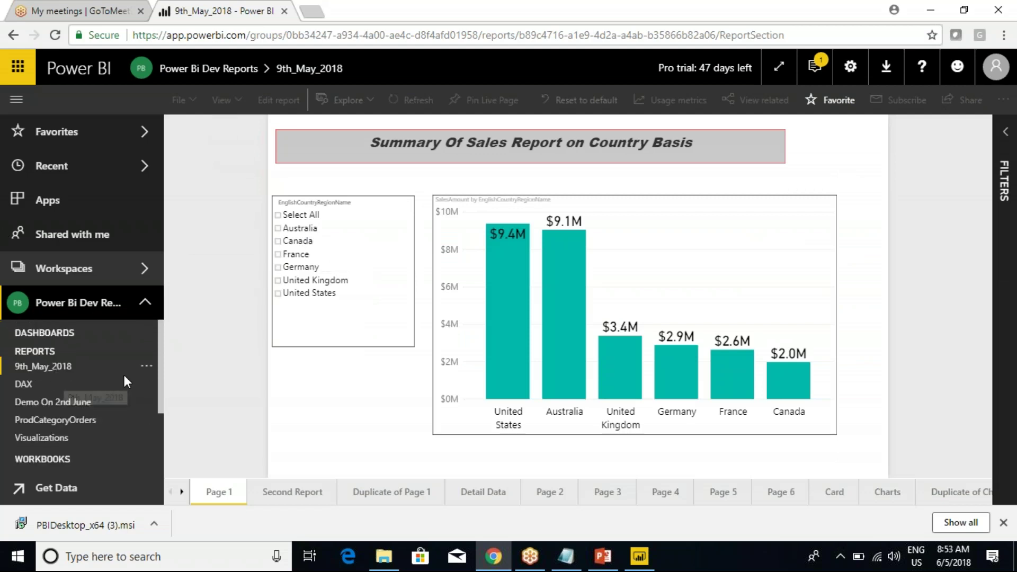
pyautogui.click(146, 366)
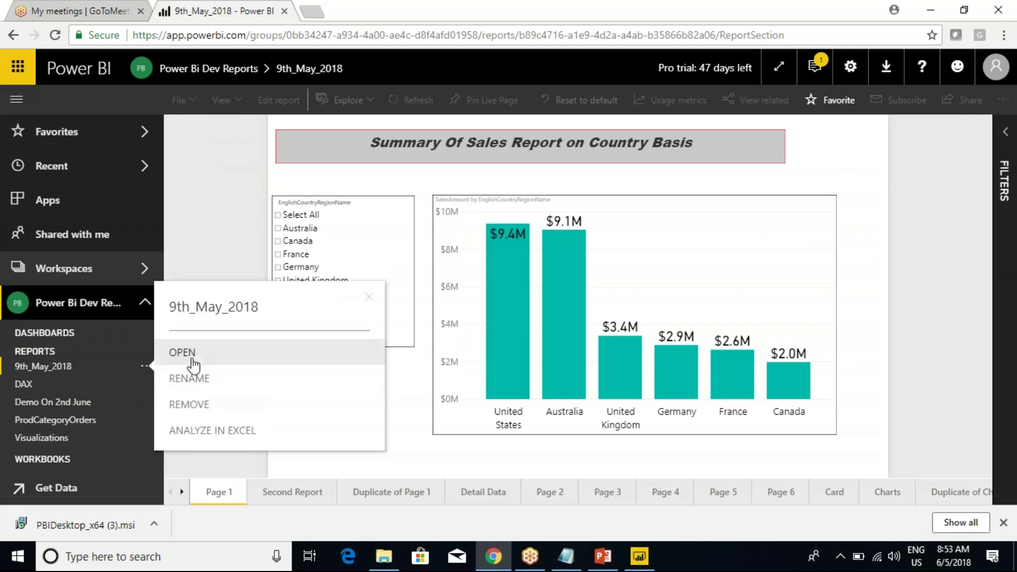
# Open 9th_May_2018, preview printing its page in Portrait layout, then cancel.
pyautogui.click(191, 354)
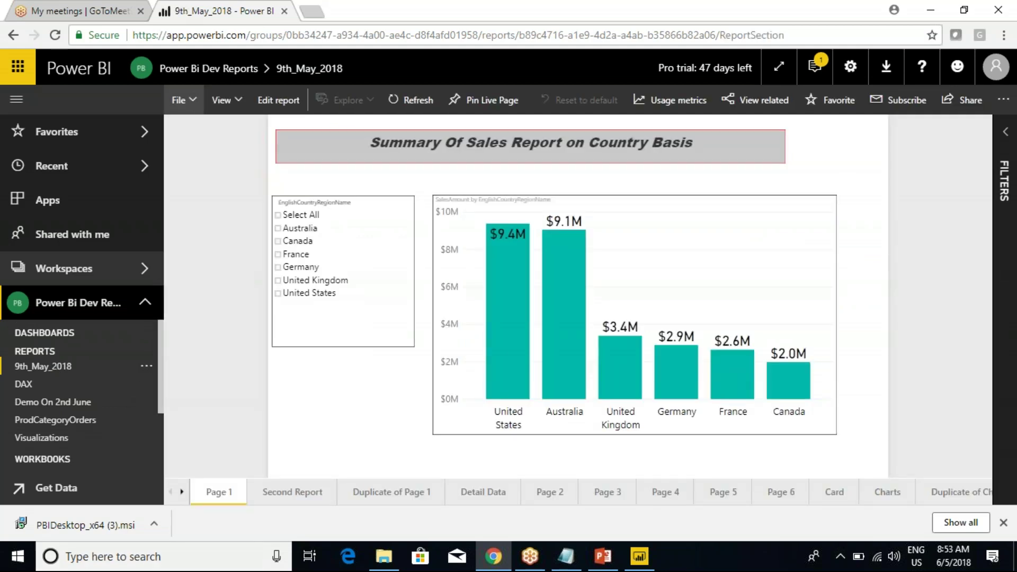
pyautogui.click(180, 99)
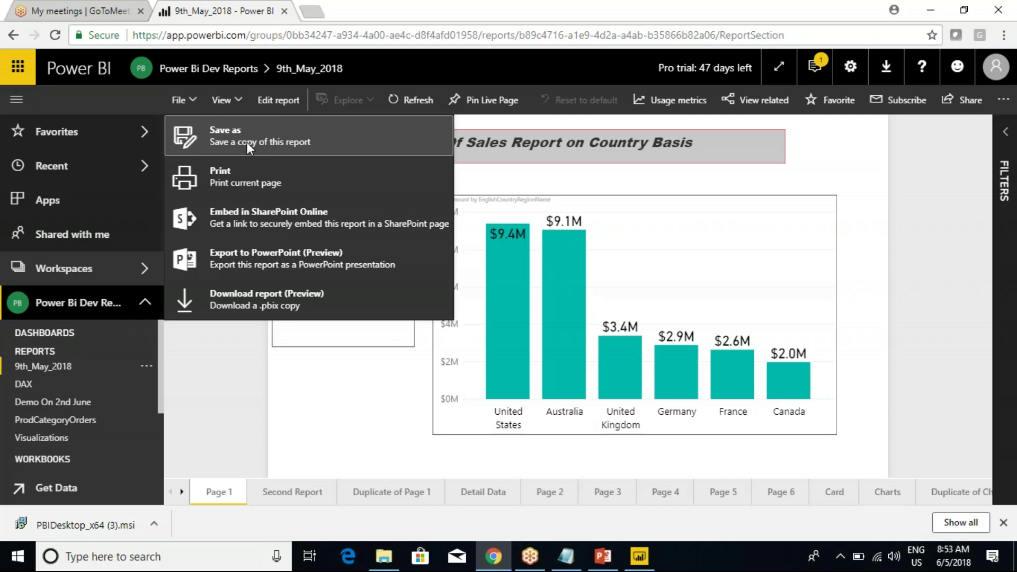
pyautogui.click(221, 182)
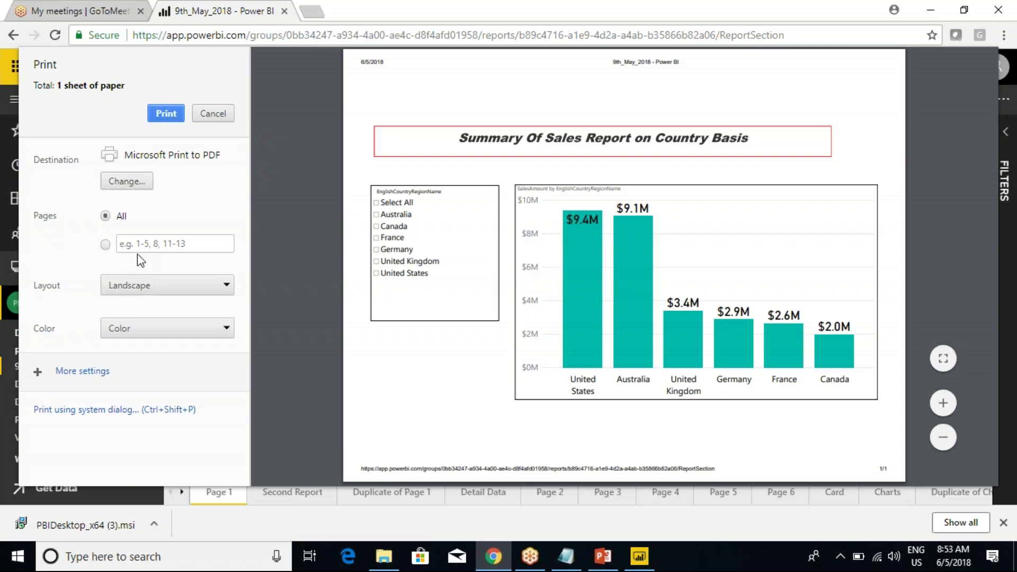
pyautogui.click(145, 285)
pyautogui.press('Return')
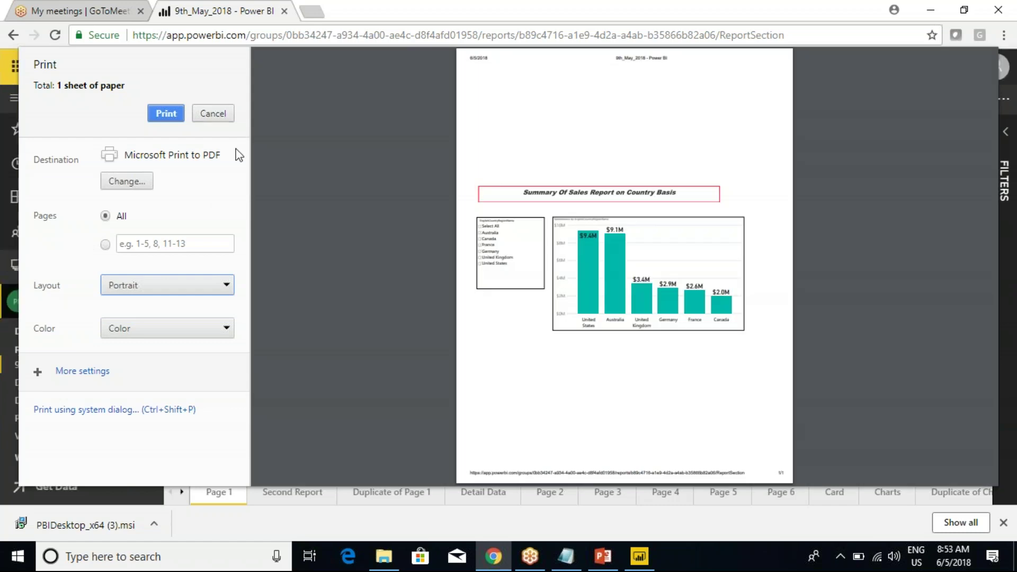
pyautogui.click(212, 113)
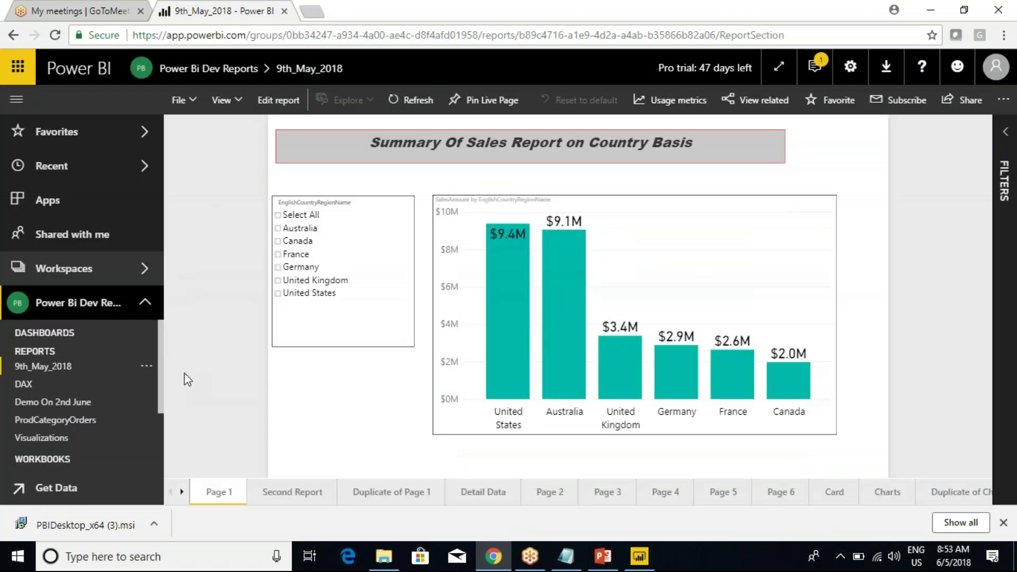
# Dismiss Chrome's download bar and open, then close, the report's File menu.
pyautogui.click(1003, 522)
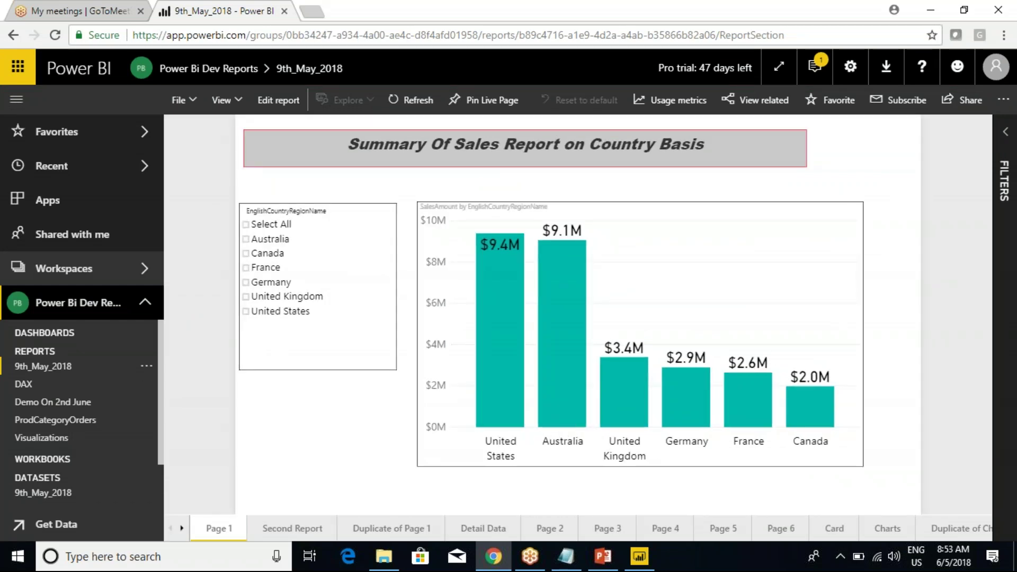
pyautogui.click(192, 103)
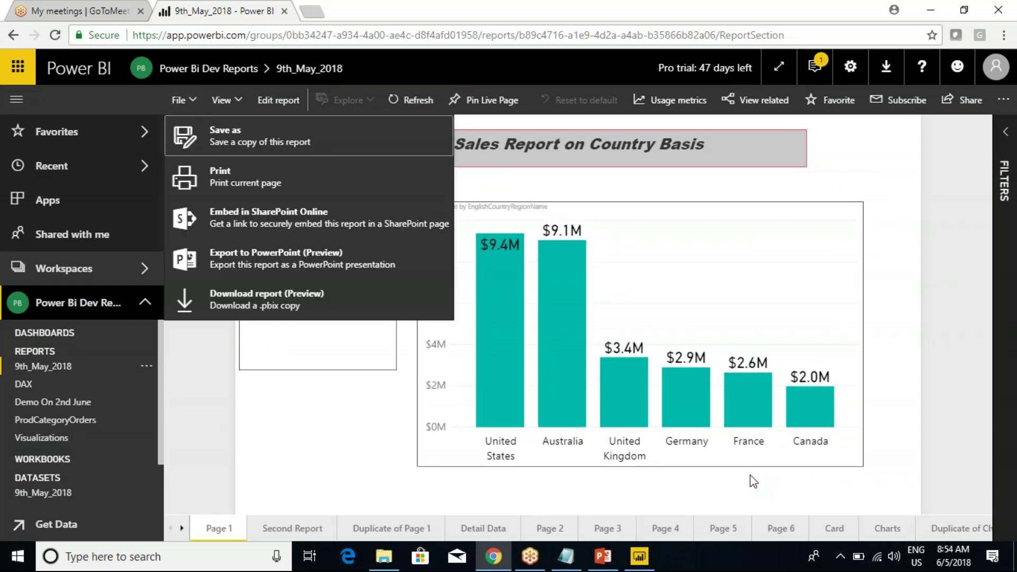
pyautogui.click(947, 179)
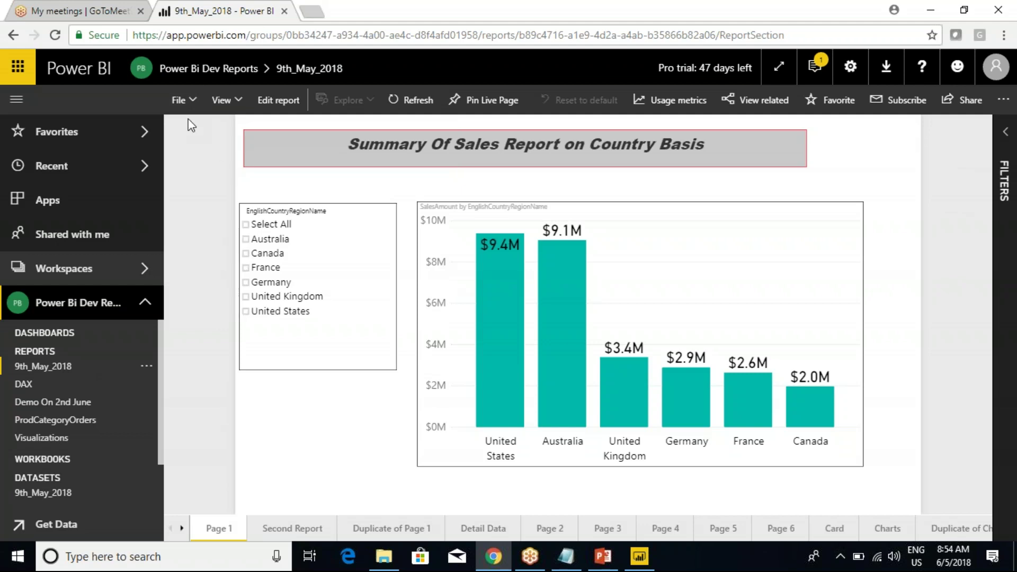
# Reload the page, reopen 9th_May_2018 from Power Bi Dev Reports, and show its File menu.
pyautogui.click(54, 35)
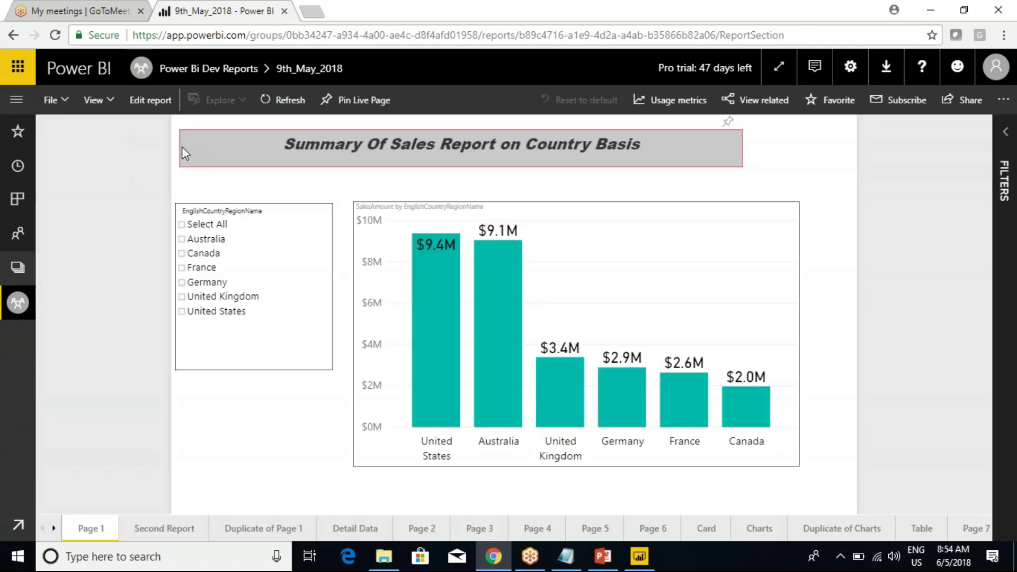
pyautogui.click(63, 105)
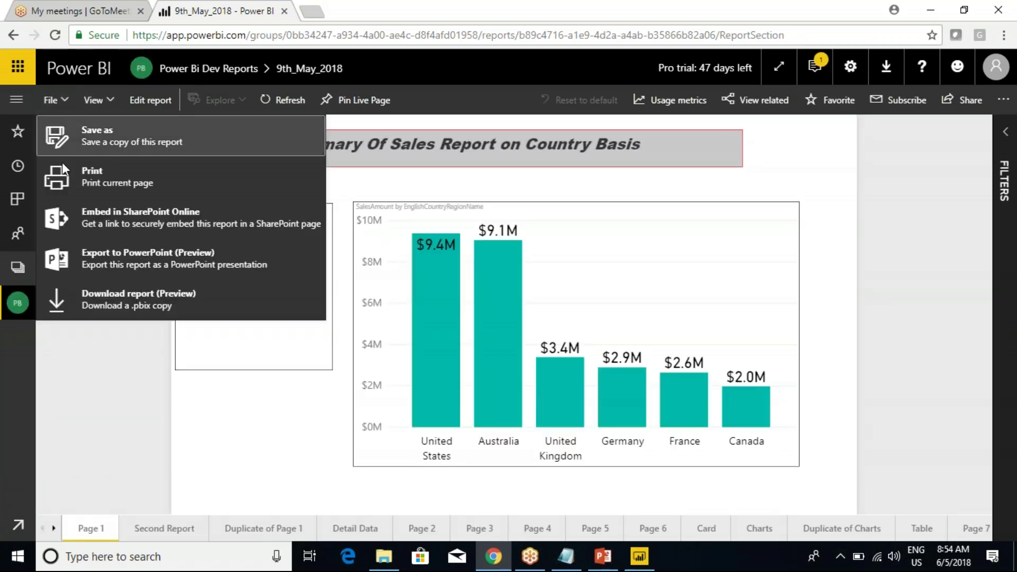
pyautogui.click(17, 99)
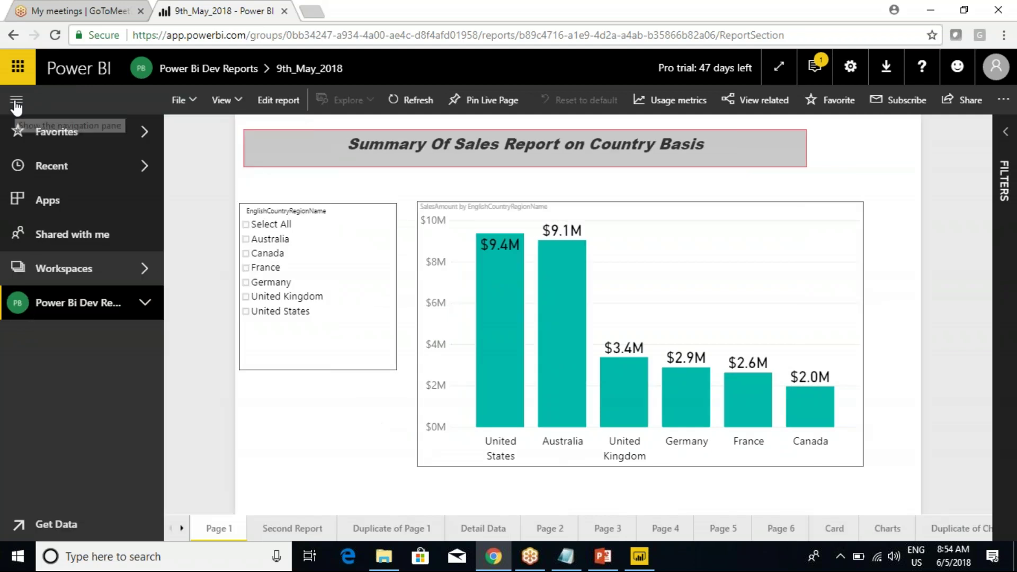
pyautogui.click(139, 304)
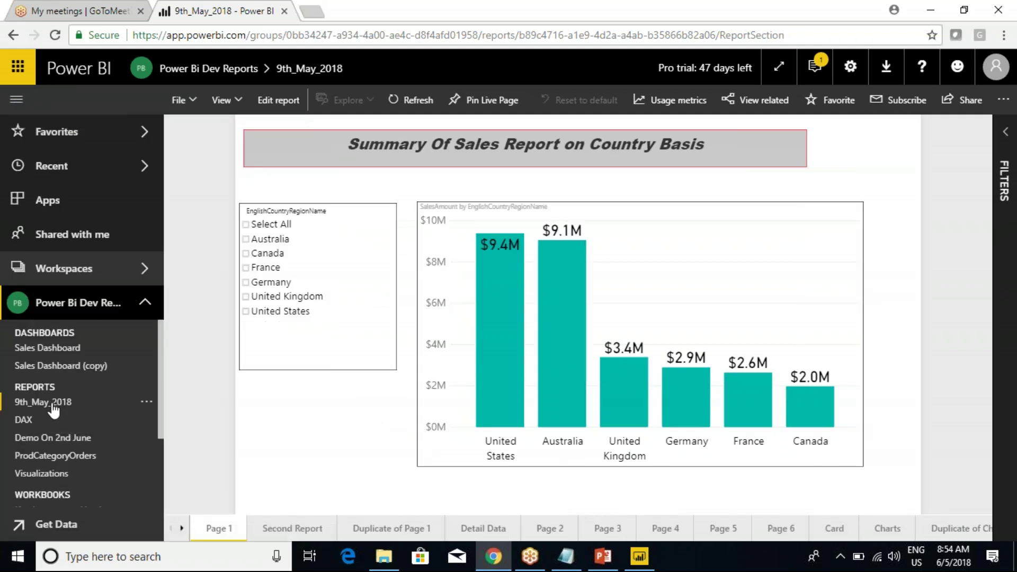
pyautogui.click(148, 402)
pyautogui.click(177, 389)
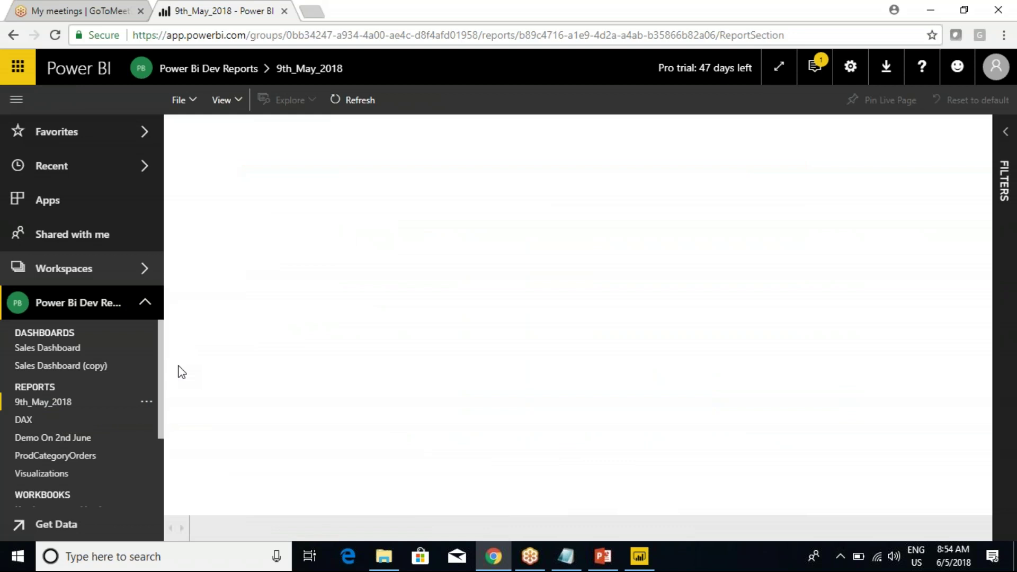
pyautogui.click(197, 104)
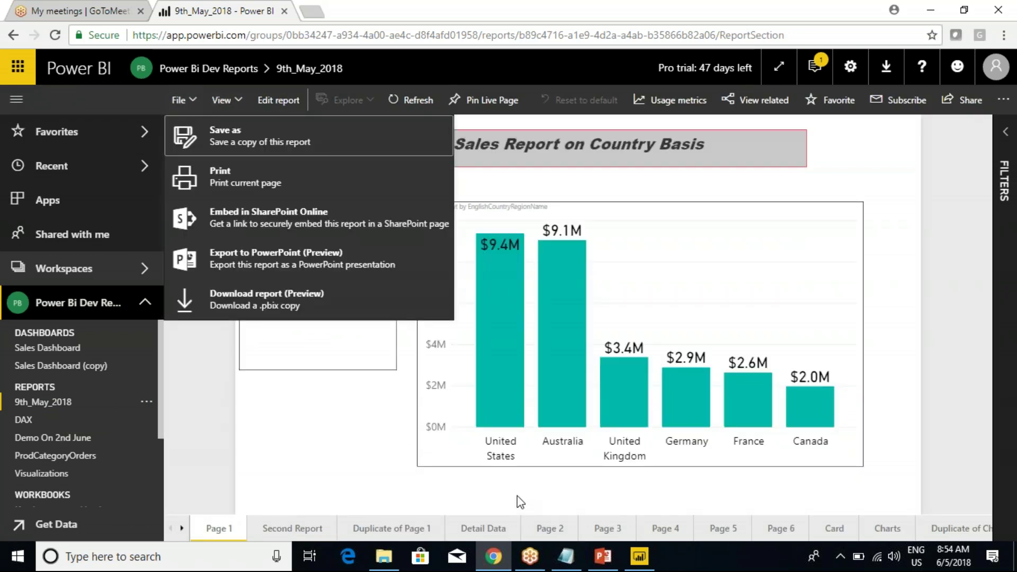
pyautogui.click(971, 231)
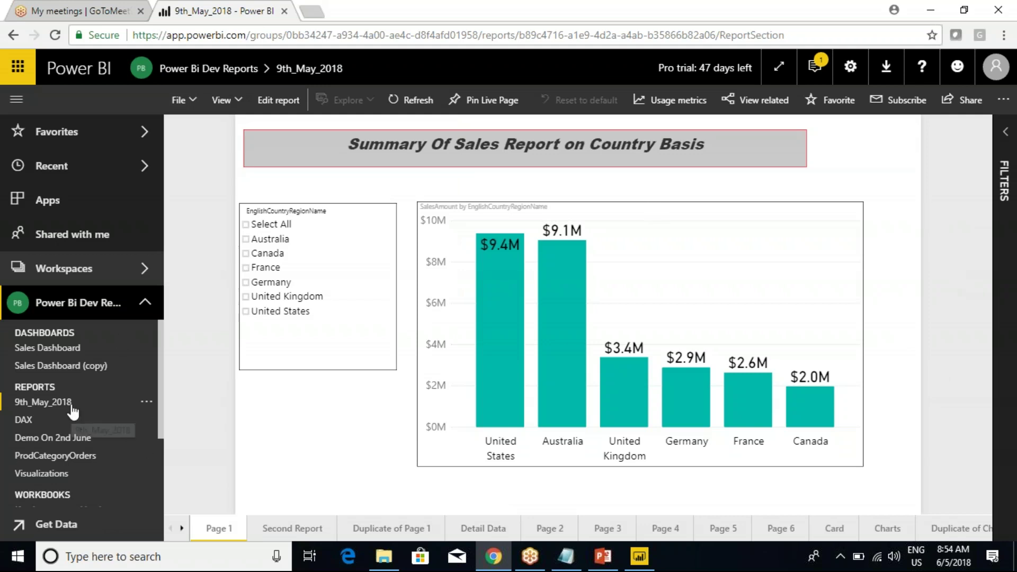
pyautogui.click(195, 103)
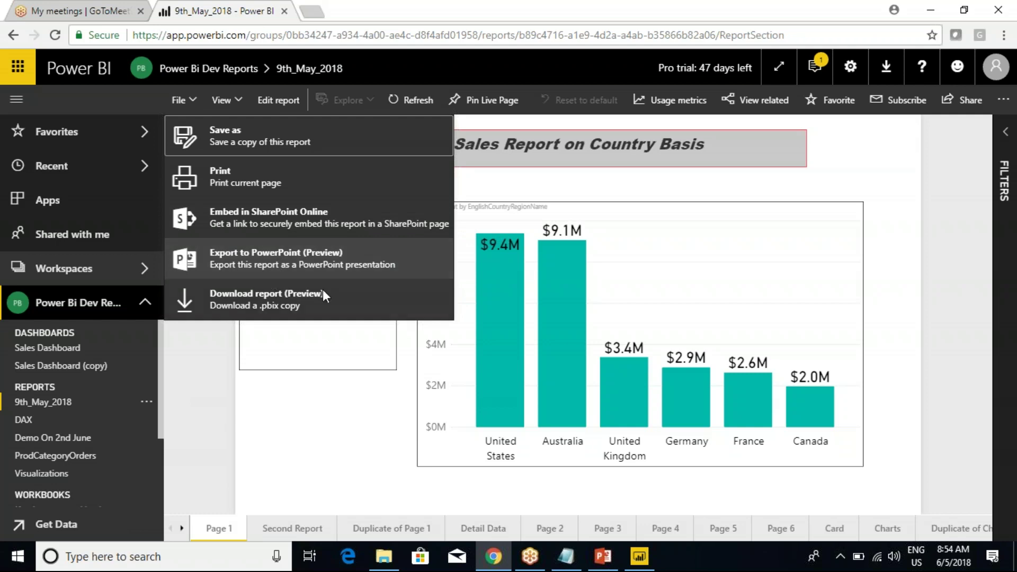
# Dismiss the 15-page PowerPoint export error and browse Second Report, Detail Data and Pages 2–4.
pyautogui.click(249, 269)
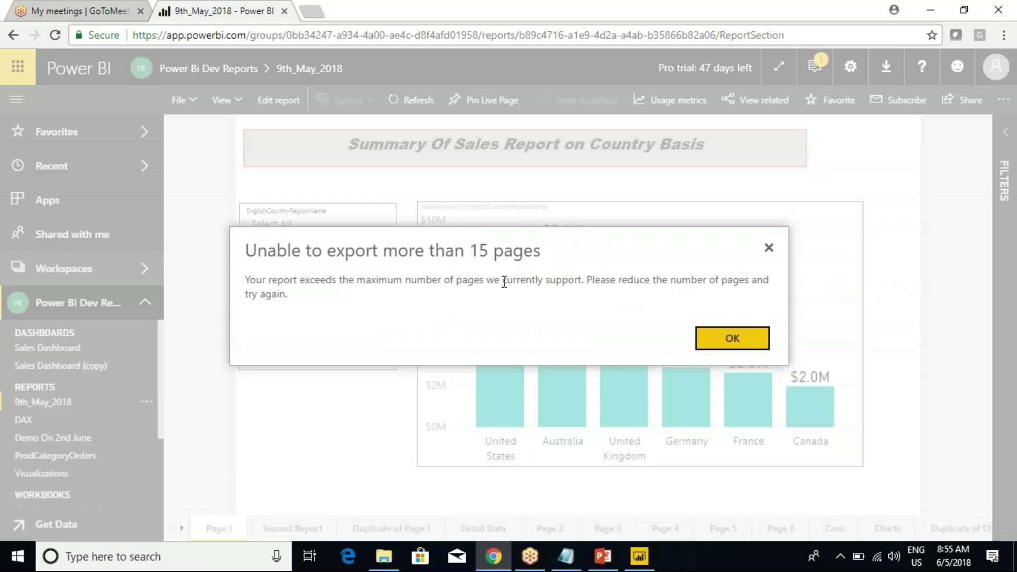
pyautogui.click(731, 340)
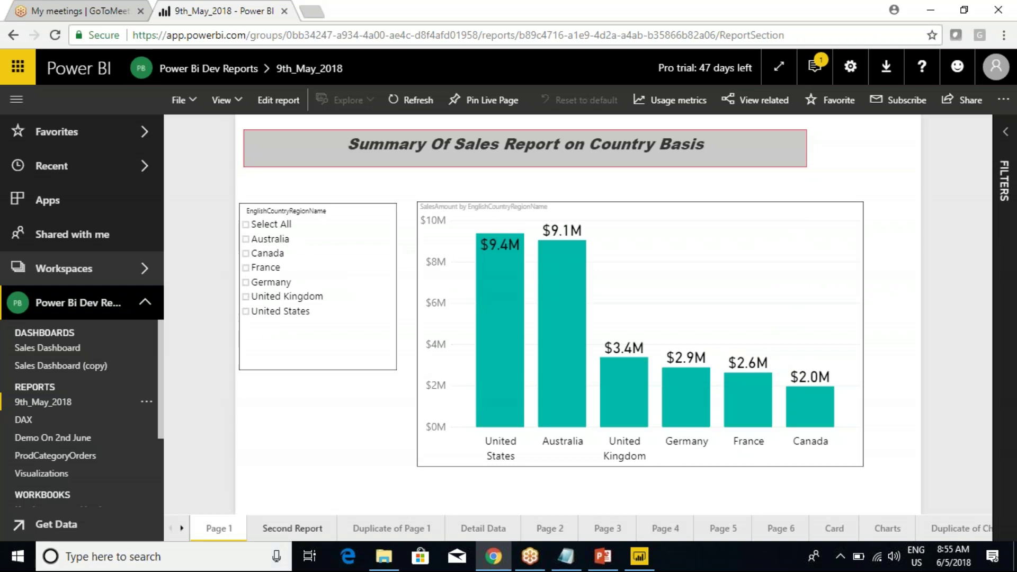
pyautogui.click(291, 528)
pyautogui.click(424, 528)
pyautogui.click(483, 528)
pyautogui.click(550, 529)
pyautogui.click(615, 529)
pyautogui.click(662, 528)
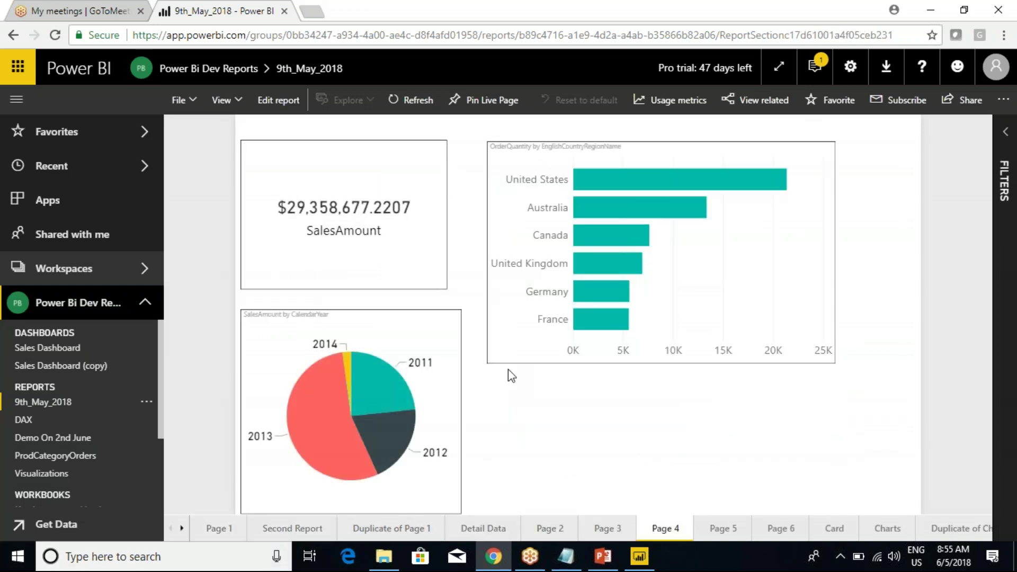
# Export the Demo On 2nd June report to PowerPoint.
pyautogui.click(48, 438)
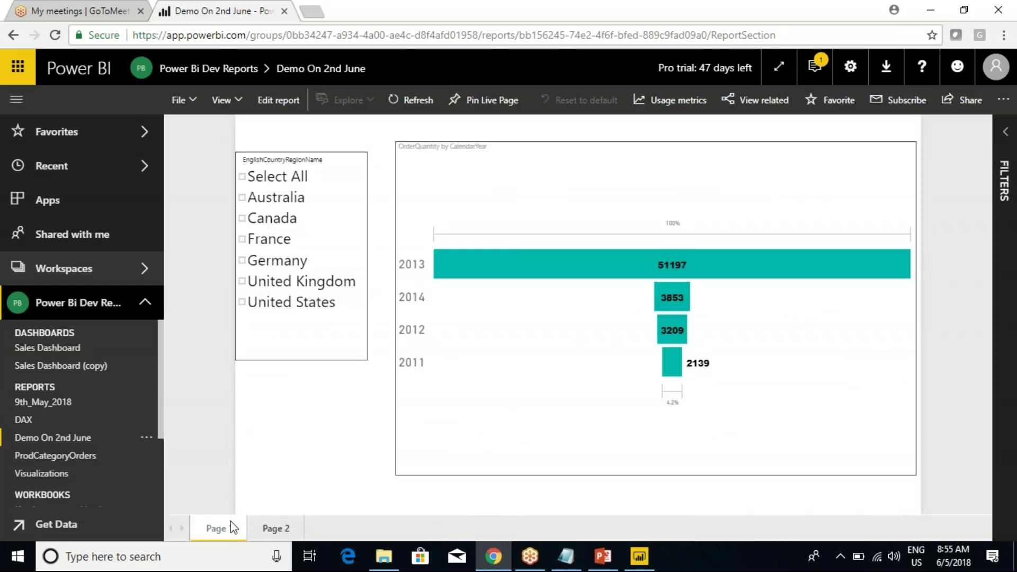
pyautogui.click(192, 102)
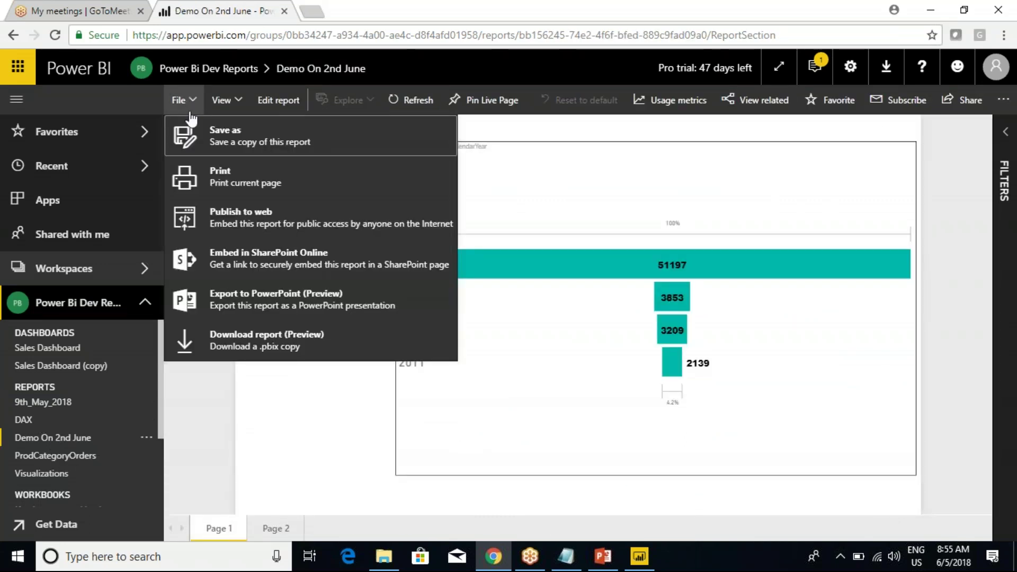
pyautogui.click(263, 307)
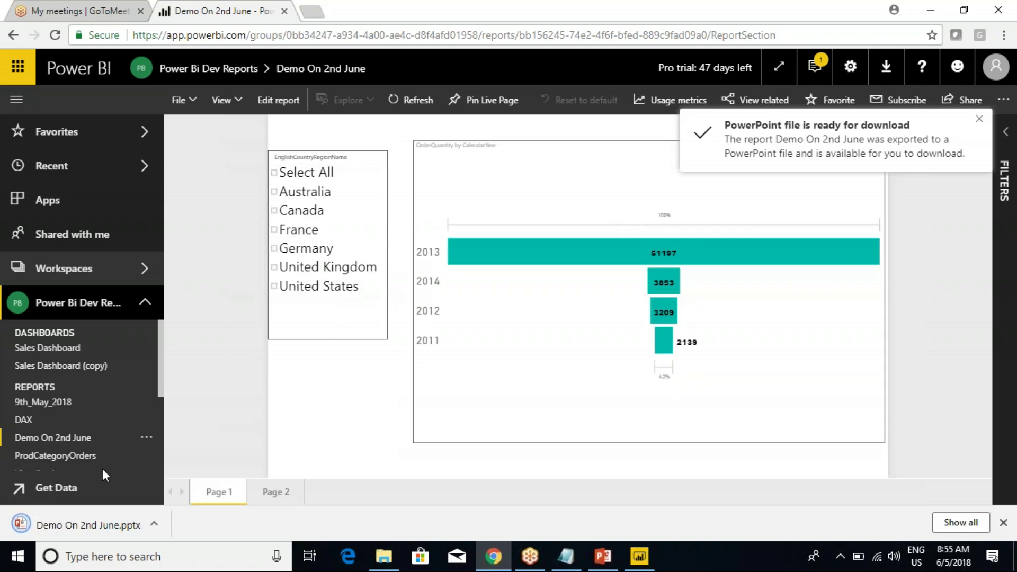
# Open Demo On 2nd June.pptx from the Downloads folder.
pyautogui.click(154, 524)
pyautogui.click(182, 478)
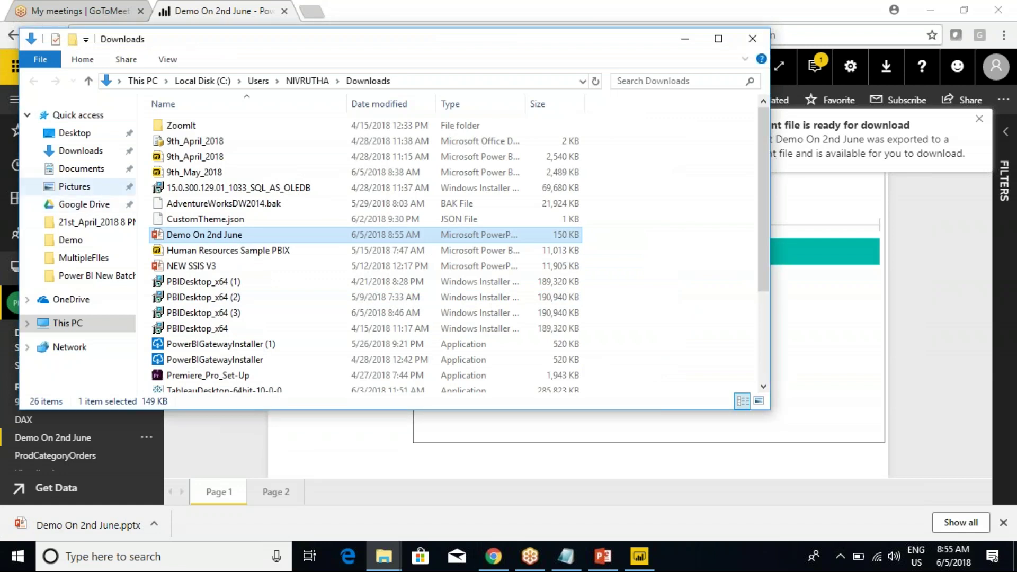
pyautogui.press('Return')
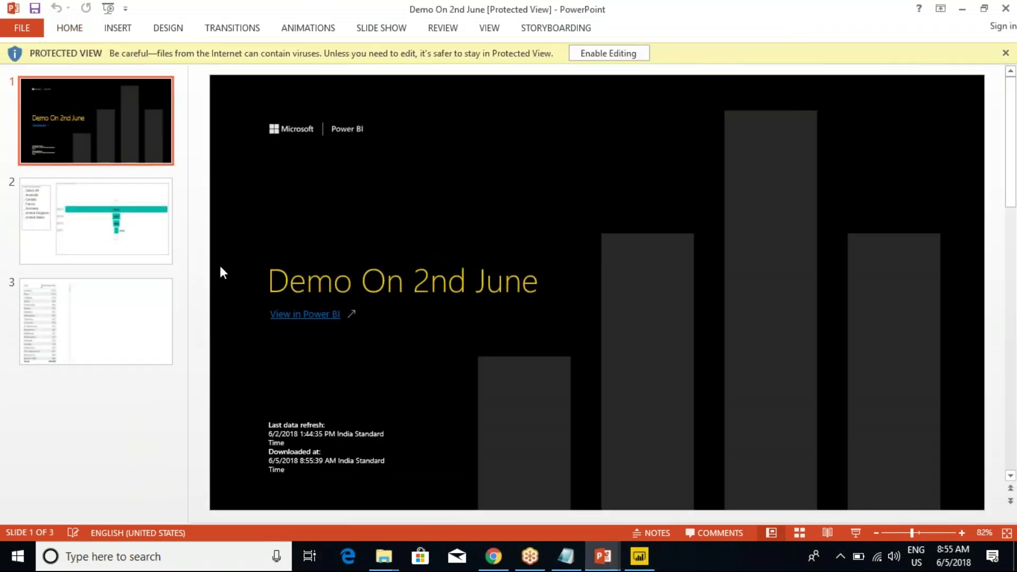
# Review the title, OrderQuantity chart and city table slides, and enable editing.
pyautogui.press('Down')
pyautogui.click(25, 339)
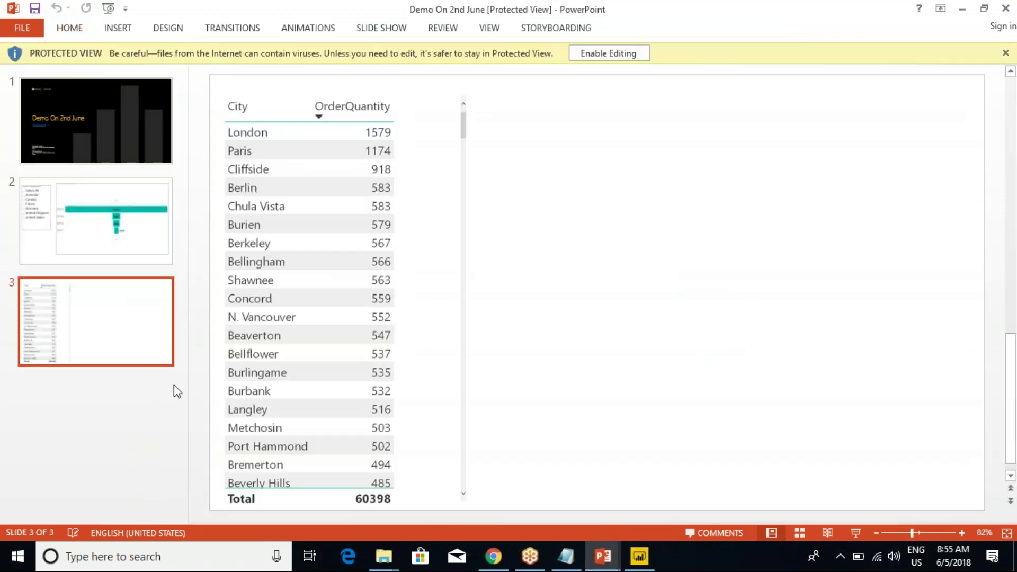
pyautogui.click(79, 259)
pyautogui.click(84, 307)
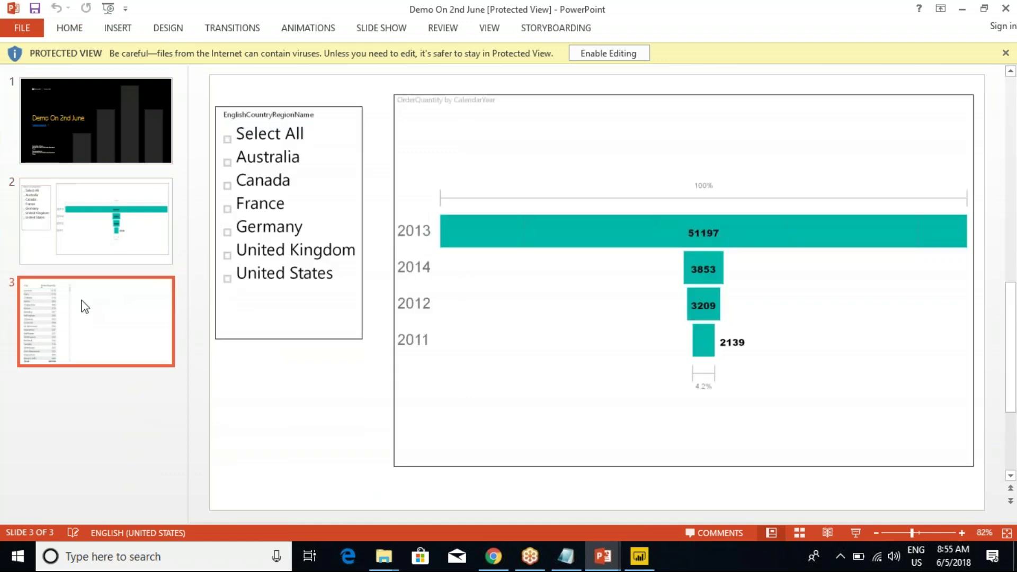
pyautogui.click(102, 329)
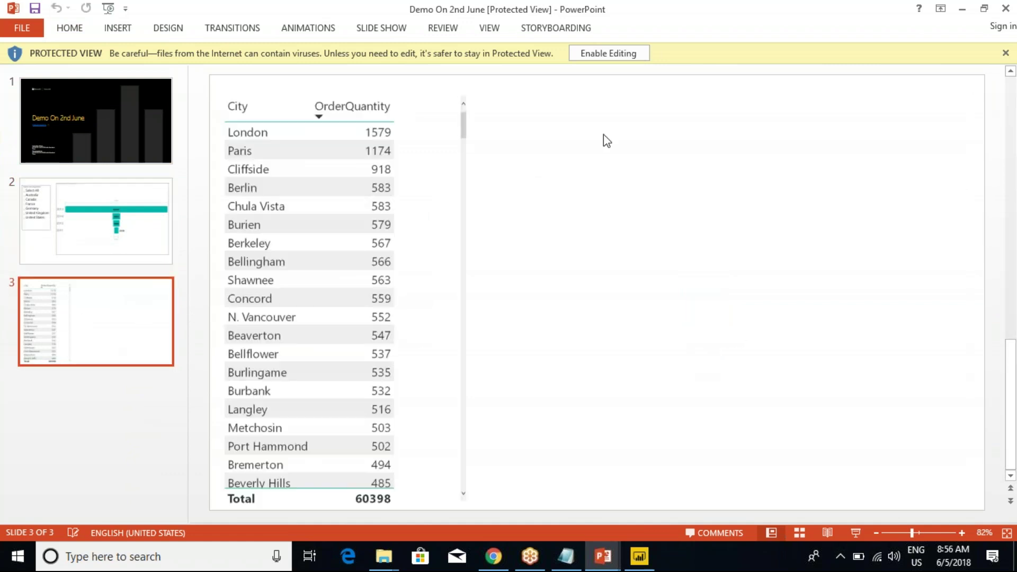
pyautogui.click(609, 53)
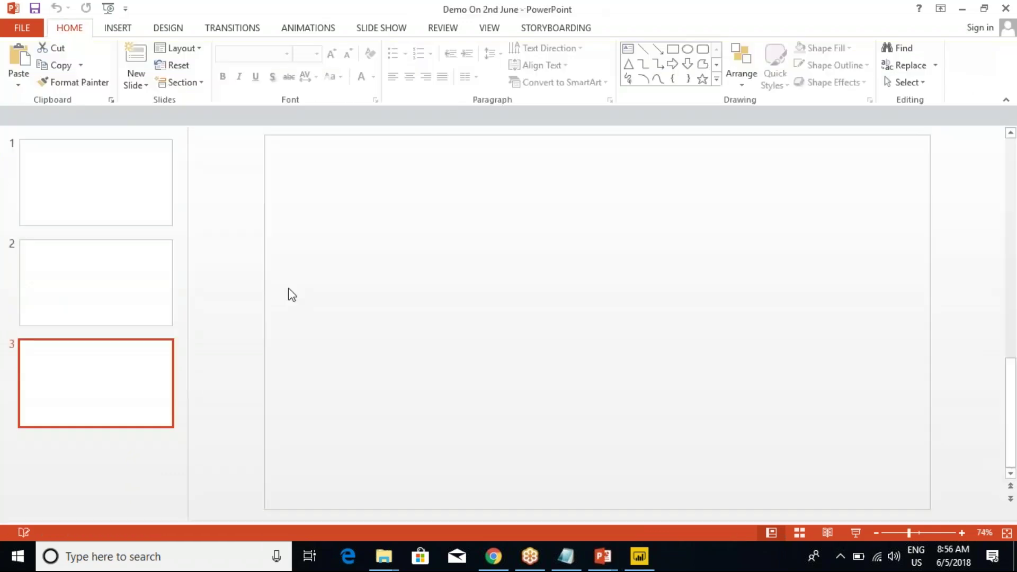
pyautogui.click(116, 168)
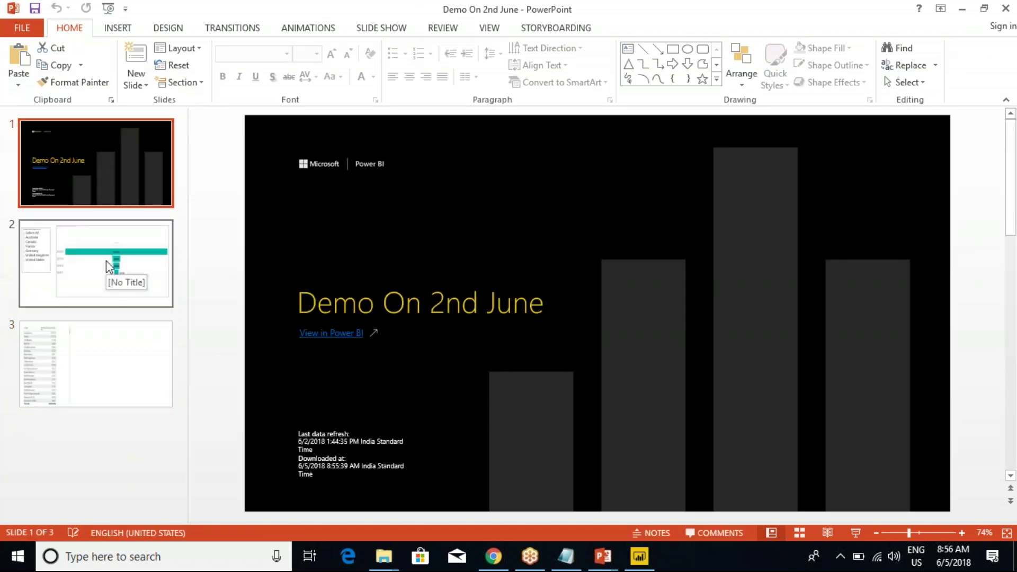
pyautogui.click(106, 260)
pyautogui.click(93, 347)
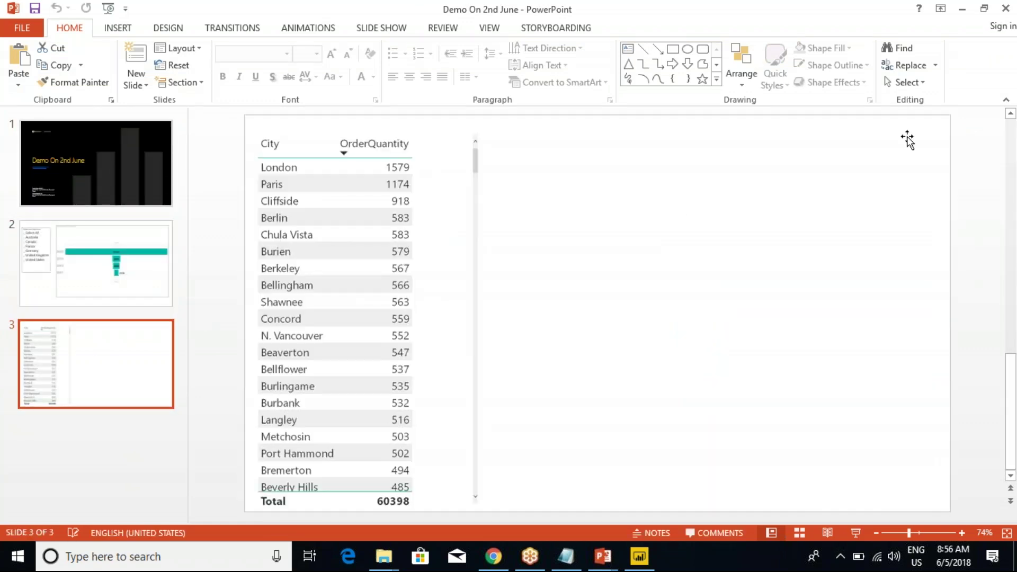
# Close the deck and bring the Class Notes file in Notepad forward.
pyautogui.click(1005, 8)
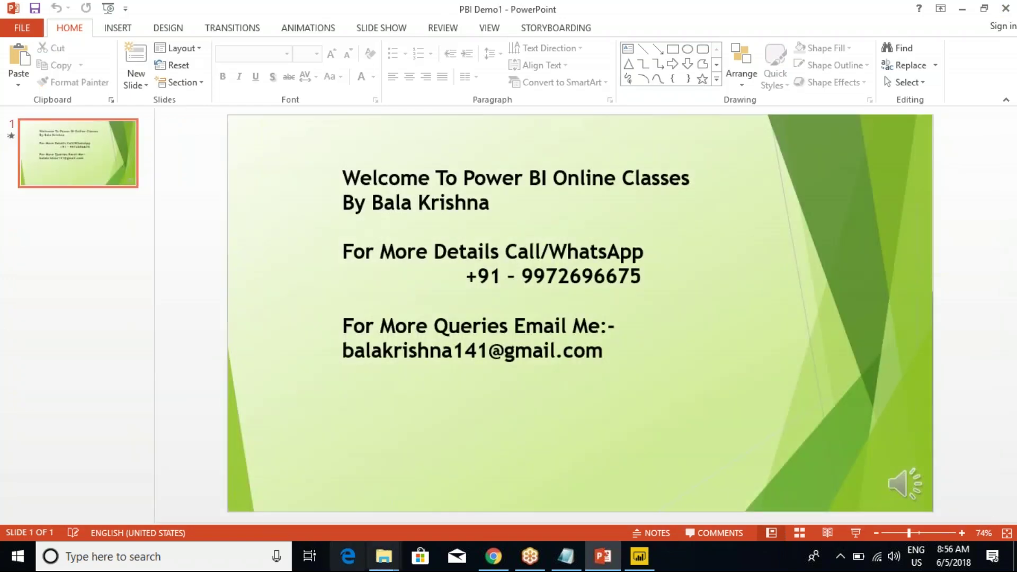
pyautogui.moveTo(389, 555)
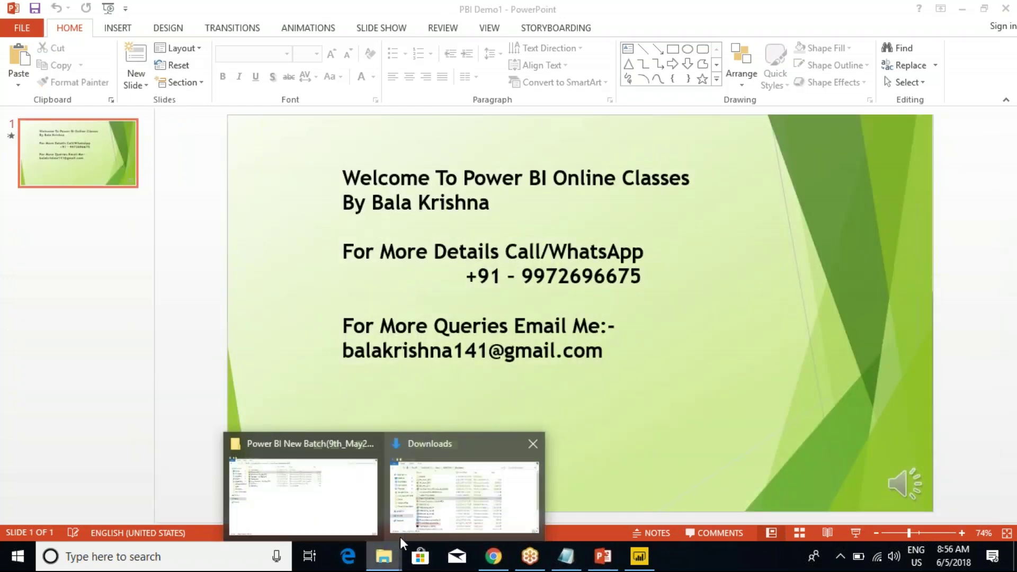
pyautogui.click(344, 503)
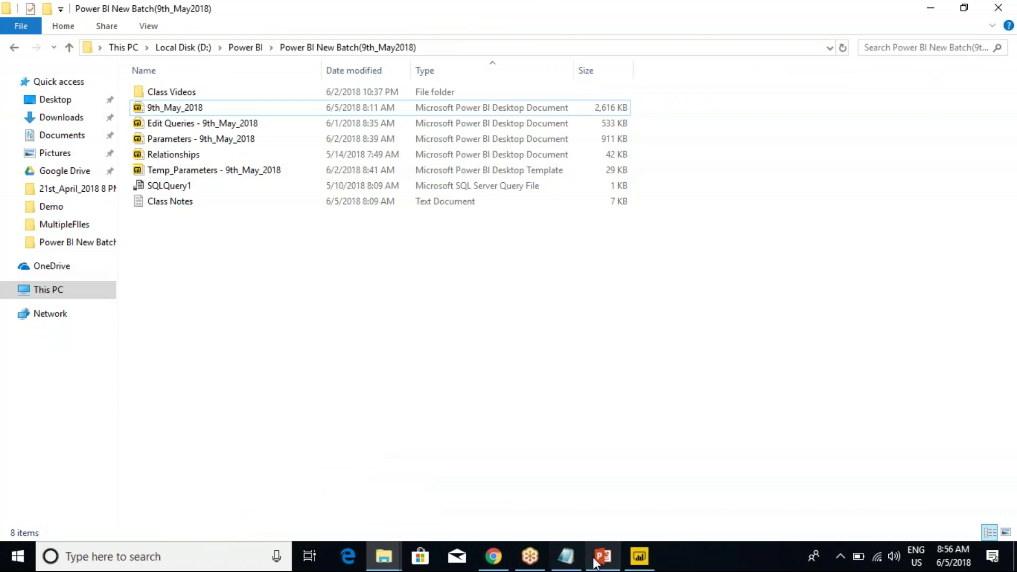
pyautogui.click(493, 556)
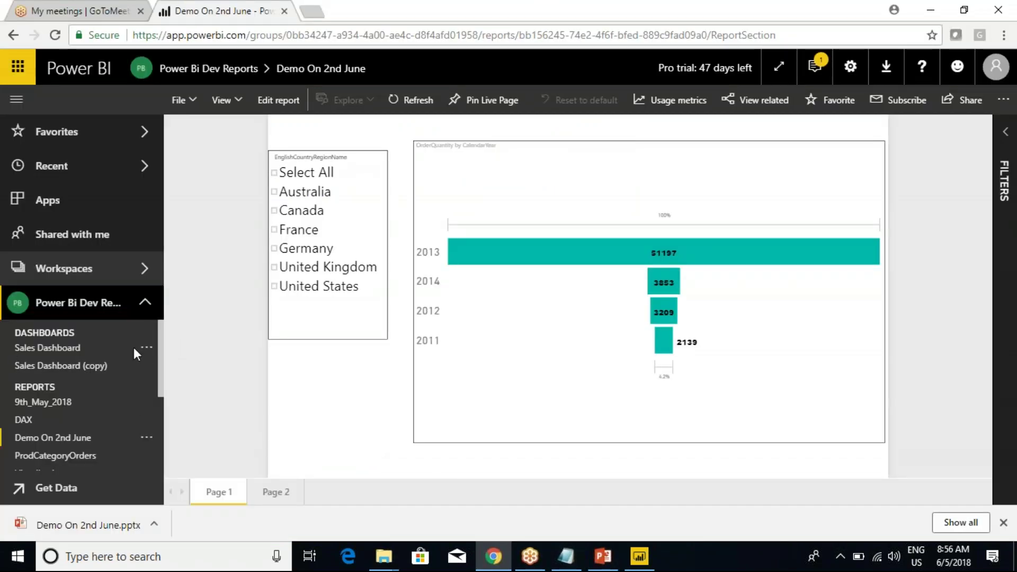
pyautogui.click(566, 556)
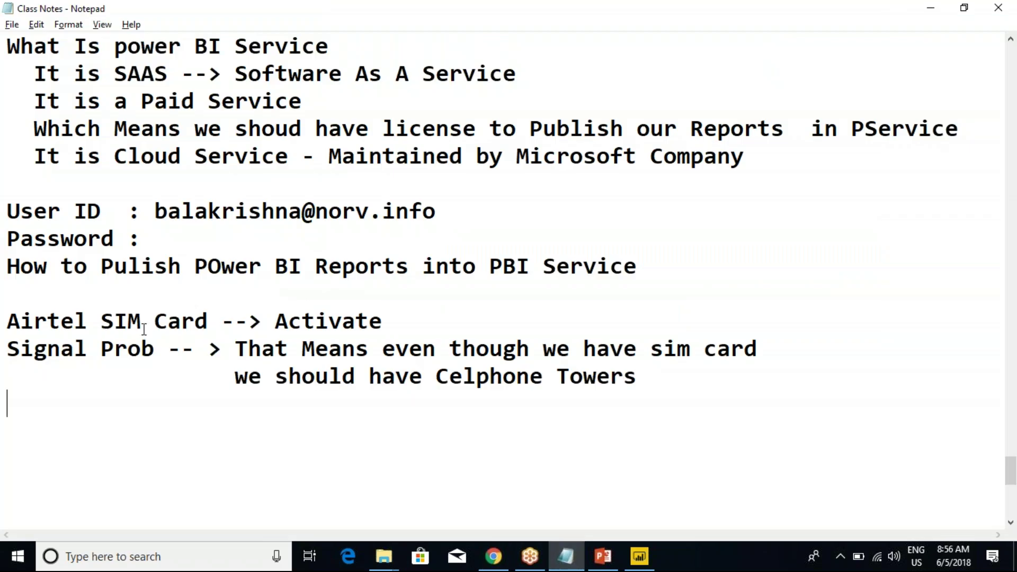
# Add a 'Tommrows:' heading below the class notes and start a new line.
pyautogui.scroll(-2, 107, 299)
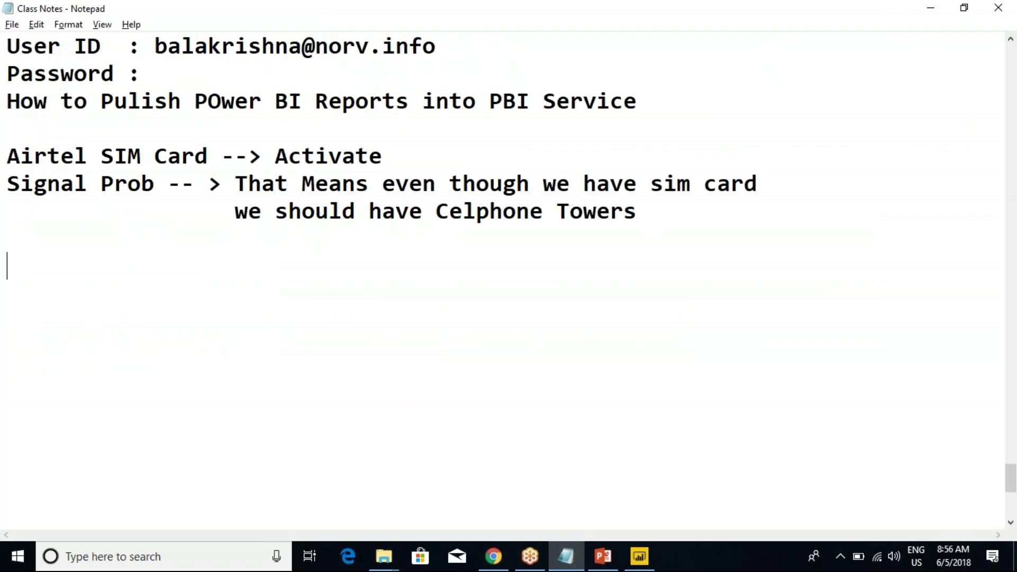
pyautogui.write('Tomo')
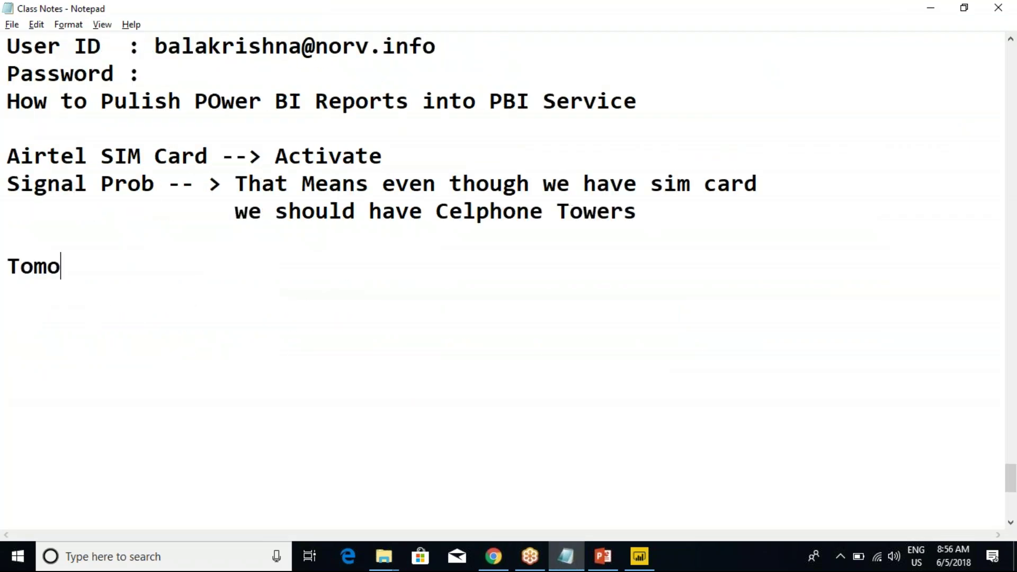
pyautogui.write('rowws:')
pyautogui.press('BackSpace')
pyautogui.press('BackSpace')
pyautogui.press('BackSpace')
pyautogui.write('s')
pyautogui.press('BackSpace')
pyautogui.press('BackSpace')
pyautogui.press('BackSpace')
pyautogui.press('BackSpace')
pyautogui.press('BackSpace')
pyautogui.write('mrows:')
pyautogui.press('Return')
# List the topics Install Gateway, Configurations, Refresh Now and Schedule Refresh........ under the heading.
pyautogui.write('Gate')
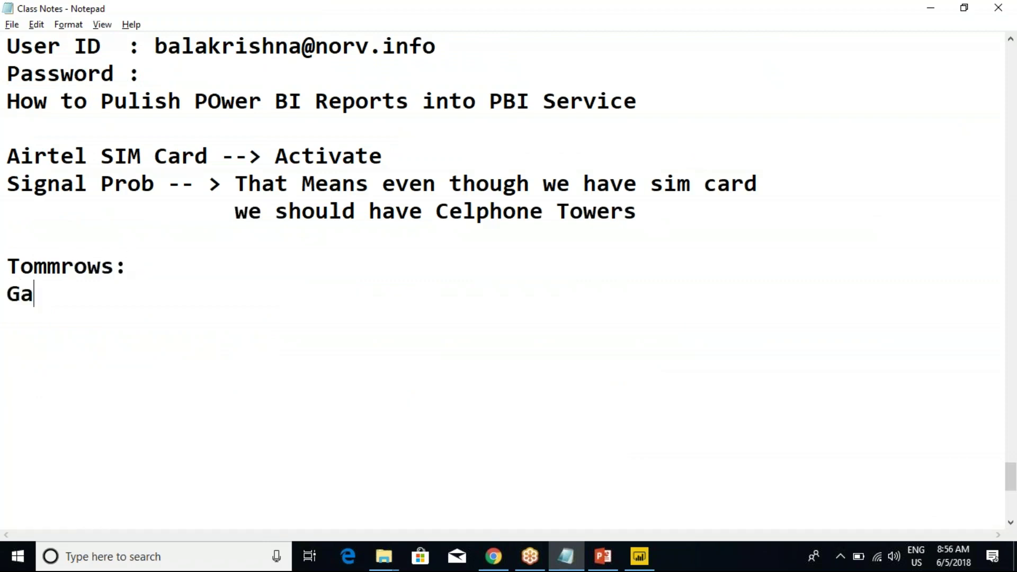
pyautogui.press('BackSpace')
pyautogui.press('BackSpace')
pyautogui.press('BackSpace')
pyautogui.press('BackSpace')
pyautogui.write('Install Gate')
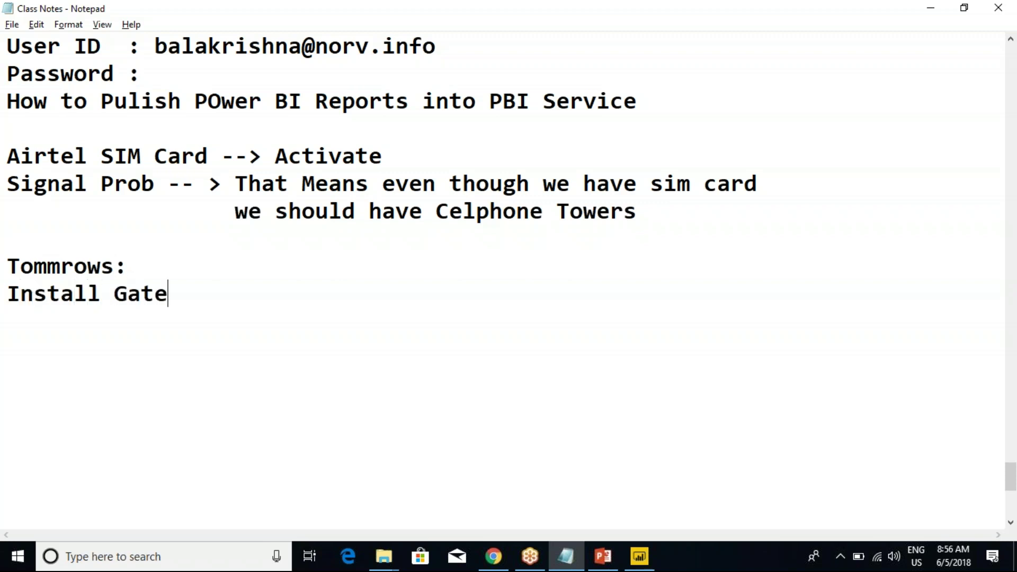
pyautogui.write('wayConfigurationsF')
pyautogui.press('BackSpace')
pyautogui.write('Refr')
pyautogui.write('s')
pyautogui.press('BackSpace')
pyautogui.press('BackSpace')
pyautogui.write('resh')
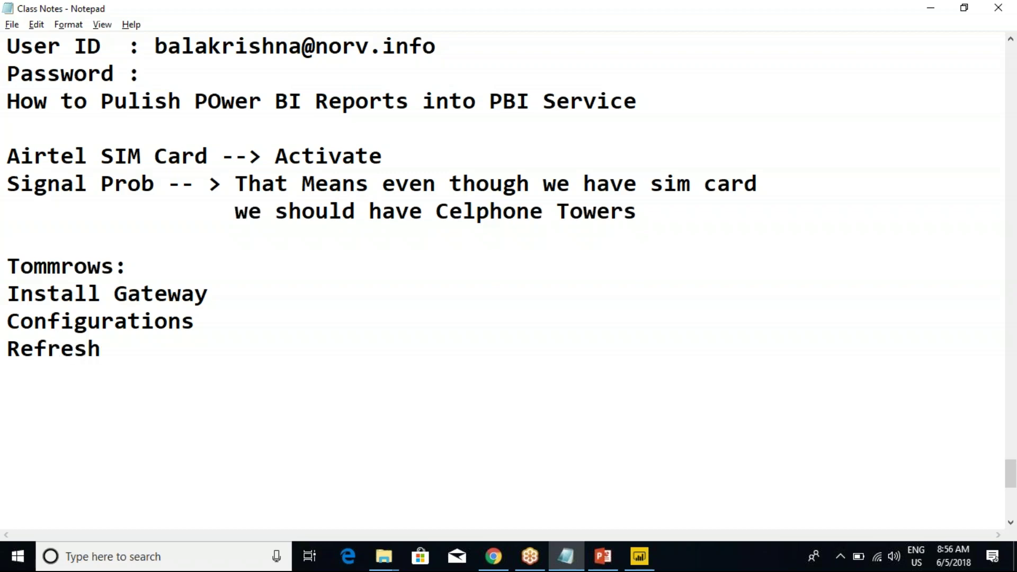
pyautogui.write(' Now')
pyautogui.press('Return')
pyautogui.write('Sched')
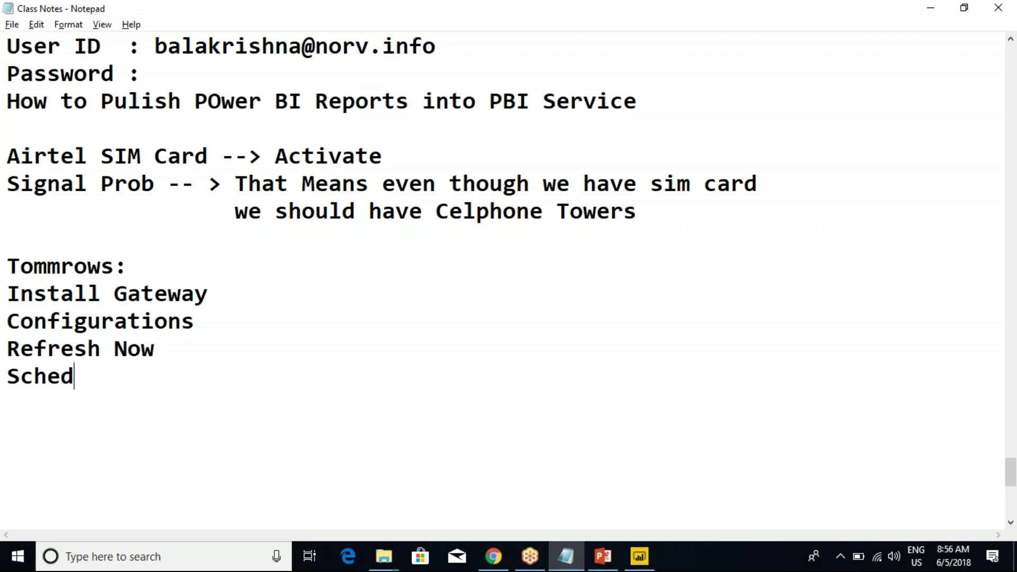
pyautogui.write('ule Refresh')
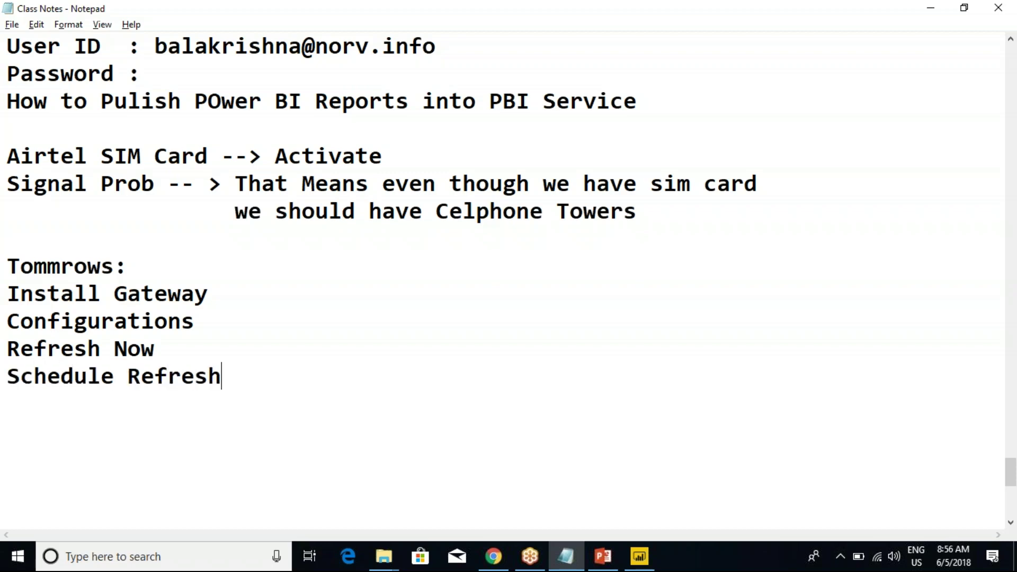
pyautogui.write('........')
# Correct the heading spelling to 'Tommorows:' and close the PBI Demo1 PowerPoint presentation.
pyautogui.click(141, 293)
pyautogui.click(352, 374)
pyautogui.moveTo(357, 386); pyautogui.dragTo(6, 271)
pyautogui.click(60, 292)
pyautogui.click(61, 265)
pyautogui.write('o')
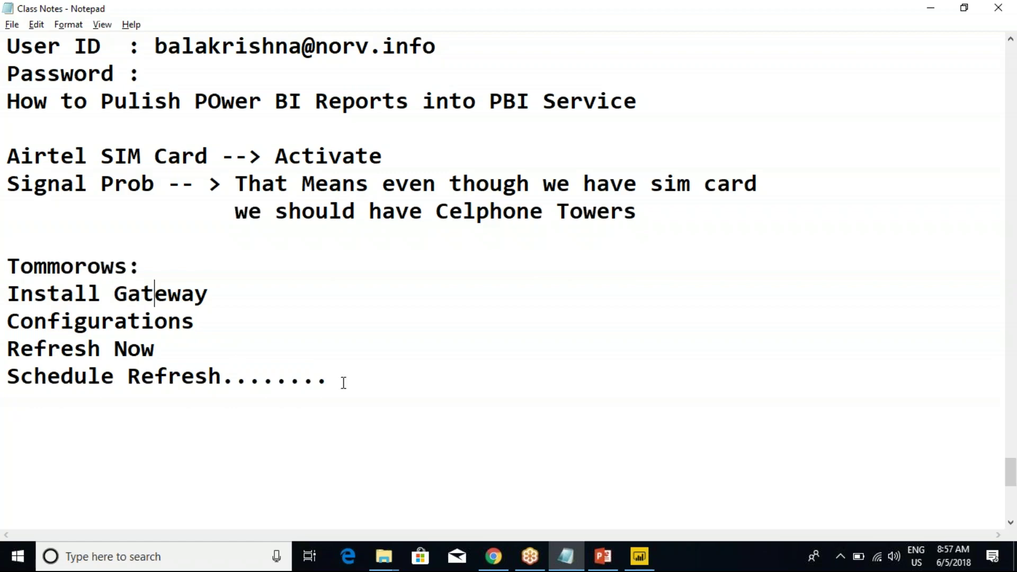
pyautogui.moveTo(344, 382); pyautogui.dragTo(6, 261)
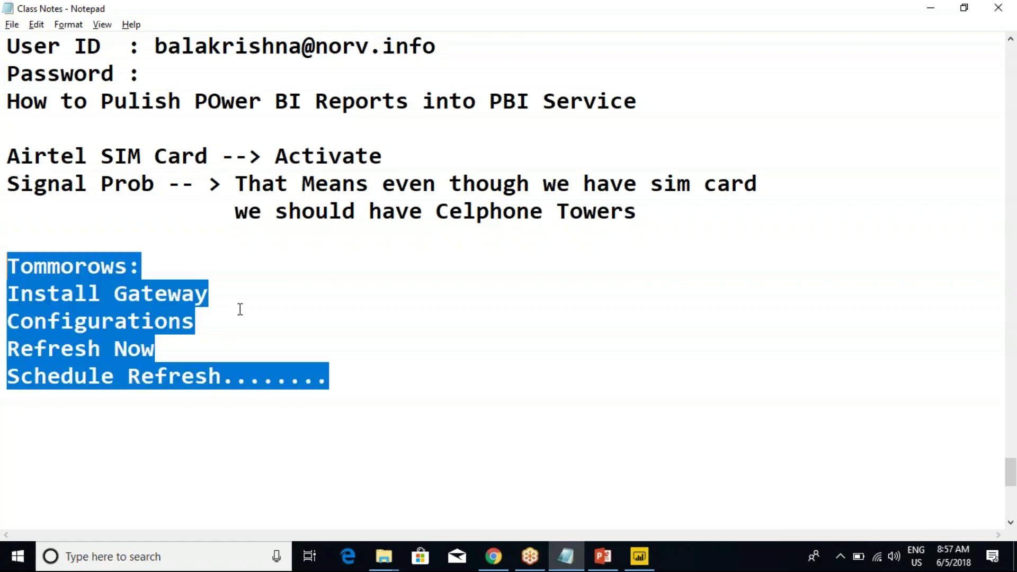
pyautogui.click(407, 315)
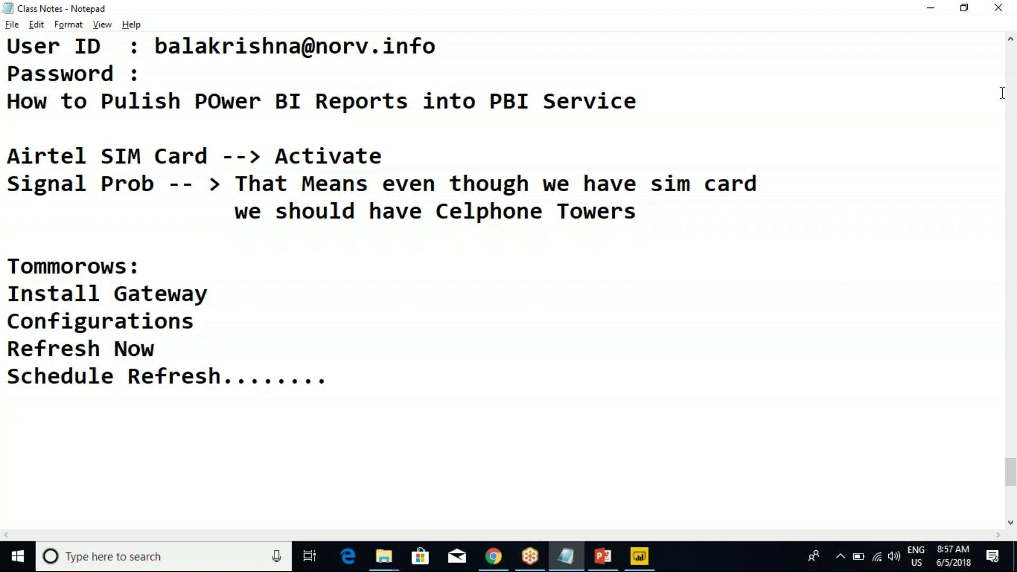
pyautogui.click(998, 7)
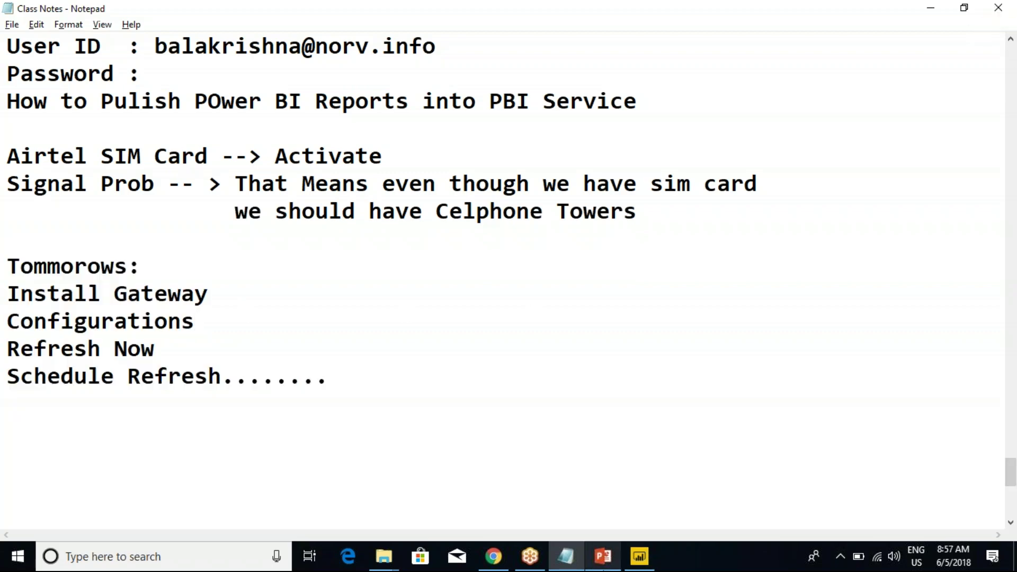
pyautogui.click(1006, 7)
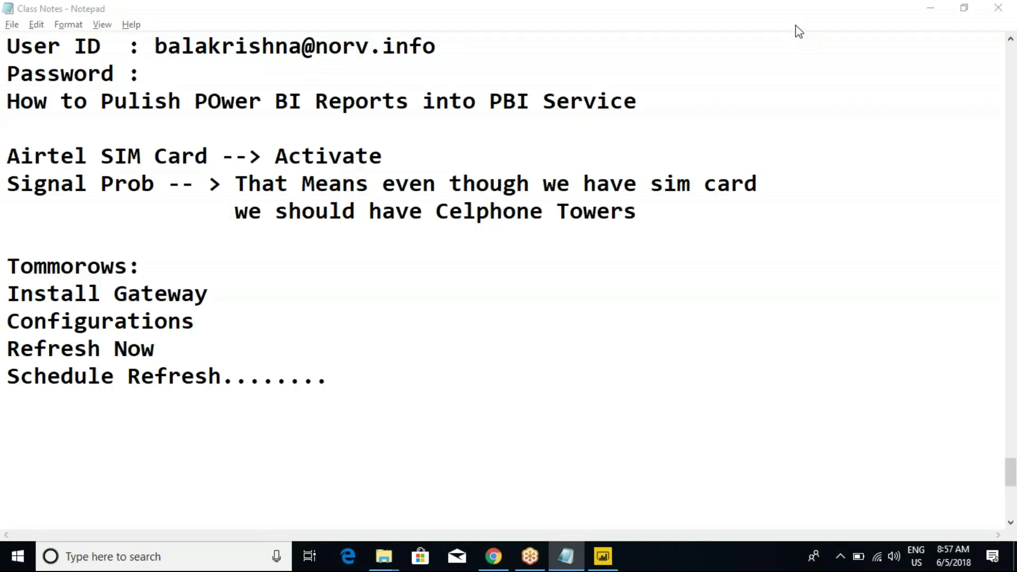